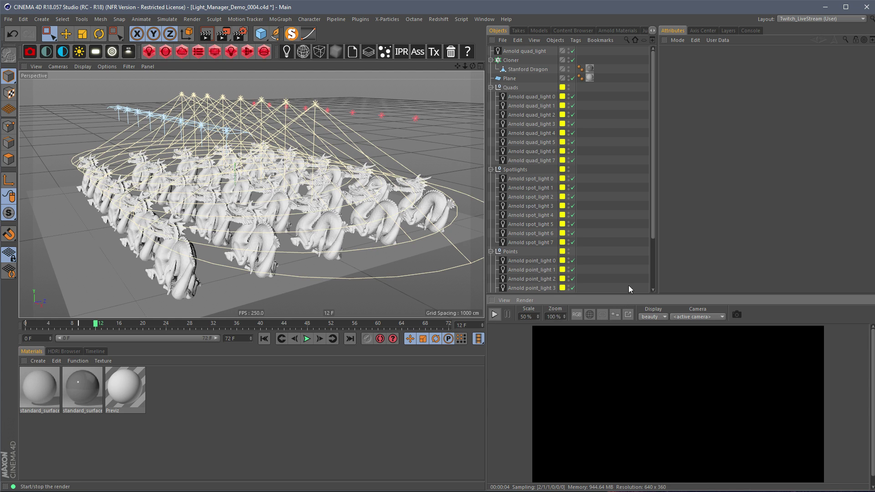
Enlarge the render preview area and set the preview scale to 65%
left_click_drag(618, 292, 618, 191)
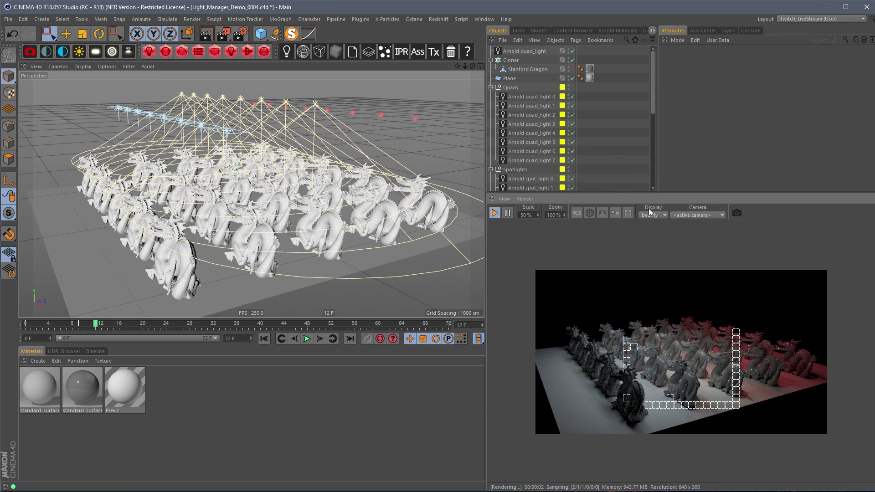
double_click(531, 215)
key("Return")
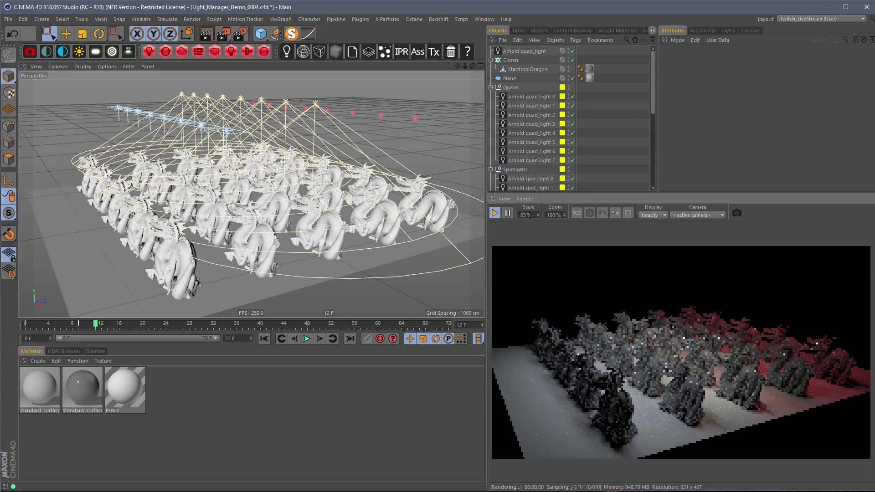
left_click_drag(197, 193, 343, 206, "alt")
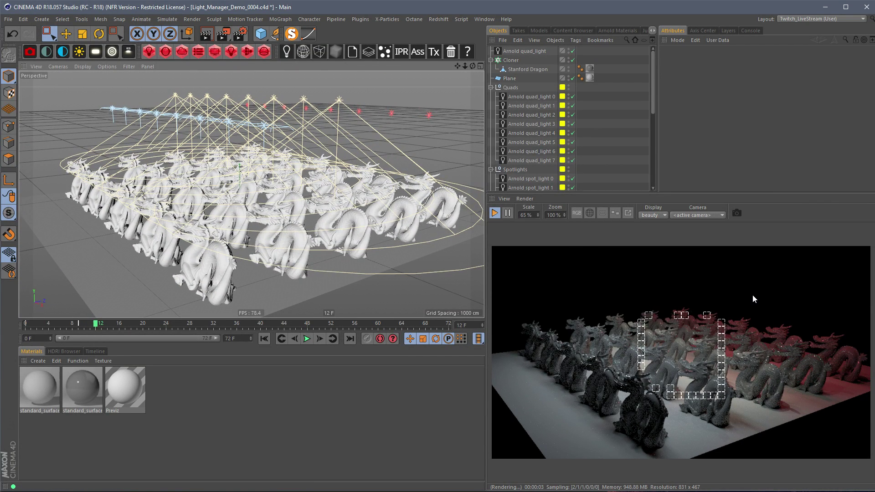
left_click_drag(311, 141, 281, 188, "alt")
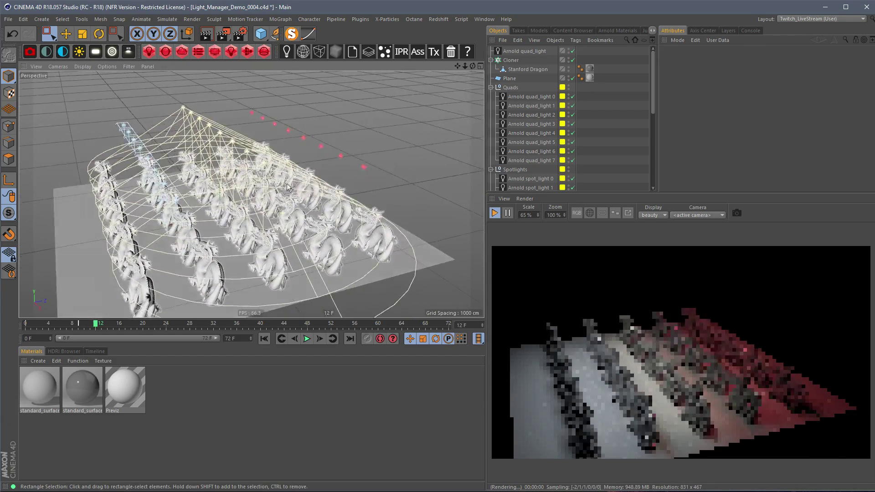
mouse_move(259, 239)
left_mouse_down("alt")
mouse_move(270, 220)
mouse_move(259, 236)
mouse_move(264, 223)
left_mouse_up("alt")
Enable both Arnold Sky objects in the HDRI Link group to preview their lighting, and disable them again
left_click_drag(652, 91, 664, 195)
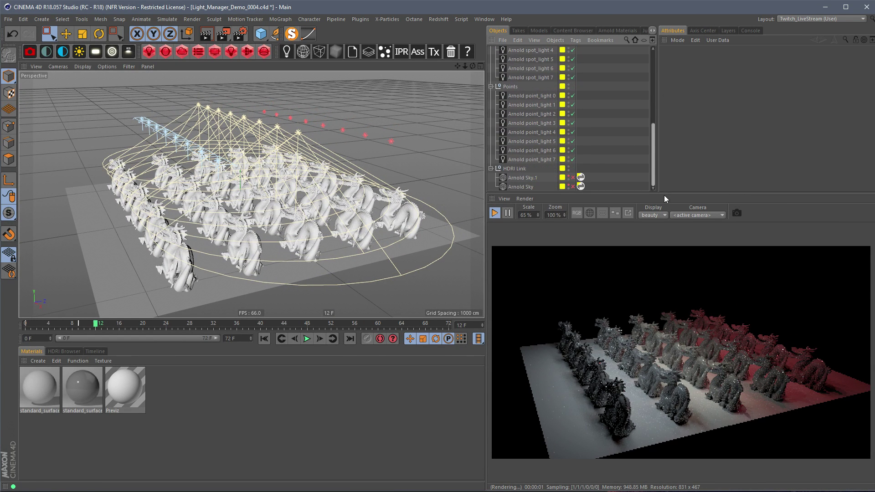
left_click_drag(572, 178, 571, 184)
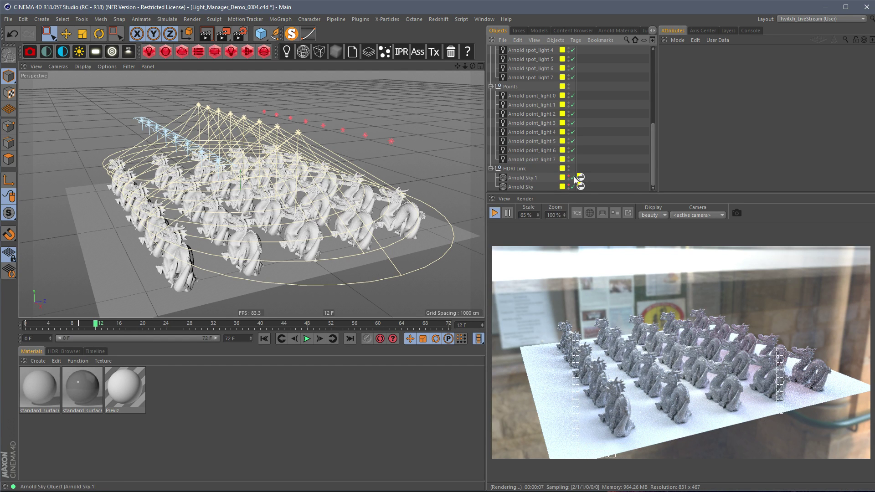
left_click_drag(573, 178, 572, 186)
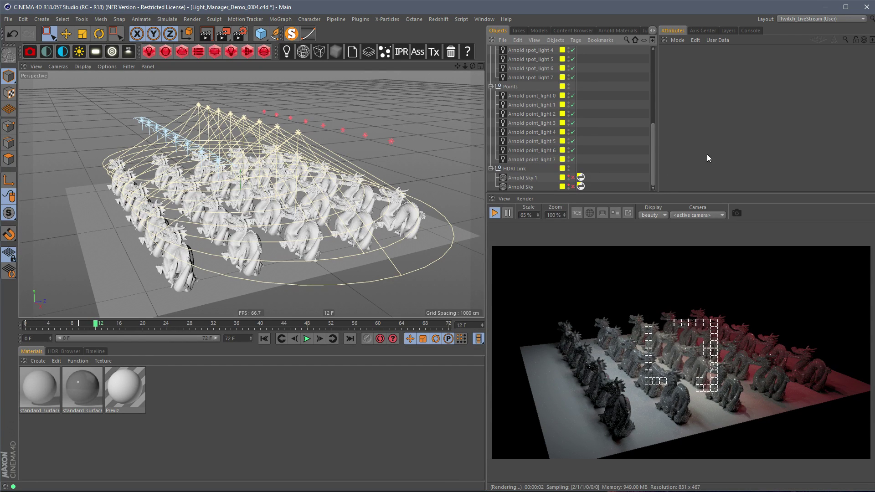
left_click_drag(651, 151, 650, 71)
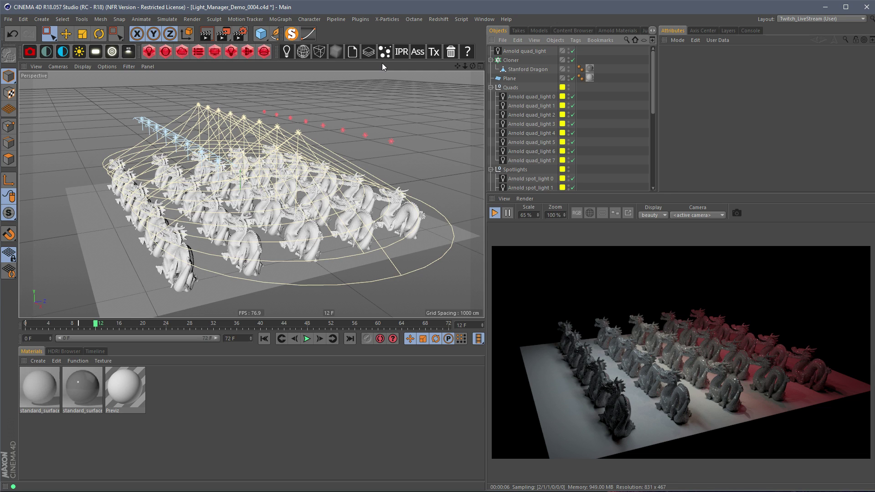
left_click(344, 20)
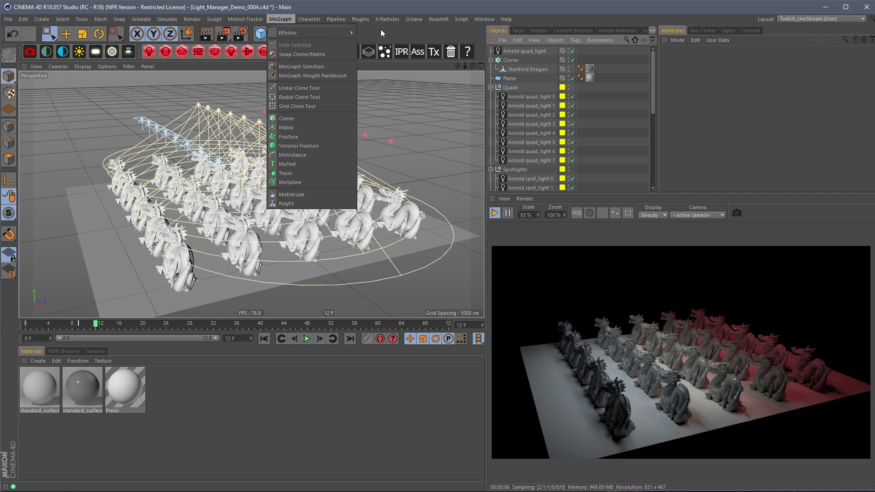
mouse_move(363, 19)
mouse_move(379, 54)
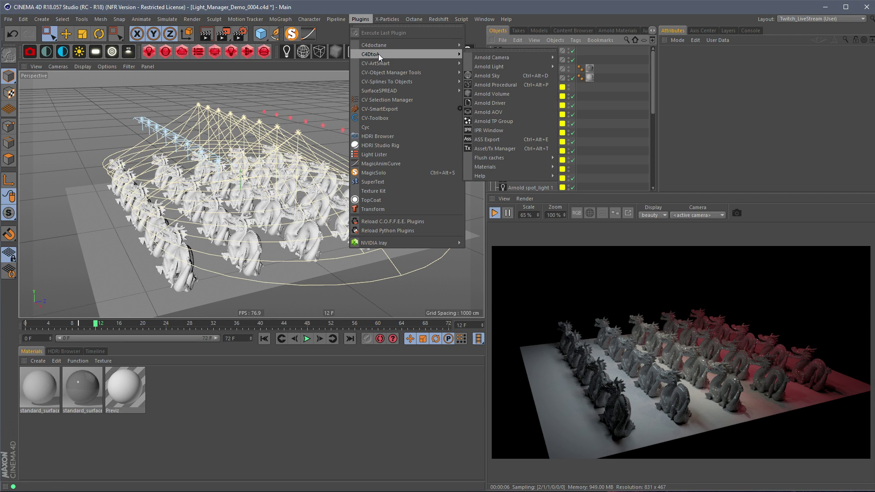
mouse_move(486, 67)
left_click(389, 4)
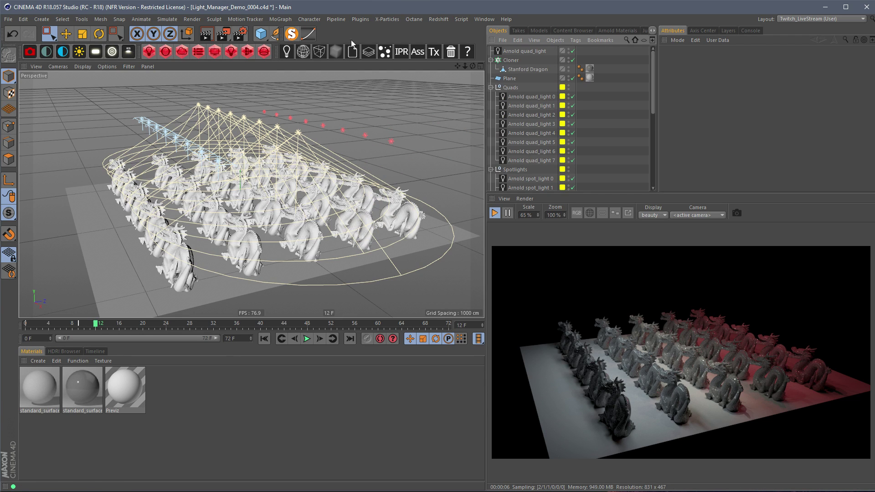
Open the Arnold Light Manager and enlarge its window so that the full list of lights fits
left_click(288, 53)
mouse_move(308, 54)
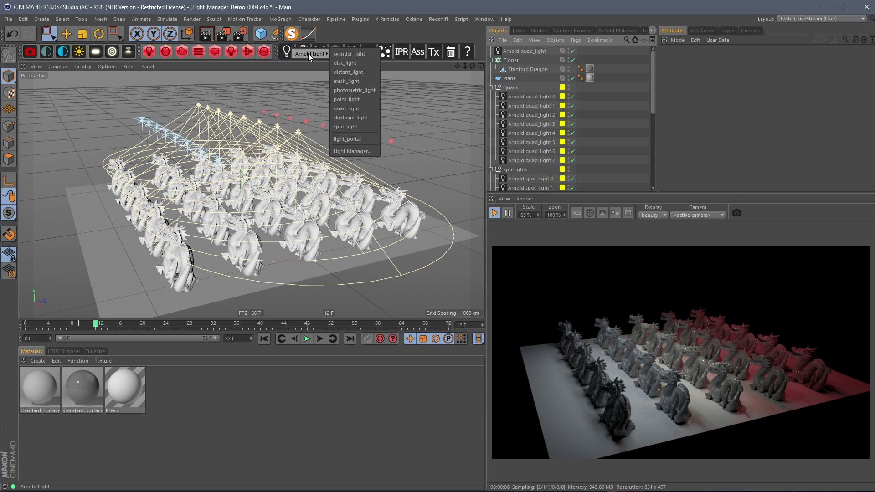
left_click(362, 151)
left_click_drag(427, 51, 387, 73)
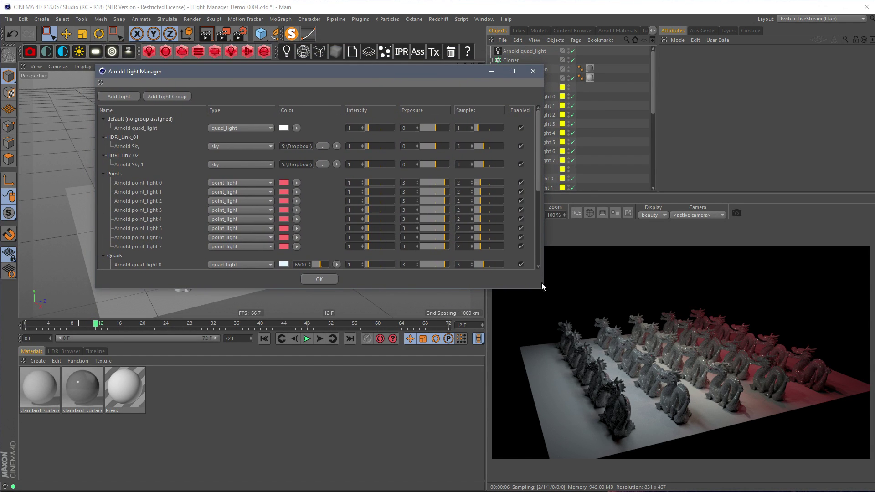
left_click_drag(528, 290, 509, 464)
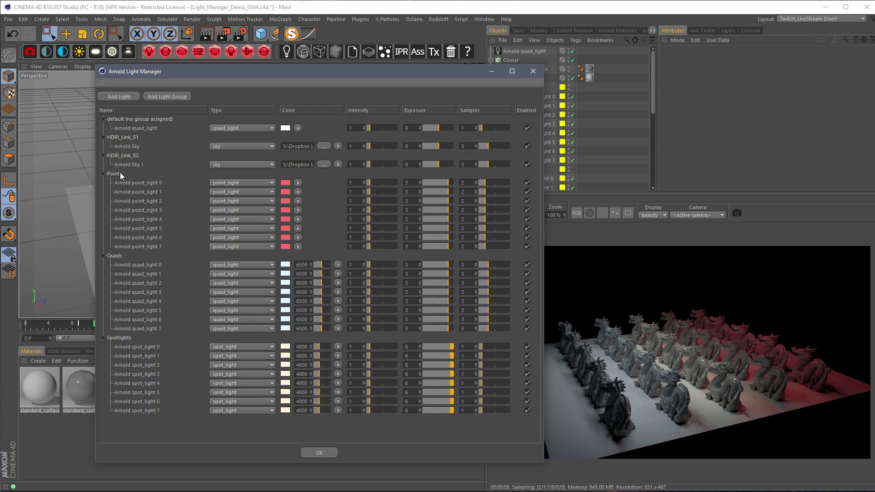
left_click_drag(253, 76, 317, 79)
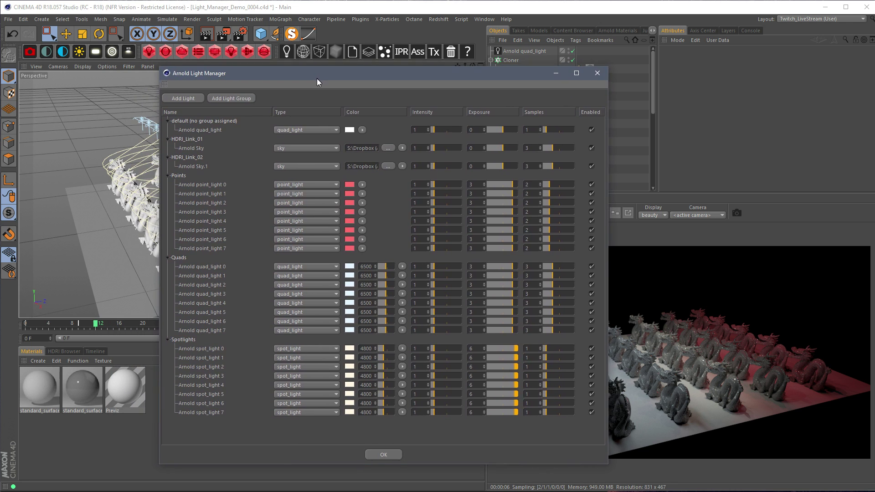
Remove the Spotlights, HDRI_Link_01, HDRI_Link_02, Points and Quads light groups from the Light Manager
left_click(187, 338)
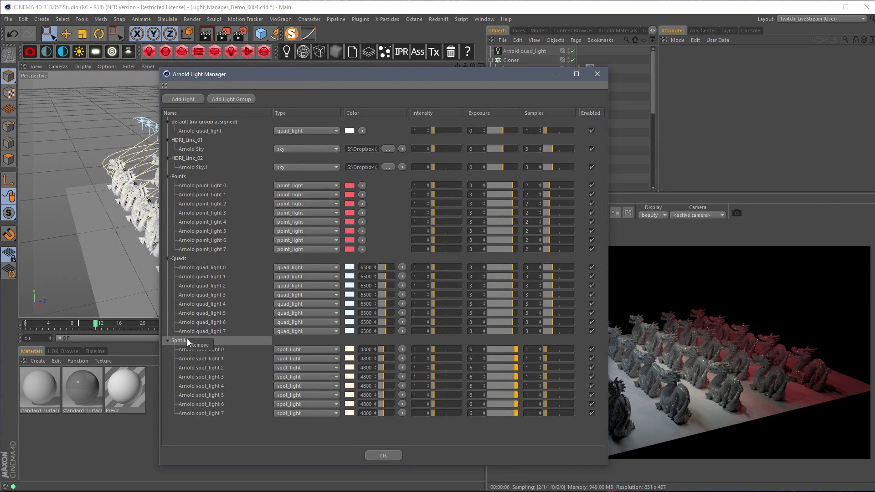
left_click(193, 343)
right_click(189, 217)
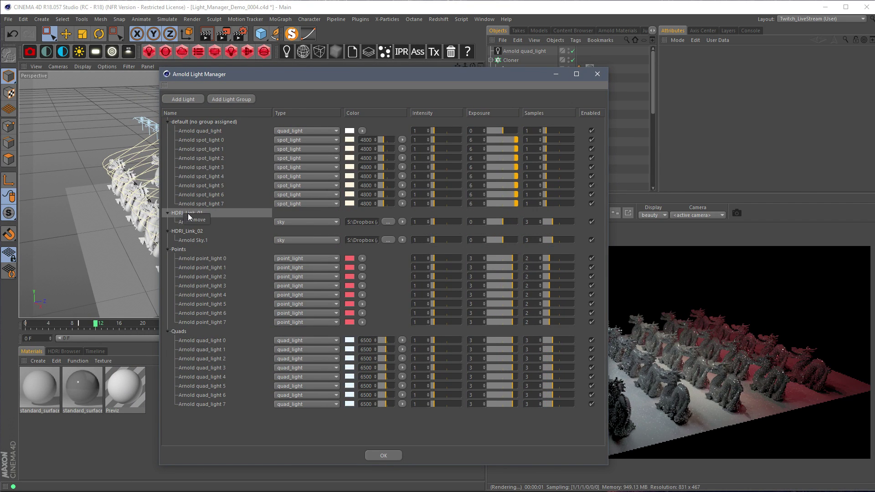
left_click(194, 220)
left_click(192, 223)
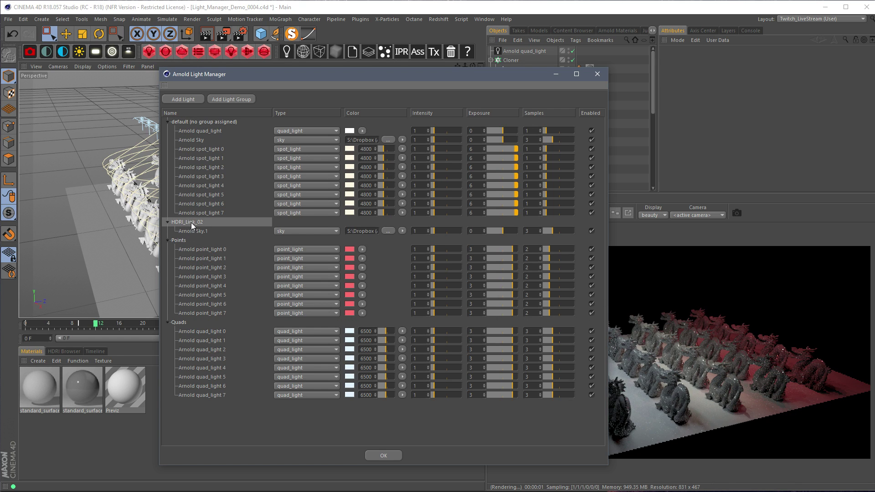
right_click(191, 223)
left_click(195, 227)
right_click(184, 231)
left_click(199, 235)
right_click(184, 305)
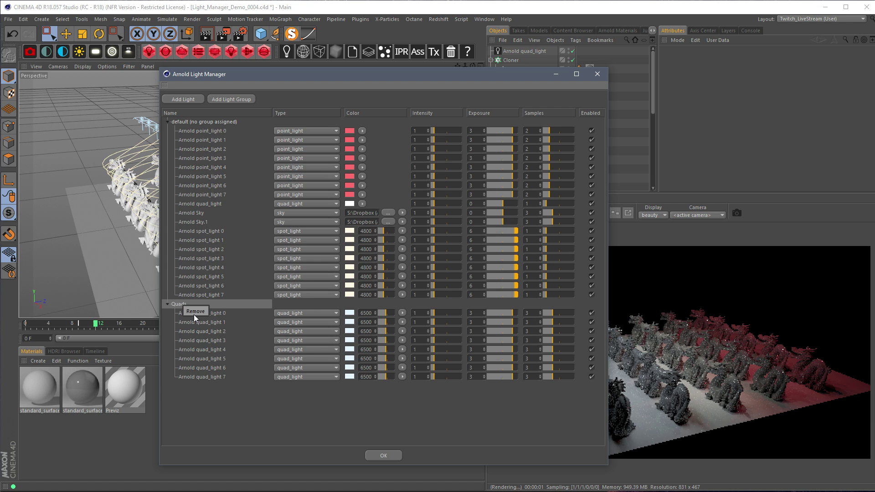
left_click(194, 314)
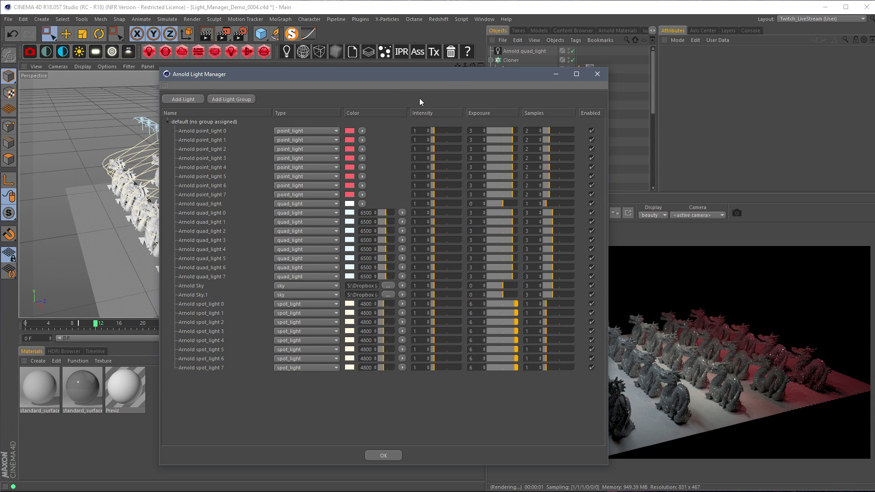
Locate Arnold point_light 0 in the Light Manager and the object list, and rename it as spot
left_click_drag(448, 74, 369, 73)
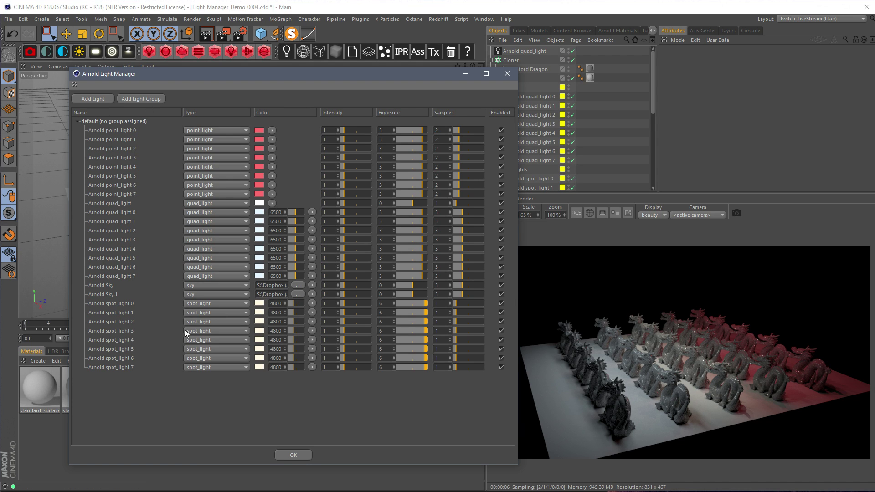
left_click(125, 132)
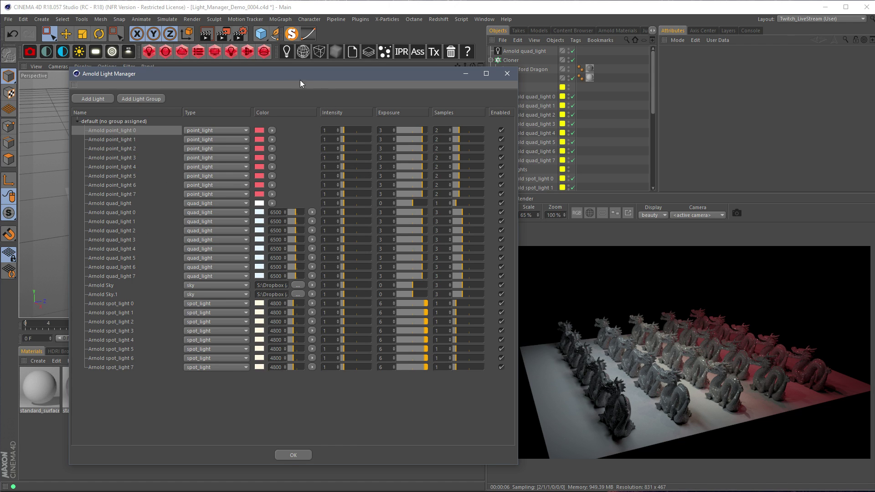
left_click_drag(201, 73, 198, 95)
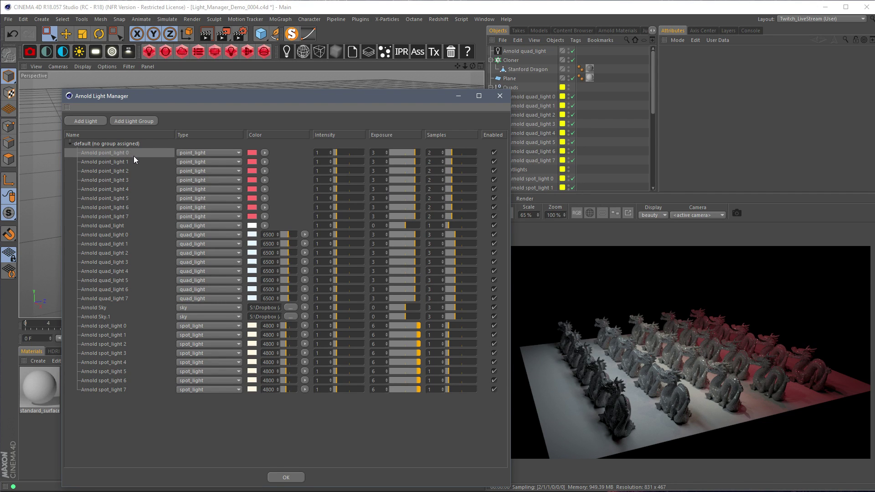
left_click(120, 154)
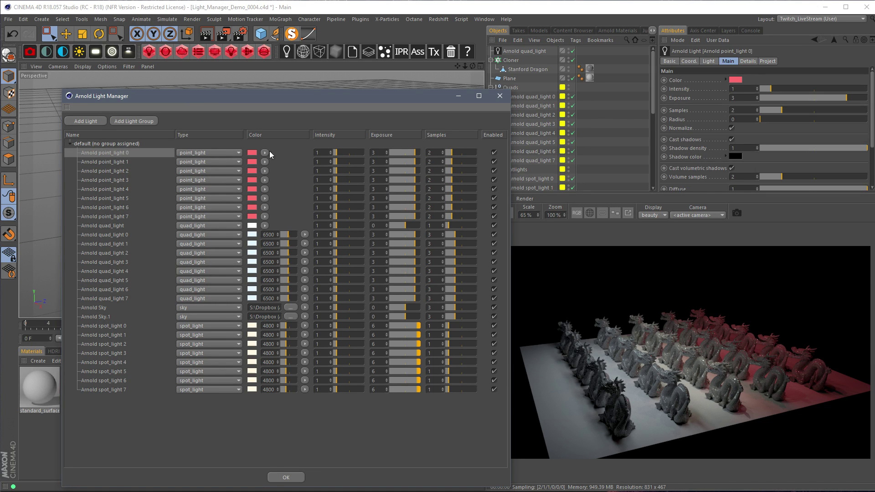
left_click_drag(655, 100, 655, 187)
left_click_drag(435, 101, 411, 80)
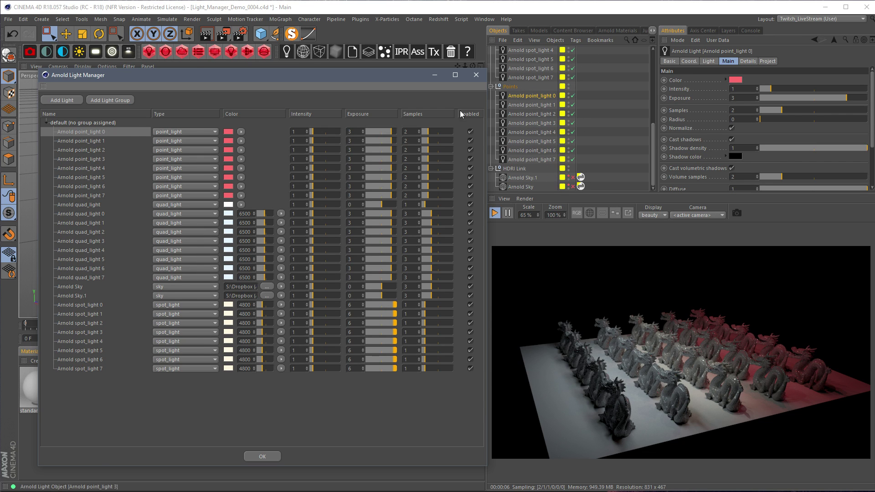
double_click(90, 132)
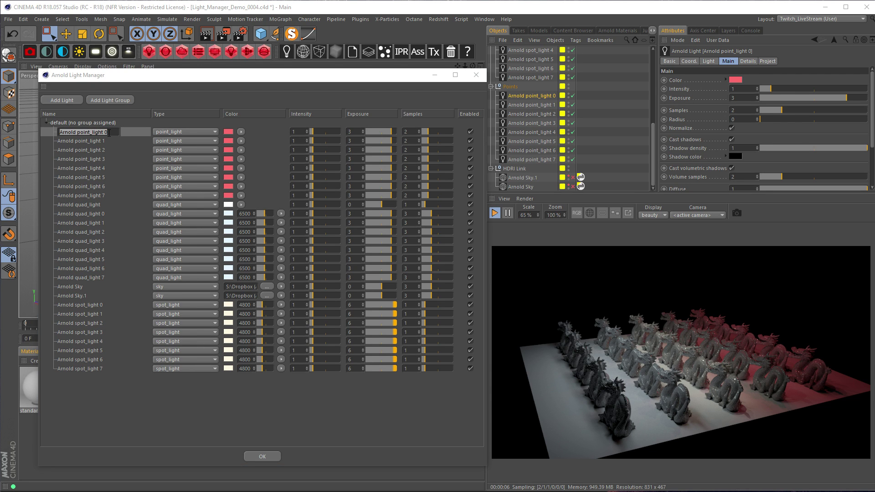
key("Return")
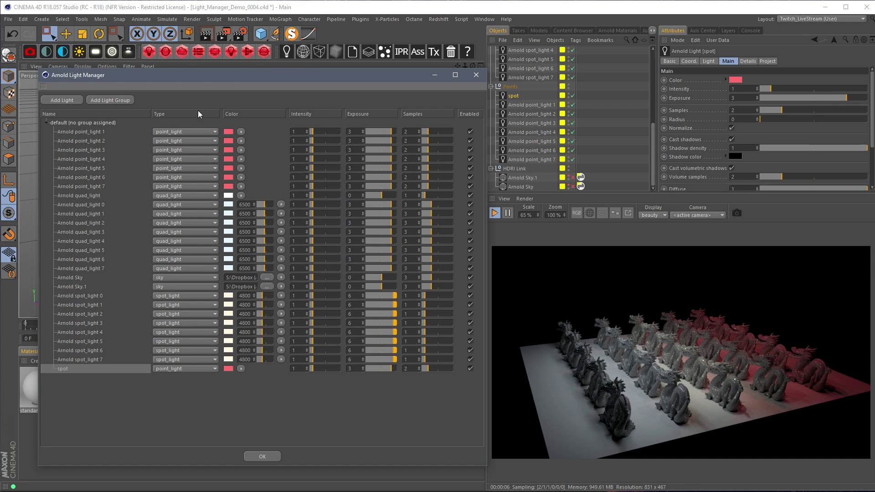
Change the type of the light named spot to quad_light and examine its shape in the viewport
left_click(188, 369)
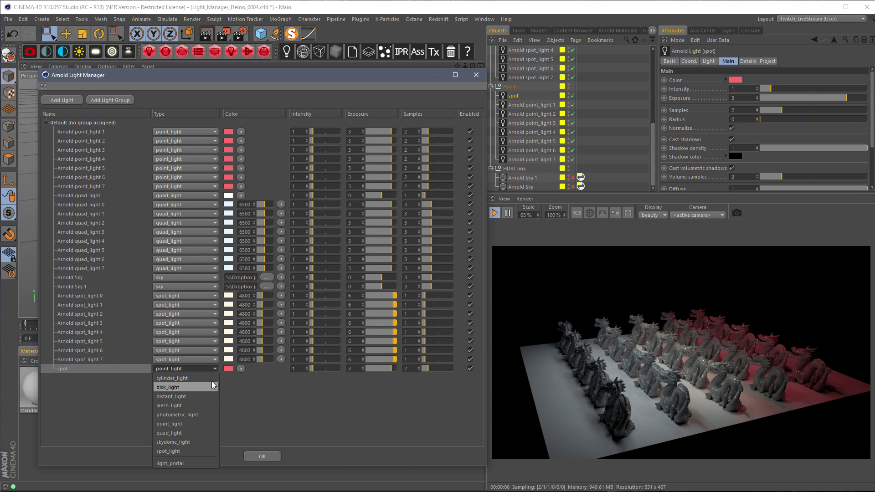
left_click(192, 433)
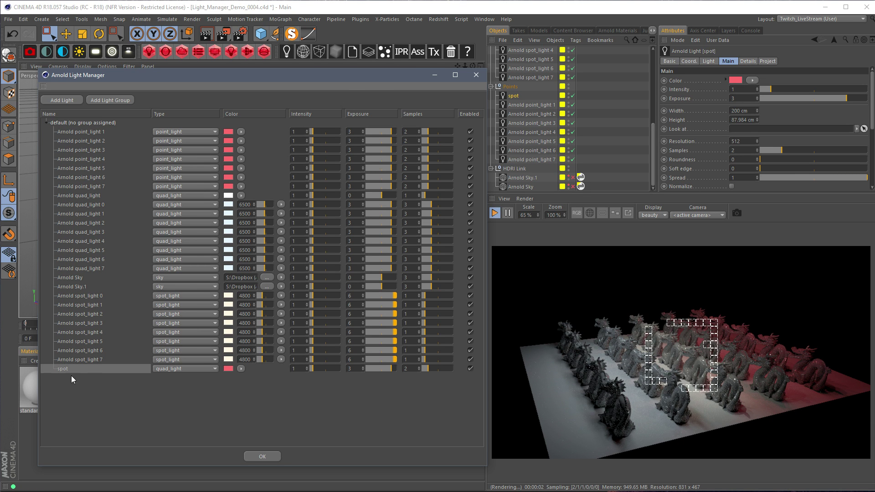
left_click_drag(158, 80, 156, 288)
left_click_drag(324, 111, 361, 162, "alt")
scroll(364, 163, "up", 3)
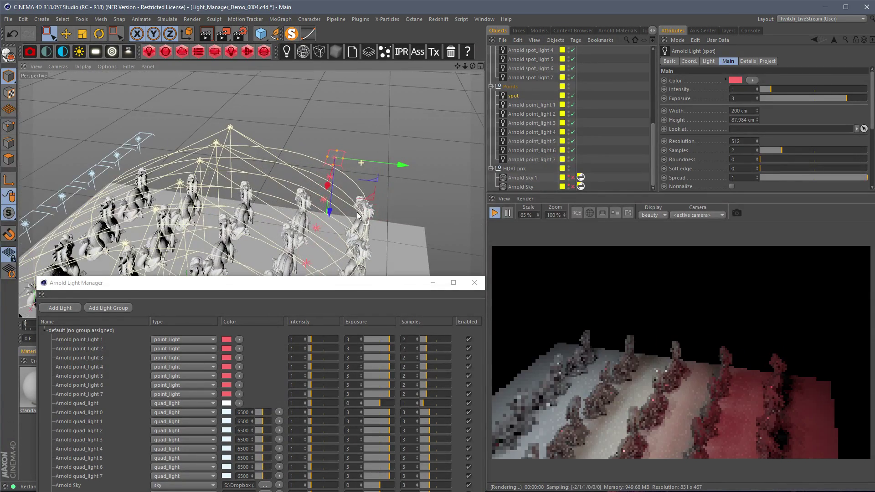
scroll(358, 146, "up", 4)
scroll(376, 166, "up", 4)
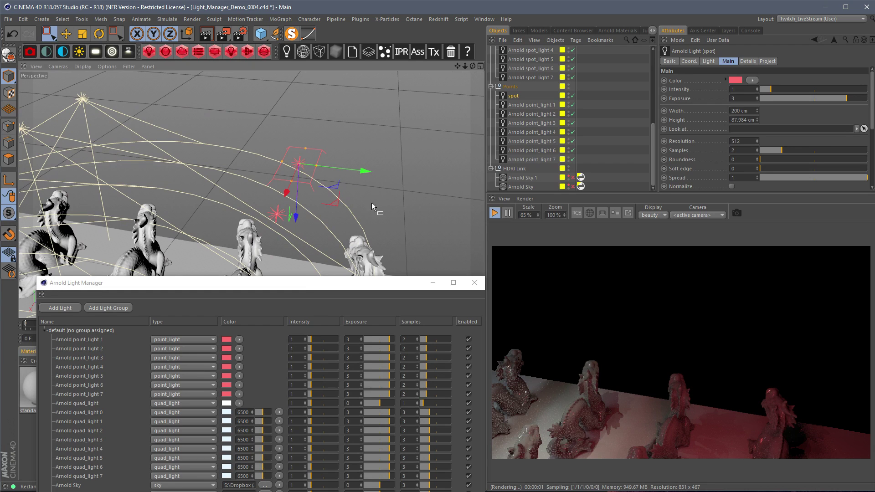
Change the type of the light named spot to spot_light and check it in the viewport
left_click_drag(308, 283, 313, 112)
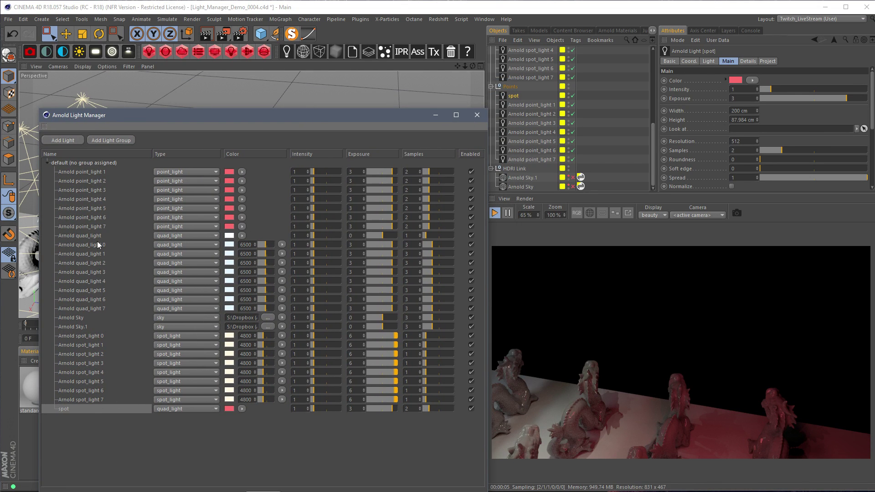
left_click(192, 409)
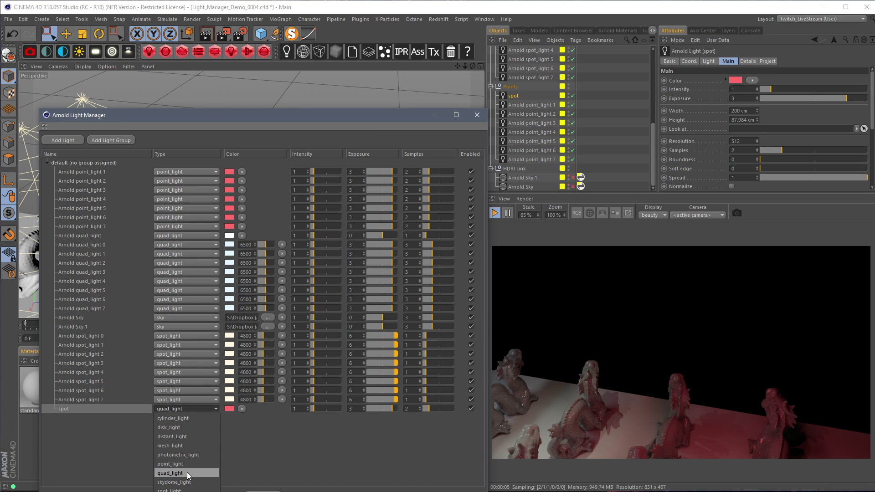
left_click(180, 488)
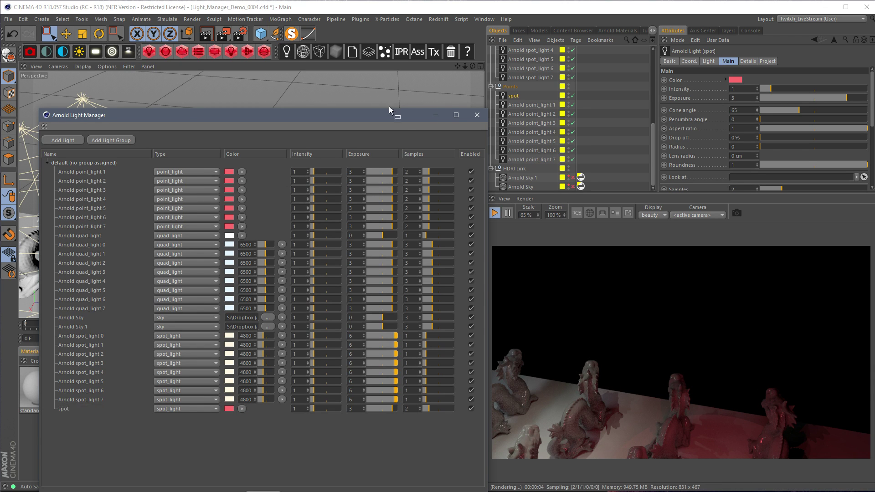
left_click_drag(379, 120, 360, 339)
left_click_drag(340, 196, 322, 221, "alt")
mouse_move(342, 249)
left_mouse_down("alt")
mouse_move(318, 244)
mouse_move(334, 252)
left_mouse_up("alt")
left_click_drag(320, 335, 344, 117)
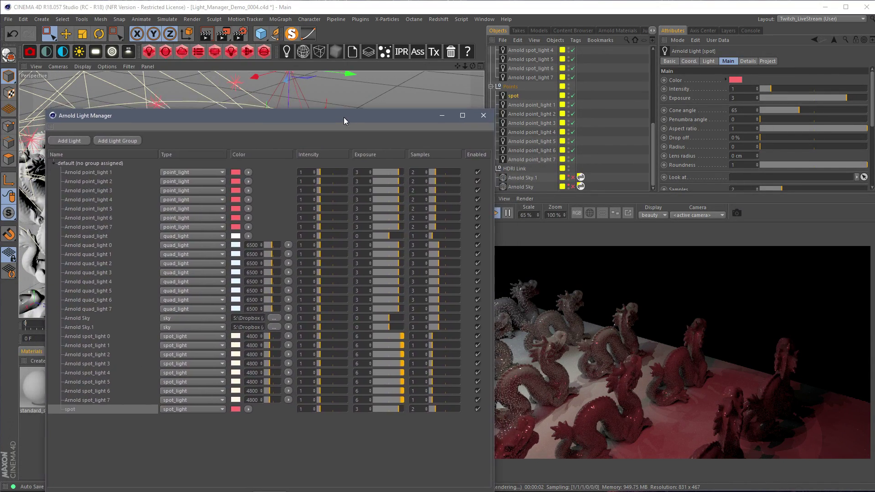
Change the color of the light named spot to light green
left_click(235, 409)
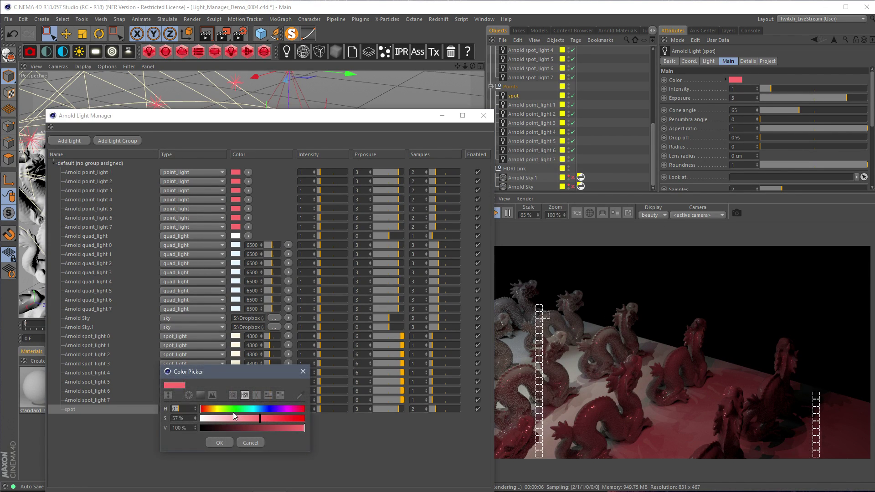
left_click(230, 409)
left_click(219, 443)
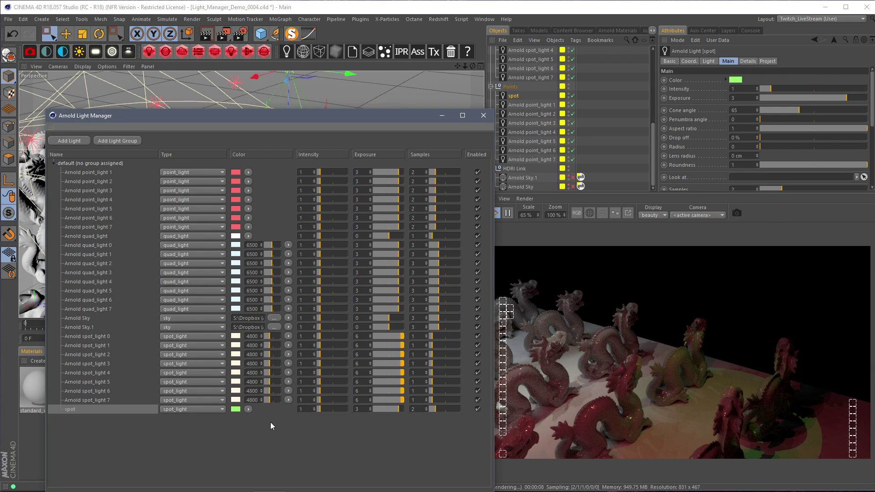
Switch the color mode of the light named spot and of Arnold point_light 1 to 7 to temperature
left_click(249, 410)
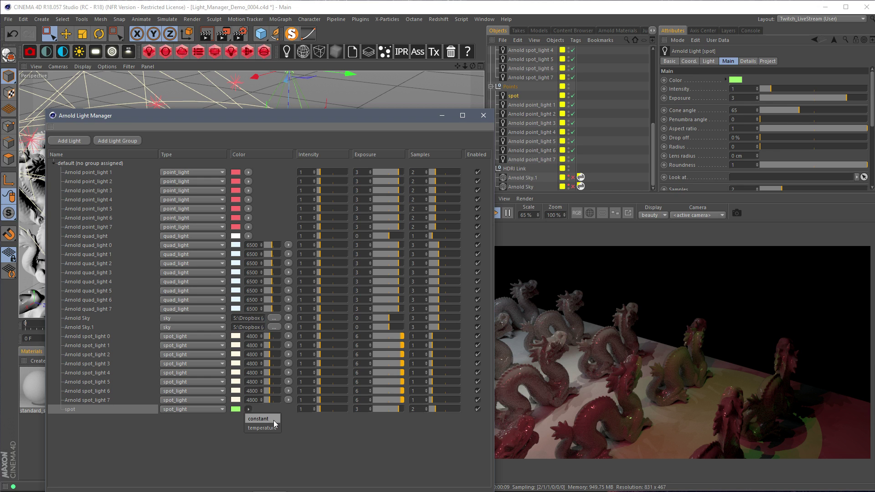
left_click(266, 424)
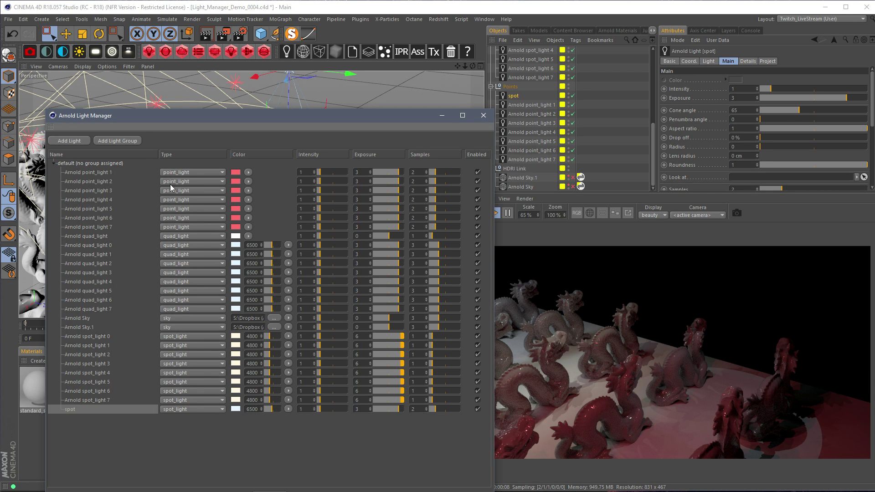
left_click(103, 172)
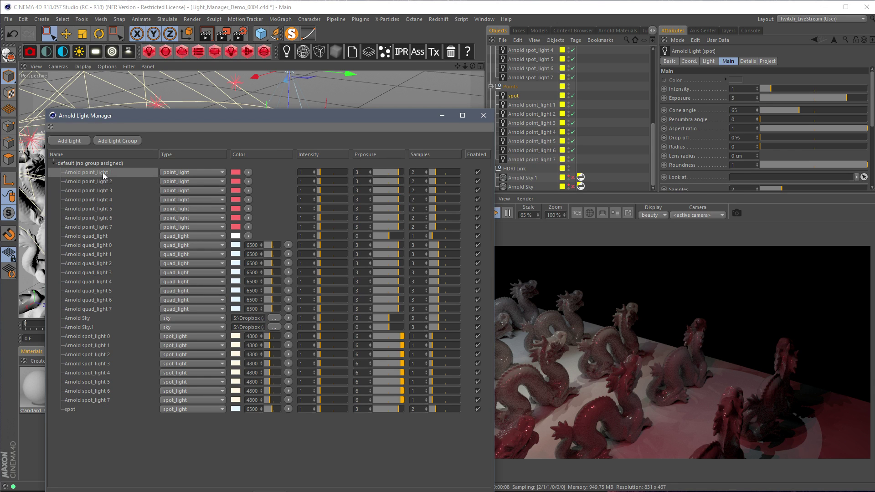
left_click(101, 227, "shift")
left_click(247, 172)
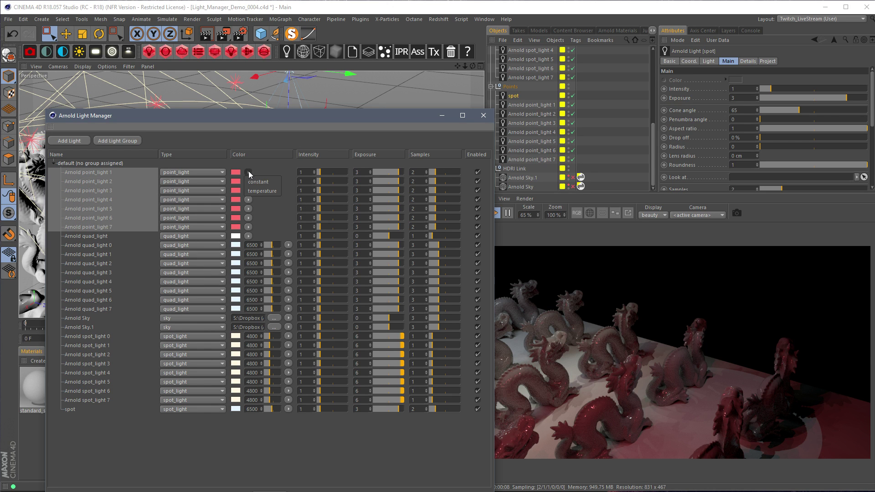
left_click(263, 191)
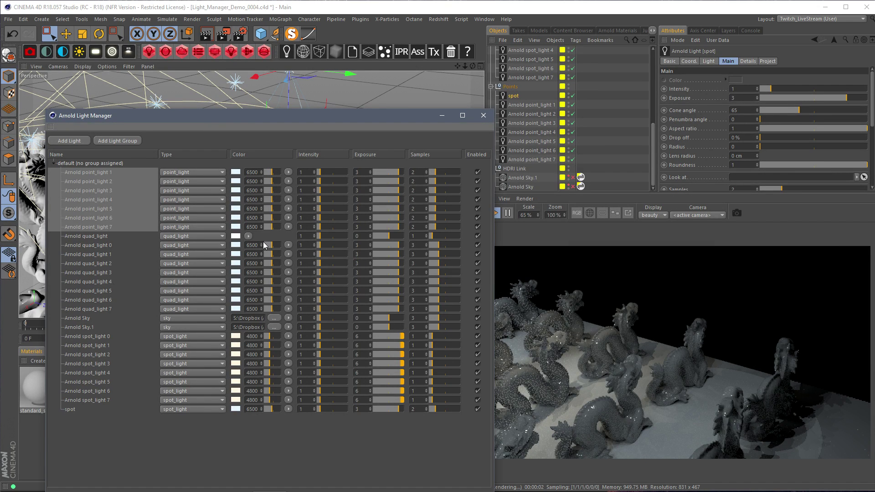
Set the color temperature of Arnold point_light 1 to 7 and of the light named spot to 7200
left_click(253, 227)
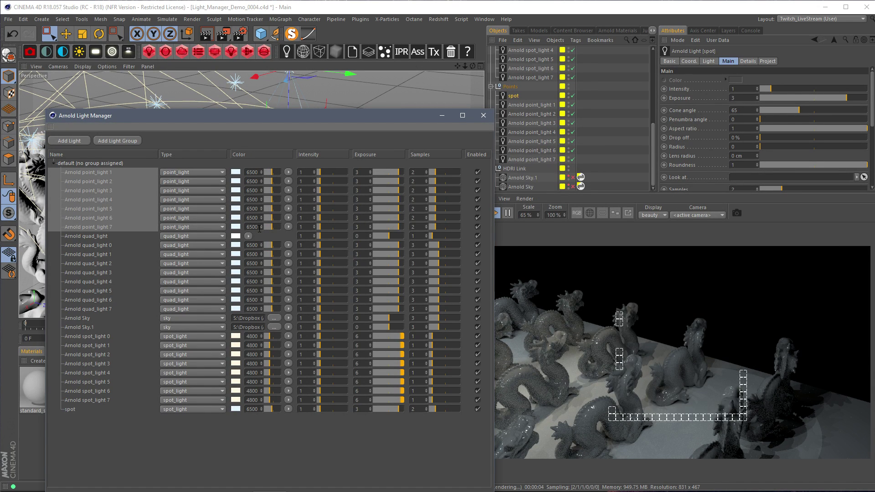
type("7")
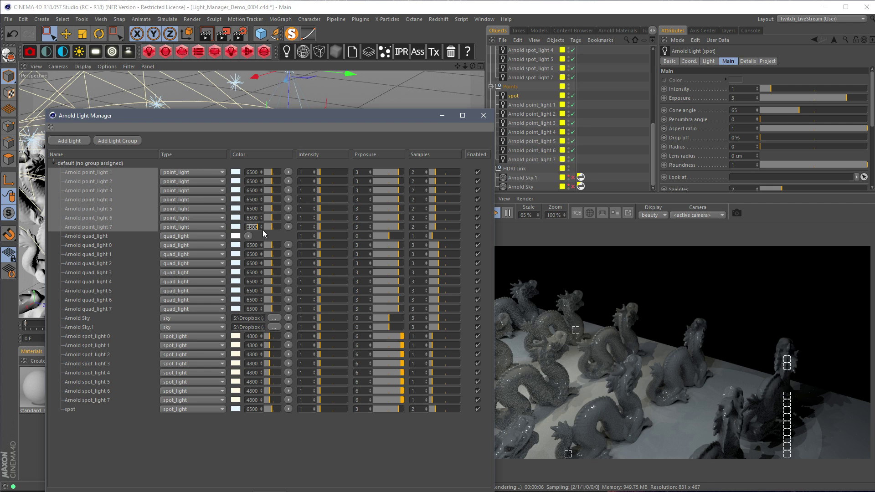
type("200")
key("Return")
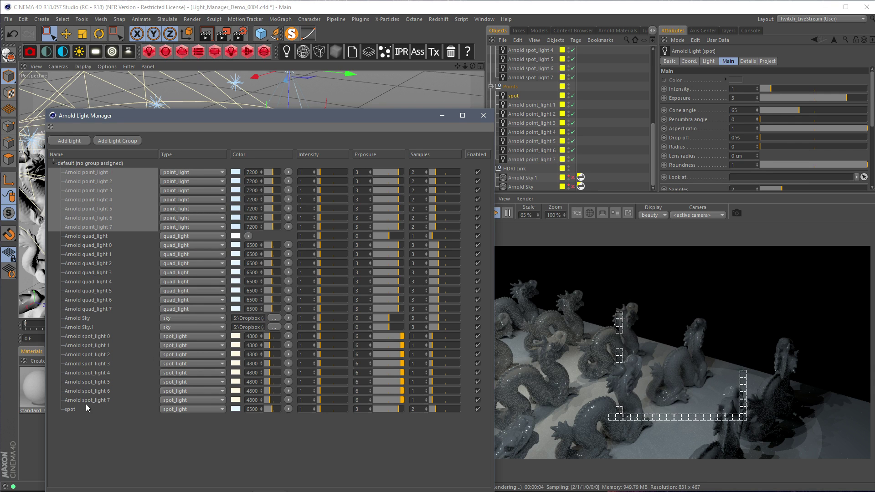
left_click(74, 410, "ctrl")
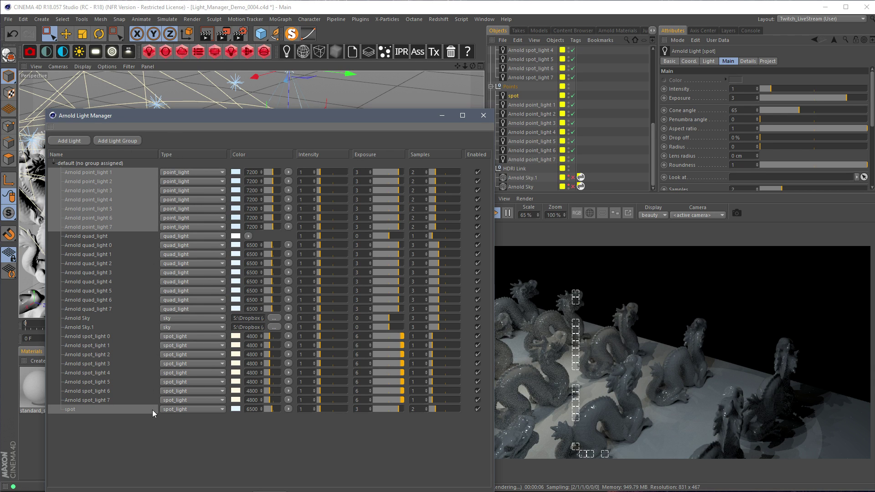
double_click(258, 410)
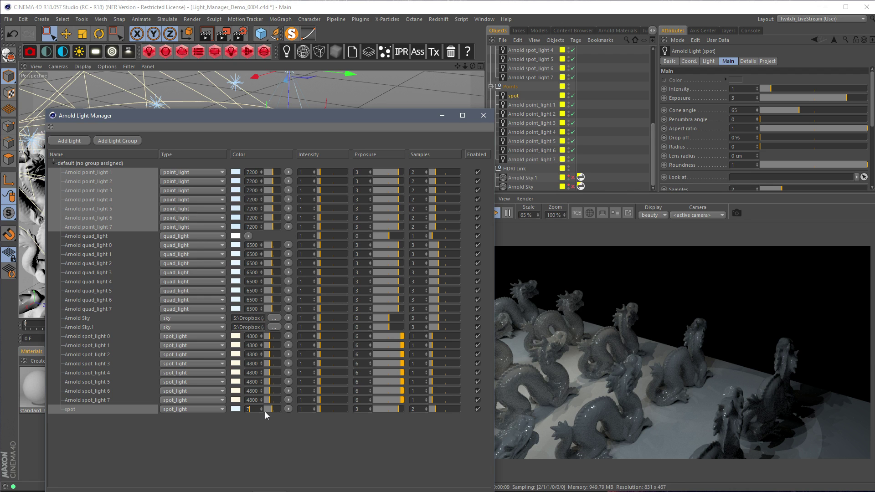
type("7200")
key("Return")
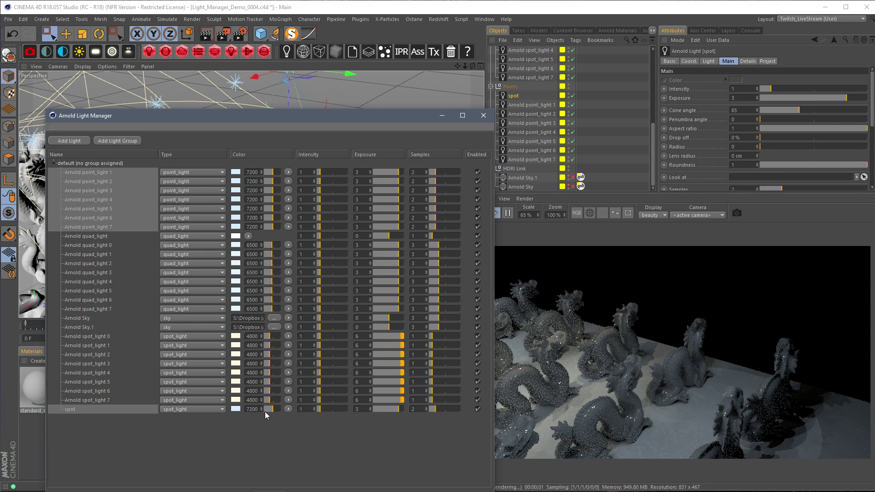
Set the exposure of all lights in the Light Manager to 1 at once
left_click_drag(283, 113, 275, 84)
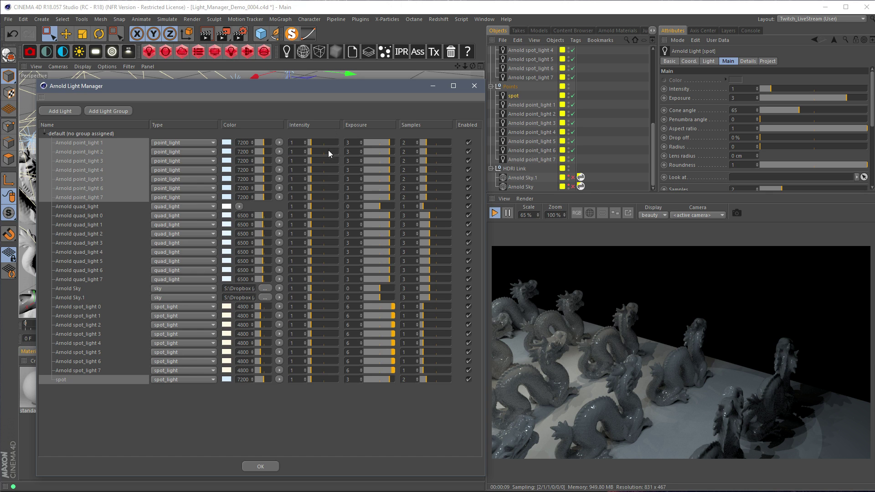
left_click_drag(283, 87, 320, 156)
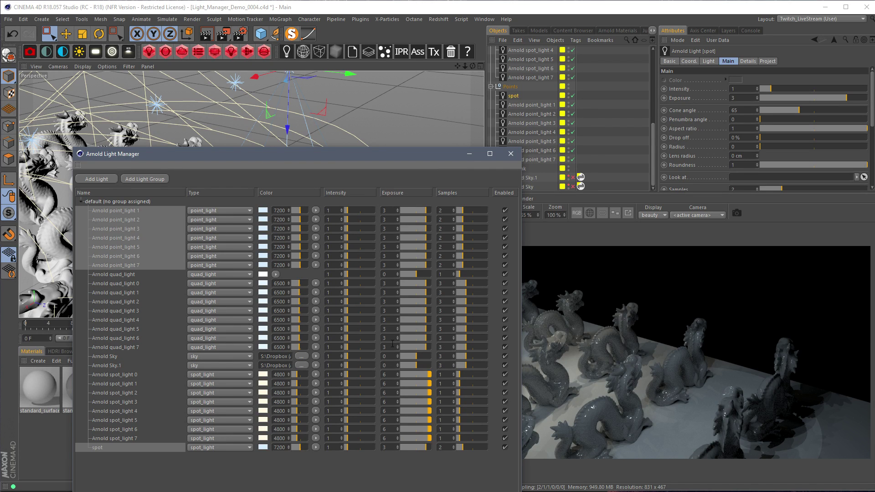
left_click_drag(295, 157, 291, 95)
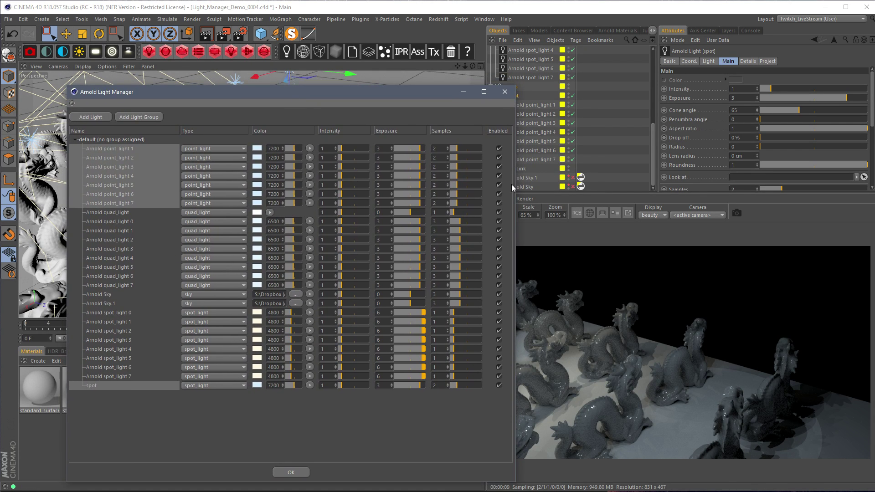
left_click(124, 150)
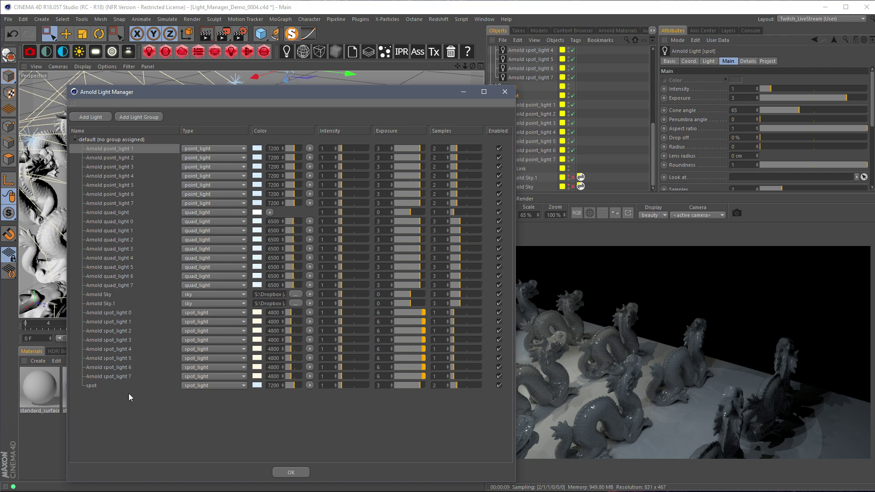
left_click(97, 386, "shift")
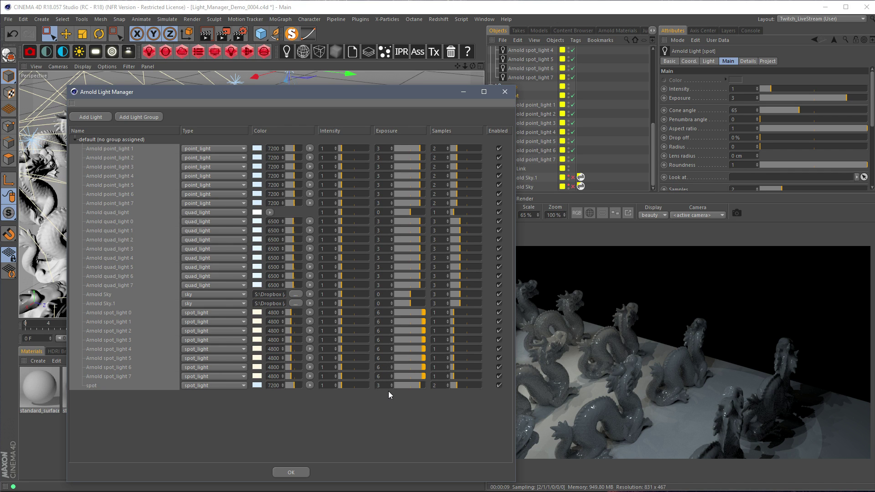
type("1")
key("Return")
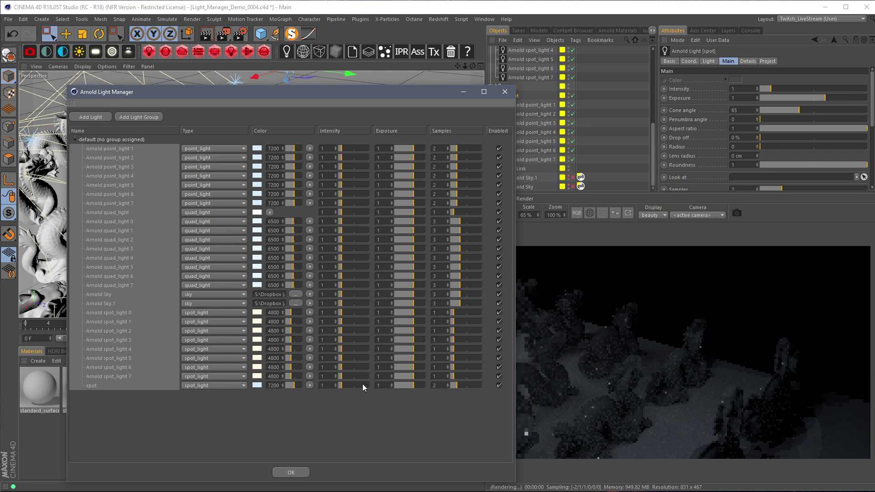
Reframe the viewport to examine the whole grid of dragons, and select all lights in the Light Manager again
left_click_drag(465, 69, 450, 141)
left_click_drag(447, 92, 412, 323)
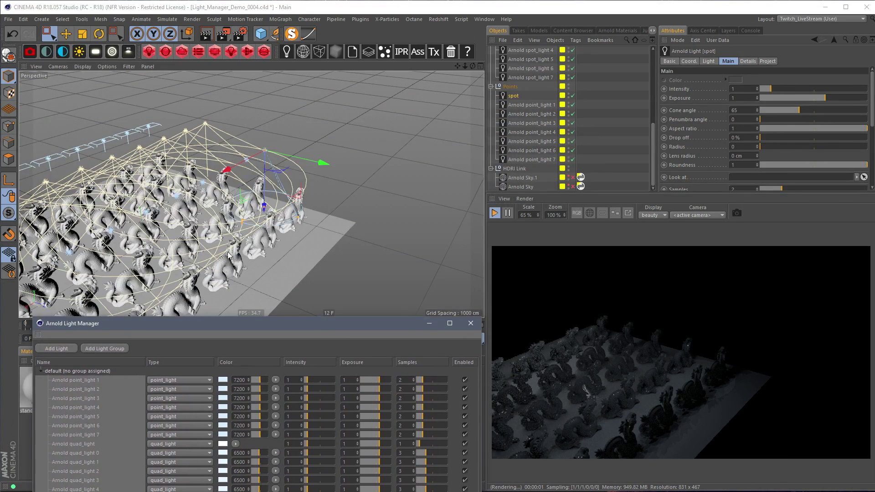
left_click_drag(328, 323, 319, 48)
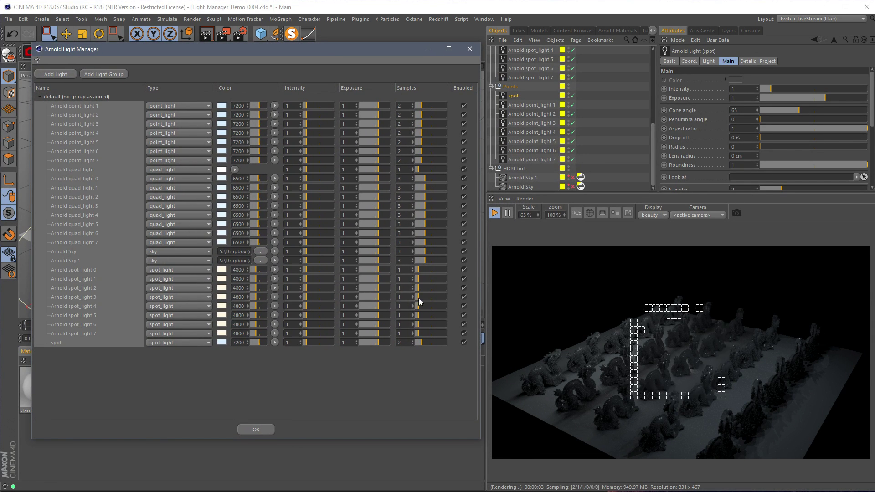
left_click(82, 105)
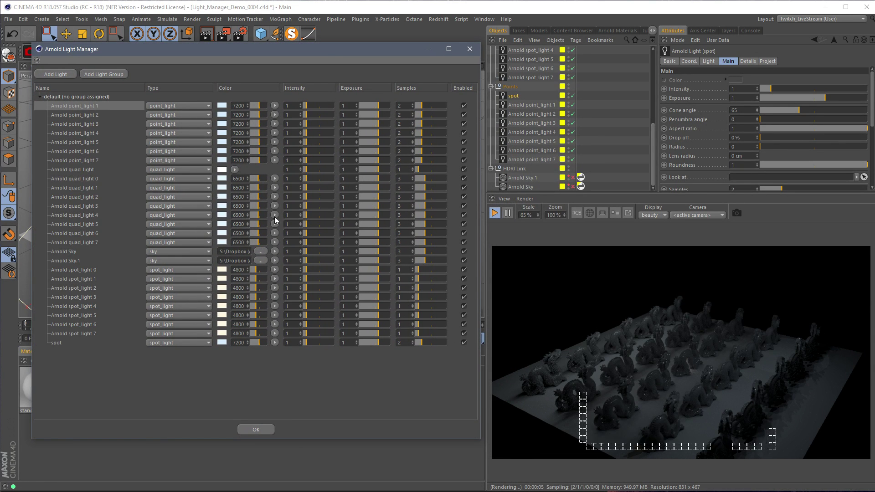
left_click(79, 343, "shift")
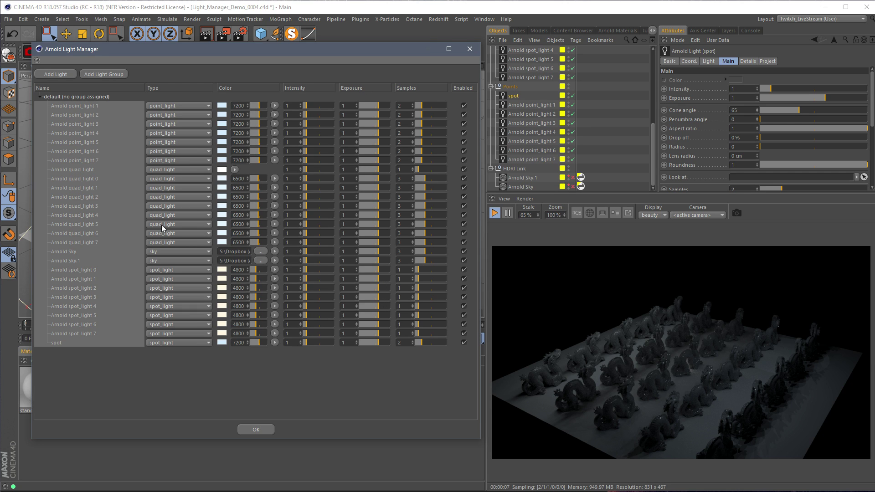
Try an exposure of 2.93 on Arnold point_light 4, quad_light 1, quad_light 7, spot_light 3 and spot_light 6, and reset it to 1
left_click(89, 242)
left_click(91, 188, "ctrl")
left_click(91, 133, "ctrl")
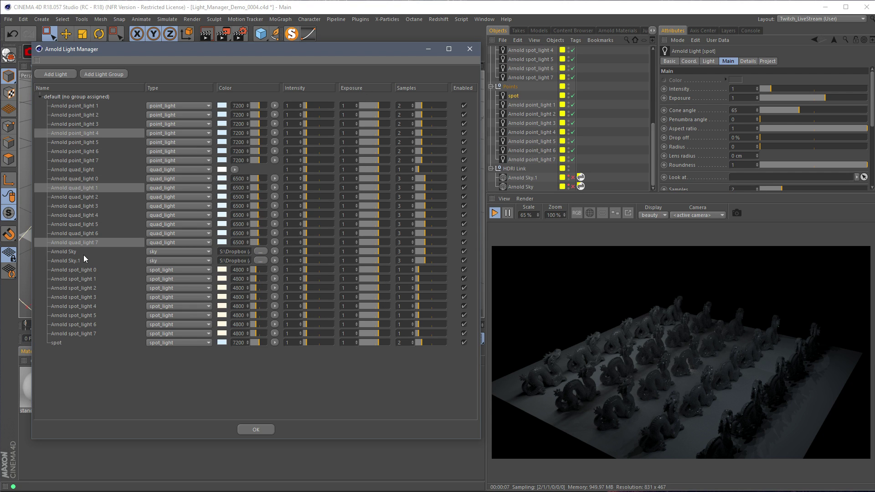
left_click(76, 298, "ctrl")
left_click(71, 326, "ctrl")
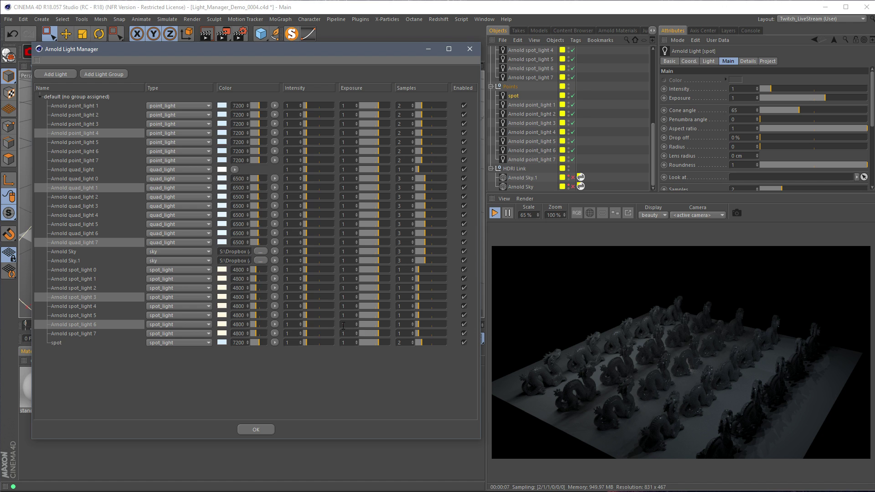
left_click_drag(366, 326, 388, 328)
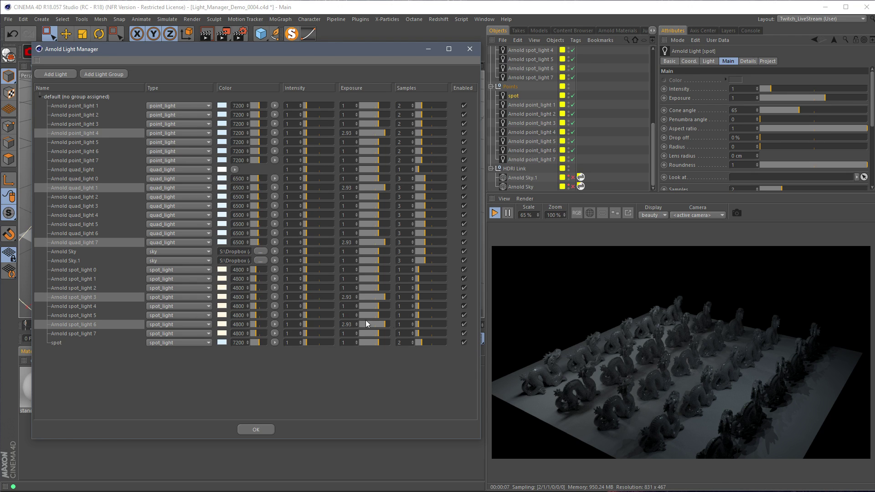
type("1")
key("Return")
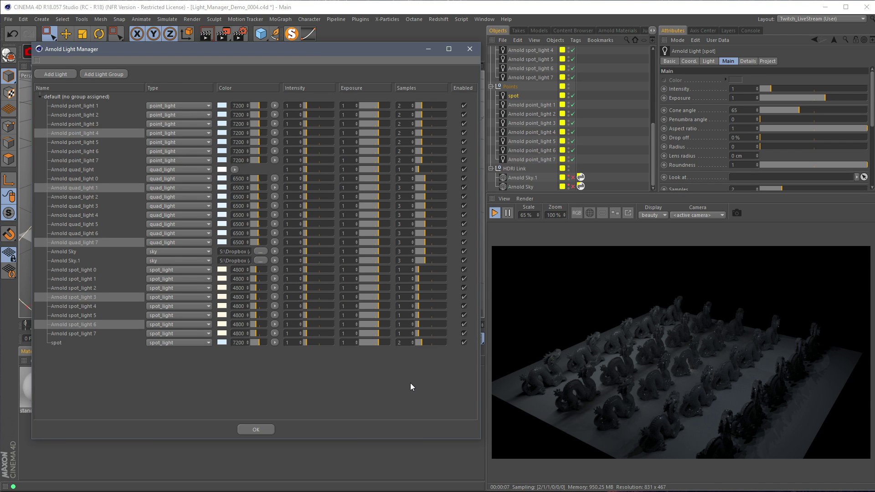
Set the samples of Arnold quad_light and Arnold quad_light 0 to 7 to 2
left_click(59, 343)
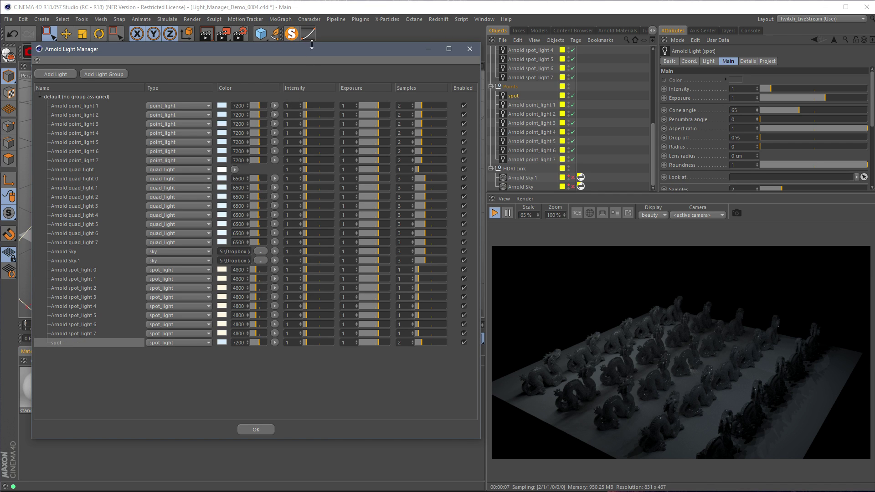
left_click_drag(308, 49, 314, 81)
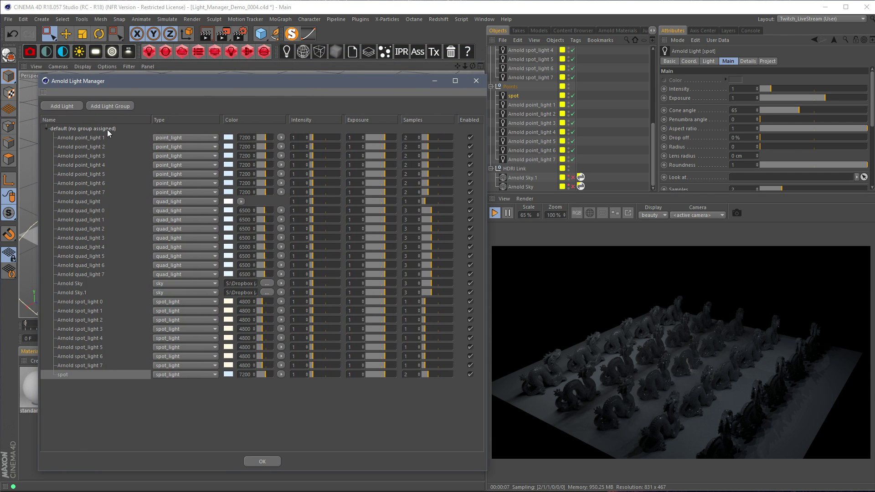
left_click(106, 273)
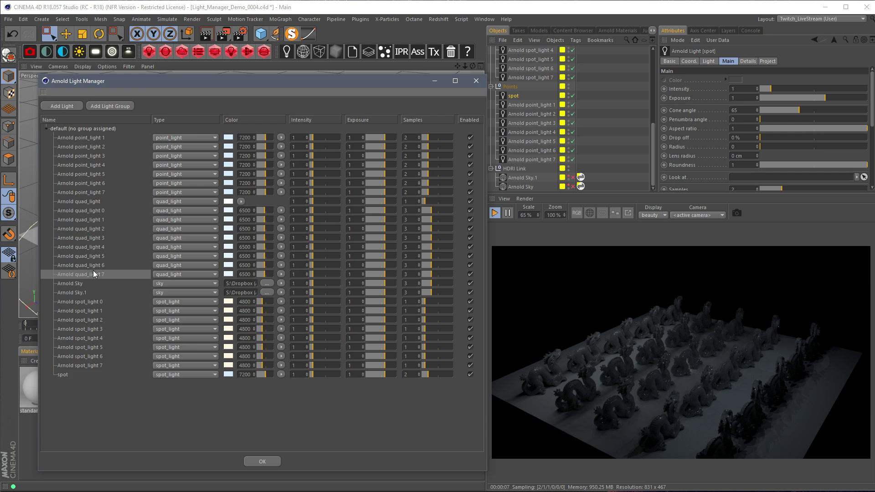
left_click(91, 202, "shift")
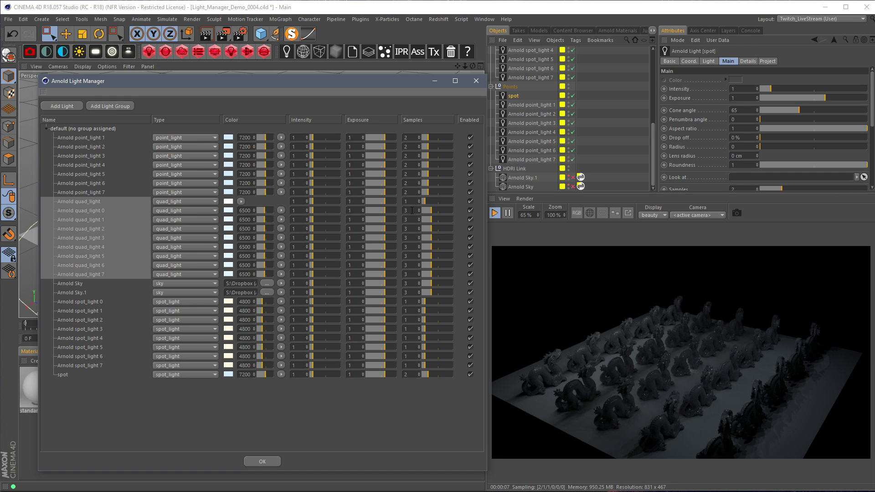
type("2")
key("Return")
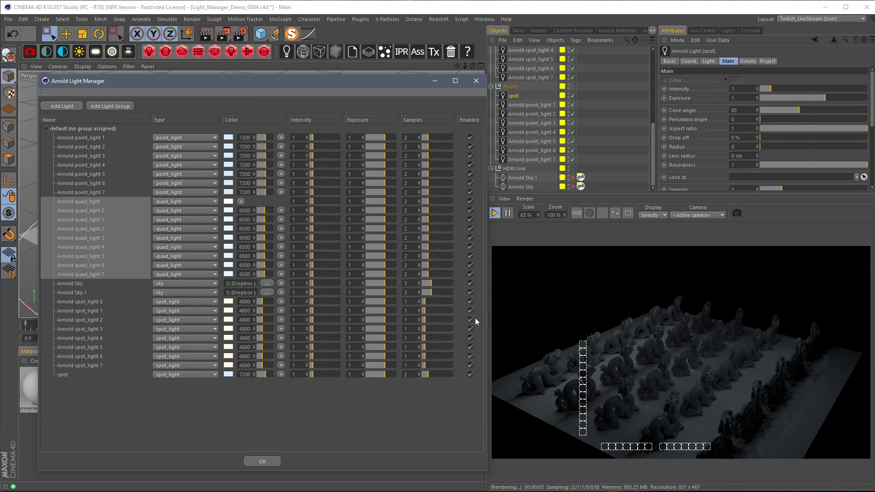
Disable Arnold Sky, Arnold Sky.1, Arnold spot_light 0 to 7 and the light named spot together
left_click(81, 285)
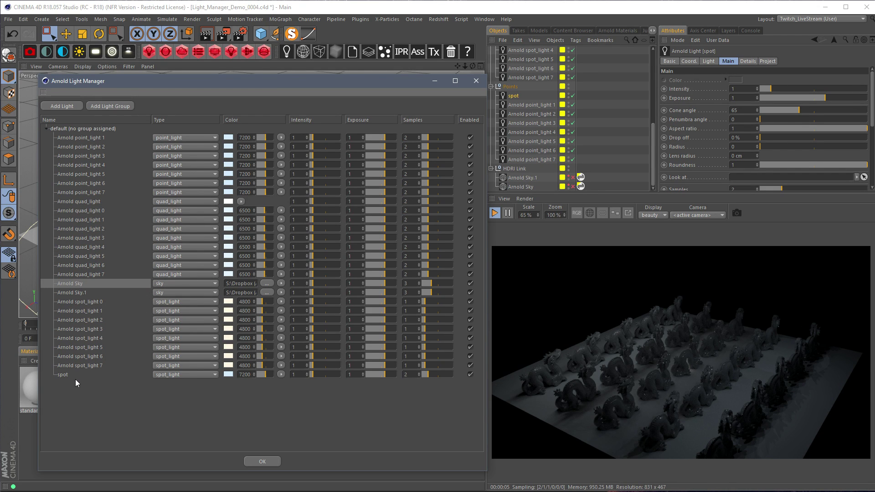
left_click(94, 374, "shift")
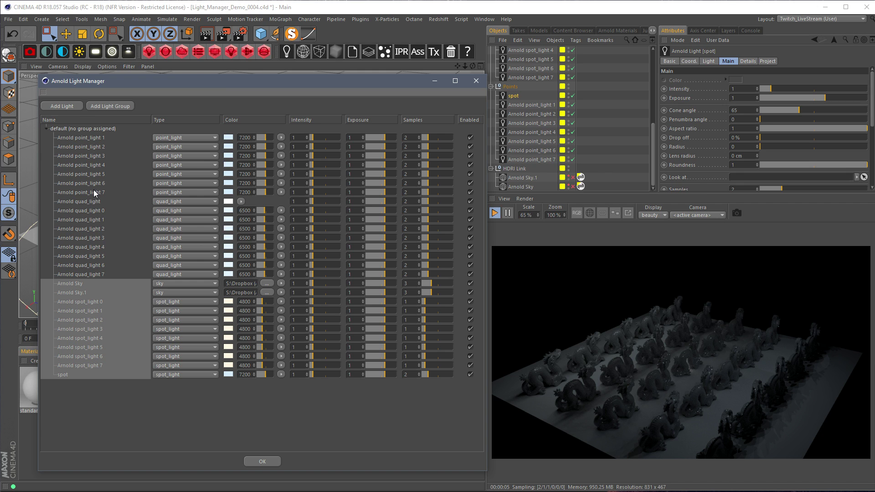
left_click(470, 374)
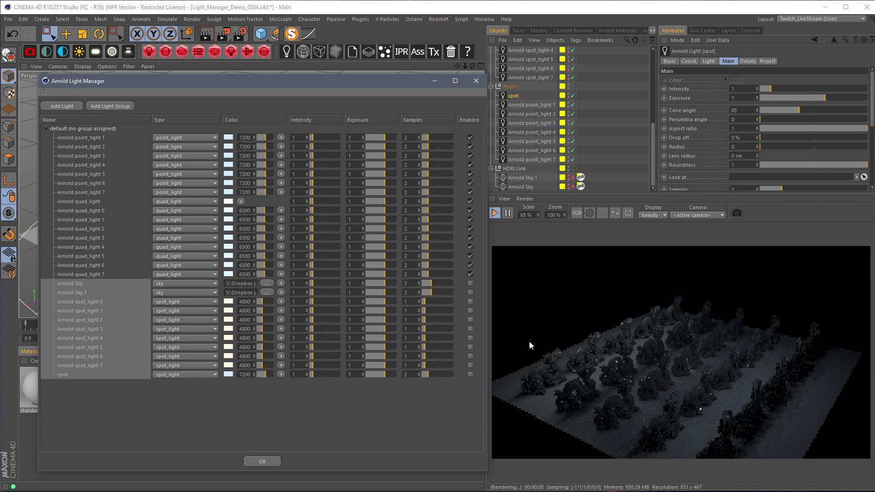
Disable Arnold point_light 1 to Arnold point_light 7 together
left_click(86, 193)
left_click(80, 137, "shift")
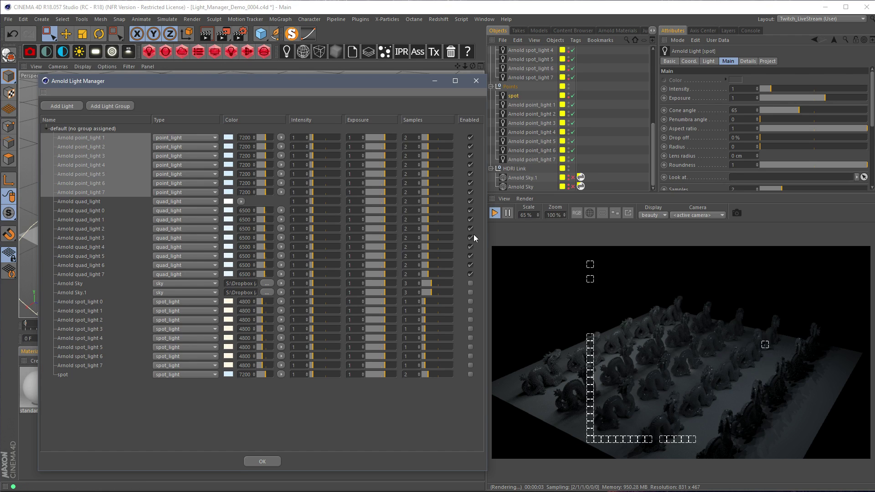
left_click(471, 137)
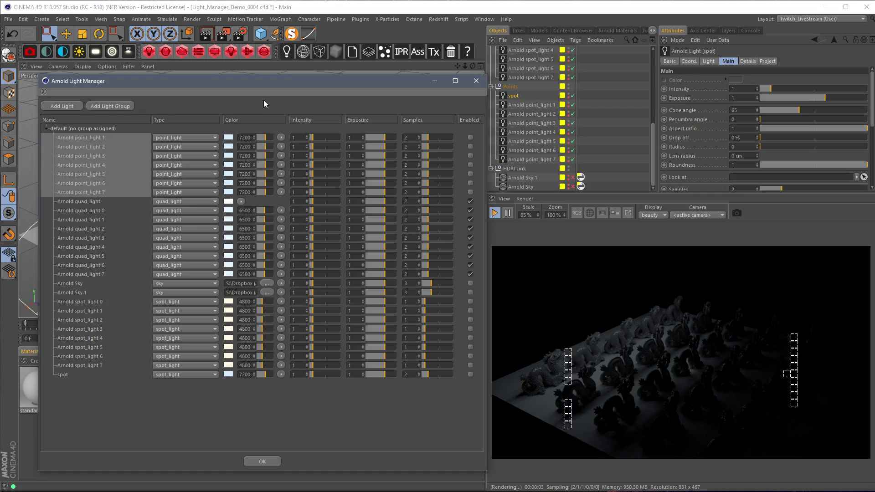
Zoom the viewport in between two rows of dragons and draw a render region from about 211,127 to 405,353 in the render view
left_click_drag(291, 75, 277, 250)
scroll(253, 191, "up", 10)
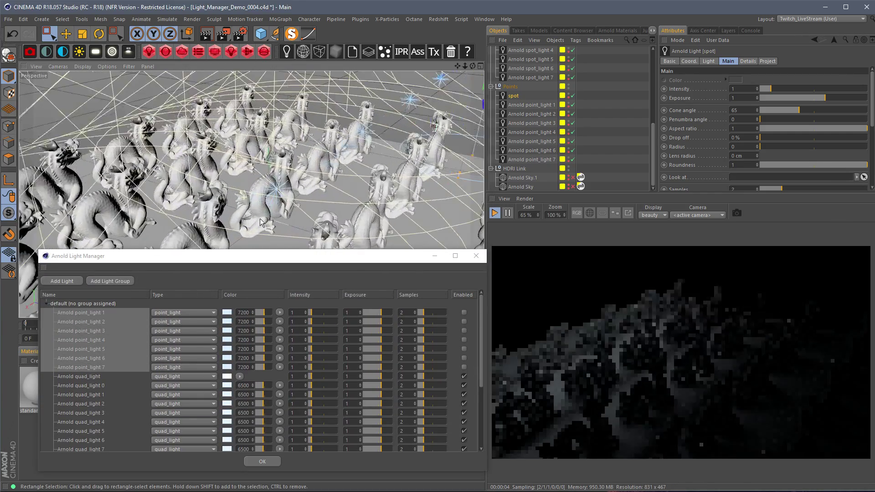
left_click_drag(261, 193, 349, 151, "alt")
scroll(347, 149, "up", 8)
scroll(345, 147, "down", 8)
mouse_move(324, 177)
left_mouse_down("alt")
mouse_move(266, 220)
mouse_move(244, 171)
mouse_move(212, 184)
mouse_move(170, 182)
mouse_move(267, 183)
mouse_move(221, 191)
left_mouse_up("alt")
scroll(286, 206, "up", 3)
left_click_drag(588, 304, 677, 407, "shift")
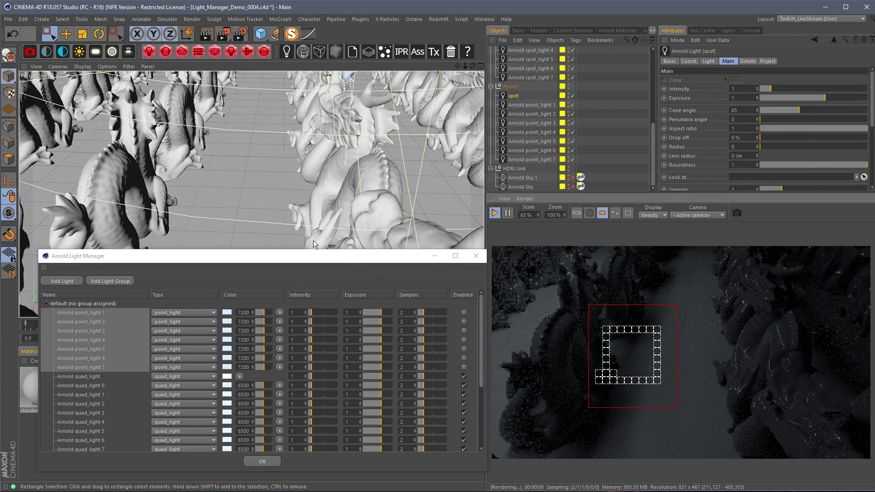
Move the Light Manager window back up and enlarge it until every light in the list shows
left_click_drag(378, 258, 378, 118)
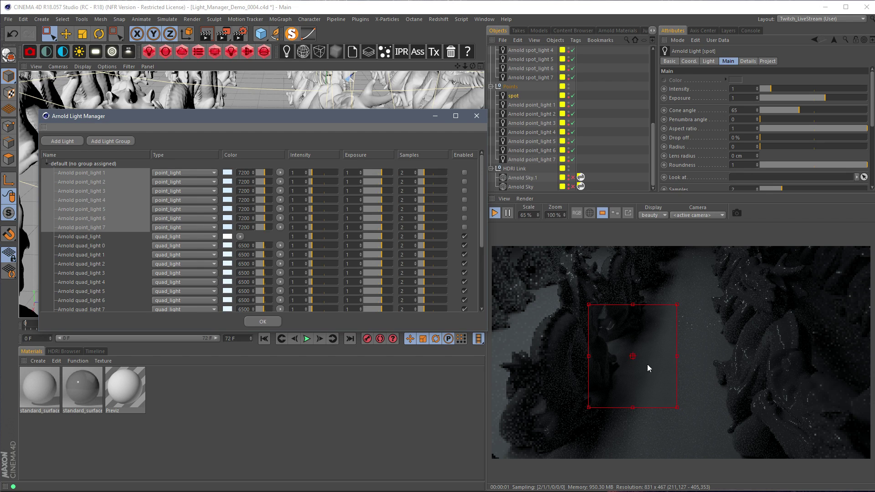
left_click_drag(404, 120, 394, 71)
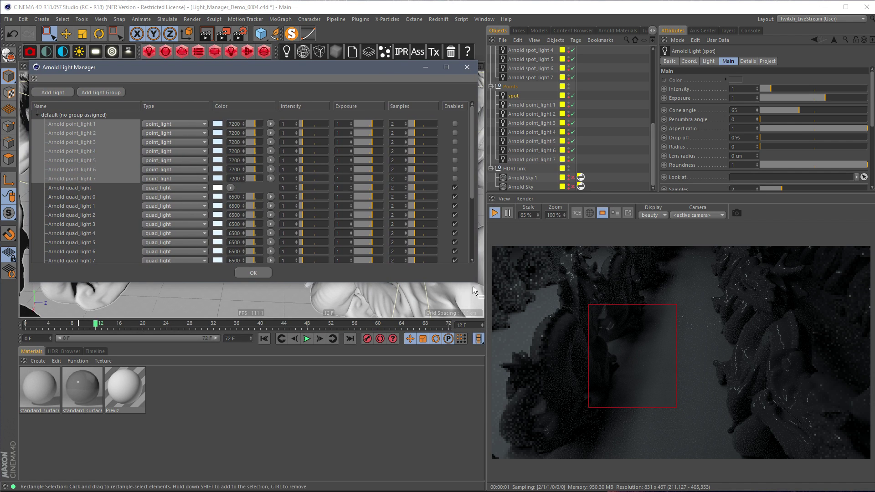
left_click_drag(477, 283, 492, 451)
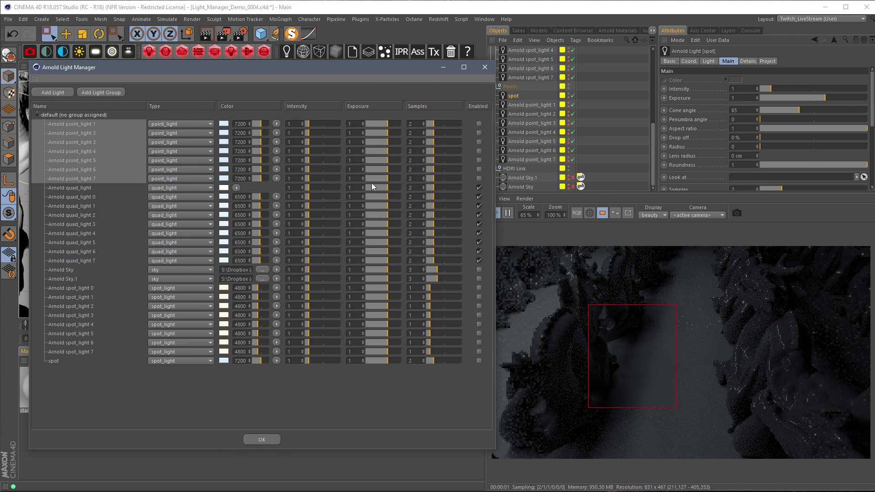
Try 1 sample on Arnold quad_light and Arnold quad_light 0 to 7, and examine the noise in the render region up close
left_click(86, 188)
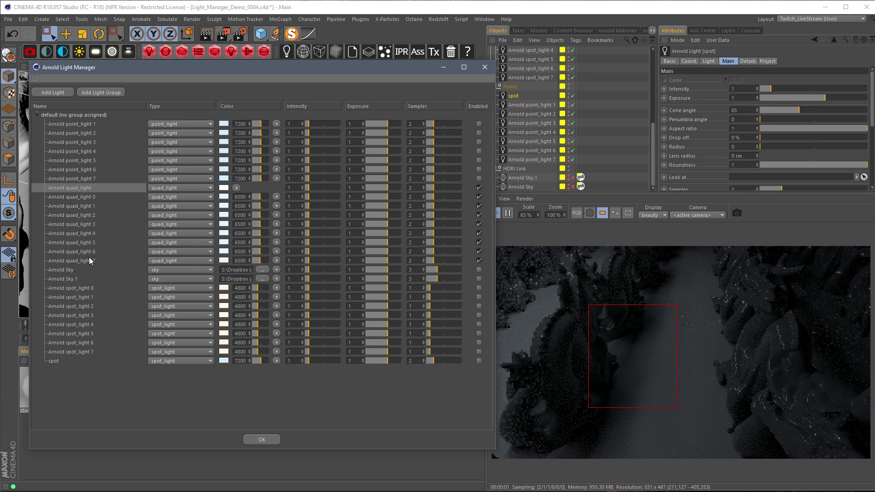
left_click(90, 261, "shift")
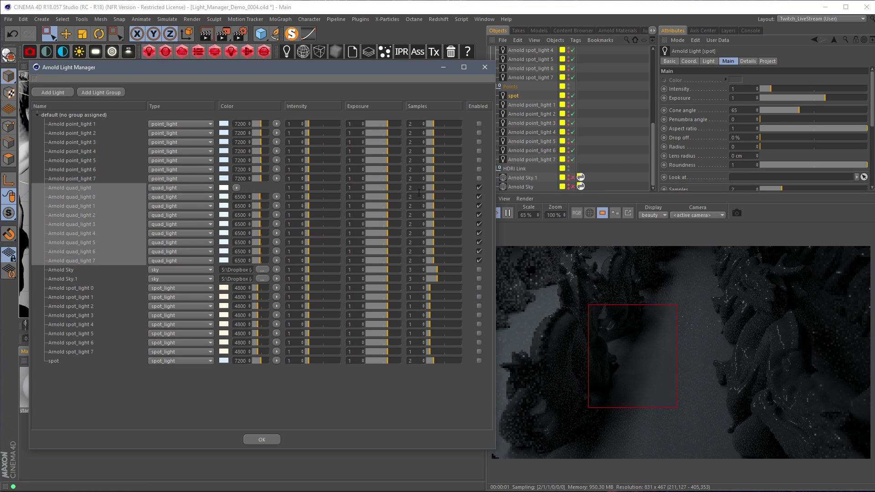
type("1")
key("Return")
scroll(628, 354, "up", 3)
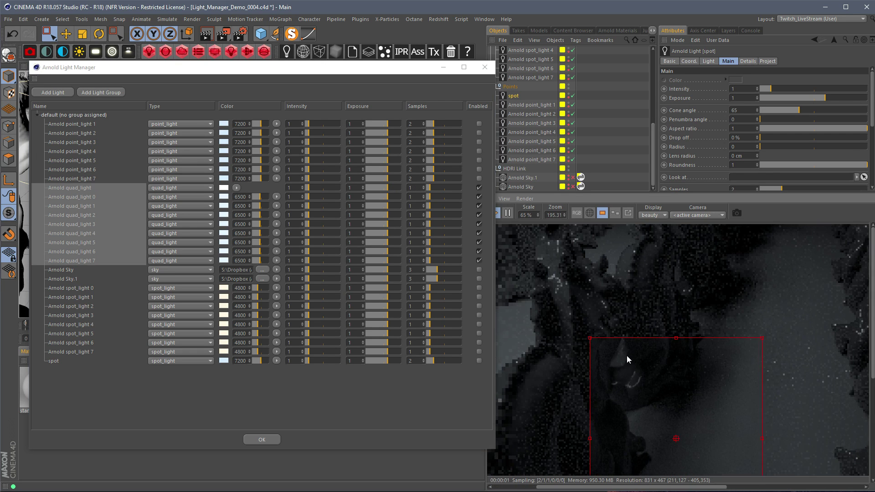
left_click_drag(873, 341, 873, 406)
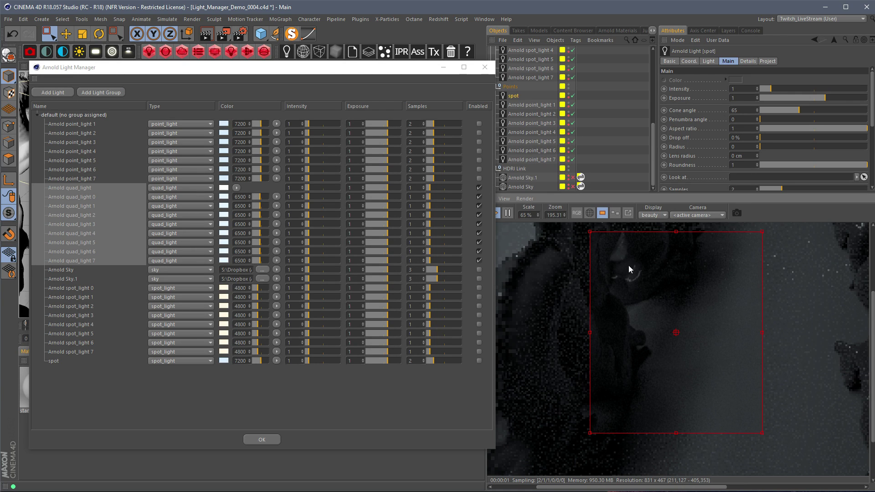
Try 2 samples on the selected quad lights, and set their samples to 3
left_click(408, 188)
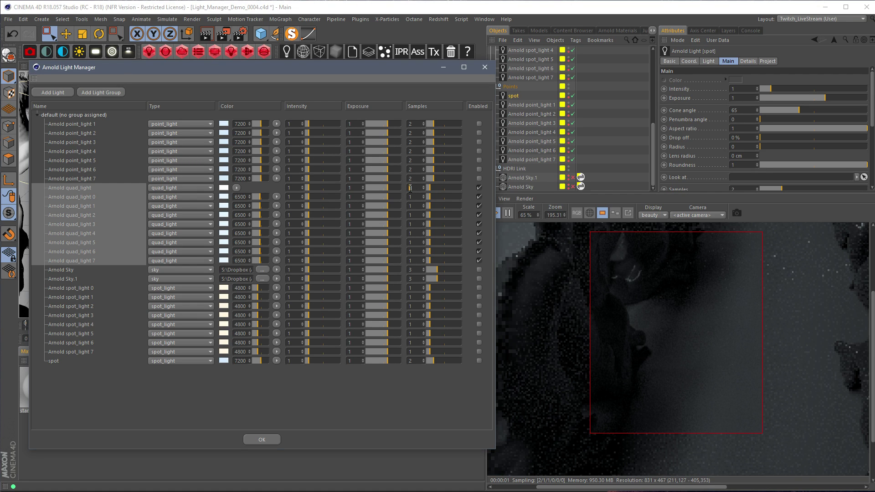
type("2")
key("Return")
type("3")
key("Return")
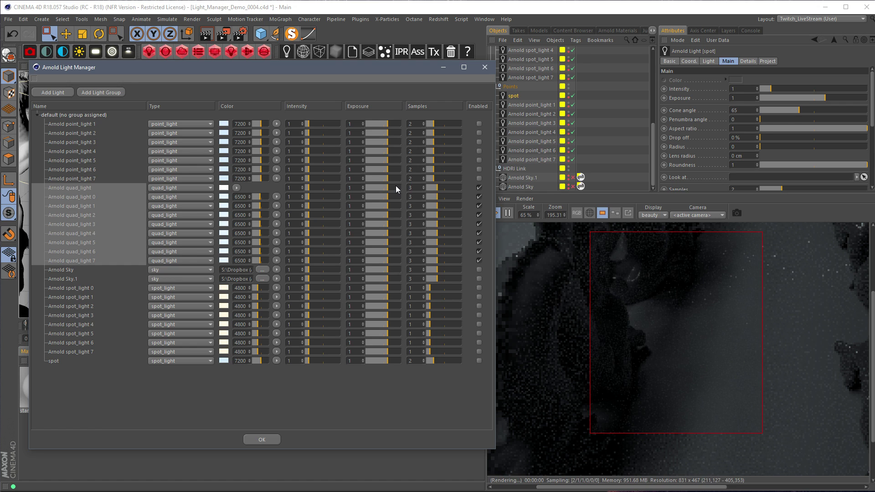
Set the render view's zoom to 100%
double_click(559, 214)
type("100")
key("Return")
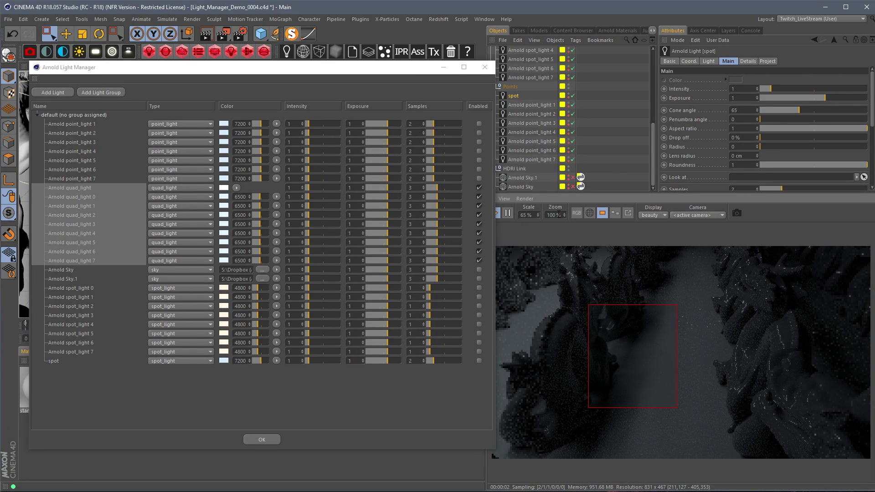
left_click_drag(370, 71, 389, 105)
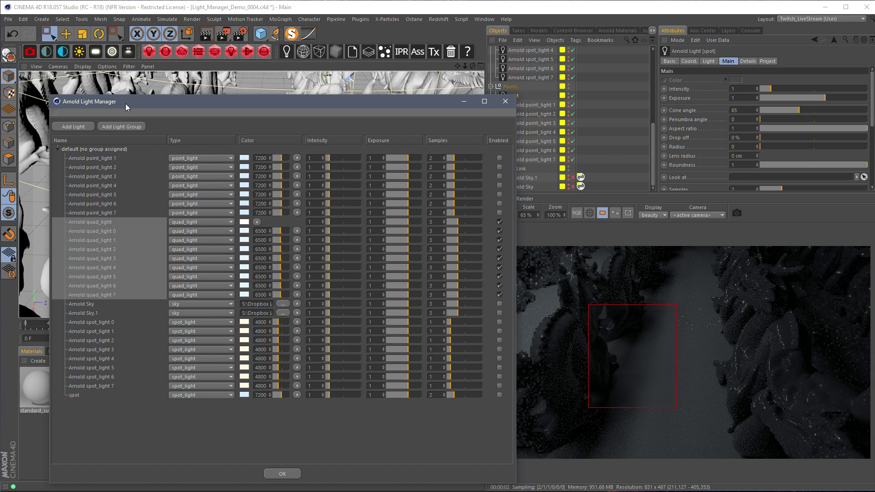
left_click_drag(127, 108, 216, 87)
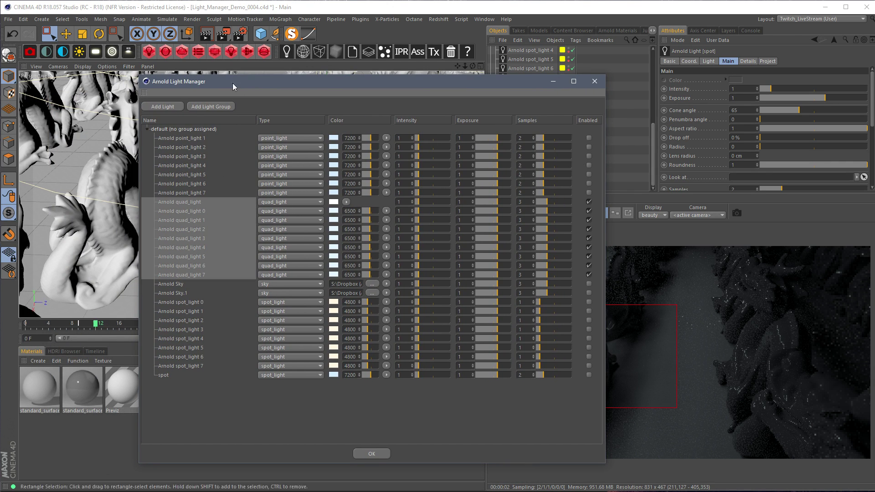
left_click(144, 93)
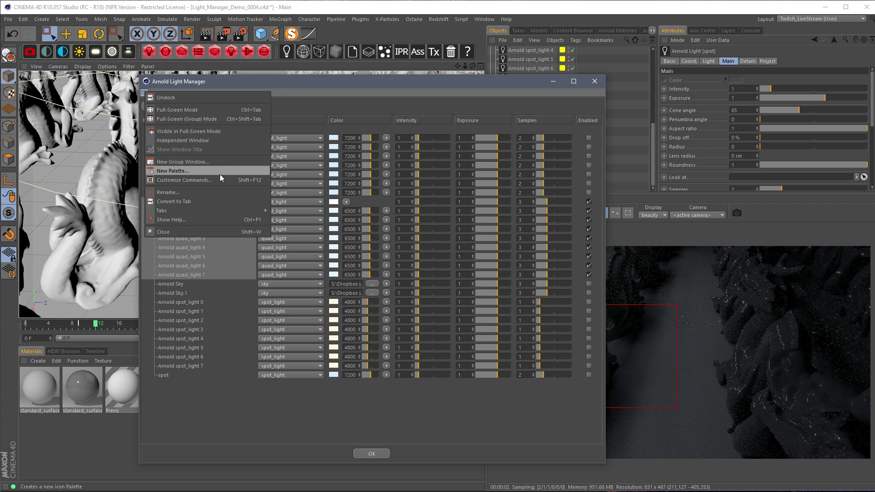
left_click(172, 193)
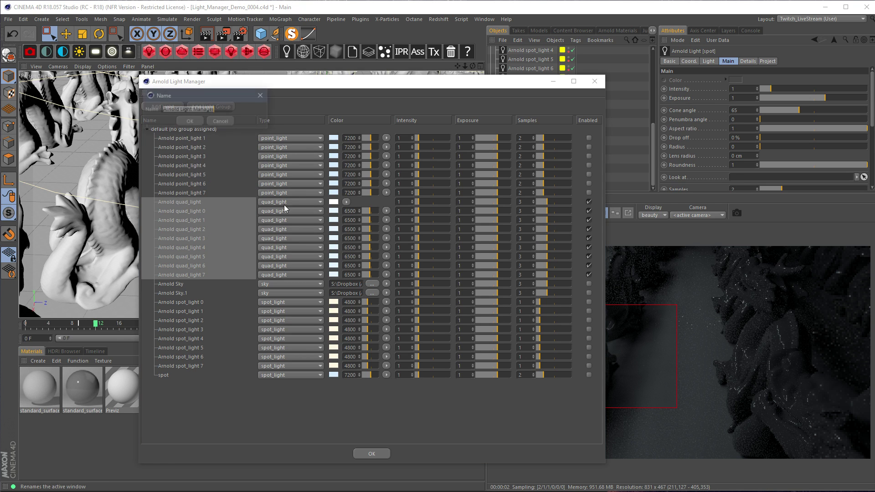
left_click(233, 123)
Convert the Light Manager window to a tab and dock it between the HDRI Browser and the Timeline
left_click(145, 93)
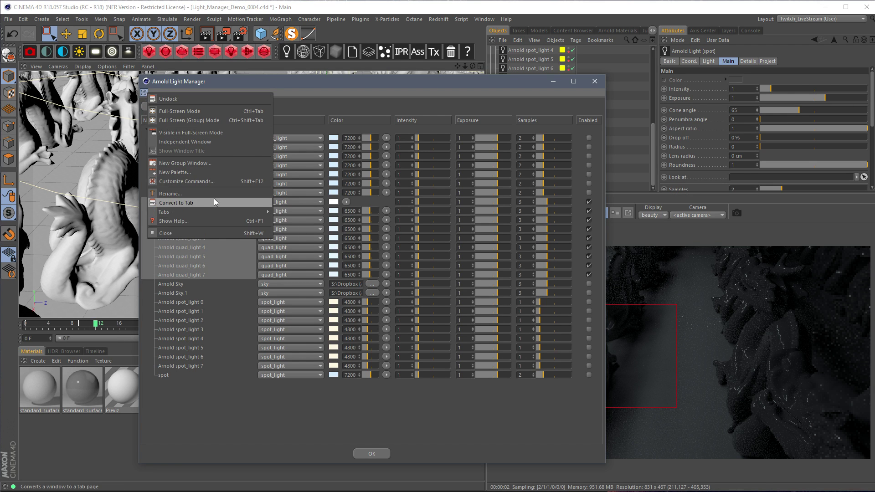
left_click(215, 202)
left_click_drag(244, 84, 475, 74)
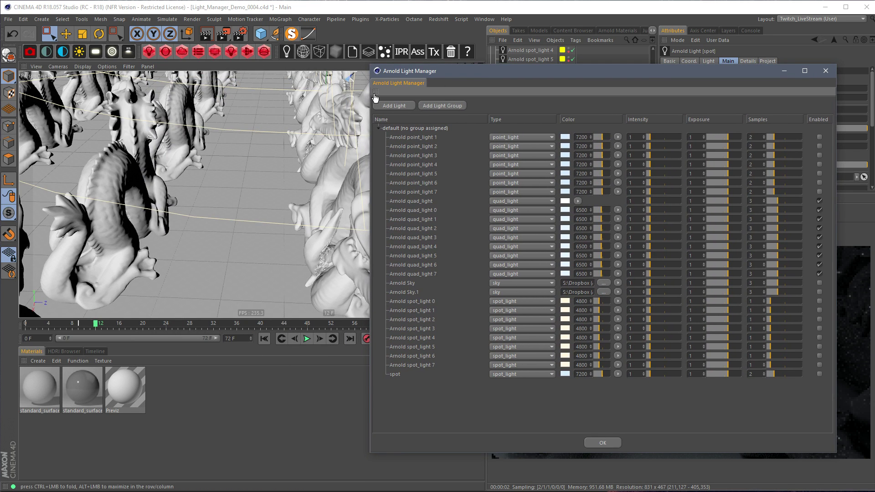
left_click_drag(77, 356, 79, 356)
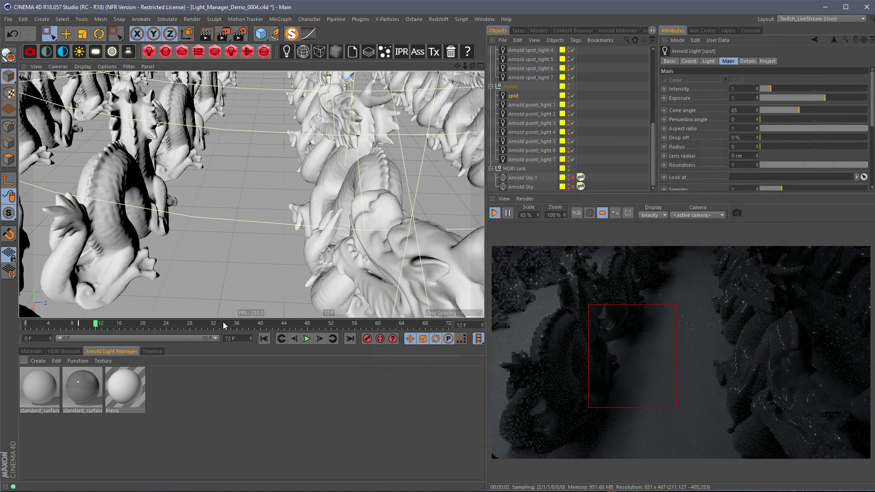
Enlarge the area below the viewport and show the docked Light Manager in it
left_click_drag(250, 331, 250, 185)
left_click(32, 206)
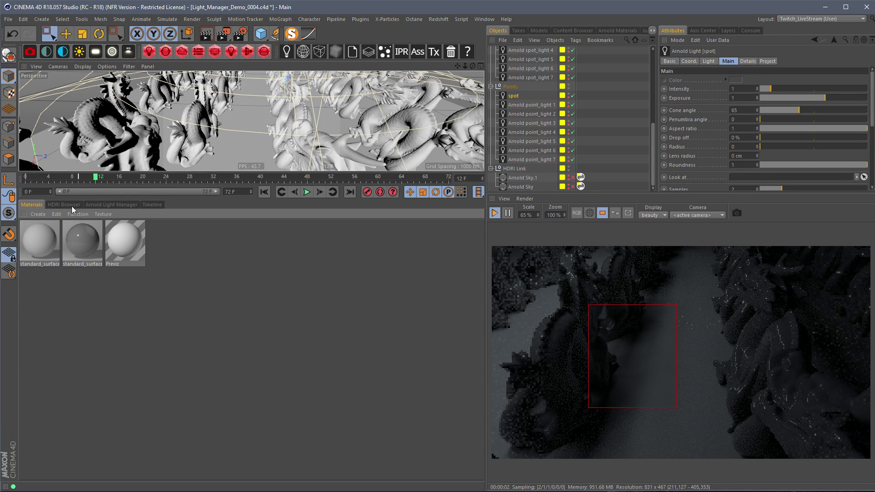
left_click(111, 206)
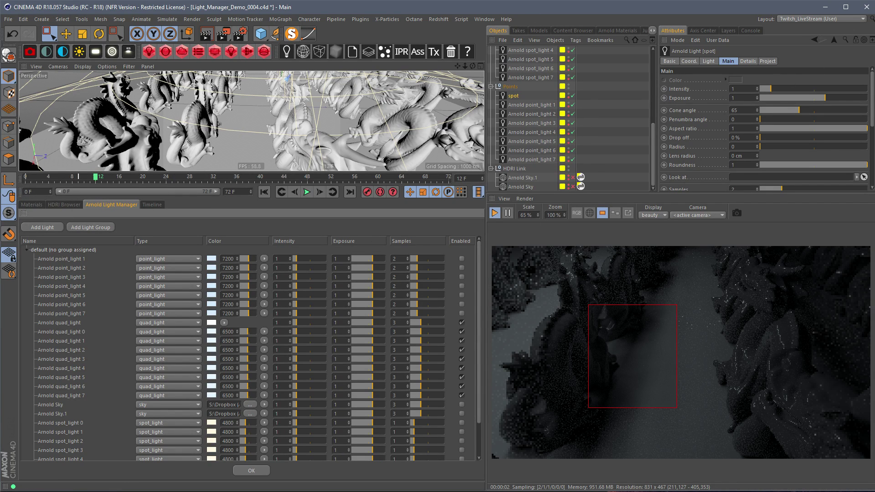
left_click_drag(477, 381, 462, 318)
Turn off the render region and reframe the viewport to show the whole grid of dragons
left_click(602, 212)
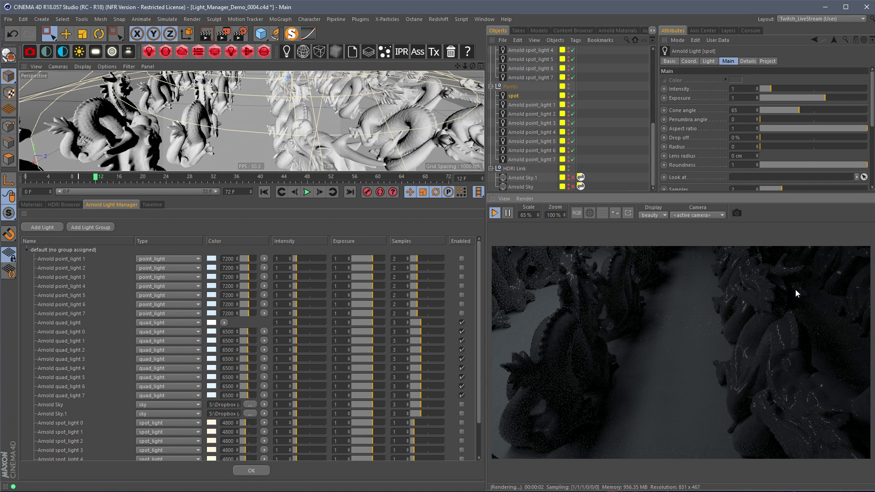
right_click_drag(371, 117, 326, 122, "alt")
left_click_drag(326, 122, 453, 109, "alt")
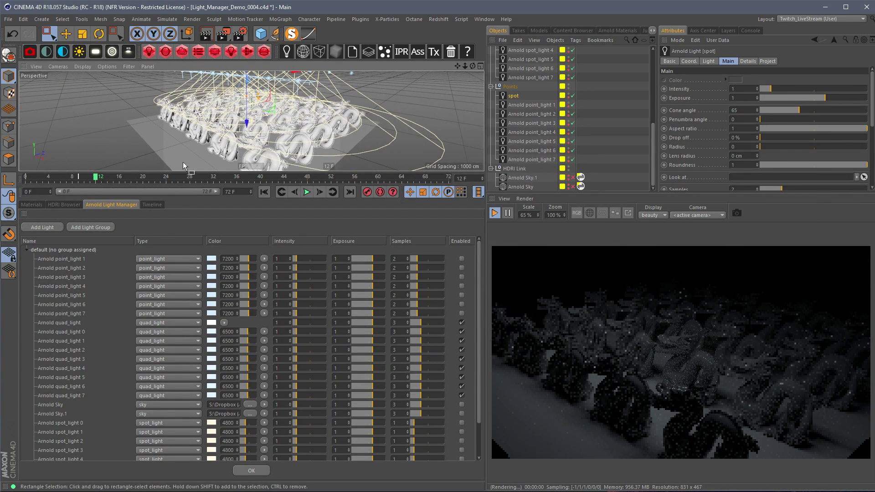
Enable Arnold point_light 1 to Arnold point_light 7 together
left_click(81, 259)
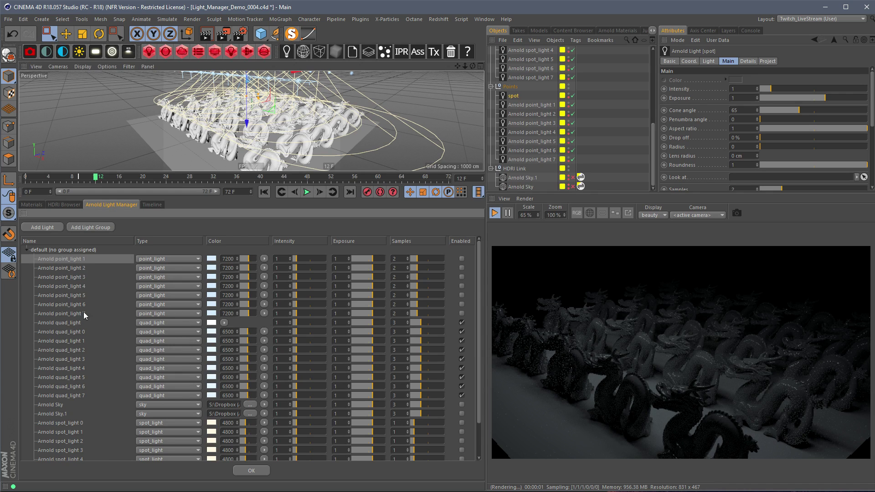
left_click(84, 312, "shift")
left_click(462, 313)
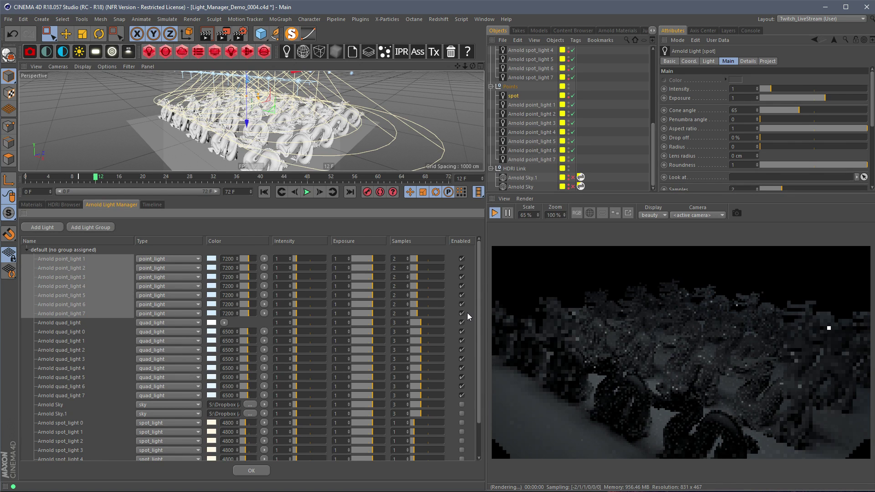
Enable Arnold Sky, Arnold Sky.1, Arnold spot_light 0 to 7 and the light named spot
scroll(479, 404, "down", 2)
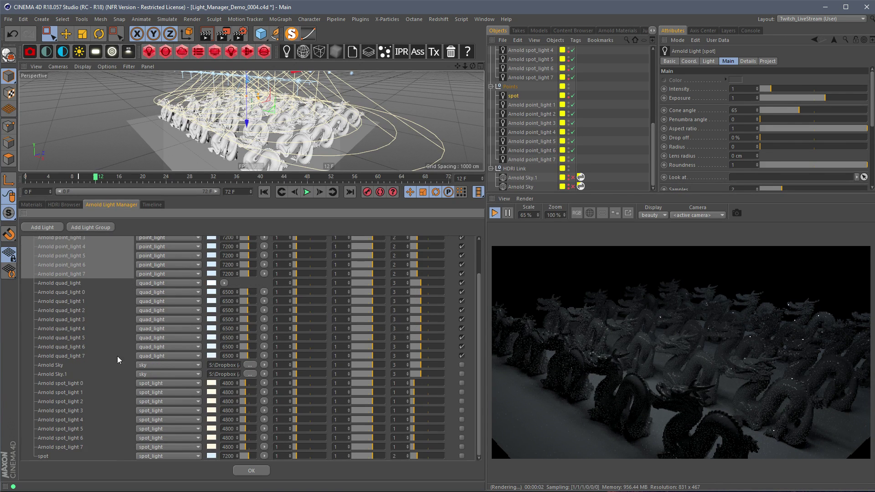
left_click(60, 366)
left_click(87, 447, "shift")
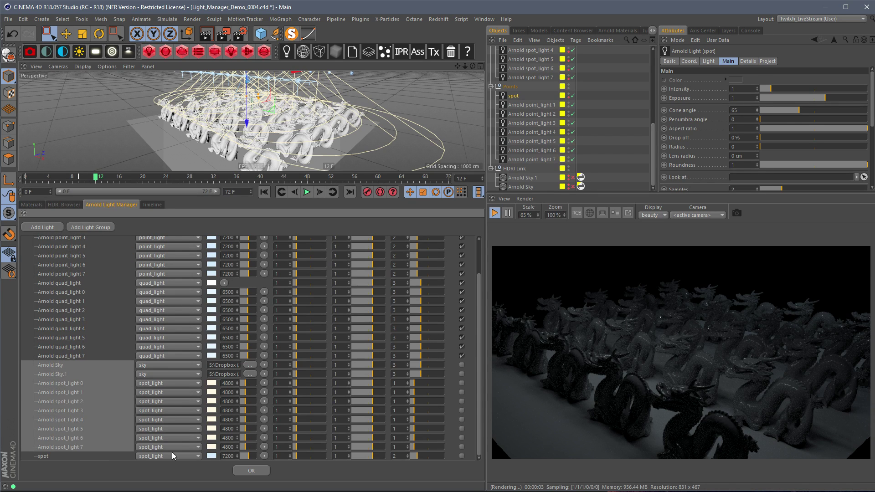
left_click(462, 449)
left_click(462, 457)
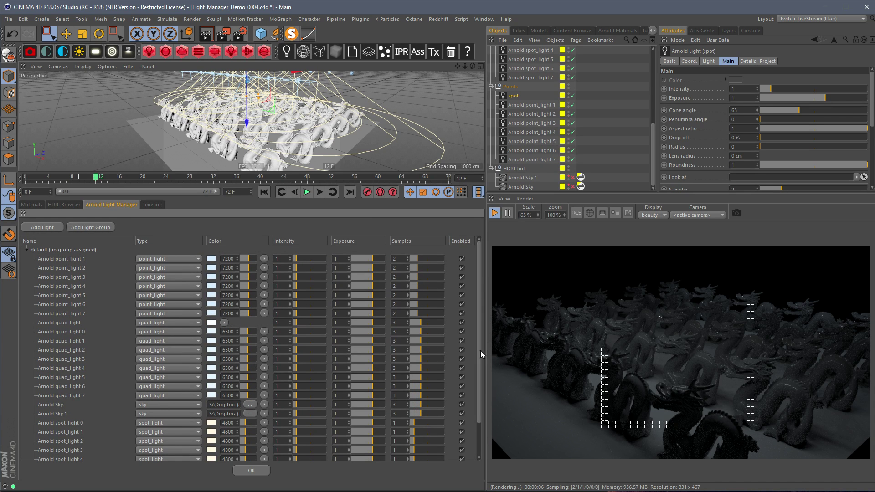
Toggle Arnold Sky and Arnold Sky.1 on, off and on again in the object hierarchy, and disable both in the Light Manager
left_click(50, 405)
left_click(52, 414, "shift")
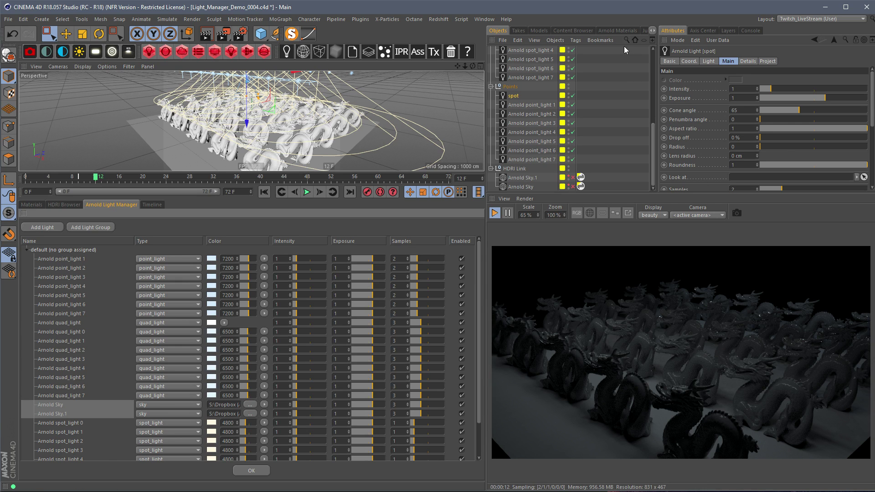
left_click(573, 187)
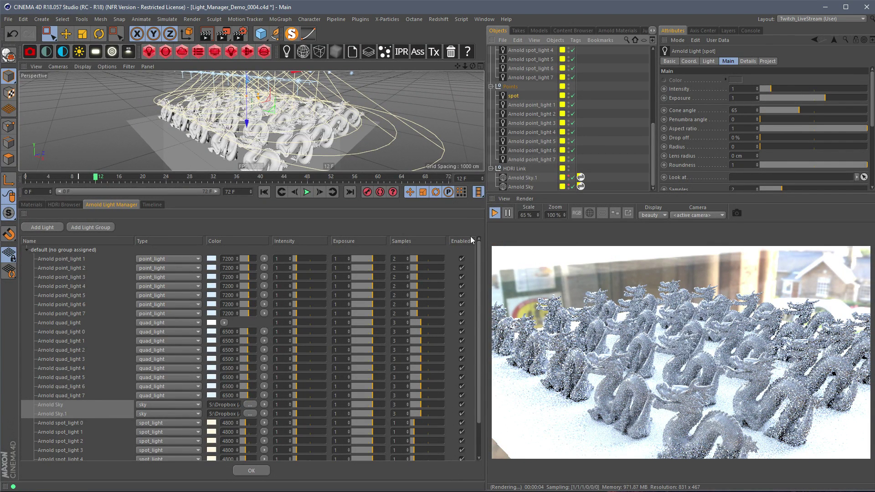
left_click(573, 178)
left_click(573, 184)
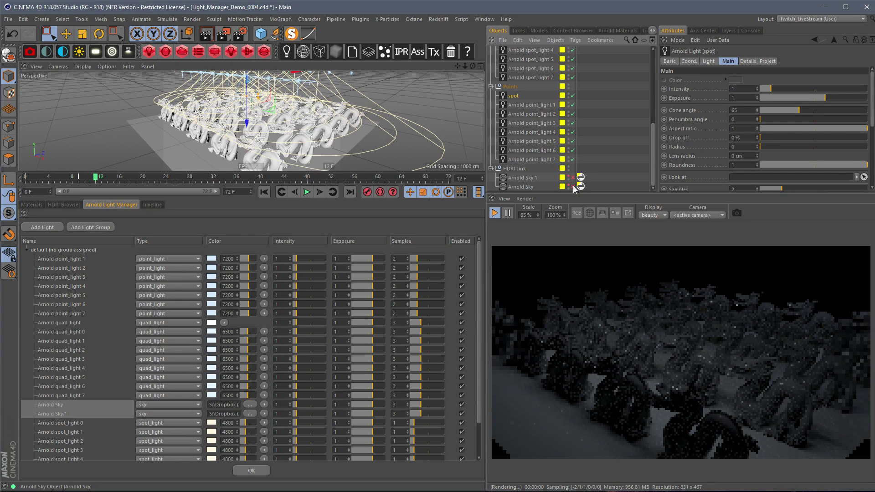
left_click(574, 179)
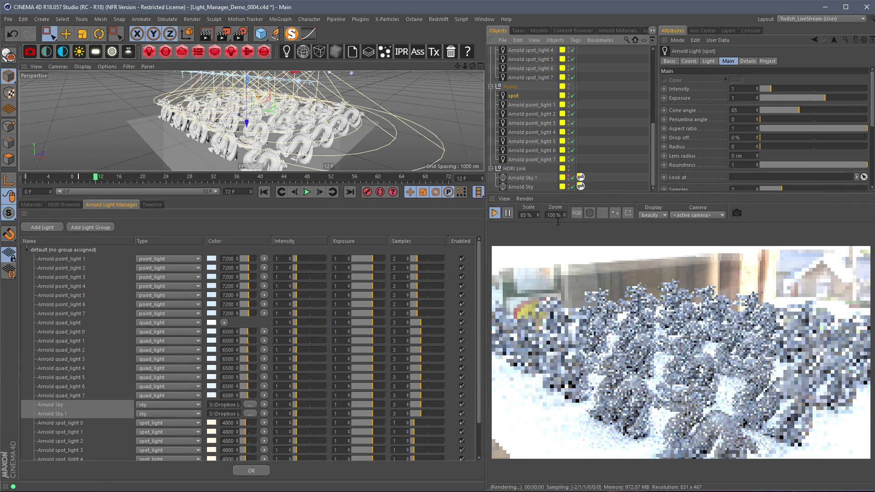
left_click(461, 405)
left_click(461, 413)
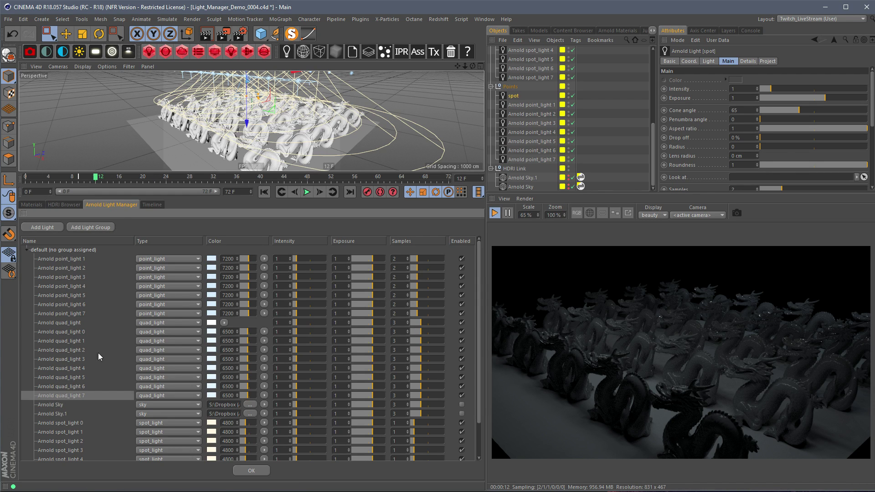
Set the exposure of all the Arnold point lights and Arnold quad lights to 2
left_click(74, 269, "shift")
left_click(82, 258, "shift")
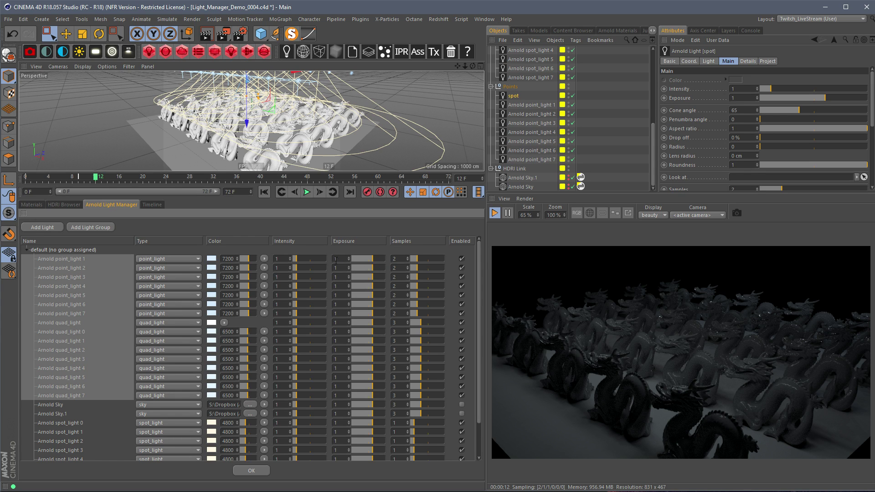
type("2")
key("Return")
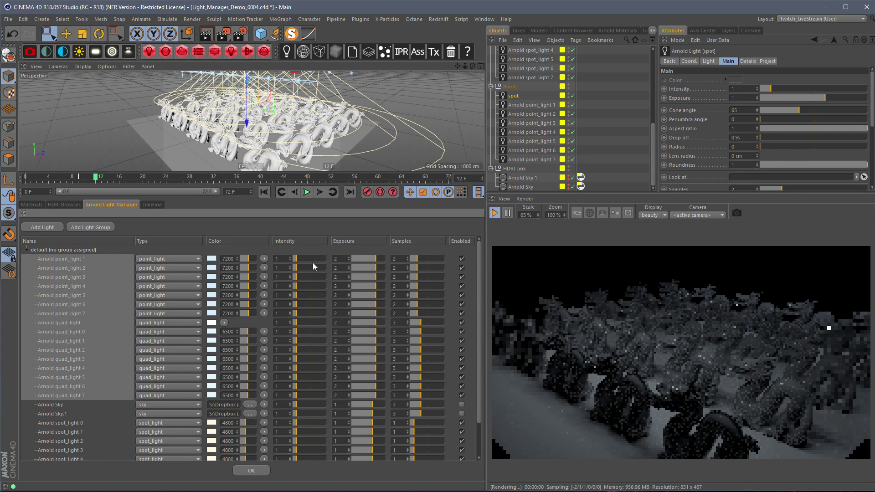
Set the samples of Arnold spot_light 0 to 7 and the light named spot to 2
left_click(65, 425)
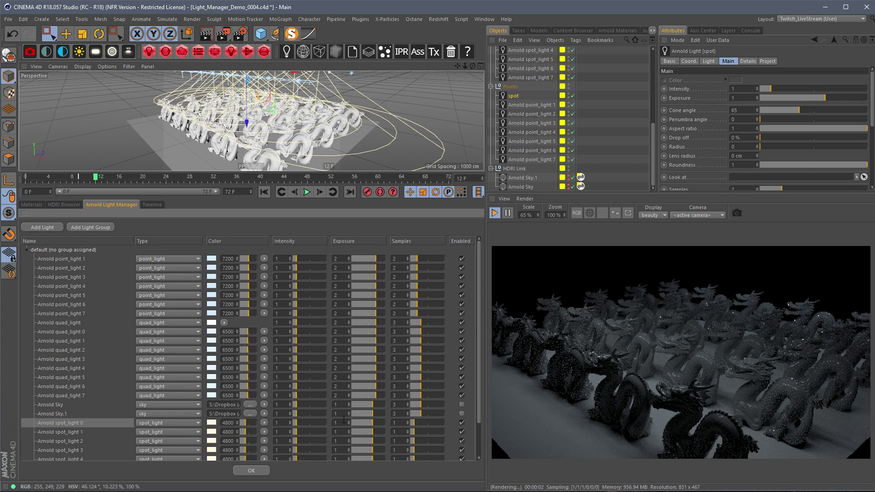
left_click_drag(479, 414, 483, 459)
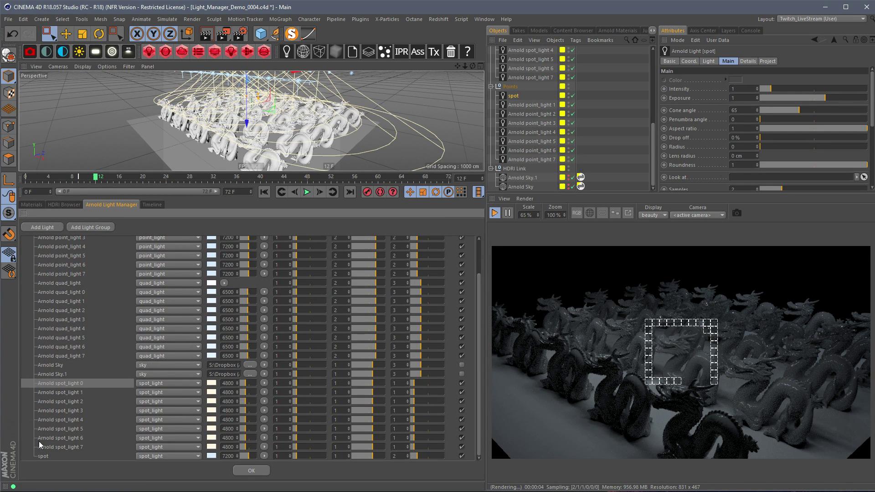
left_click(43, 456, "shift")
left_click_drag(402, 385, 385, 387)
type("2")
key("Return")
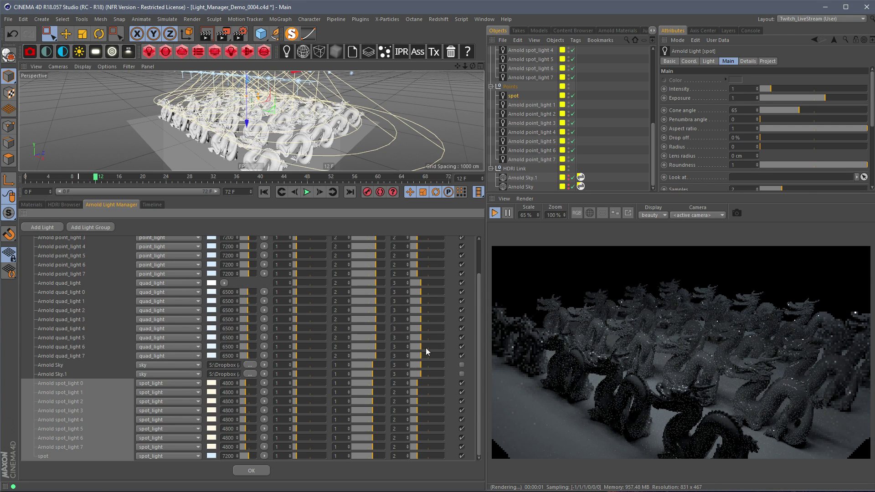
Switch the color mode of Arnold point_light 1 to 7 from temperature to constant
left_click_drag(477, 328, 489, 271)
left_click_drag(382, 97, 325, 123, "alt")
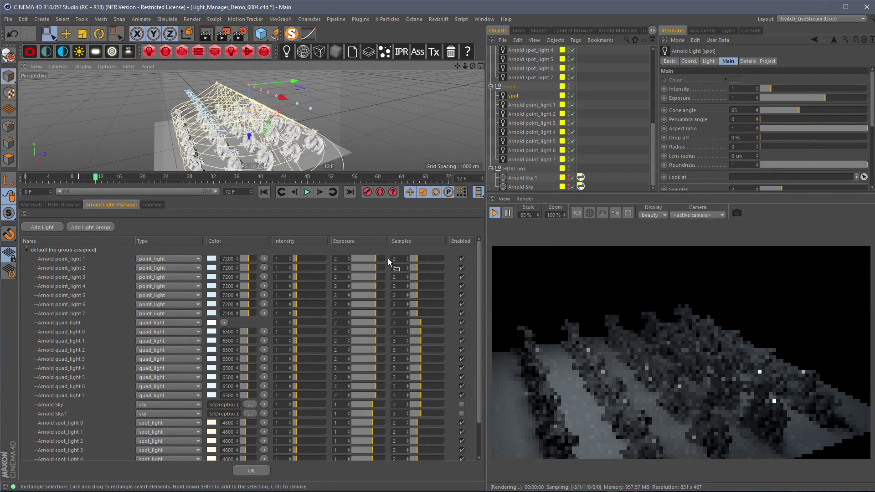
left_click(78, 258)
left_click(73, 312, "shift")
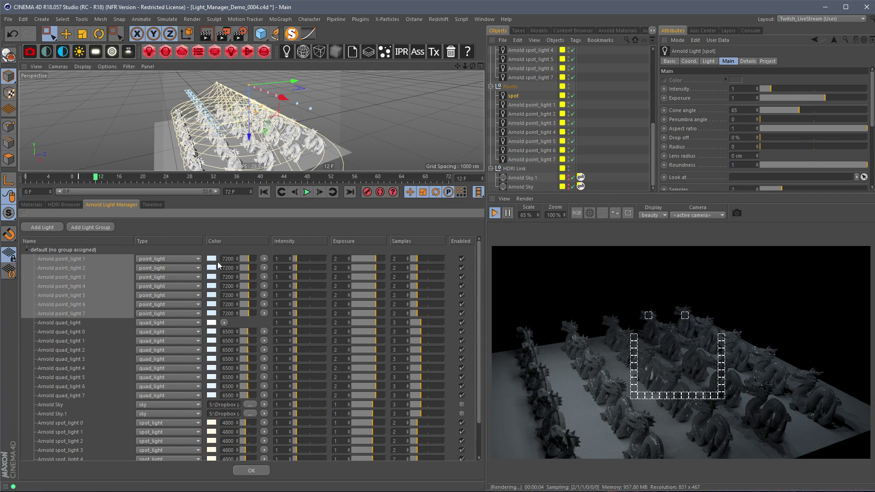
left_click(263, 259)
left_click(274, 268)
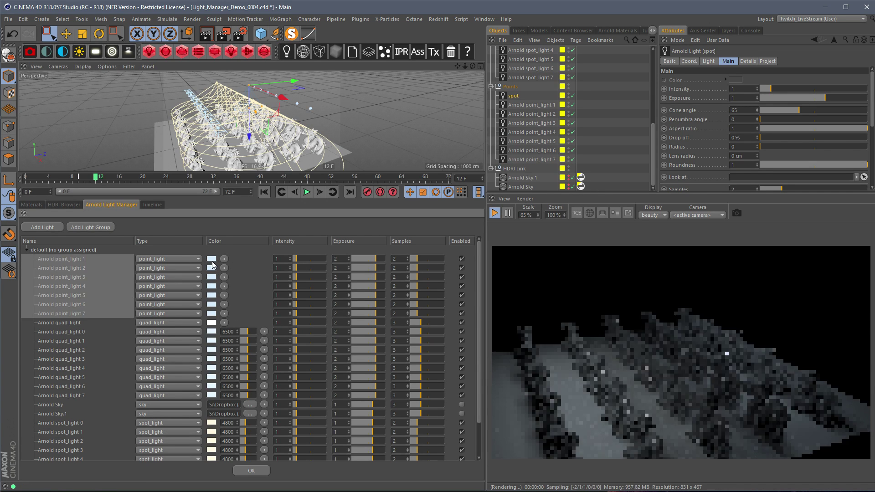
Set the color of Arnold point_light 1 to 7 to pink with hue 329°, saturation 72% and value 100%
left_click(212, 260)
mouse_move(244, 261)
left_mouse_down()
mouse_move(272, 261)
mouse_move(247, 270)
left_mouse_up()
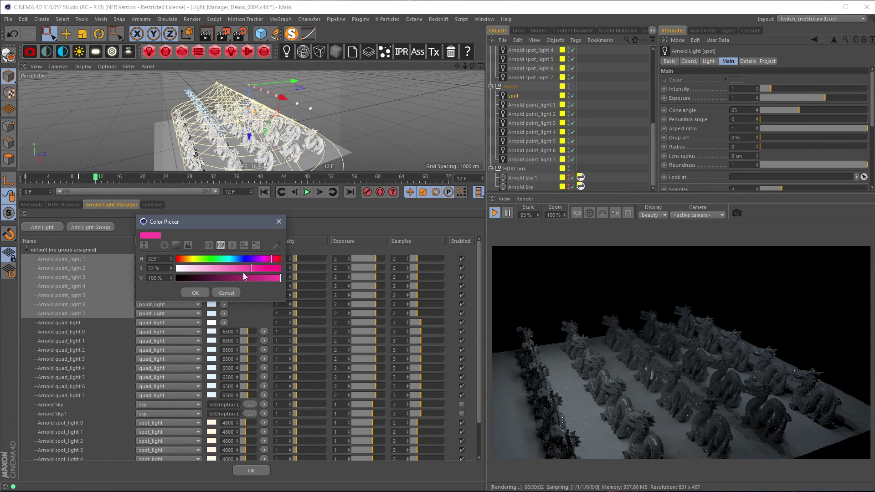
left_click(195, 293)
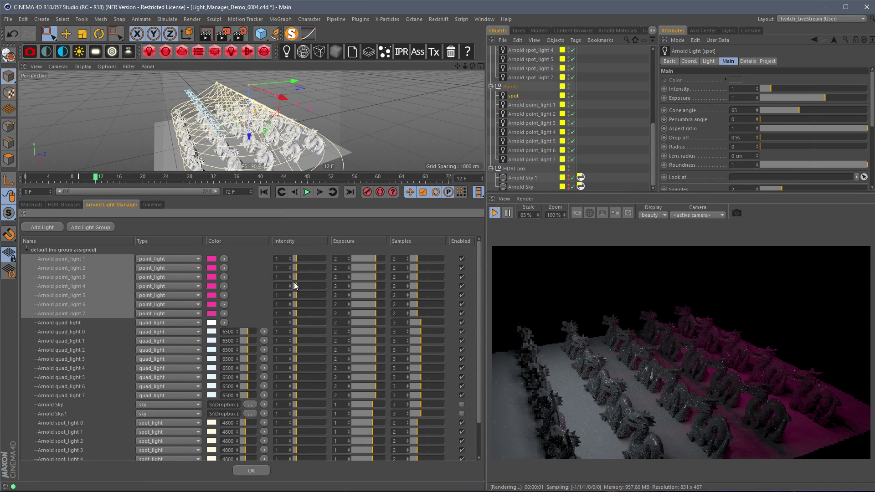
Give Arnold spot_light 0 to 7 and spot a constant green color with hue 125°, saturation 58% and value 100%
left_click_drag(480, 363, 479, 436)
left_click(62, 385)
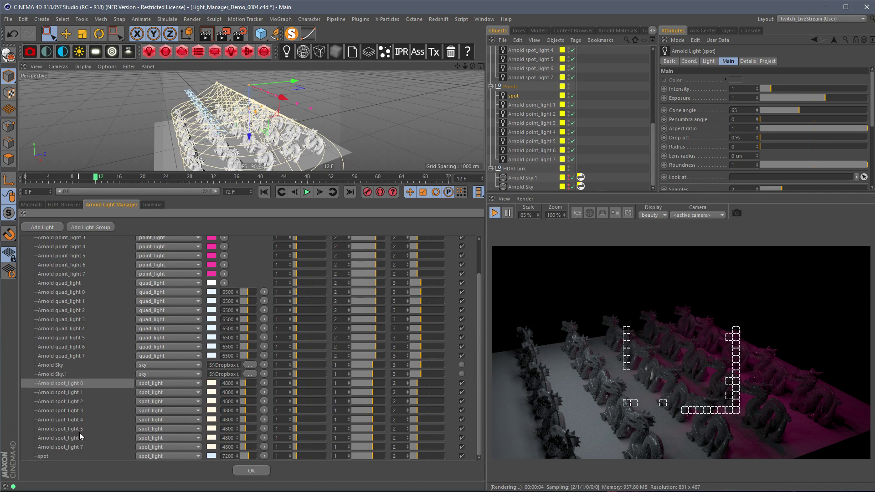
left_click(49, 454, "shift")
left_click(264, 383)
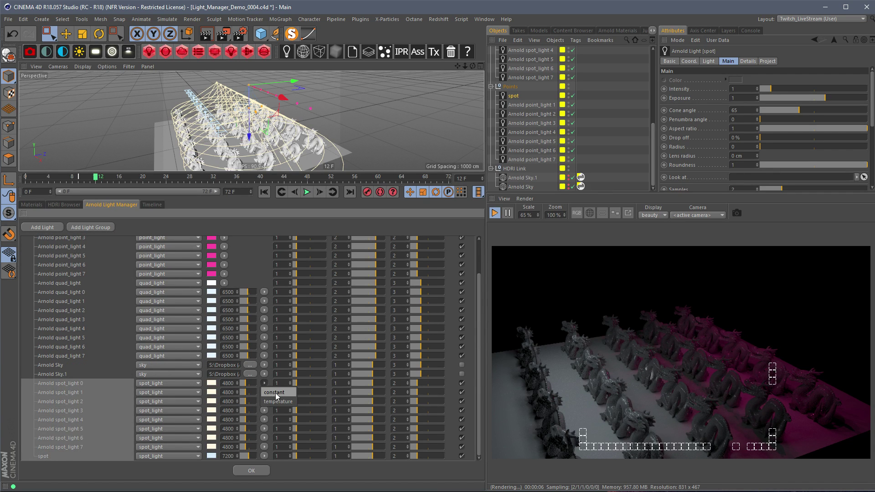
left_click(275, 393)
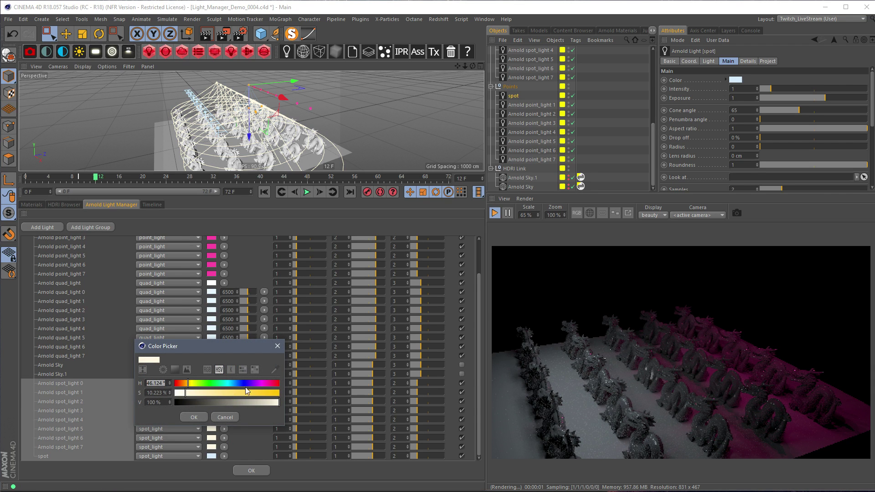
left_click(214, 392)
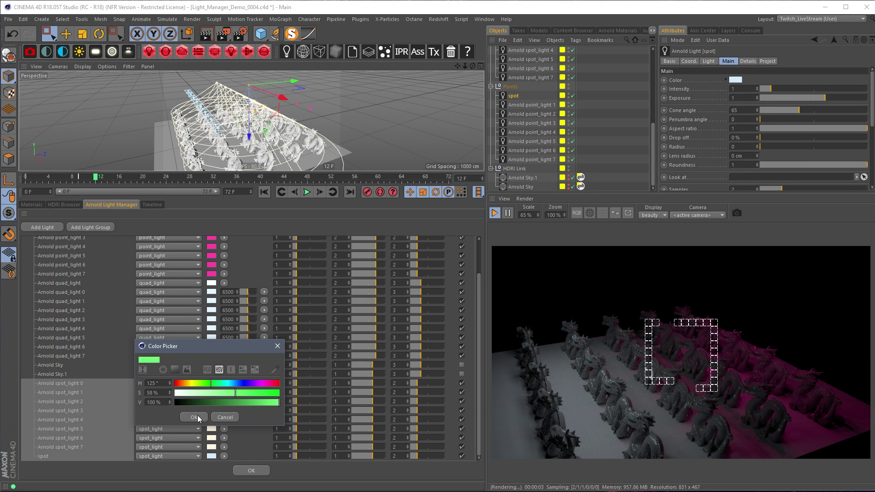
left_click(196, 417)
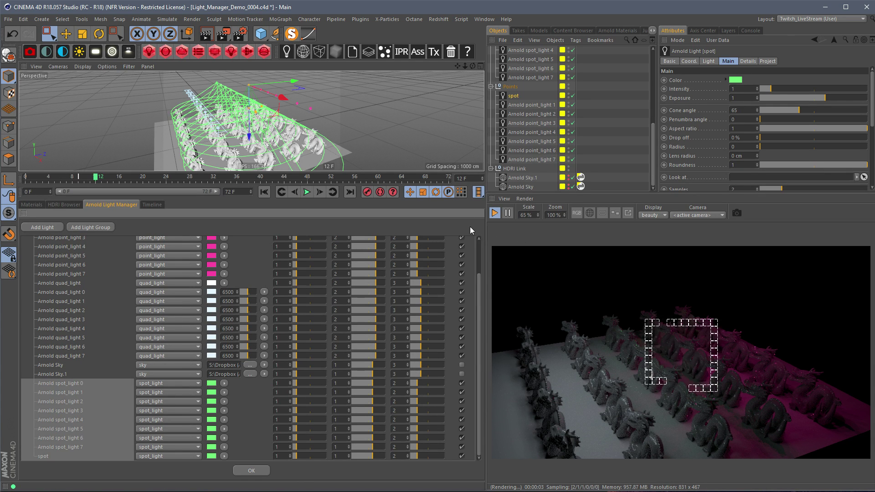
Try an exposure of 3 on Arnold spot_light 0 to 7 and spot
middle_click_drag(268, 127, 290, 124, "alt")
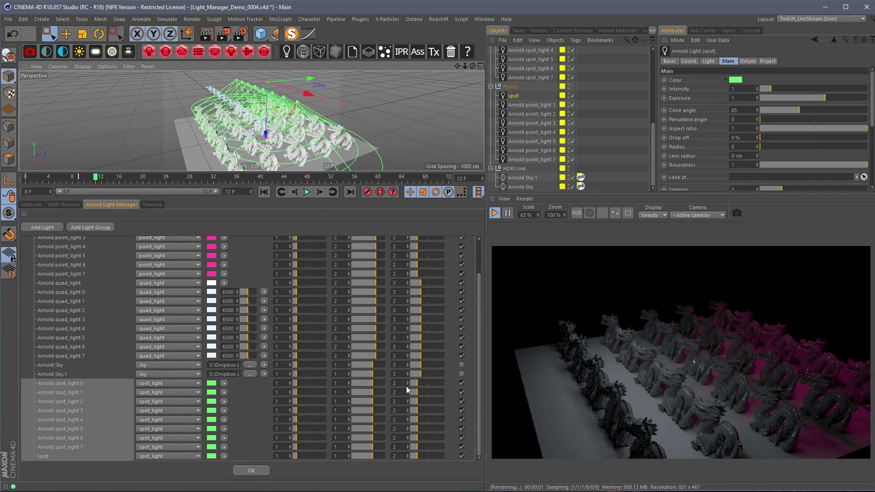
left_click_drag(477, 344, 485, 359)
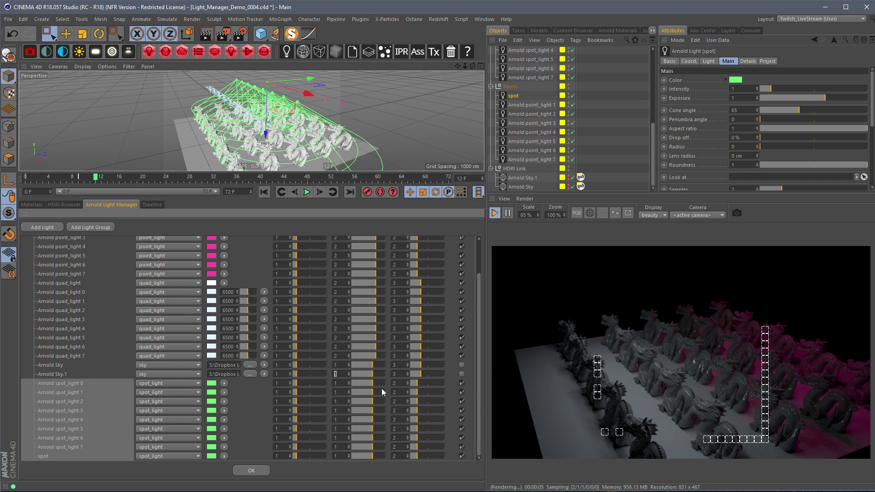
type("3")
key("Return")
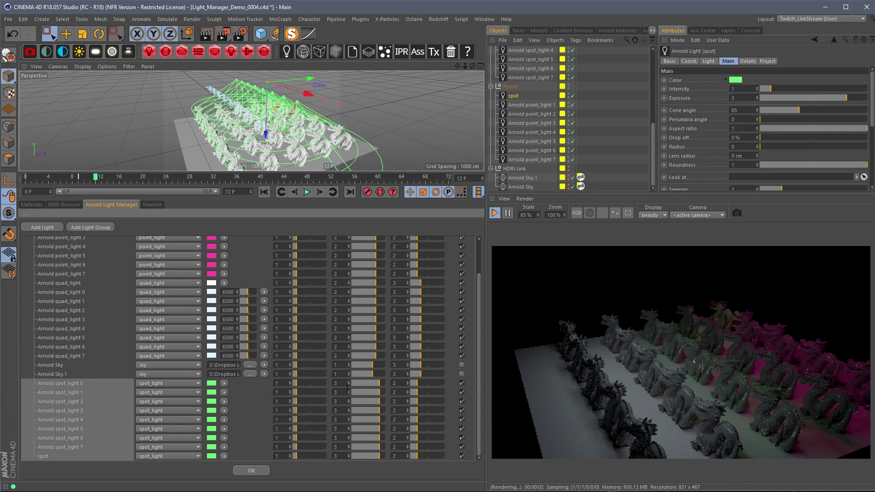
Set the exposure of the selected spot lights to 5
left_click_drag(345, 391, 319, 391)
type("5")
key("Return")
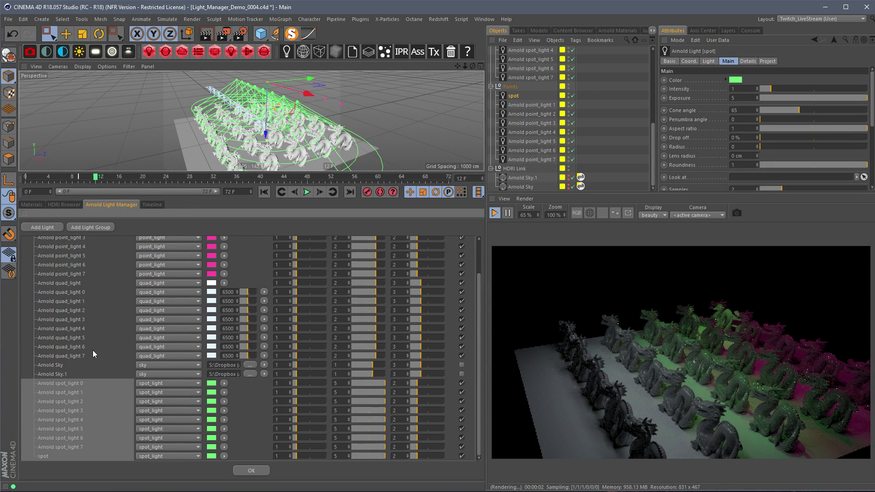
Try a color temperature of 5200 on the Arnold quad lights and settle on 4200
left_click_drag(67, 356, 69, 286)
left_click(228, 292)
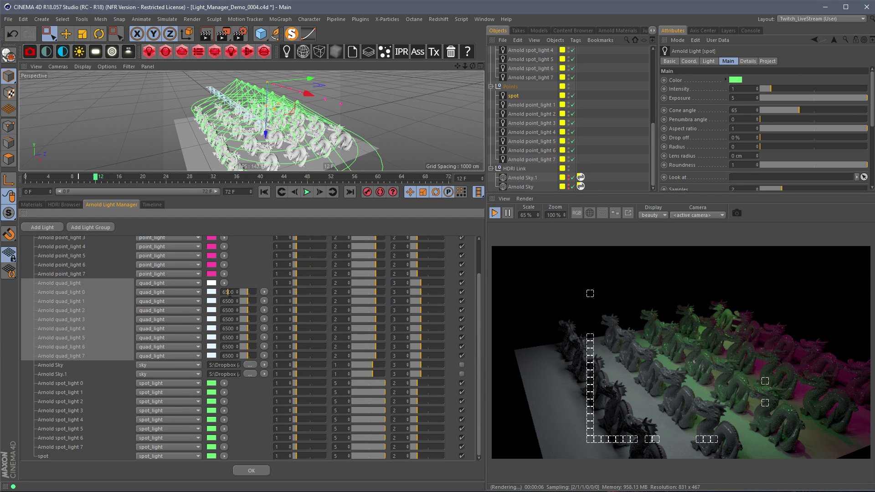
type("5200")
key("Return")
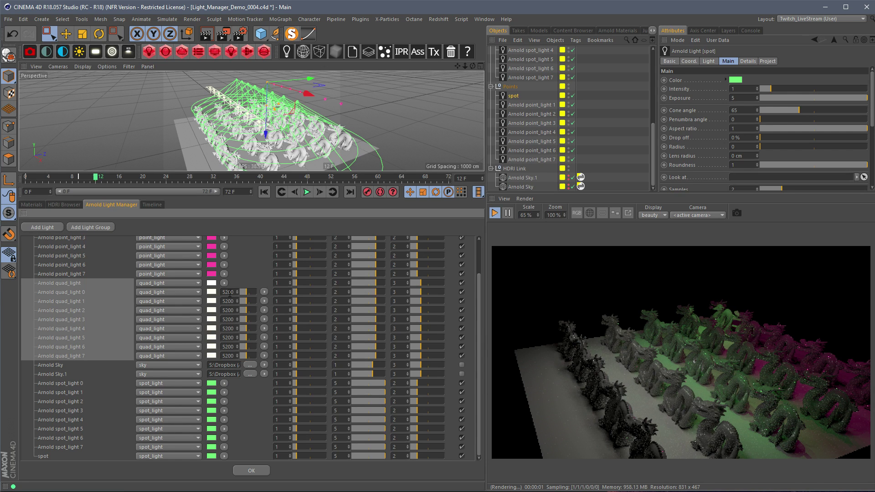
double_click(229, 294)
type("4200")
key("Return")
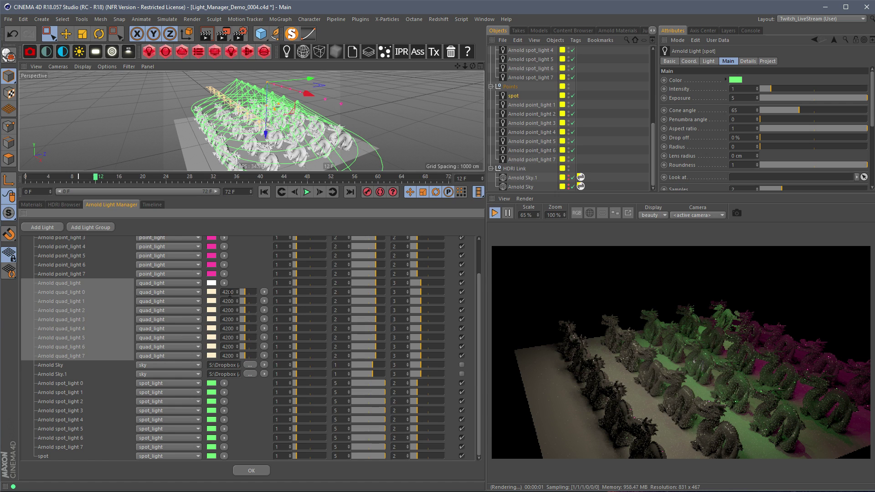
Add a light group in the Light Manager and name it Spot
mouse_move(382, 110)
left_mouse_down("alt")
mouse_move(327, 108)
mouse_move(373, 98)
left_mouse_up("alt")
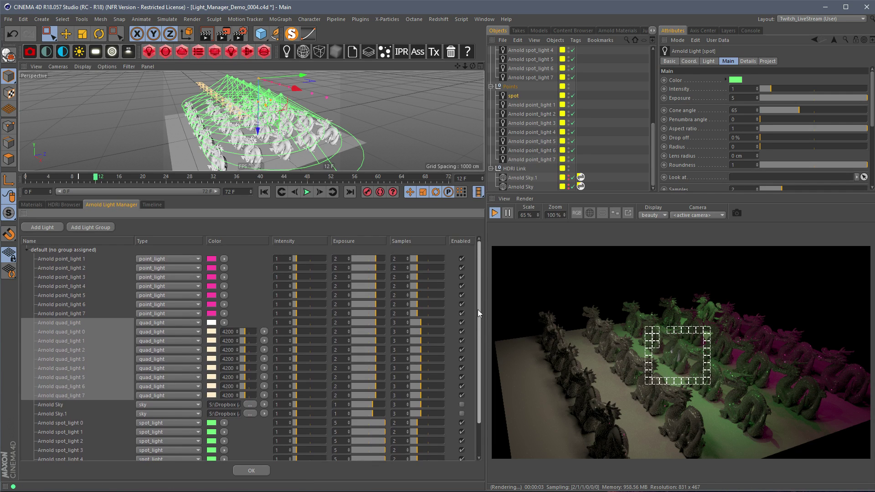
left_click_drag(478, 398, 488, 291)
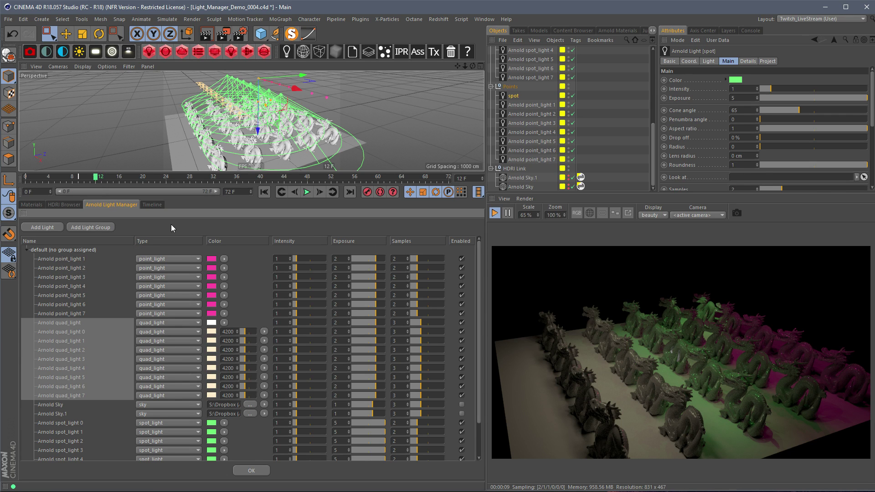
left_click(42, 262)
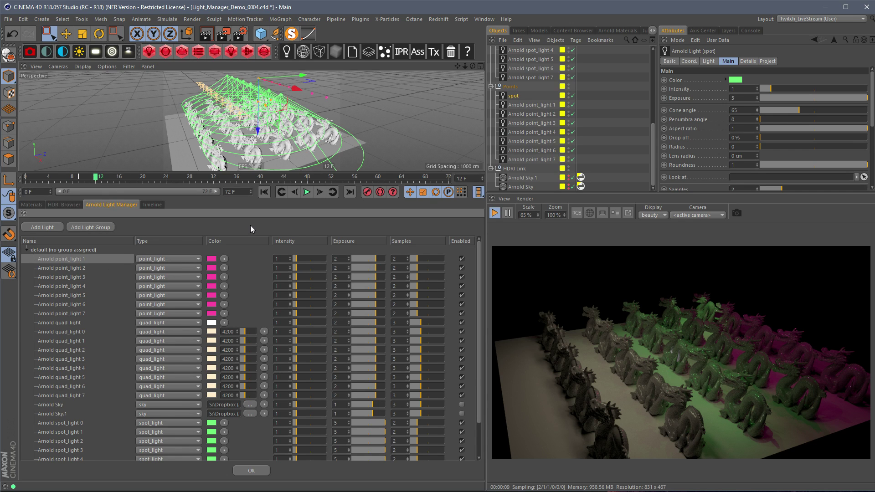
left_click_drag(481, 303, 478, 247)
left_click(104, 228)
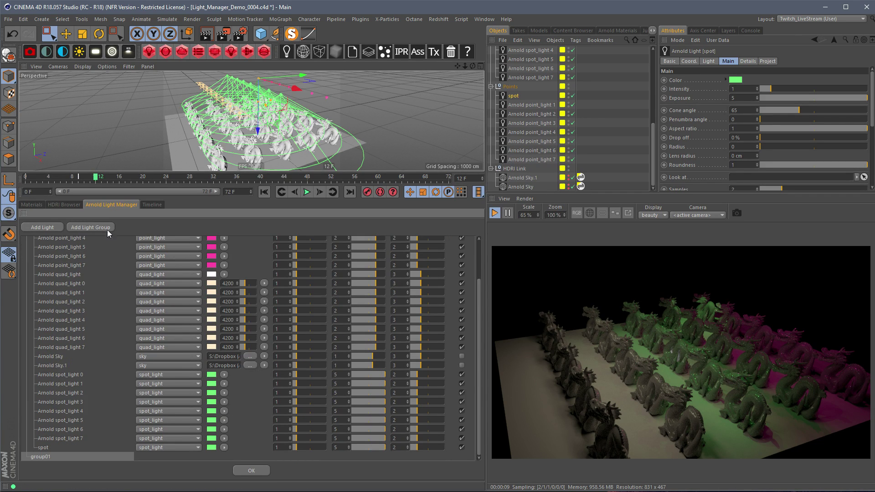
double_click(43, 458)
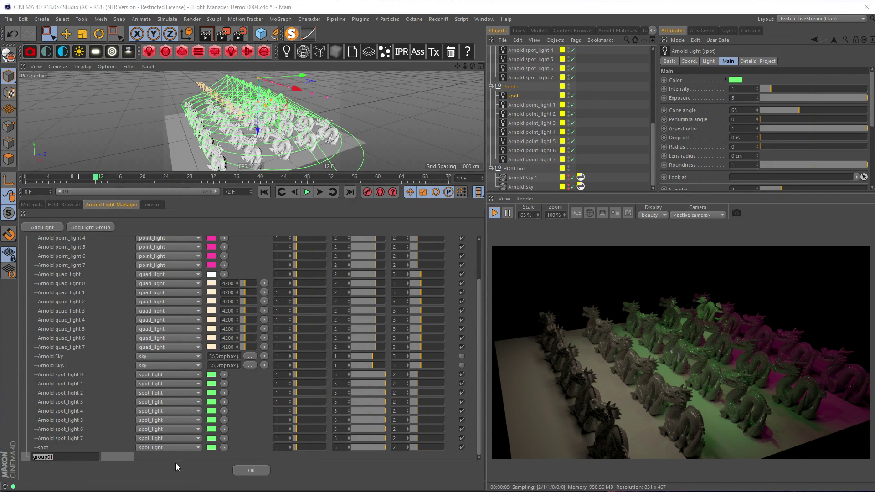
type("Spot")
key("Return")
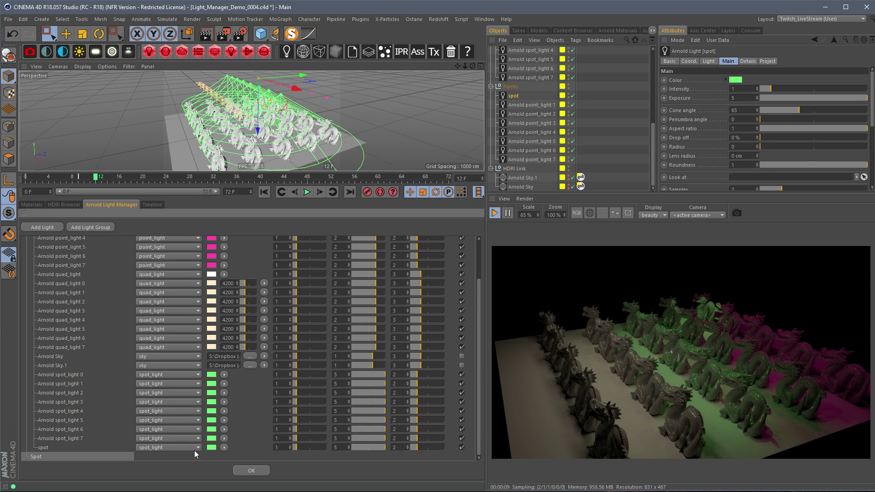
Move Arnold spot_light 0 to 7 and the light named spot into the Spot group and collapse the group
left_click(66, 375)
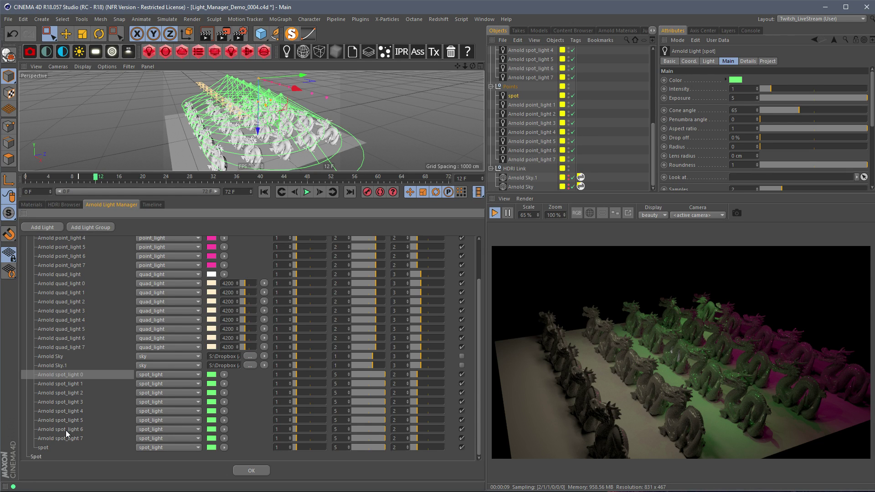
left_click(47, 447, "shift")
left_click_drag(48, 447, 45, 458)
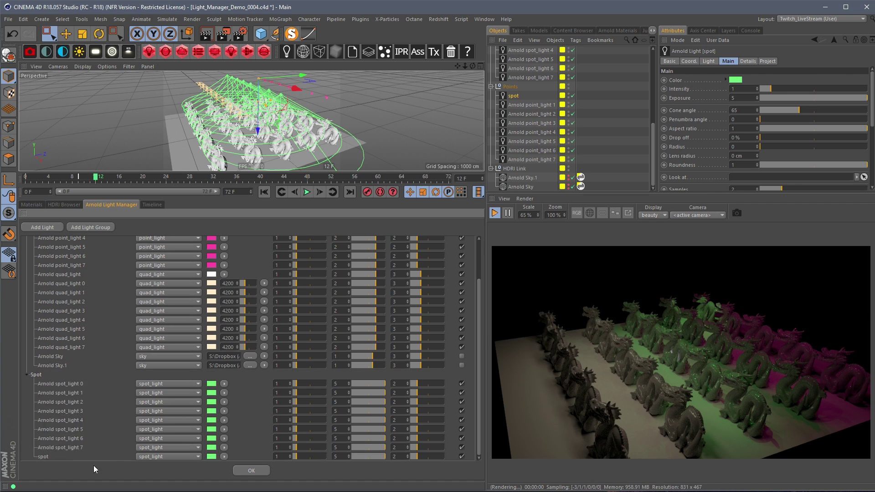
left_click(25, 375)
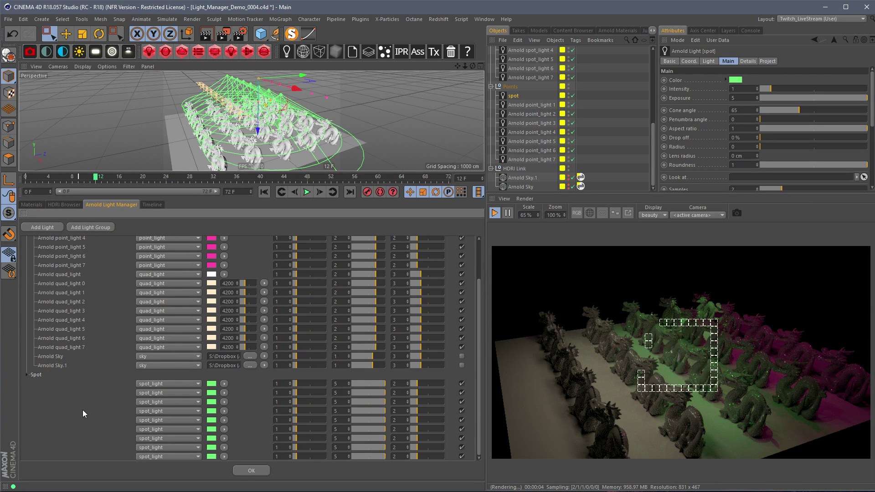
left_click_drag(479, 384, 477, 418)
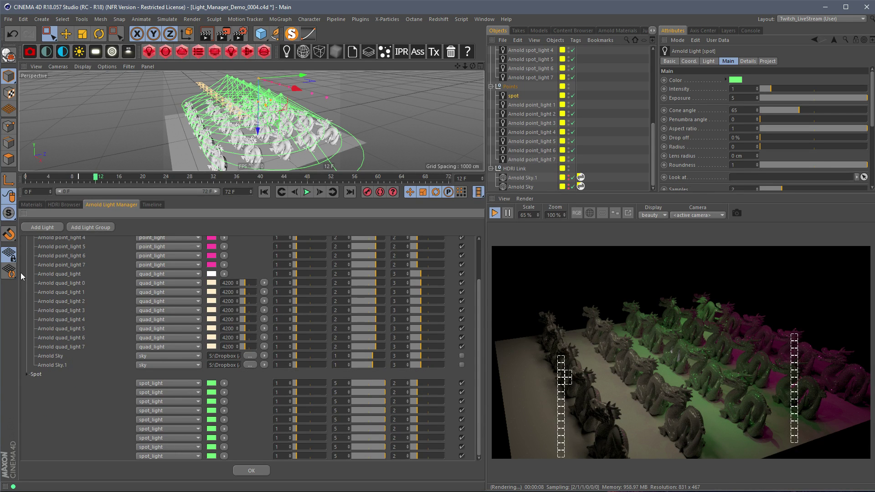
Add another light group and name it Quads
left_click(93, 229)
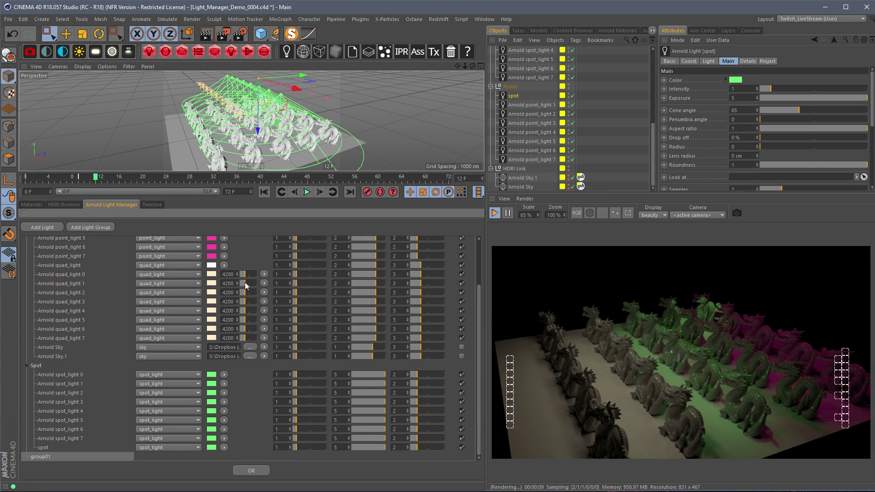
double_click(48, 456)
type("QU")
key("BackSpace")
key("BackSpace")
key("BackSpace")
type("ua")
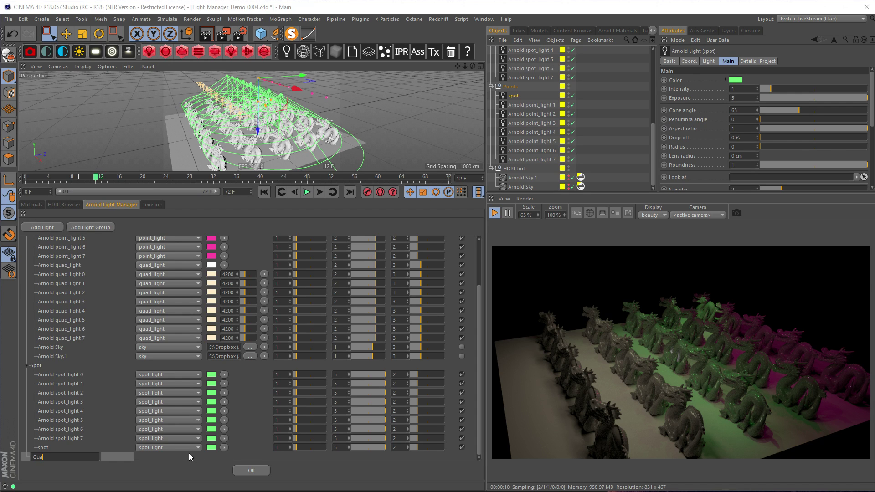
type("ds")
key("Return")
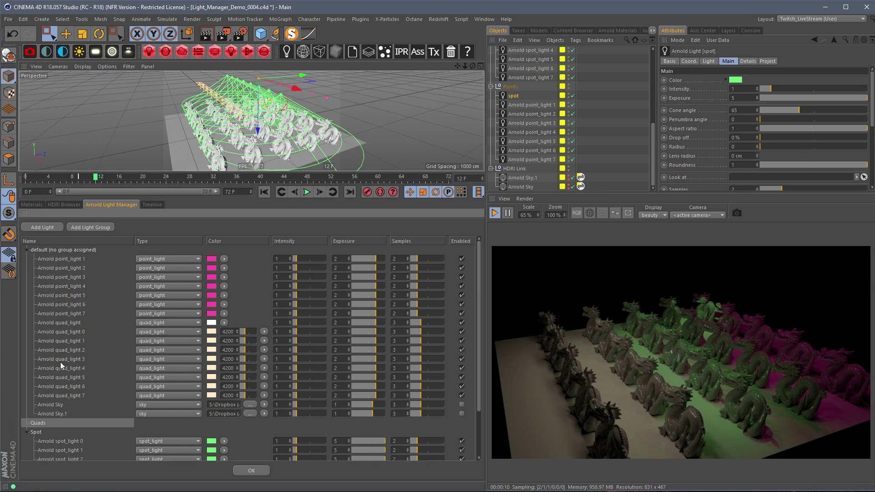
Move Arnold quad_light and Arnold quad_light 0 to 7 from the default group into the Quads group
left_click(71, 395)
left_click(64, 323, "shift")
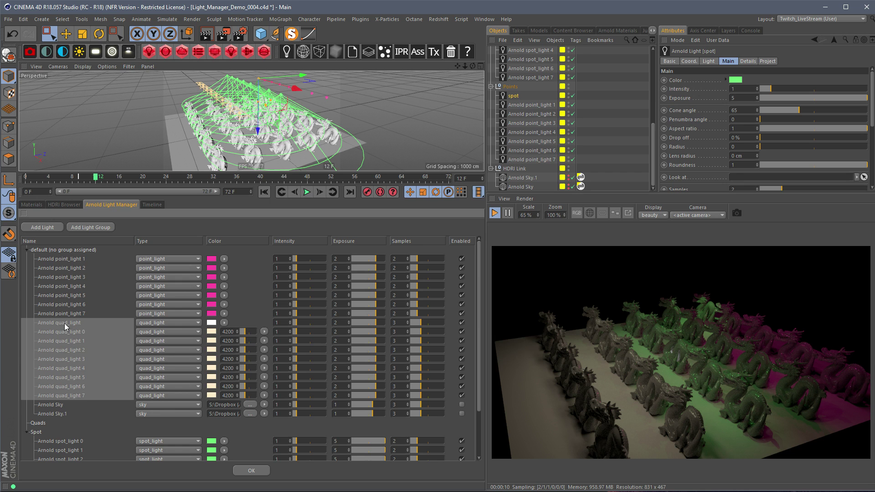
left_click_drag(72, 396, 41, 423)
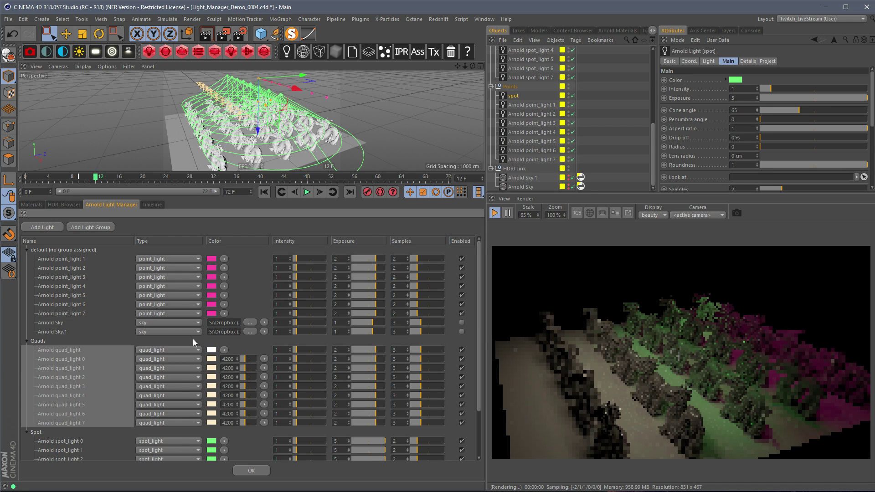
Add another light group in the Light Manager and name it Point
left_click(90, 227)
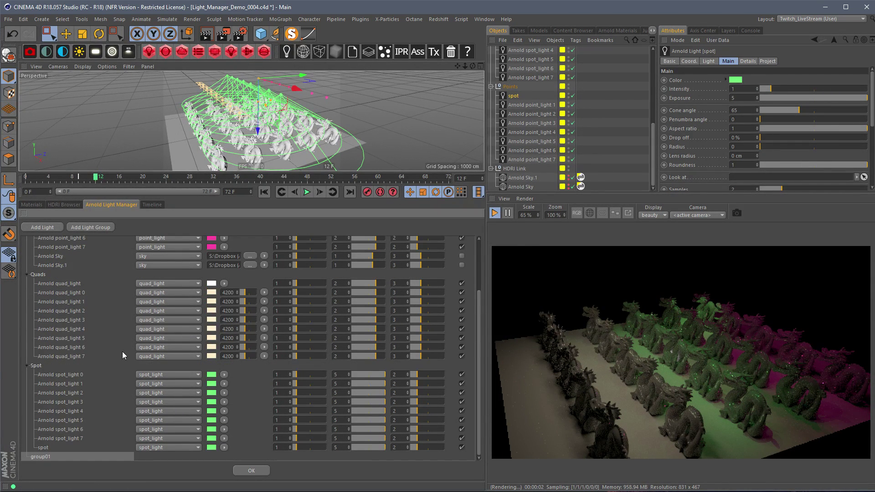
double_click(43, 457)
type("PO")
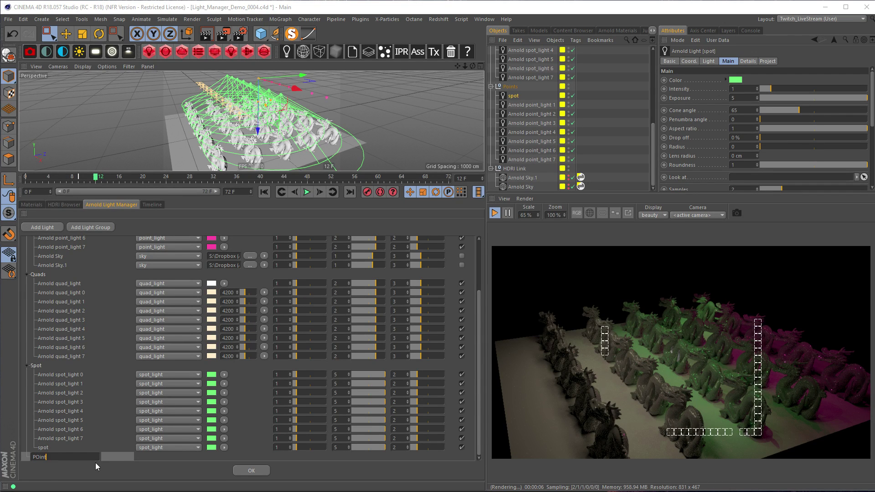
type("int")
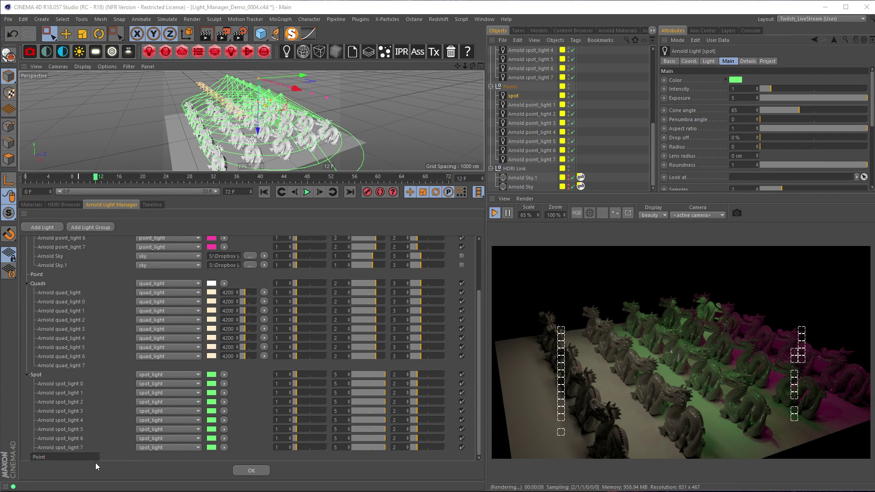
key("Return")
Move Arnold point_light 1 to 7 from the default group into the Point group
scroll(63, 288, "up", 3)
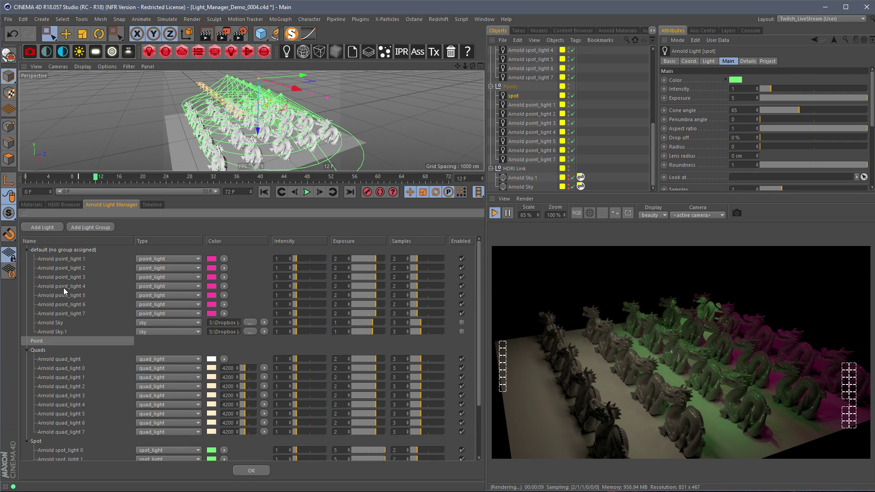
left_click(57, 260)
left_click(59, 313, "shift")
left_click_drag(65, 313, 90, 341)
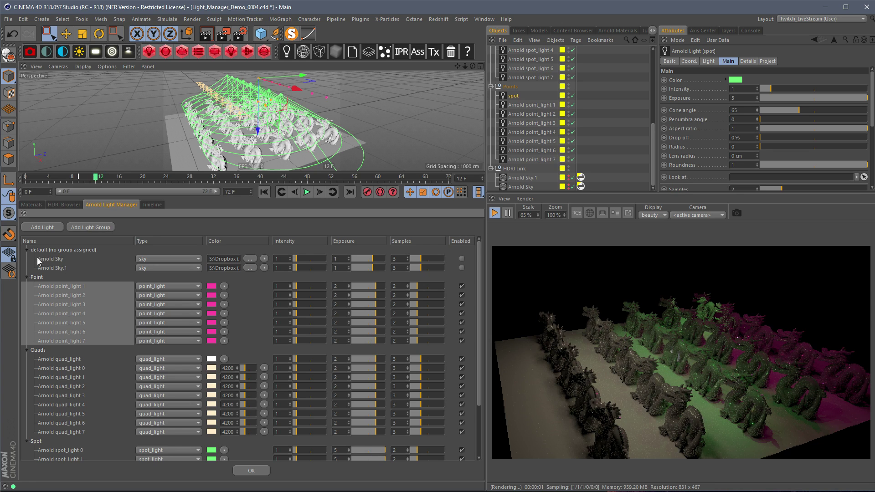
Add a light group named Sky01 and move Arnold Sky into it
left_click(96, 227)
double_click(46, 457)
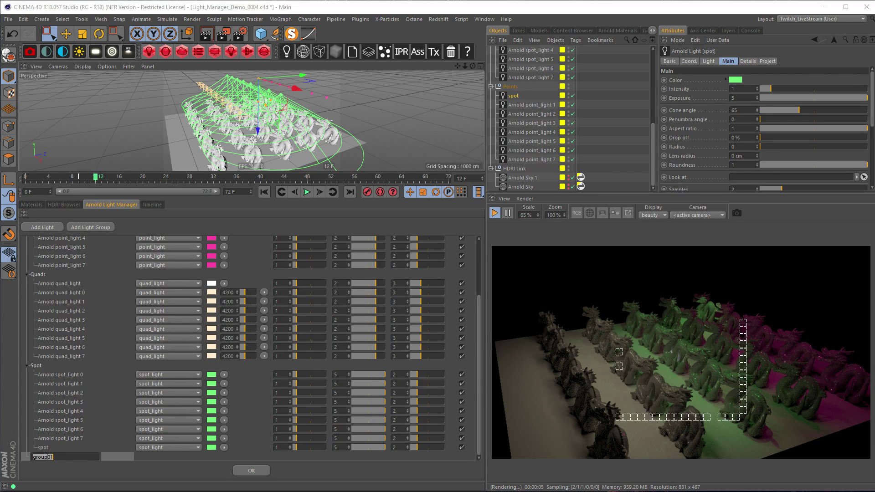
type("Sky01")
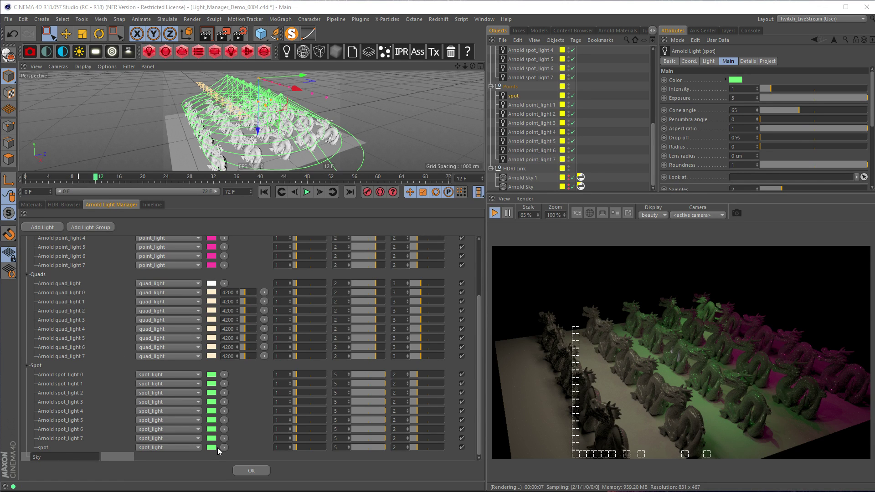
key("Return")
scroll(101, 289, "up", 3)
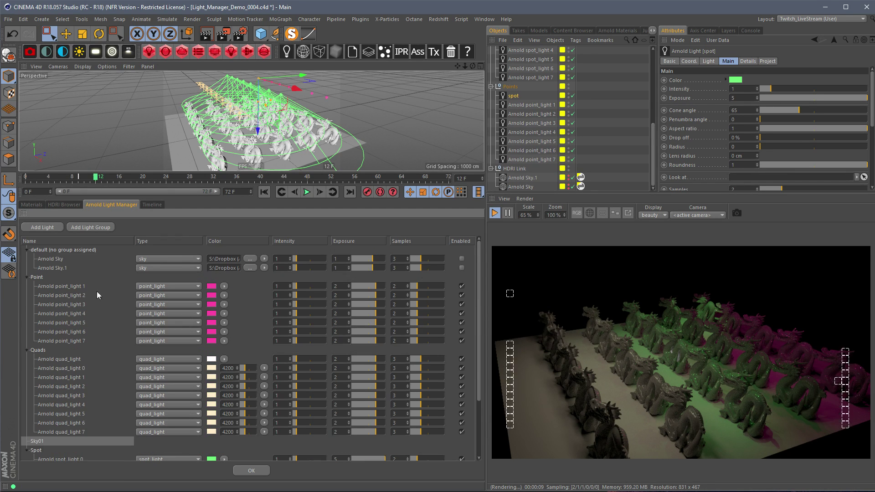
left_click_drag(51, 261, 46, 442)
Add a light group named Sky02 and move Arnold Sky.1 into it
scroll(201, 283, "down", 3)
double_click(83, 348)
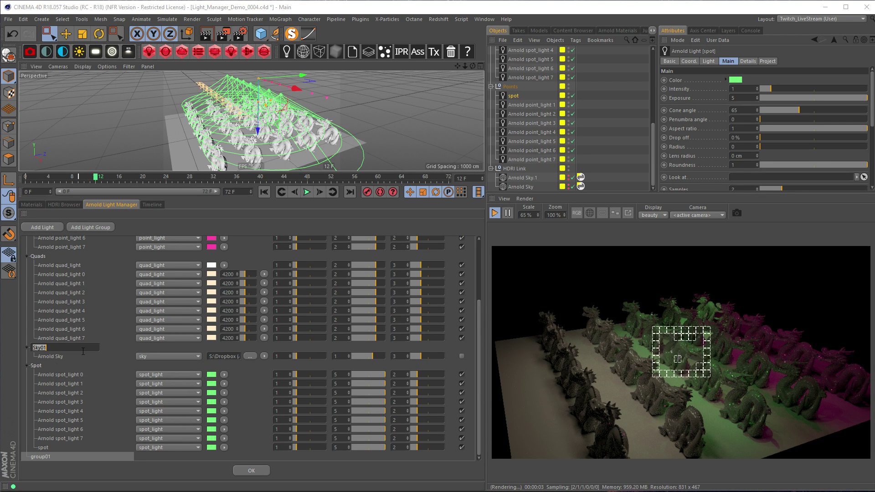
double_click(42, 458)
type("Sky02")
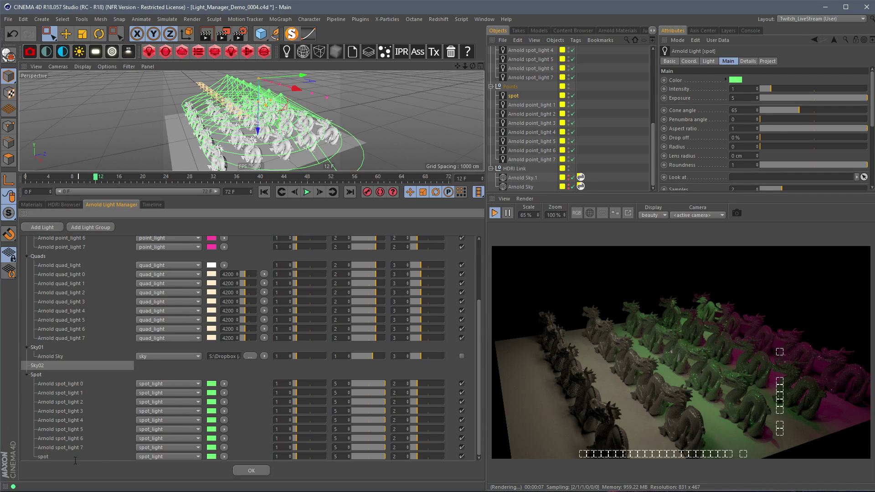
key("Return")
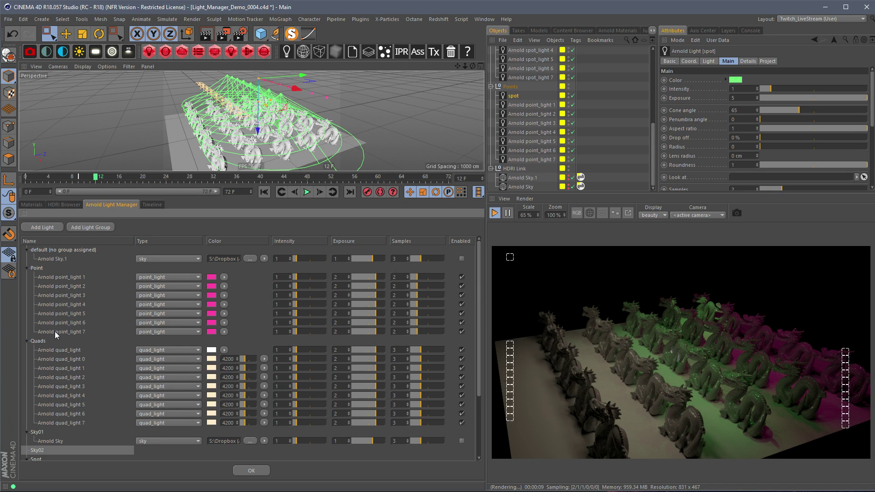
left_click_drag(53, 262, 56, 450)
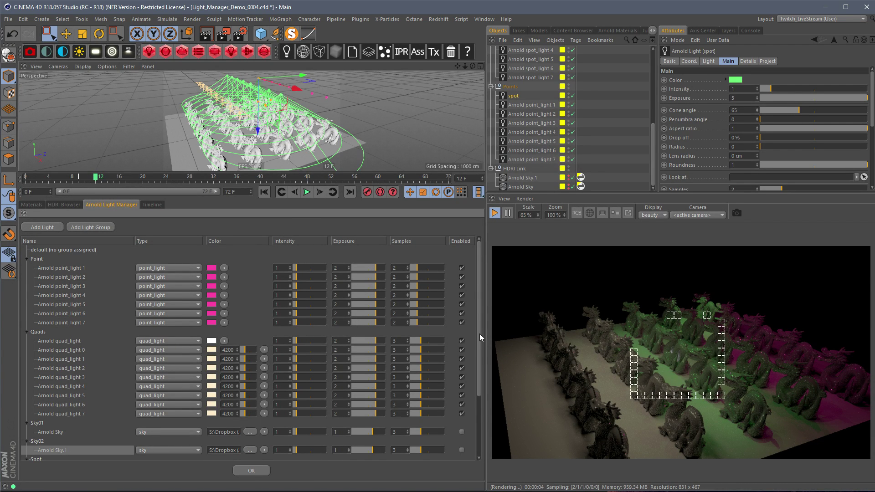
Review all light groups in the Light Manager and select individual point lights to examine their attributes
left_click_drag(479, 334, 479, 436)
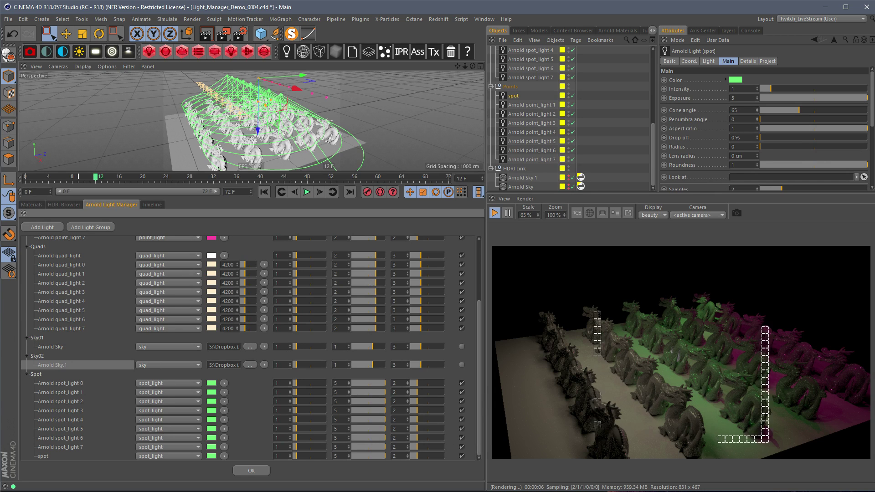
left_click_drag(480, 359, 485, 393)
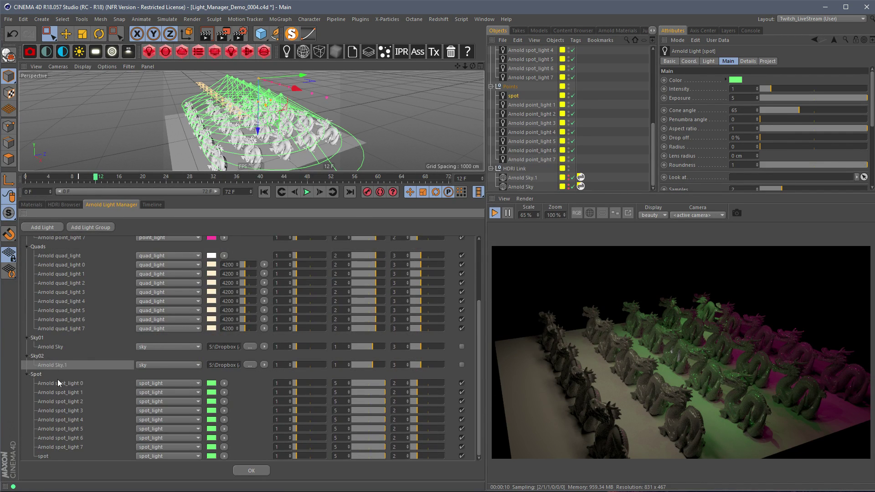
left_click_drag(480, 368, 486, 271)
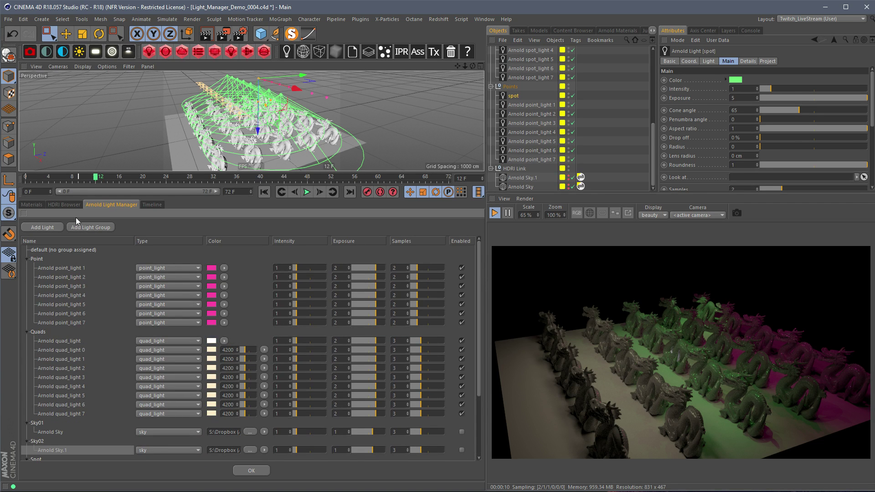
left_click(72, 269)
left_click(78, 322, "shift")
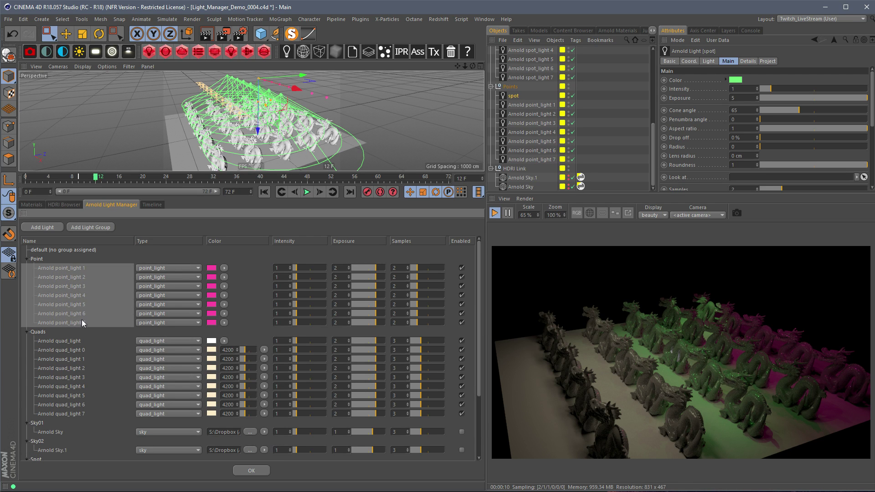
left_click(76, 268)
left_click(62, 269)
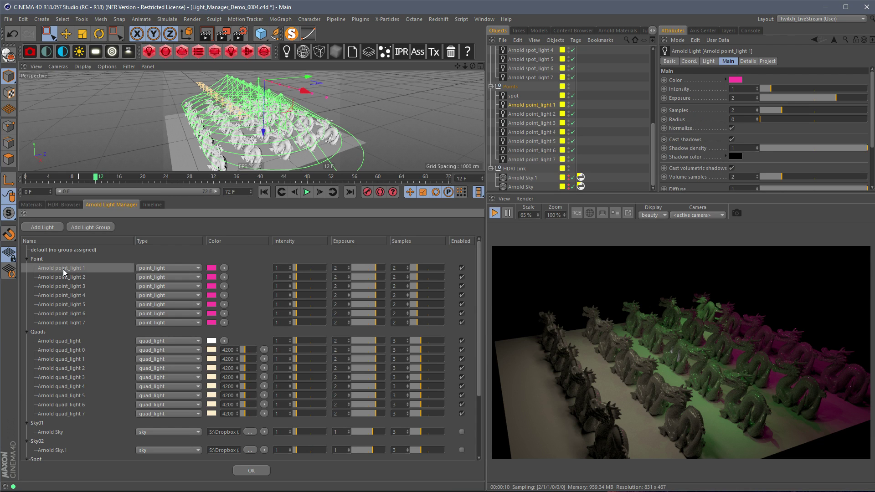
left_click(64, 306)
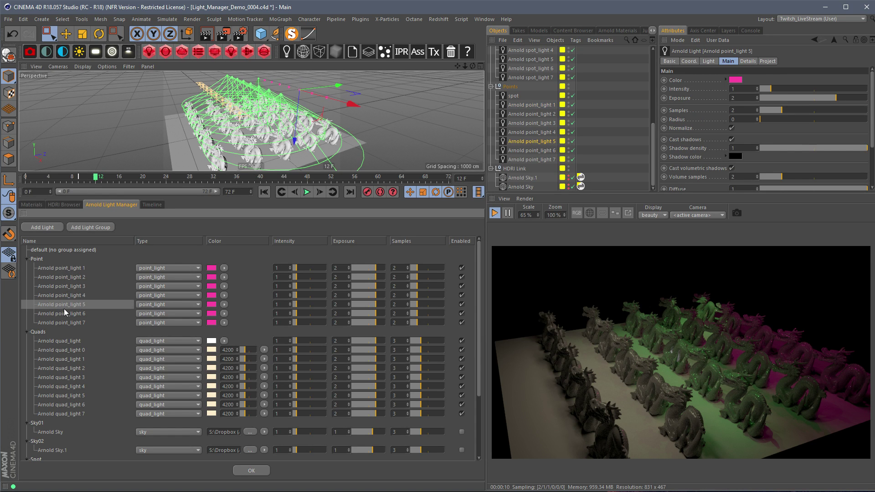
left_click(66, 314)
left_click(71, 269)
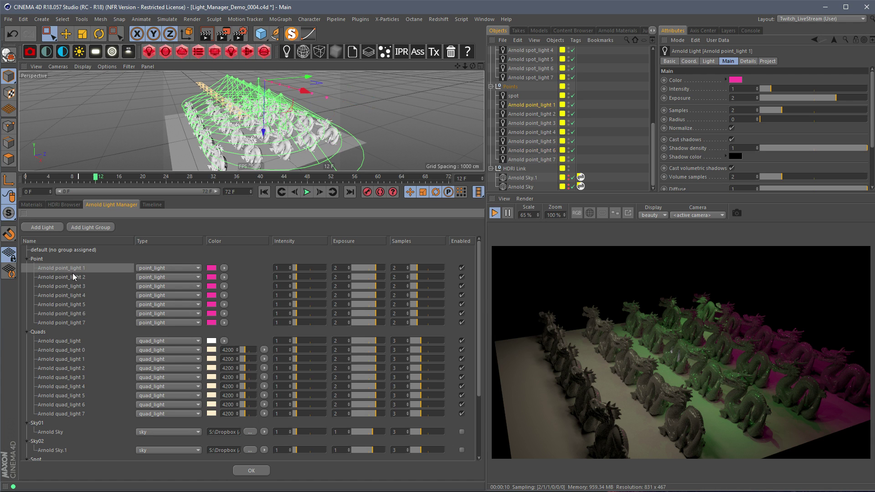
left_click_drag(477, 270, 500, 241)
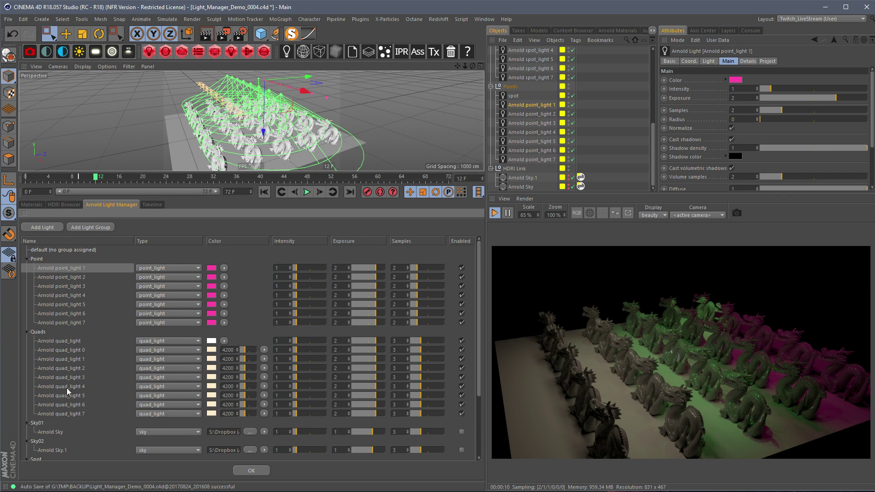
left_click_drag(477, 349, 487, 428)
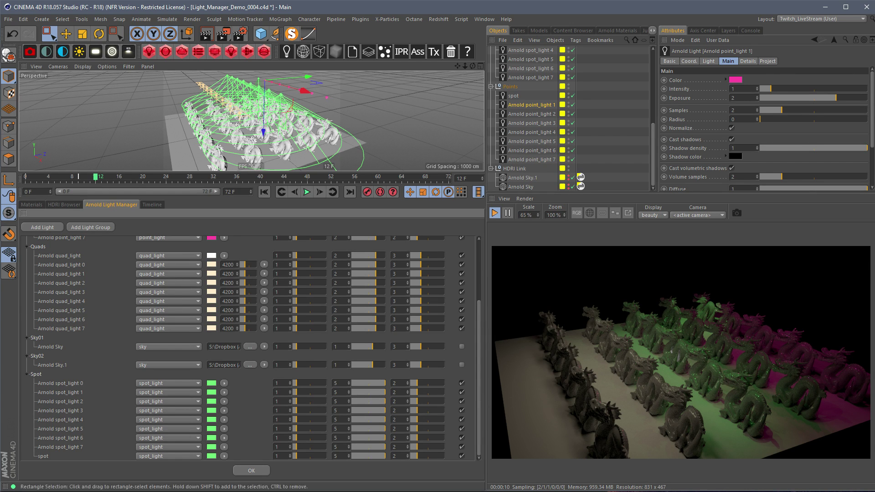
In the Arnold Renderer's AOV render settings, enable All light groups for the active beauty AOV and close the settings
left_click(239, 33)
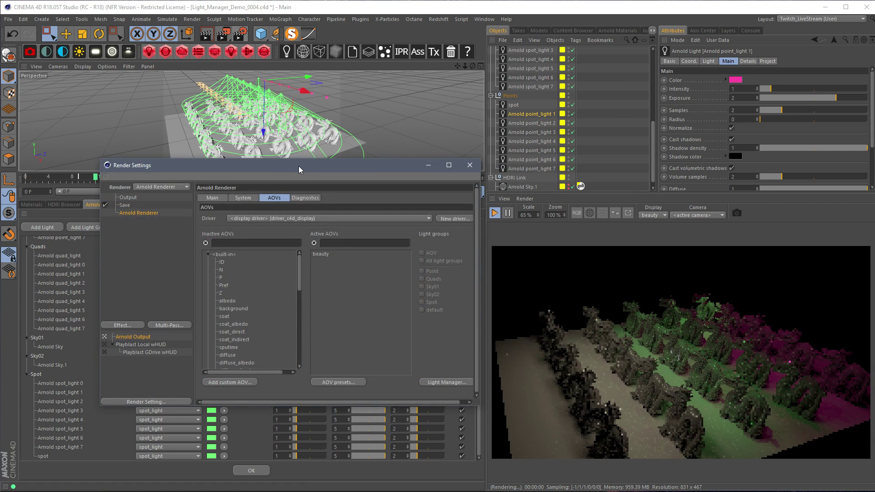
left_click_drag(299, 166, 429, 70)
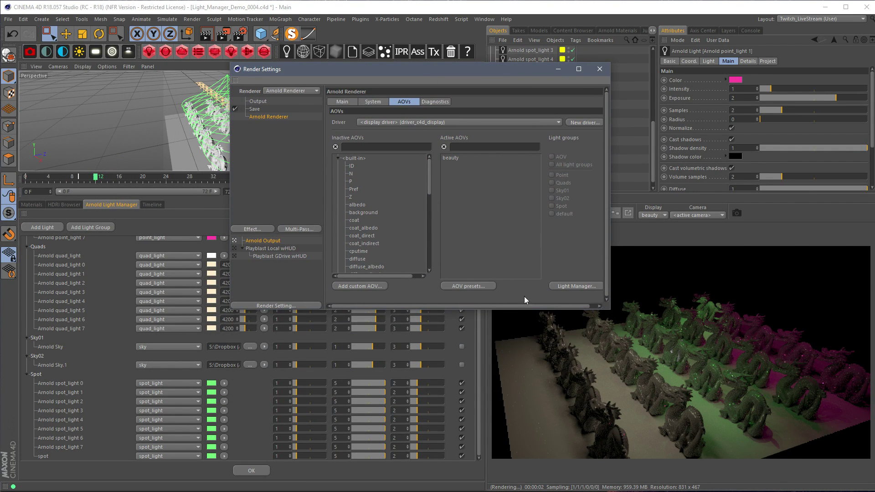
left_click_drag(571, 312, 565, 415)
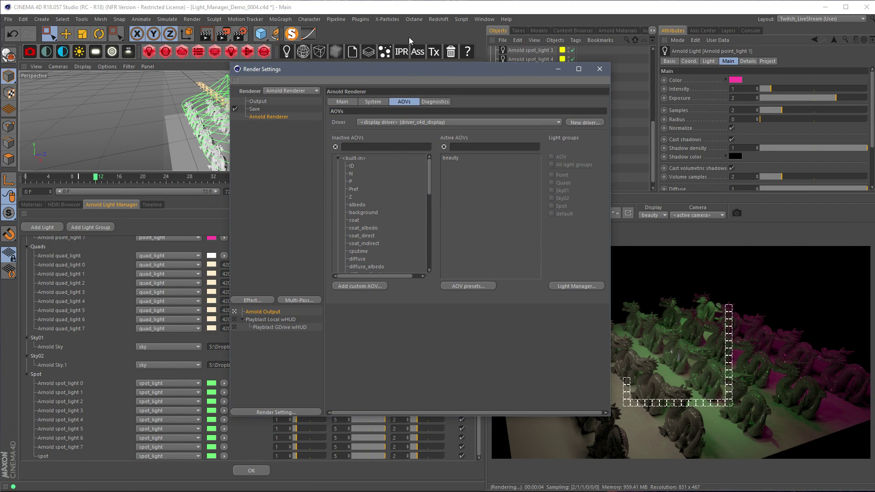
left_click_drag(419, 71, 379, 103)
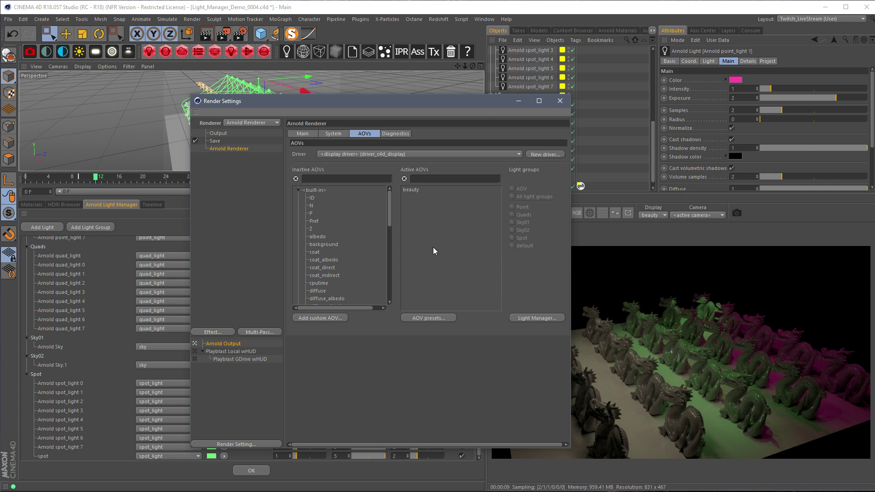
left_click(416, 190)
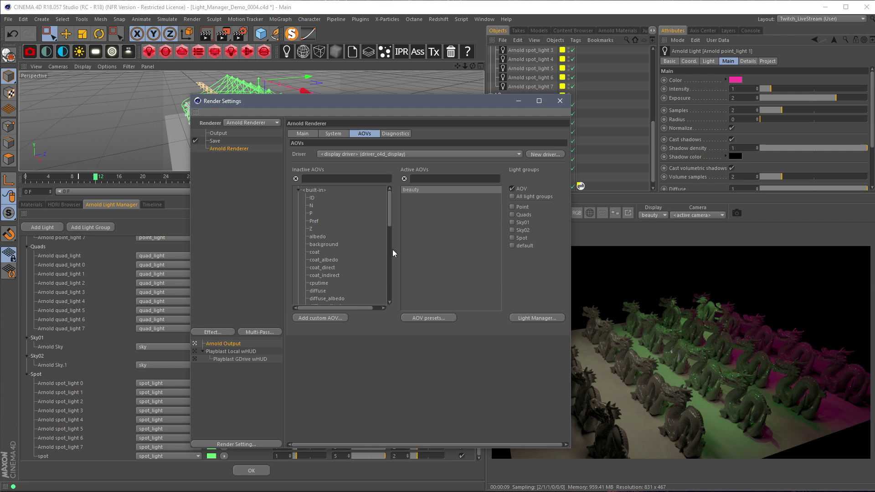
left_click_drag(447, 104, 388, 108)
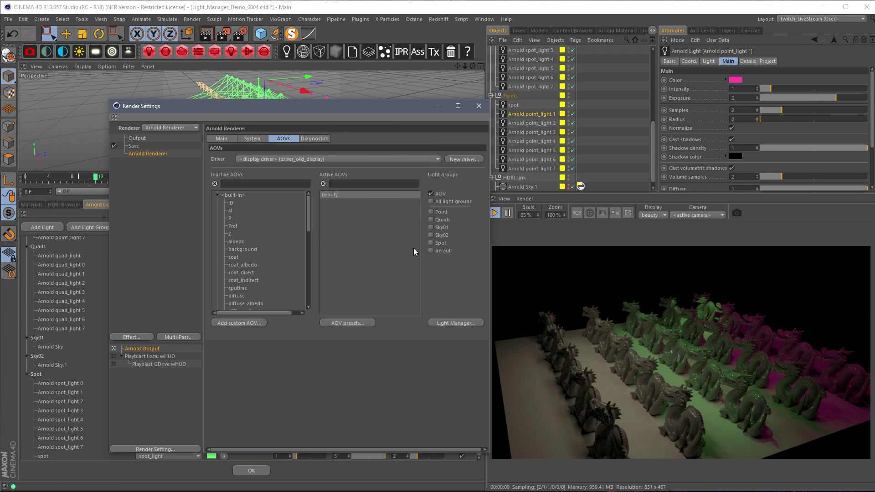
left_click(449, 201)
mouse_move(378, 105)
left_mouse_down()
mouse_move(405, 101)
mouse_move(382, 92)
left_mouse_up()
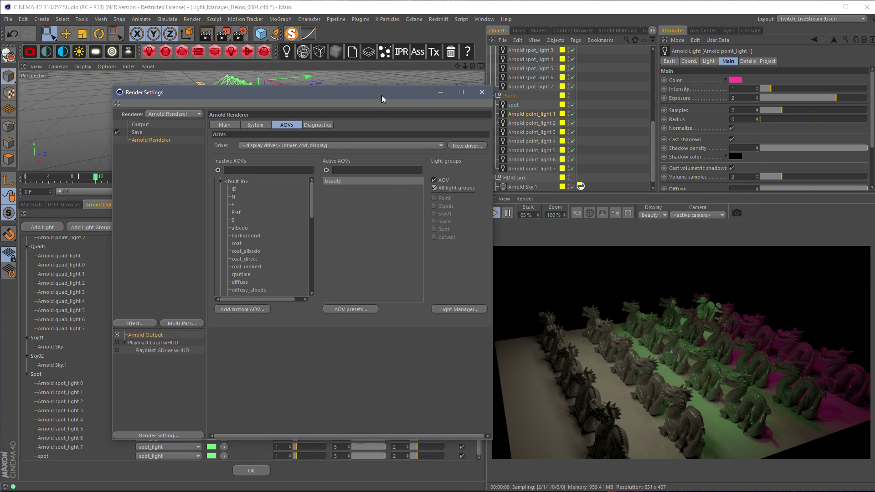
left_click(482, 93)
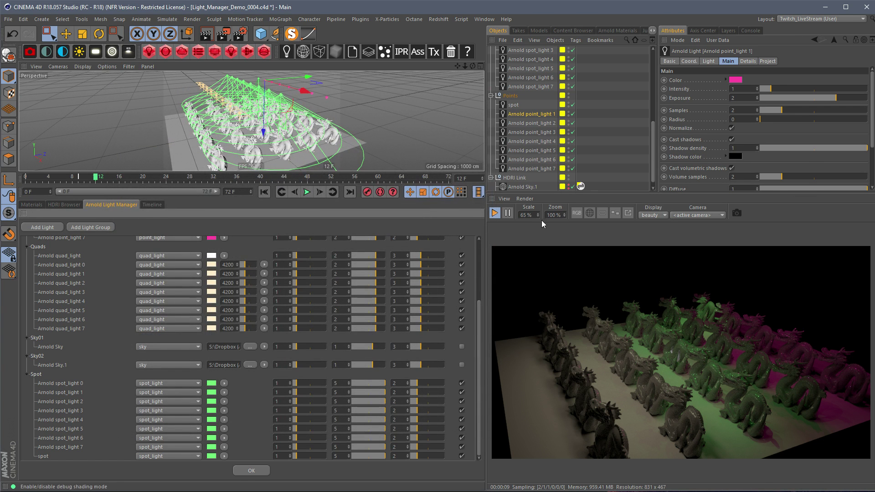
Restart the interactive render and view the beauty_Point and beauty_Quads AOVs one after the other
left_click(494, 212)
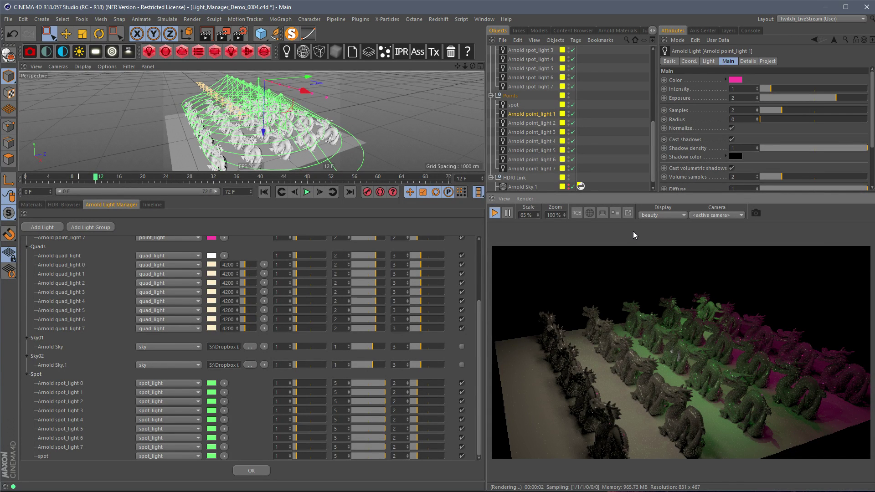
left_click(668, 214)
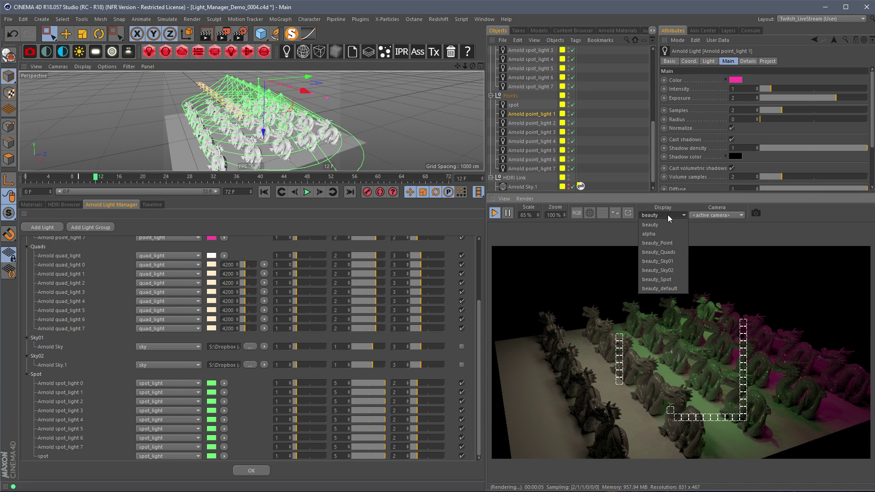
left_click(675, 243)
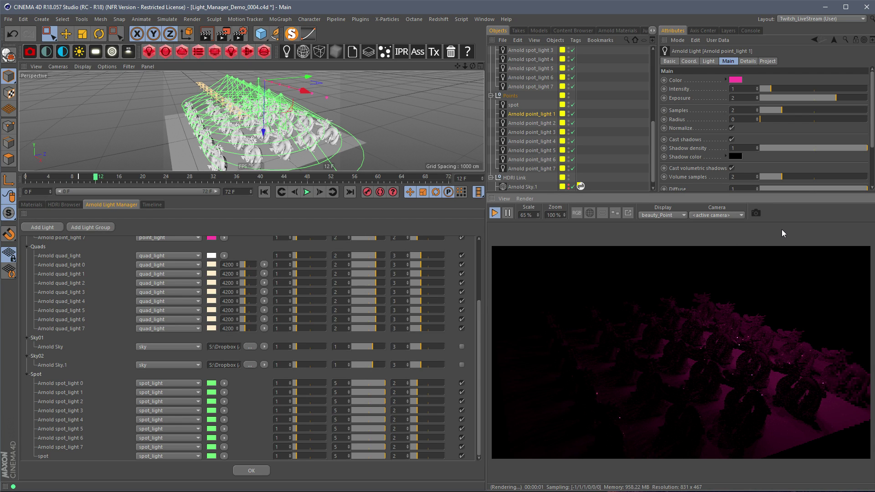
left_click(658, 217)
left_click(669, 255)
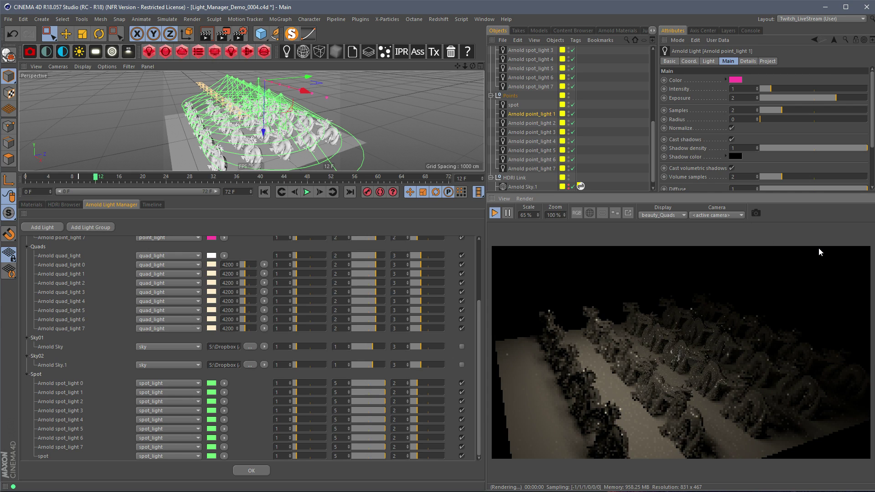
Display the beauty_Sky01 AOV in the interactive render and enable Arnold Sky and Arnold Sky.1 in the Light Manager
left_click(651, 216)
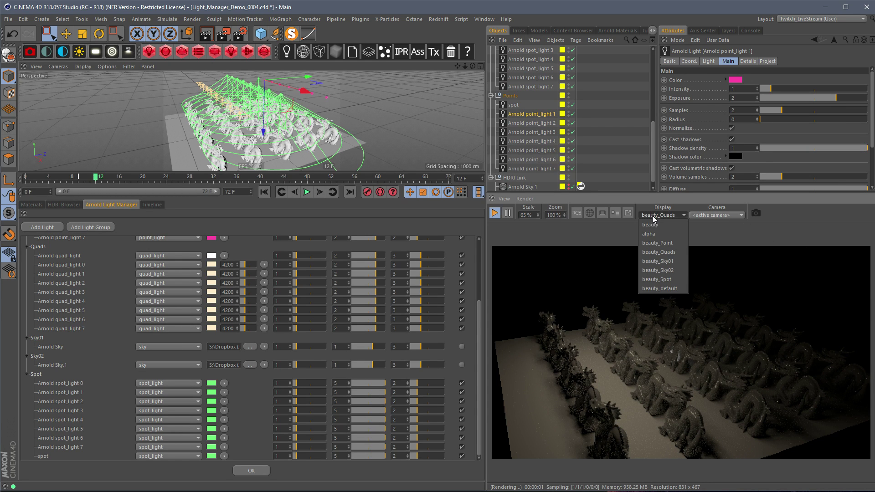
left_click(668, 261)
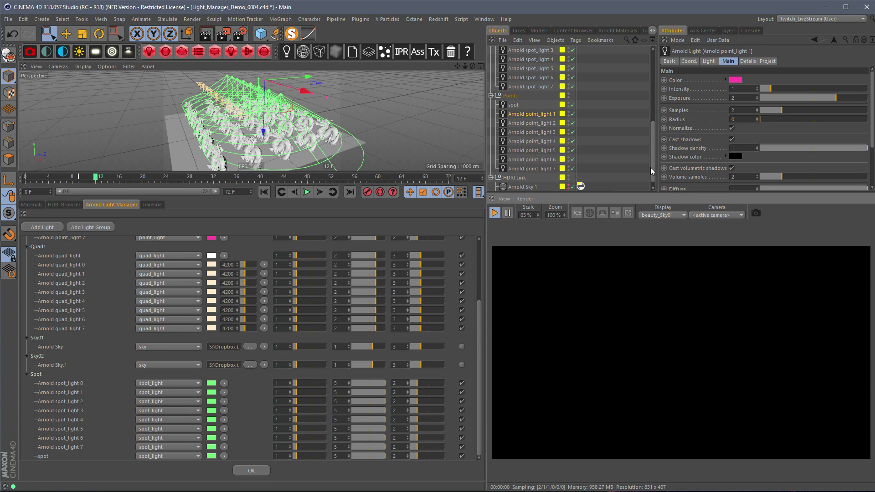
scroll(654, 181, "down", 1)
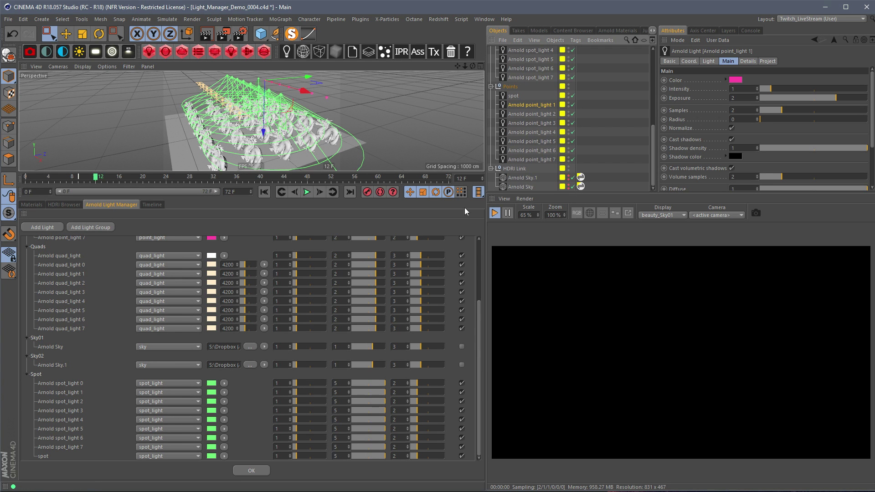
left_click(462, 347)
left_click(462, 365)
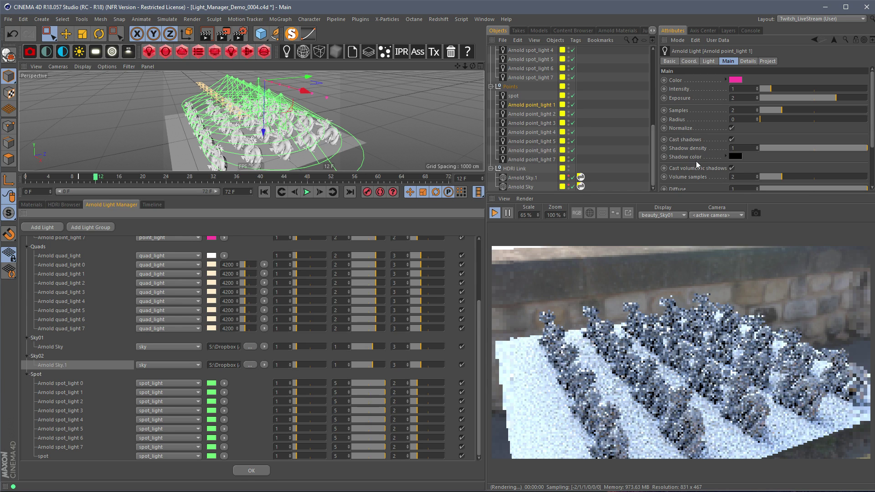
View the beauty_Sky02, beauty_Spot and beauty_default AOVs one by one, then return to the combined beauty AOV
left_click(670, 216)
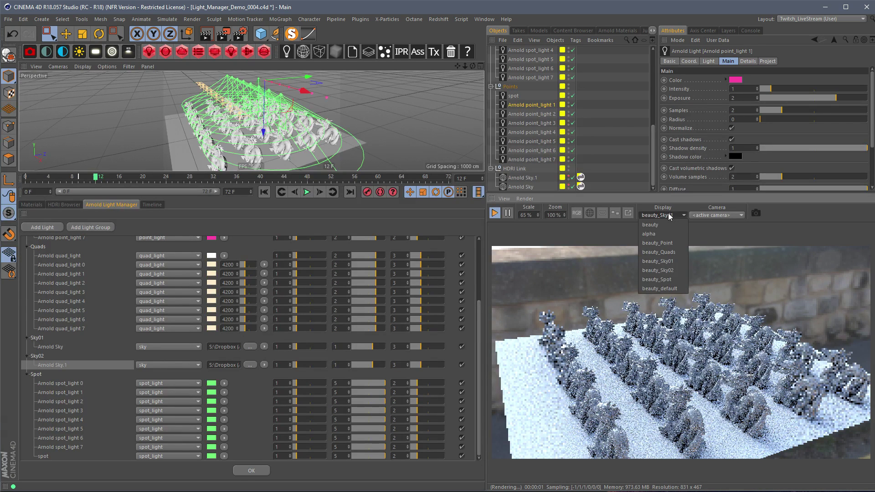
left_click(674, 270)
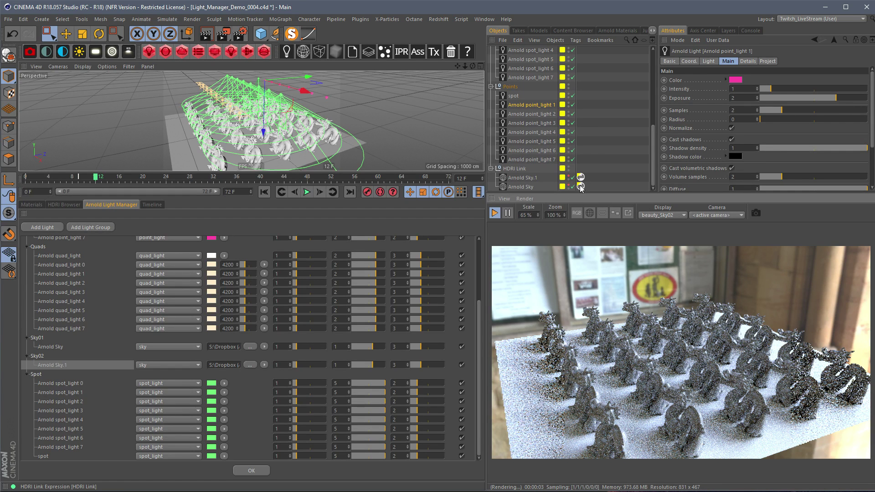
left_click(668, 217)
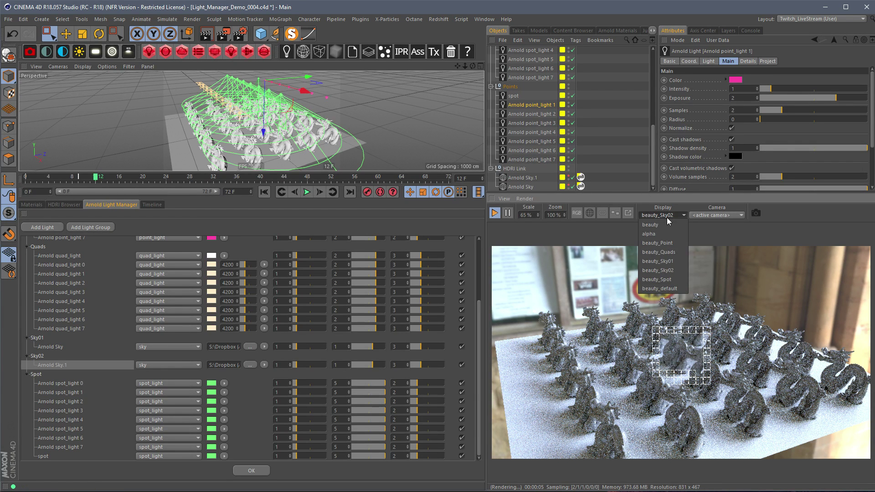
left_click(670, 279)
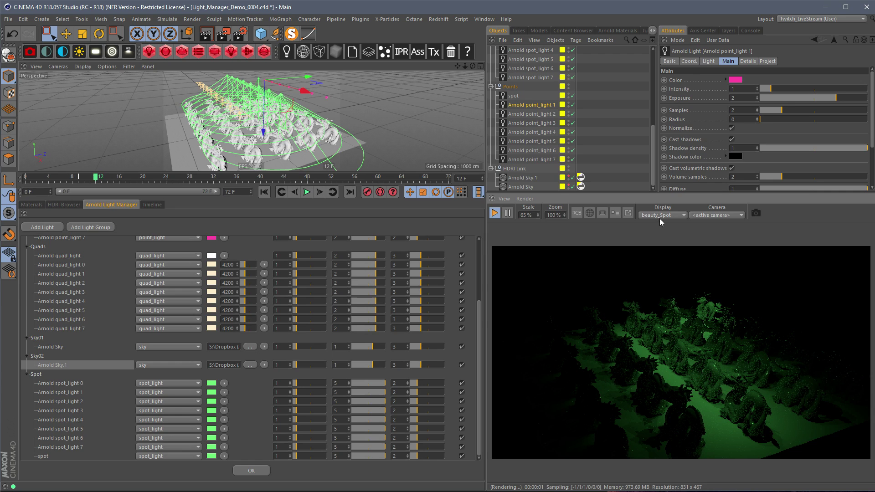
left_click(661, 216)
left_click(659, 287)
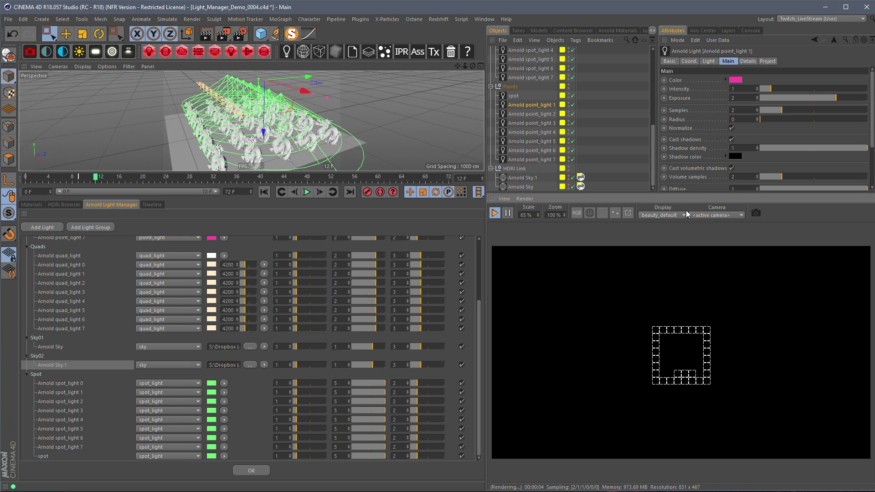
left_click(669, 216)
left_click(666, 225)
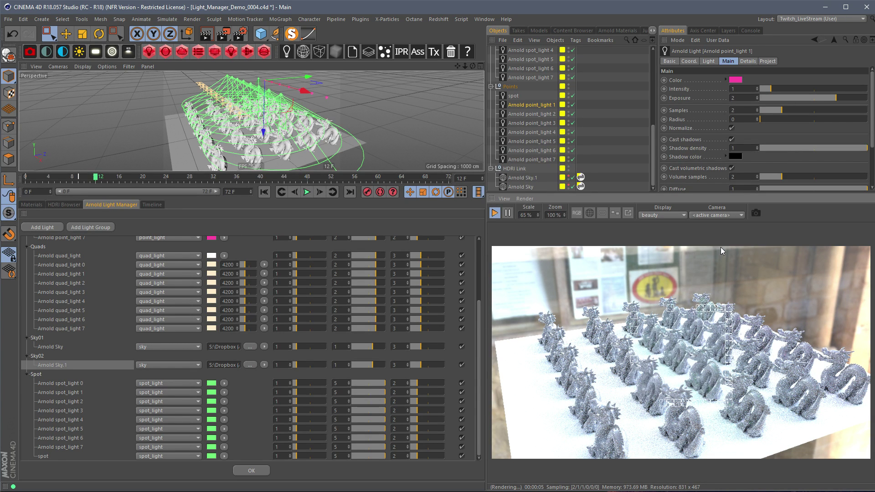
Compare the individual light group AOVs again by displaying beauty_Point, beauty_Quads, beauty_Sky02 and beauty_Spot in turn
left_click(663, 217)
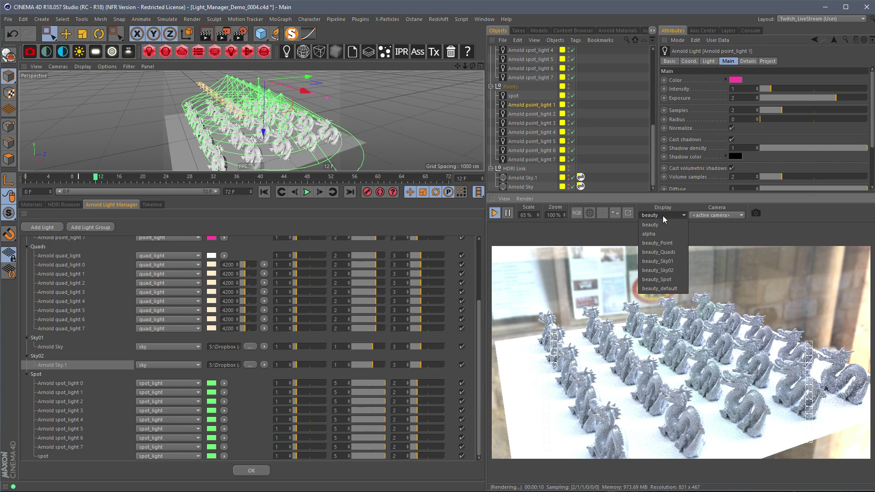
left_click(657, 243)
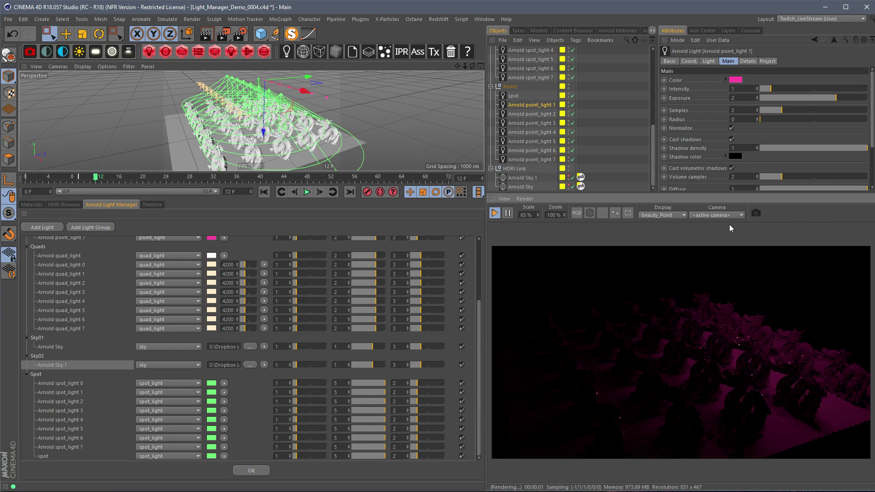
left_click(669, 216)
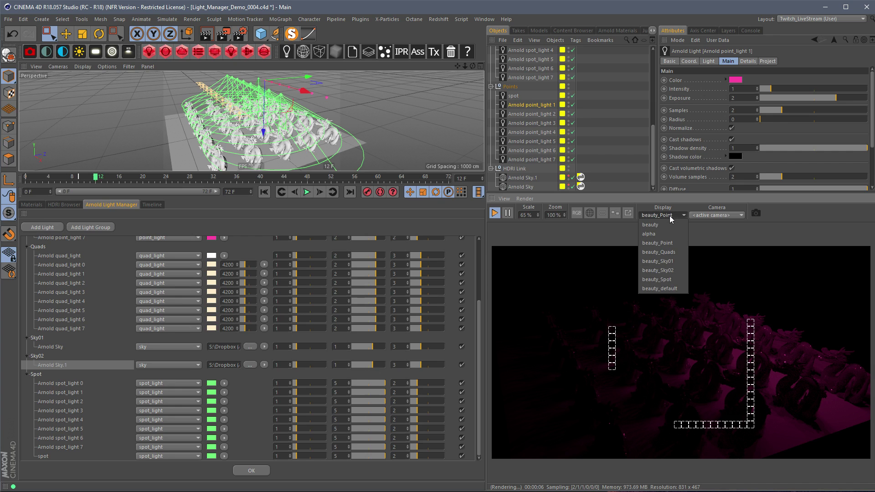
left_click(665, 252)
left_click(667, 217)
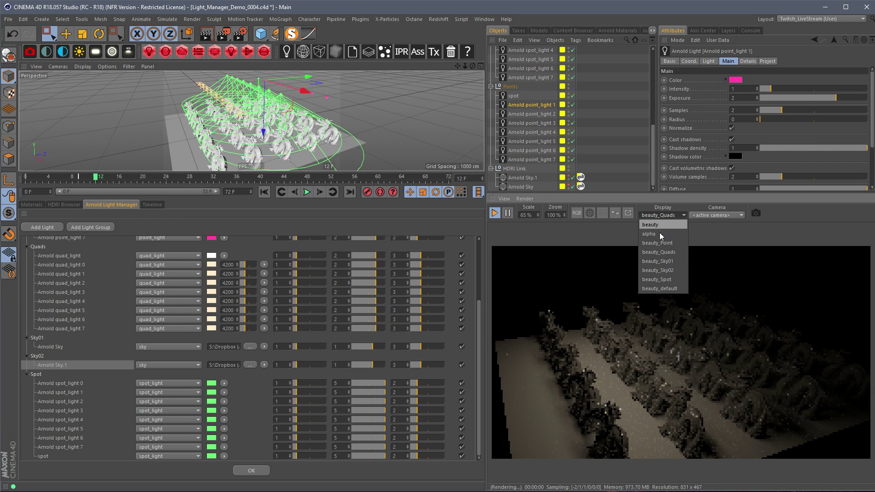
left_click(673, 269)
left_click(671, 215)
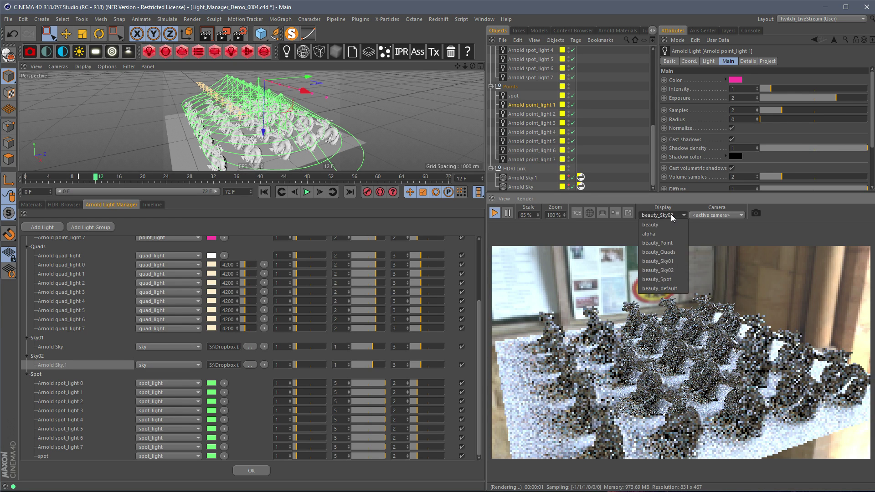
left_click(665, 279)
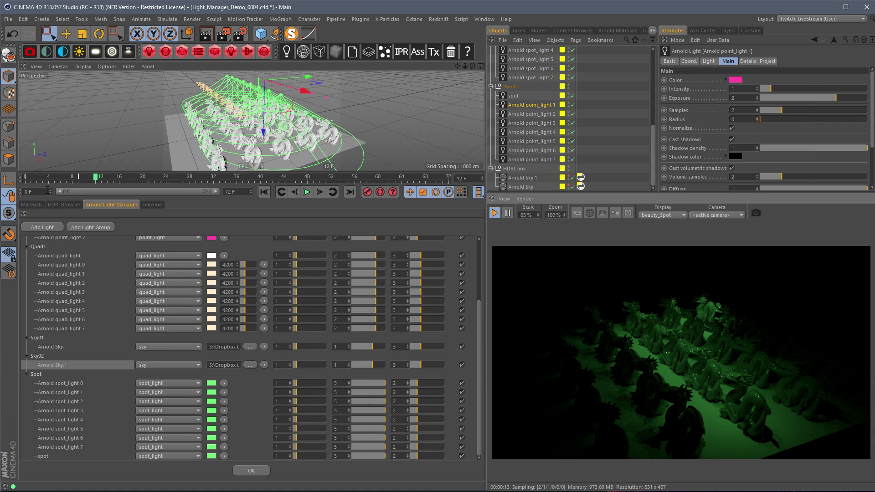
Enlarge the perspective viewport, add an Arnold point_light and move it up beside the outermost row of dragons near the quad lights
left_click_drag(477, 351, 481, 290)
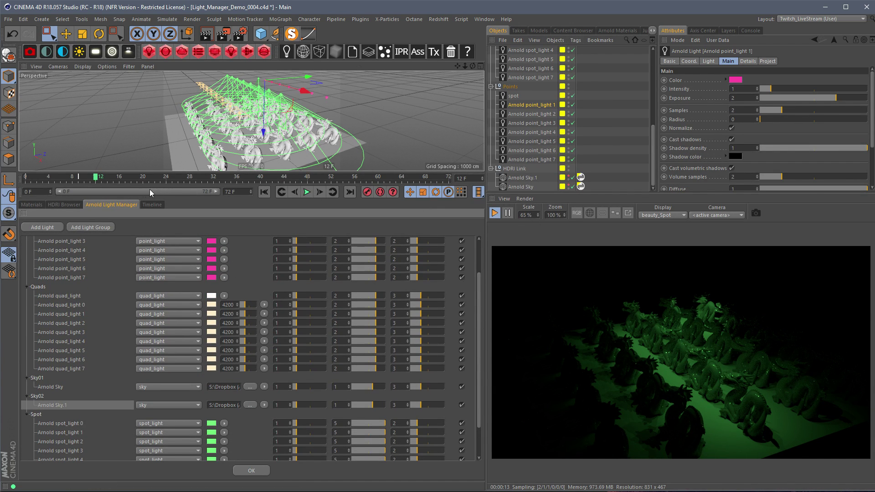
left_click(31, 205)
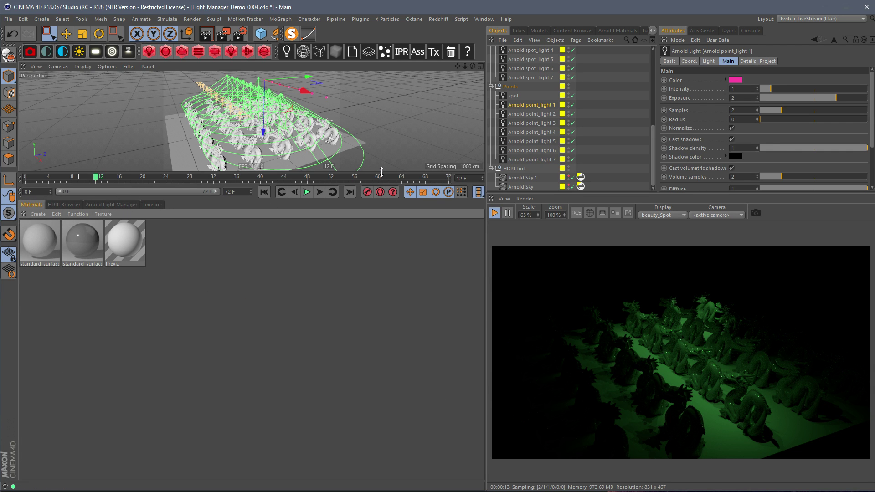
left_click_drag(381, 172, 382, 320)
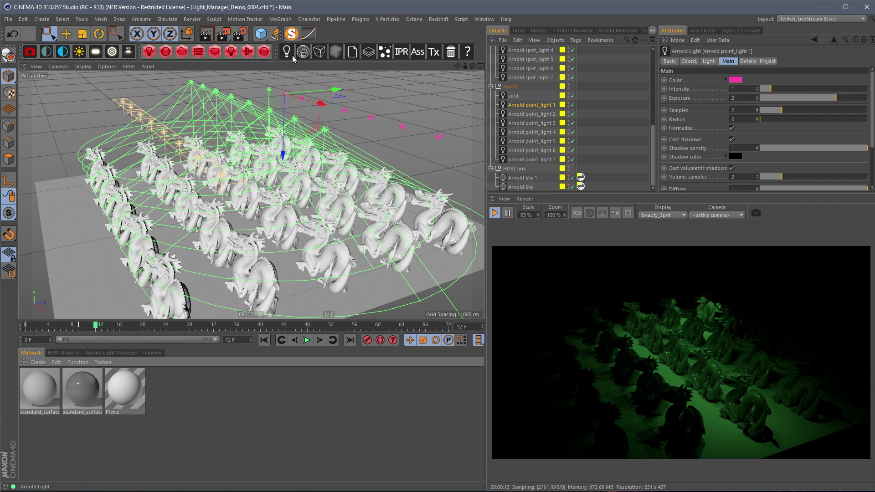
mouse_move(312, 55)
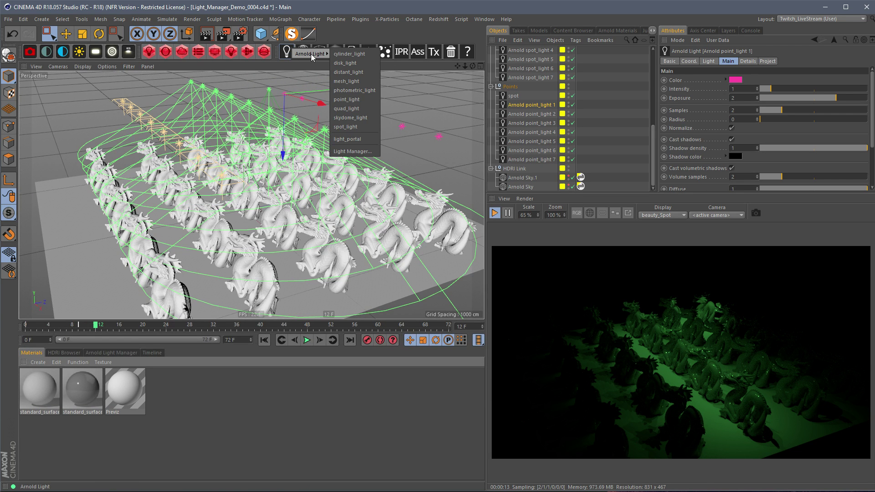
left_click(361, 100)
left_click_drag(244, 155, 244, 89)
left_click_drag(297, 137, 122, 181)
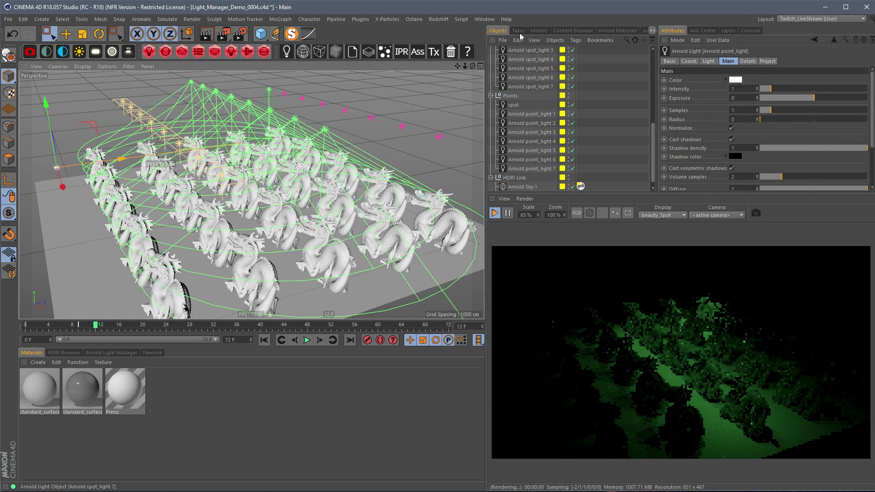
Set the new point light's exposure to 10
left_click(733, 98)
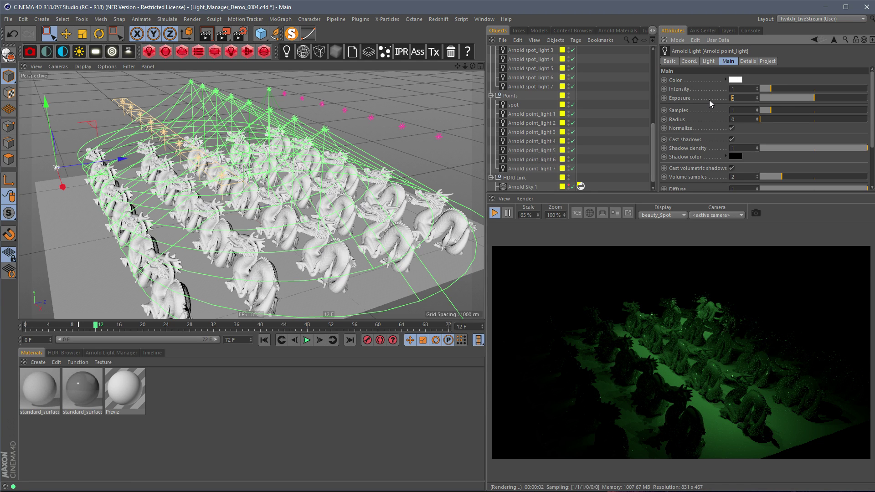
type("10")
key("Return")
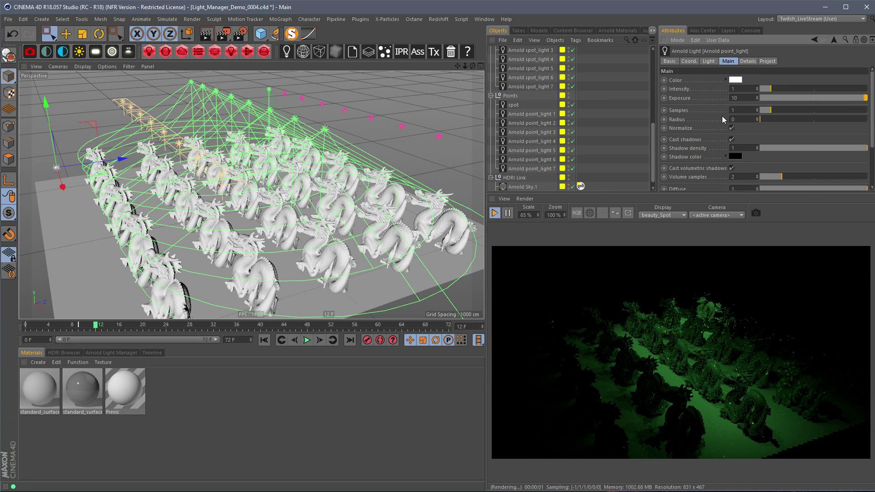
Display the combined beauty AOV and disable both sky lights, Arnold Sky and Arnold Sky.1
left_click(664, 217)
left_click(661, 222)
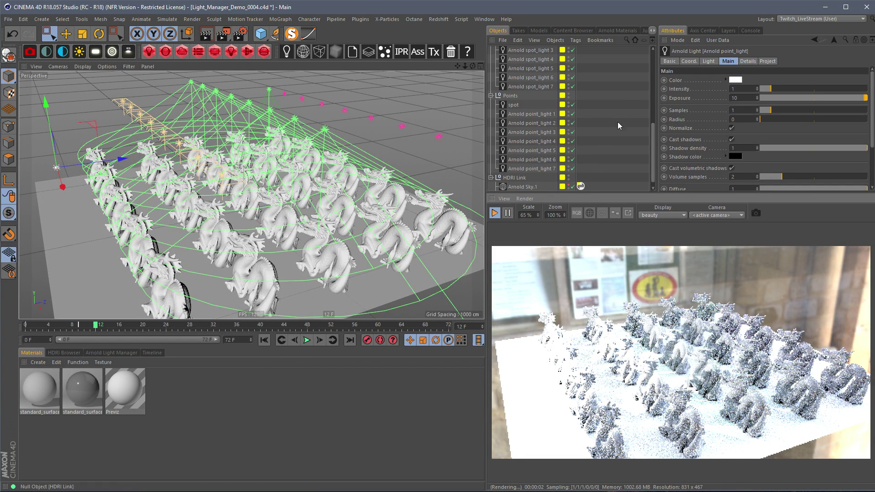
left_click_drag(653, 147, 654, 180)
left_click_drag(573, 187, 572, 178)
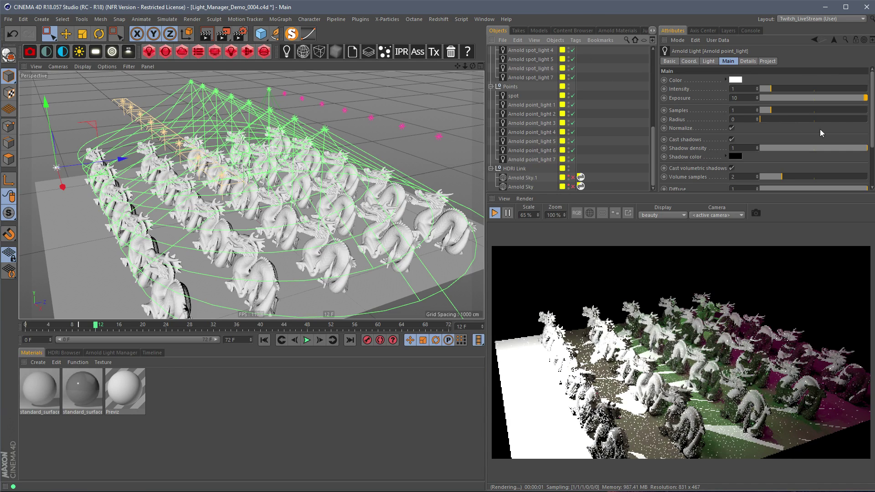
Set the new point light's exposure to 3 and then raise it to 4
left_click(735, 98)
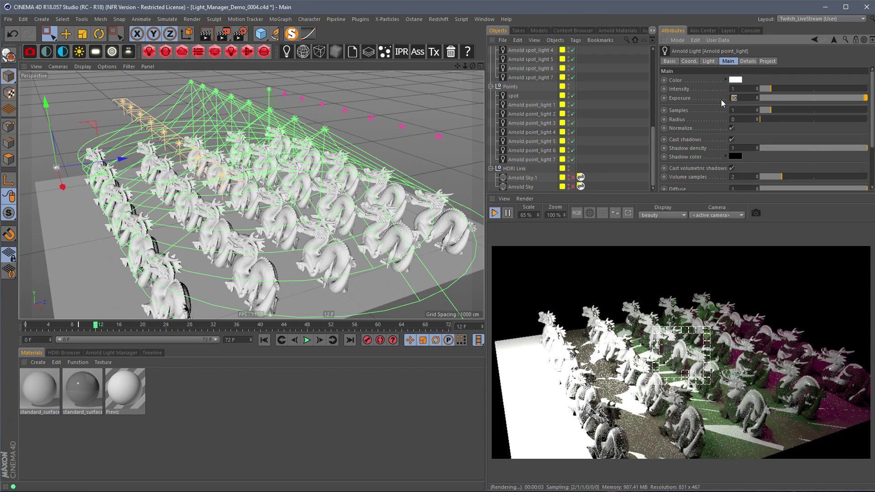
type("3")
key("Return")
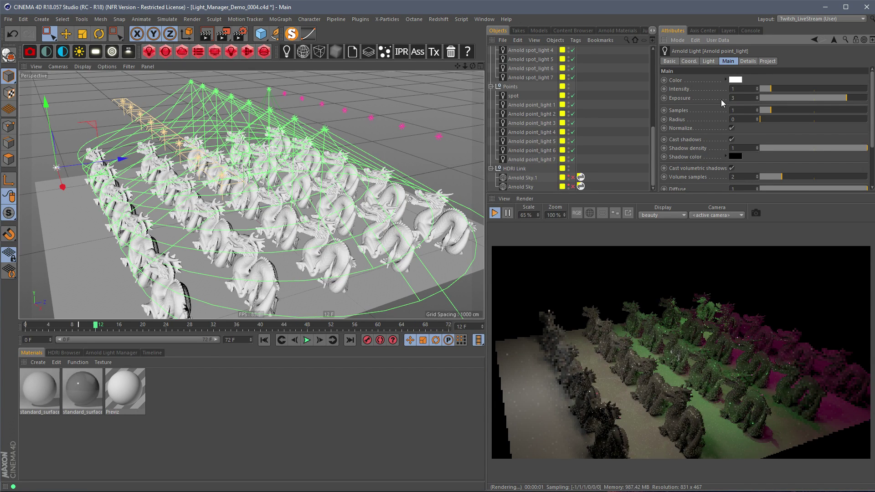
left_click(742, 97)
key("Return")
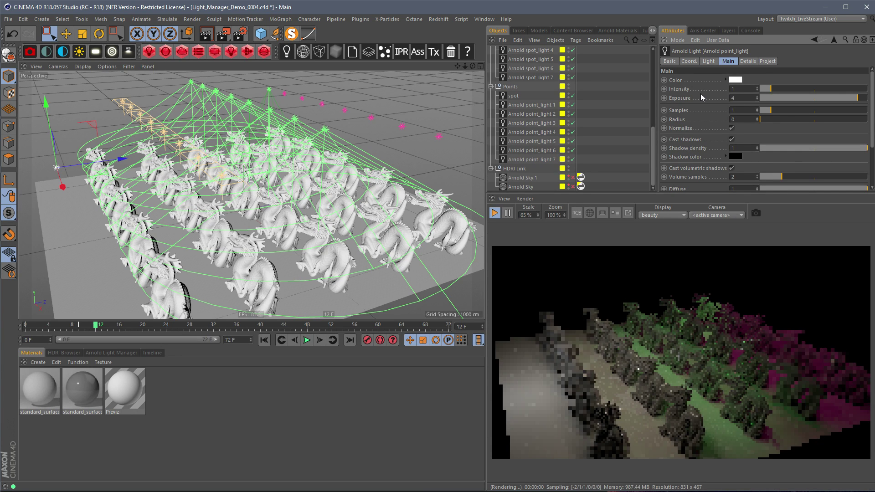
Give the new point light a pinkish red color with hue 344° and saturation 59%
left_click(737, 79)
left_click_drag(728, 77, 802, 78)
left_click(766, 86)
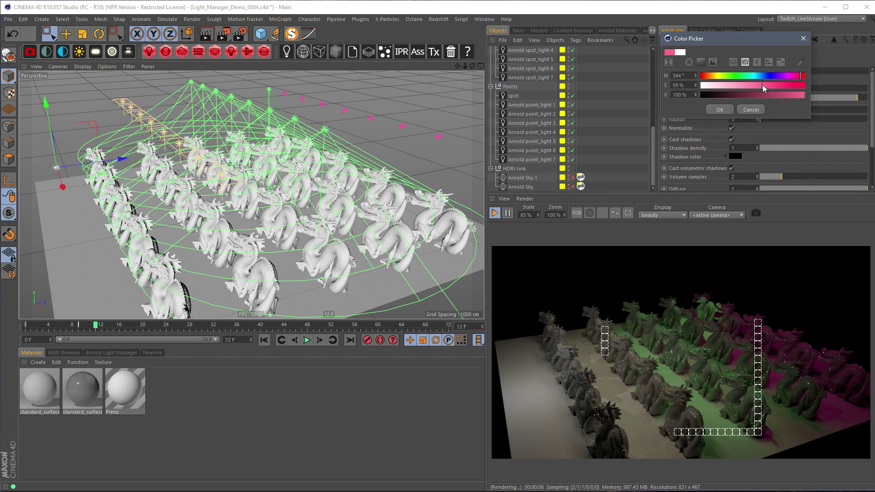
left_click(717, 112)
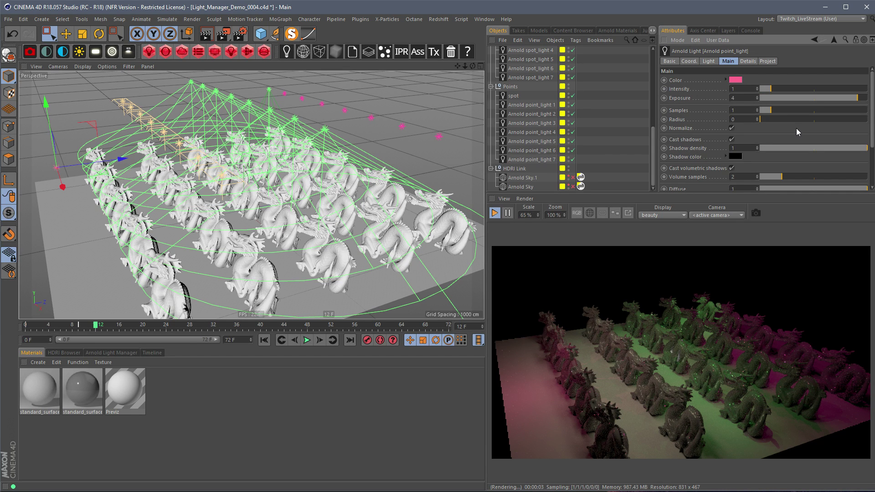
Assign the new point light to the AOV light group CrazyRedLight
scroll(649, 119, "up", 3)
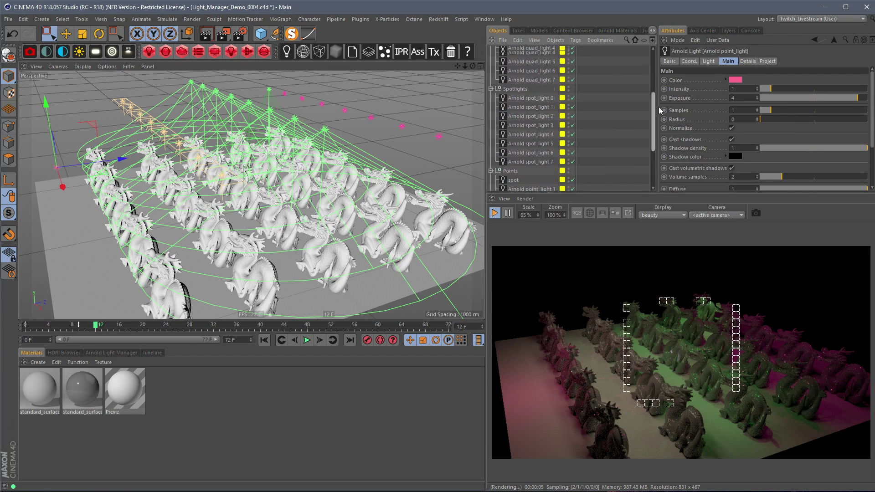
scroll(659, 117, "up", 5)
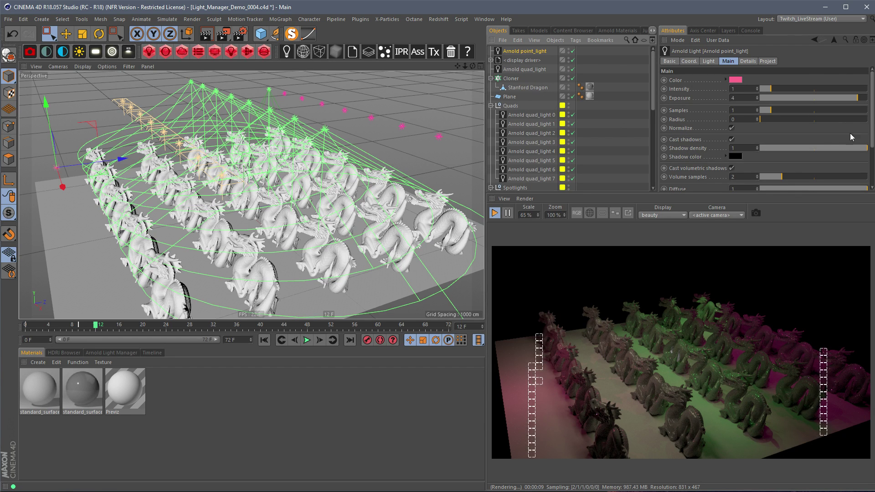
left_click(111, 353)
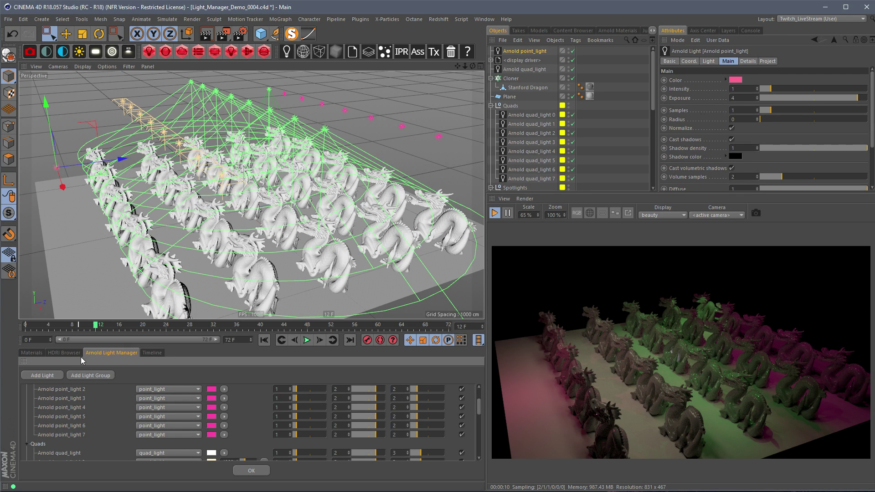
left_click(29, 354)
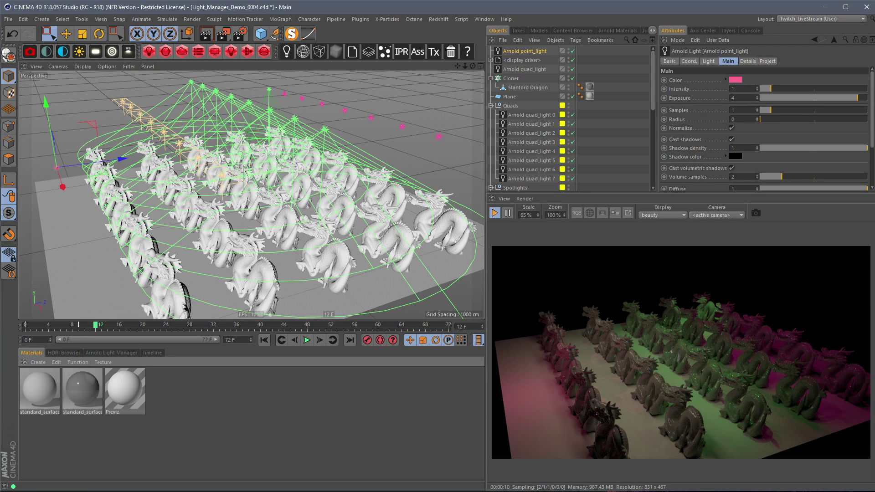
scroll(833, 137, "down", 5)
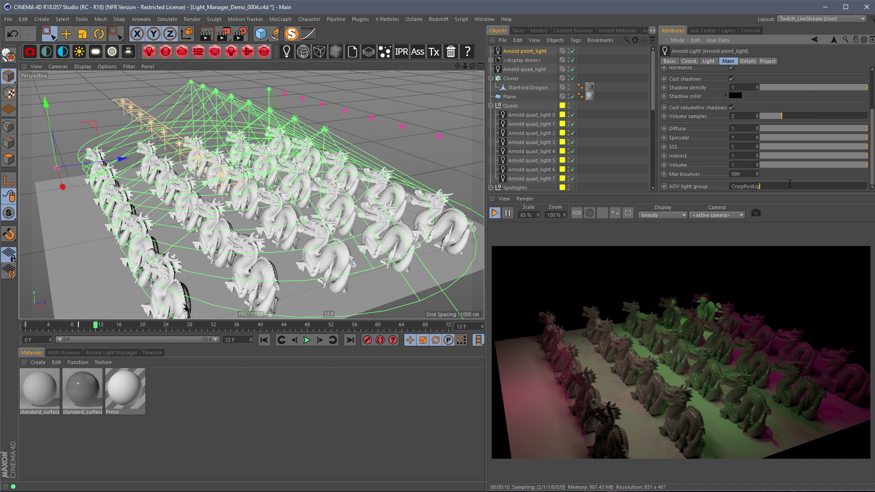
key("Return")
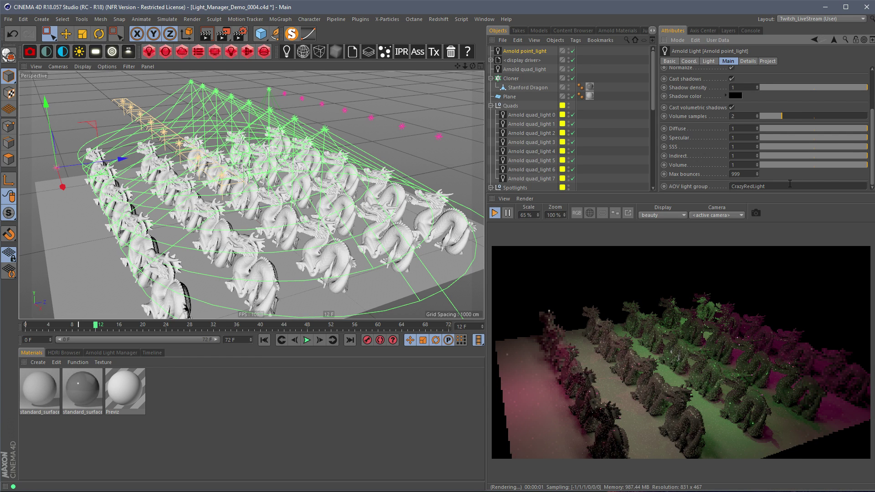
In the render settings, turn off all light groups for the beauty AOV and enable only CrazyRedLight
left_click(240, 35)
left_click_drag(198, 95, 330, 91)
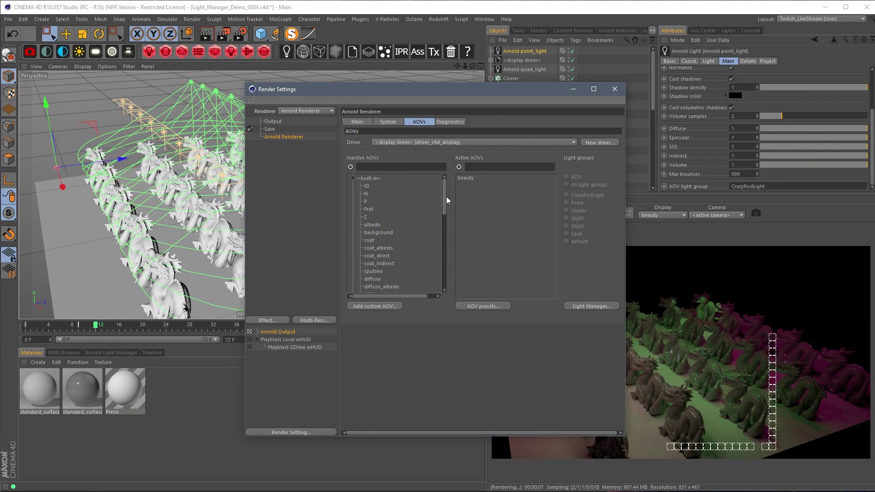
left_click(466, 178)
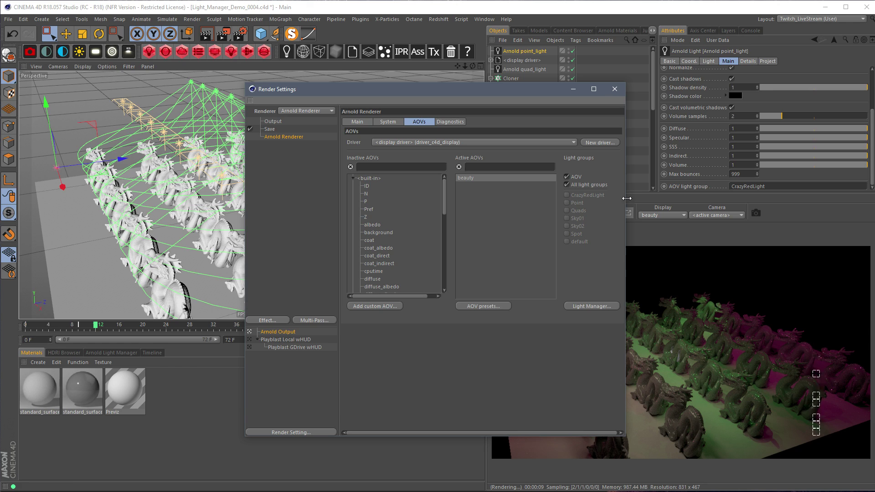
left_click(592, 184)
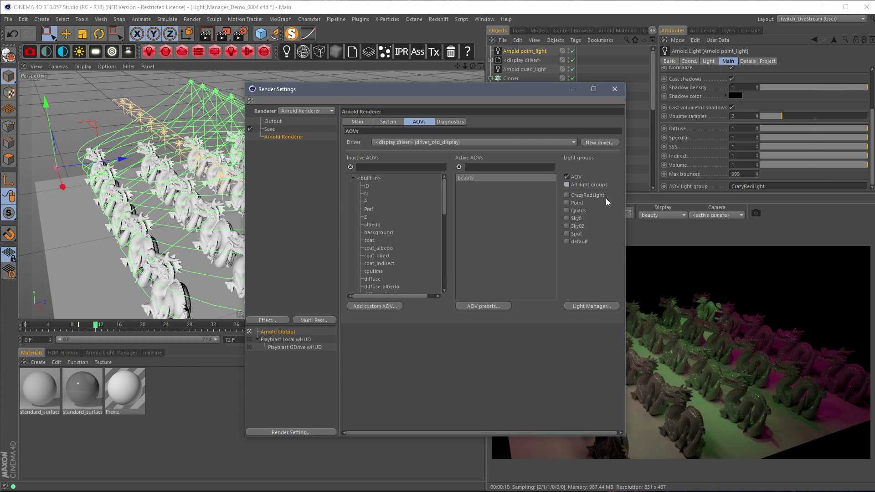
left_click_drag(538, 92, 412, 84)
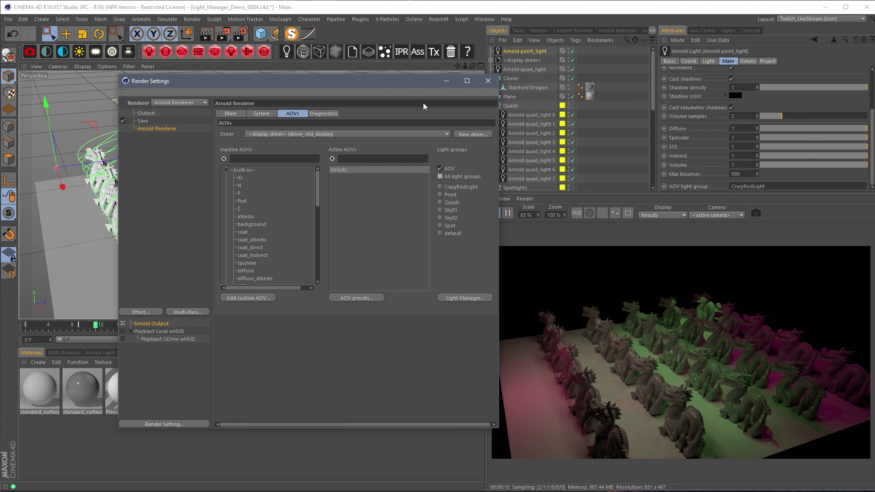
left_click(454, 188)
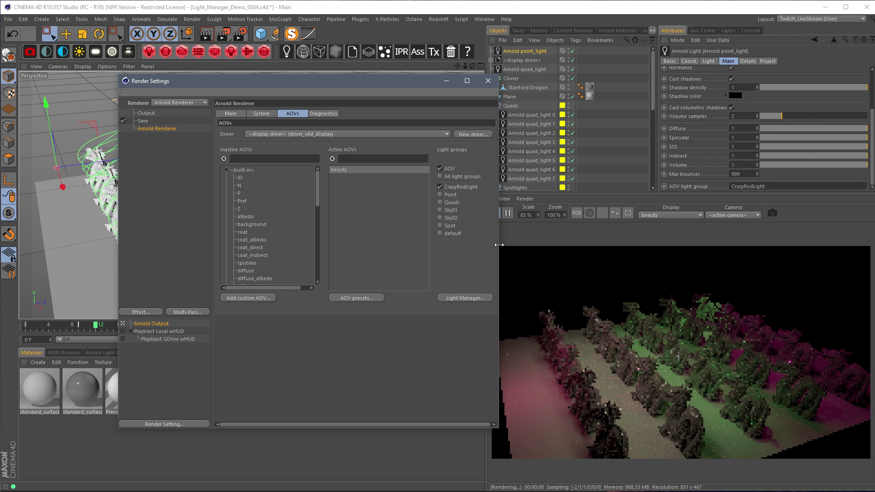
left_click(489, 81)
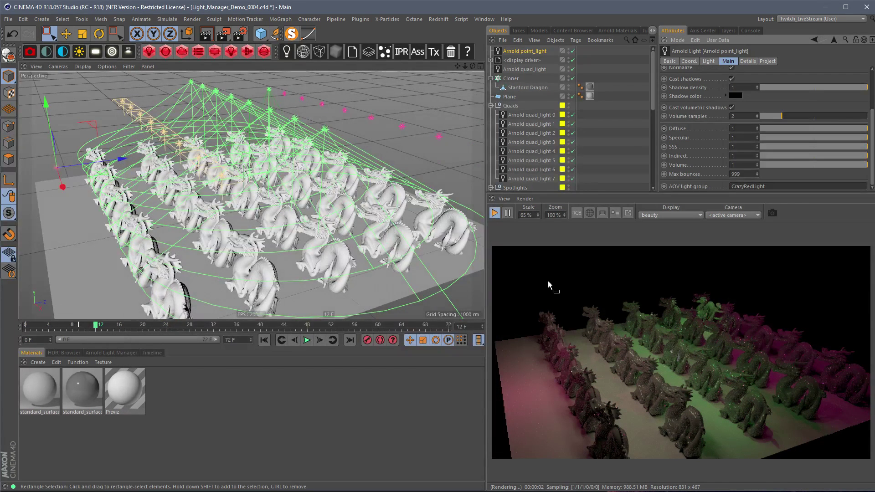
Restart the preview render and display the beauty_CrazyRedLight AOV
left_click(496, 214)
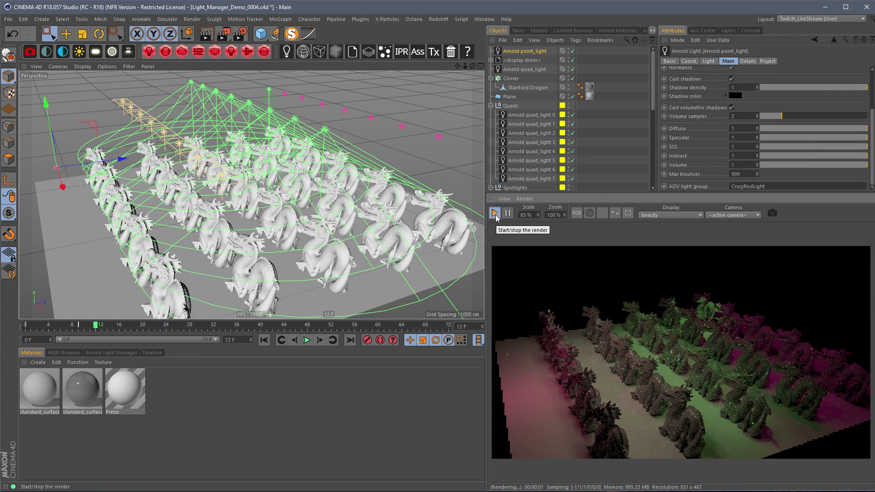
left_click(669, 215)
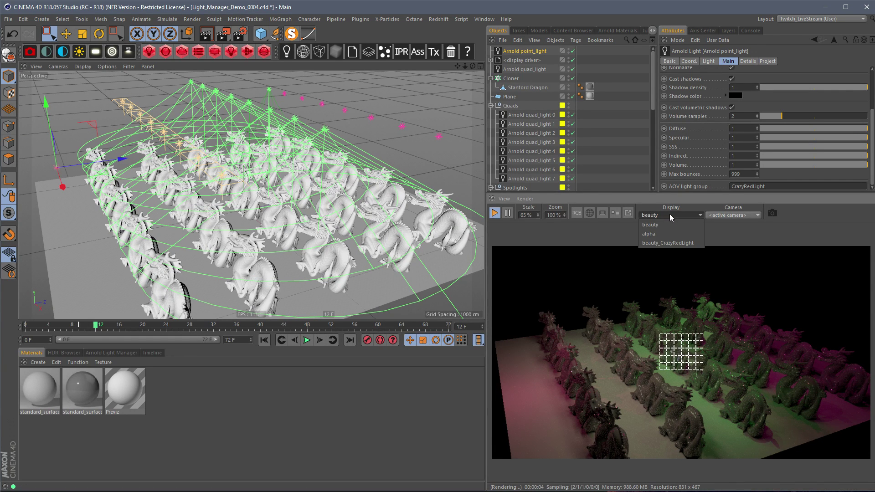
left_click(686, 243)
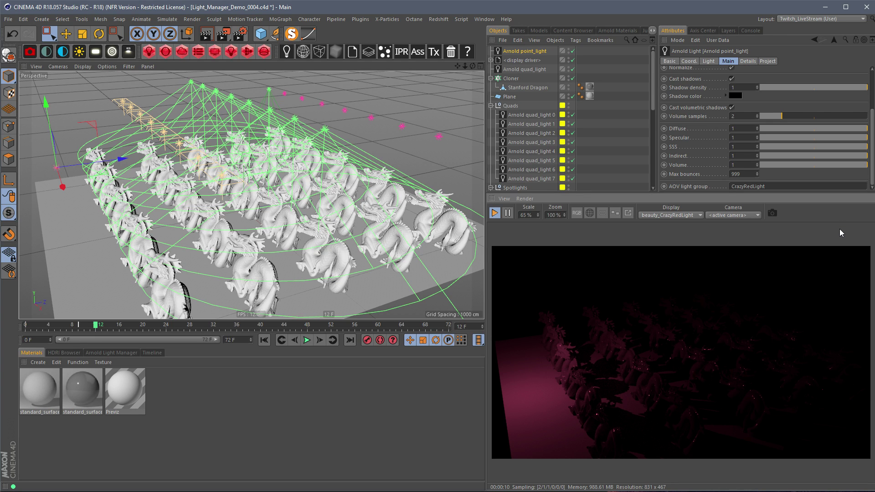
Switch to the browser, review the Solid Angle page on Light Path Expressions and its built-in LPE AOV examples, and return to Cinema 4D
key("alt+Tab")
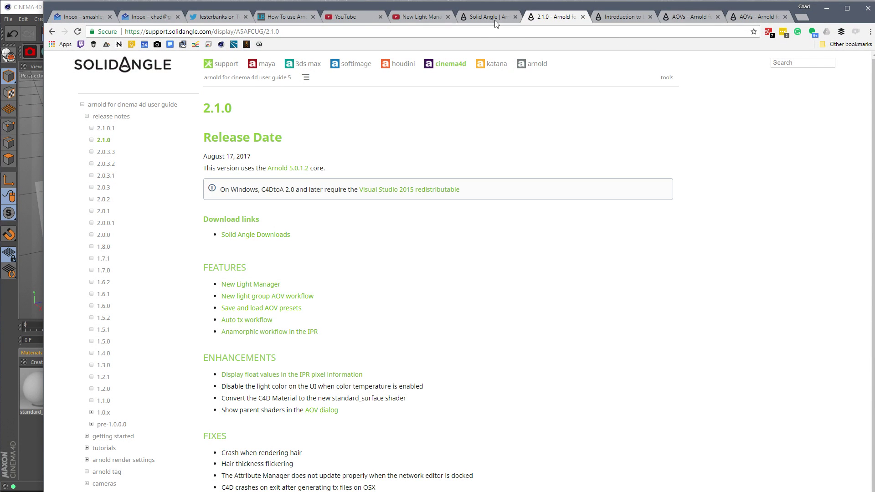
left_click(746, 18)
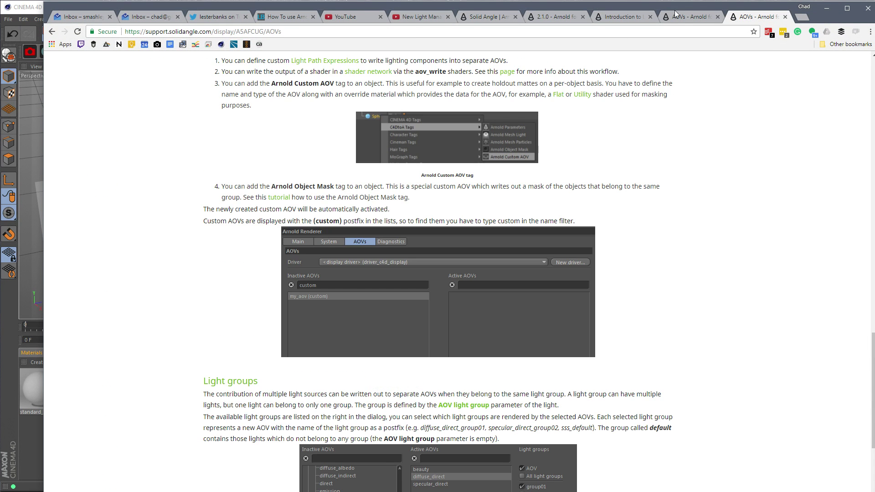
left_click(501, 18)
left_click(555, 19)
left_click(633, 20)
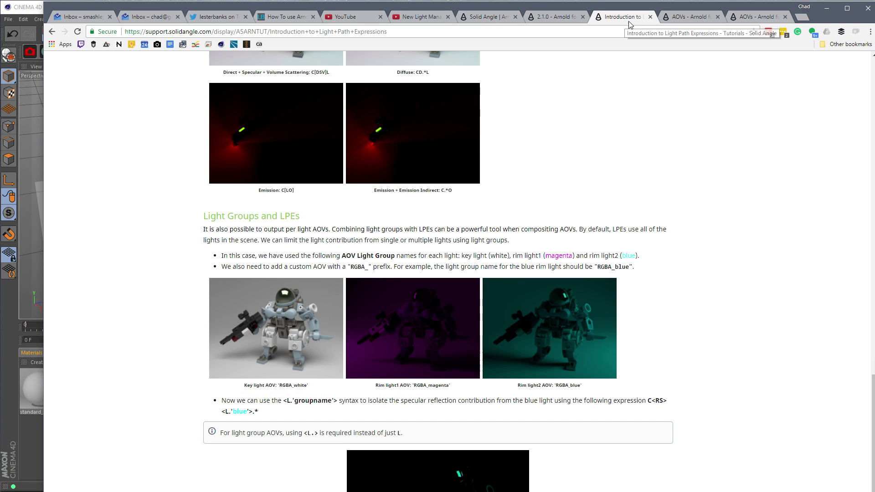
scroll(638, 238, "up", 10)
scroll(661, 241, "up", 10)
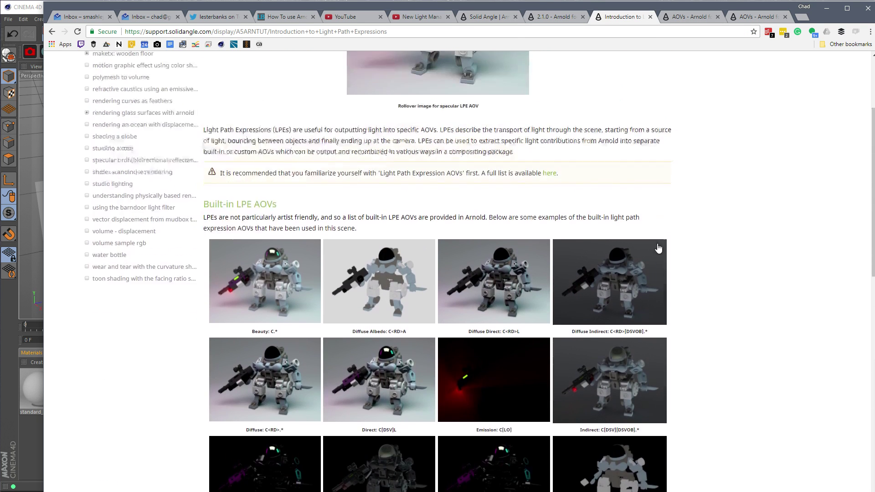
left_click_drag(505, 8, 479, 12)
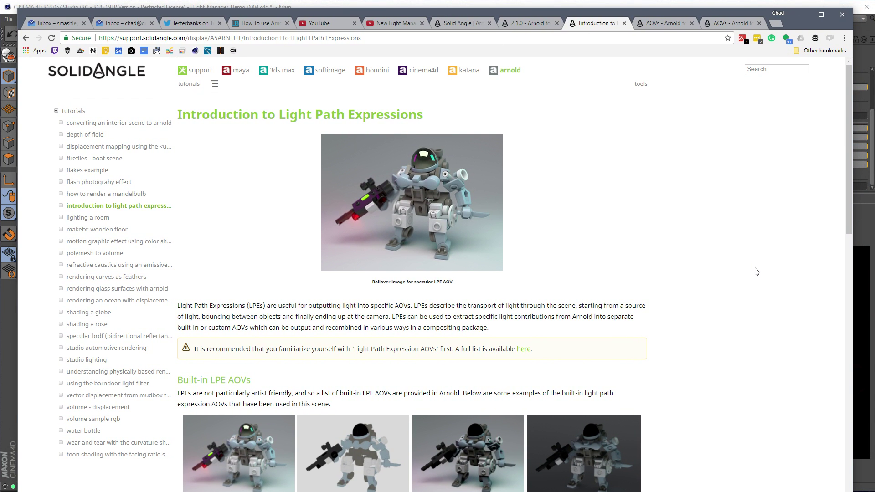
scroll(729, 406, "down", 7)
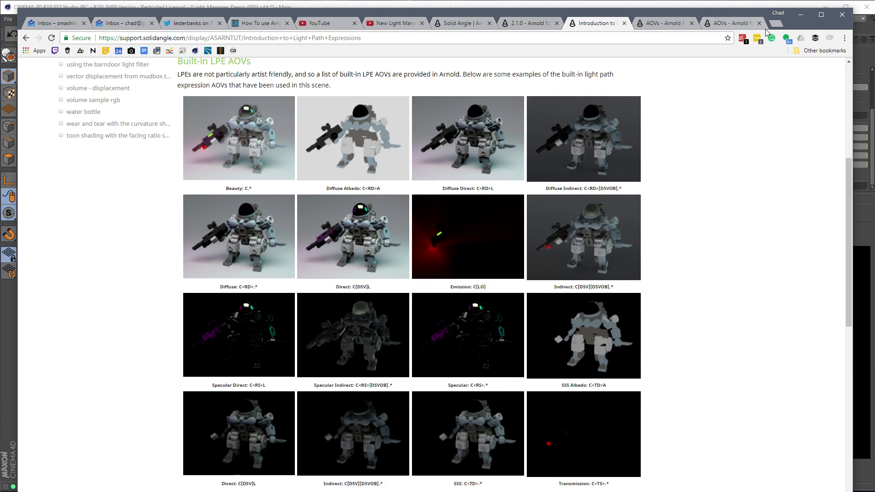
left_click(801, 15)
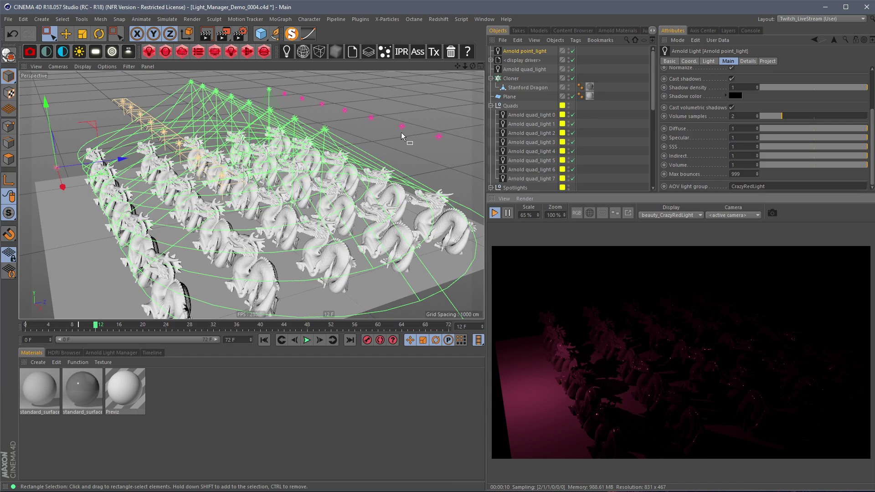
Activate the built-in diffuse AOV in the render settings and enable the Quads light group for it
left_click(241, 36)
left_click_drag(351, 78, 402, 78)
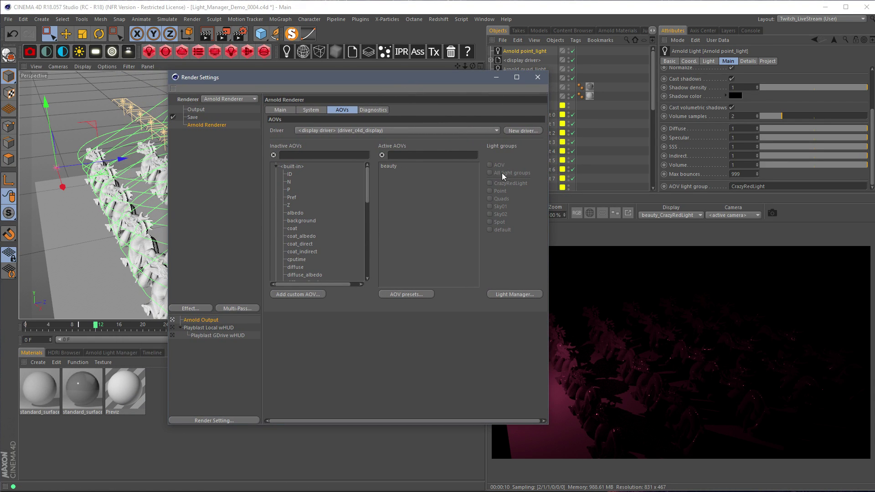
left_click_drag(441, 81, 367, 90)
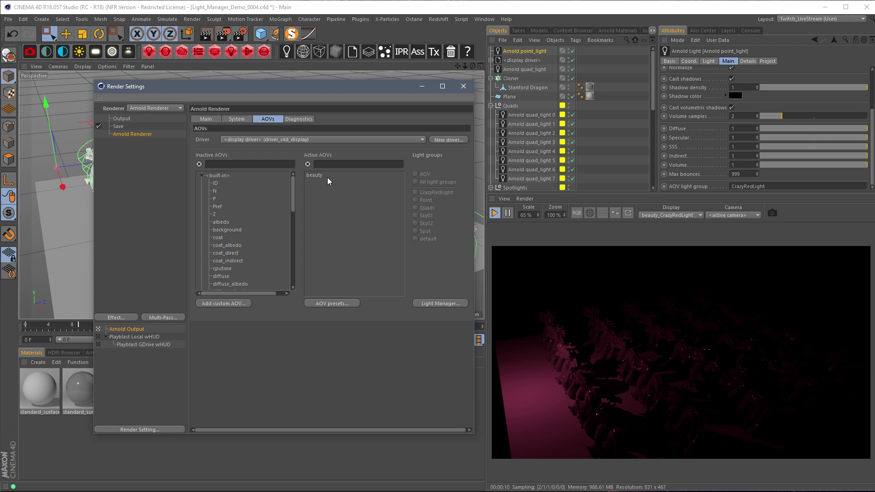
mouse_move(292, 206)
left_mouse_down()
mouse_move(292, 228)
mouse_move(292, 207)
left_mouse_up()
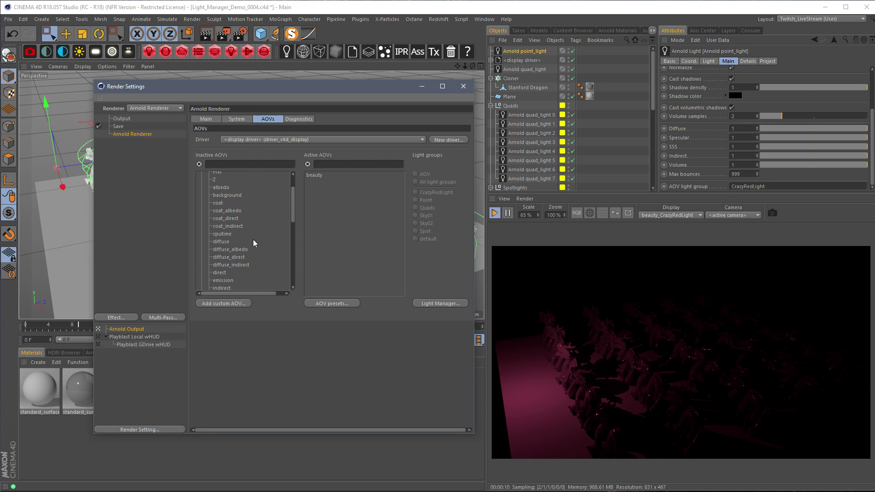
double_click(222, 242)
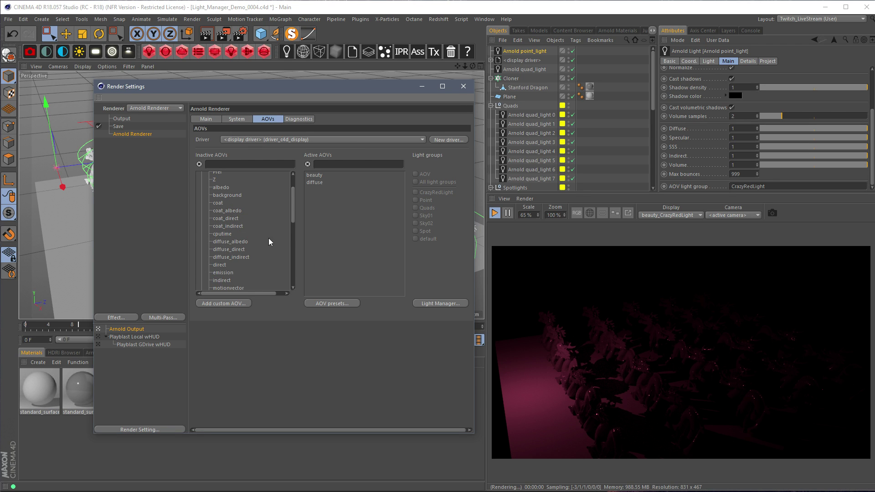
left_click(321, 183)
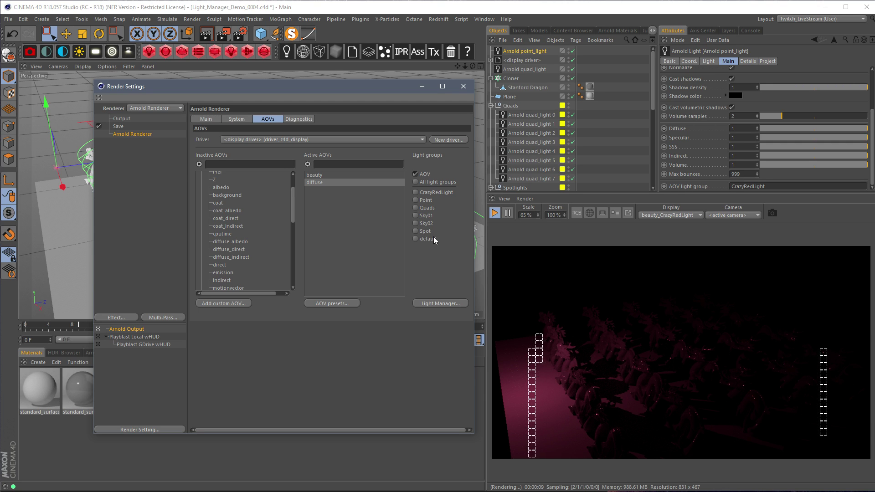
left_click(433, 208)
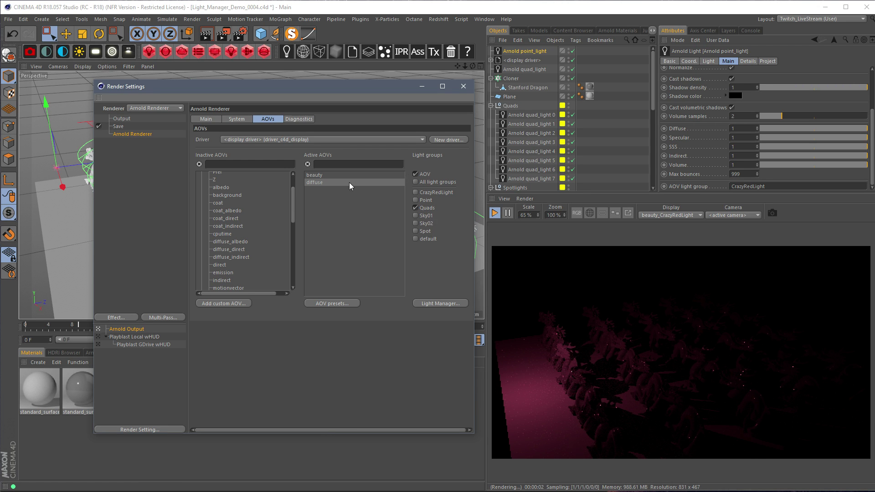
left_click(463, 87)
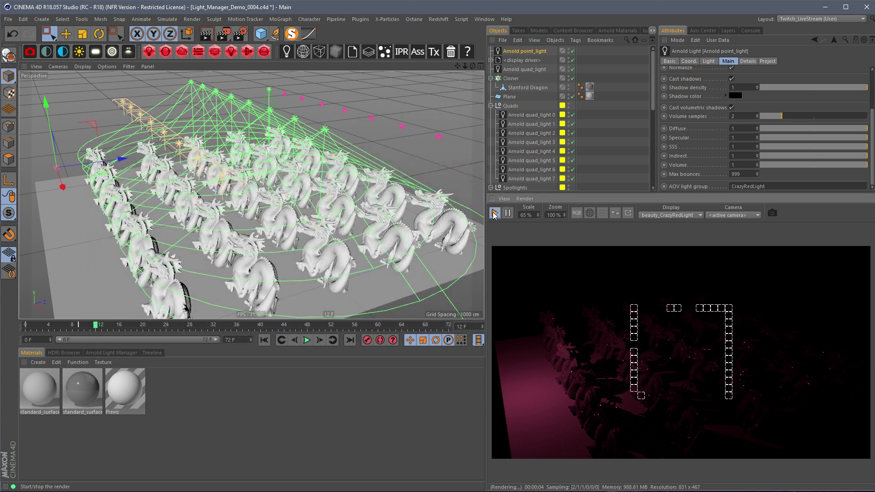
Restart the preview render and display the diffuse AOV followed by the diffuse_Quads AOV
left_click(494, 213)
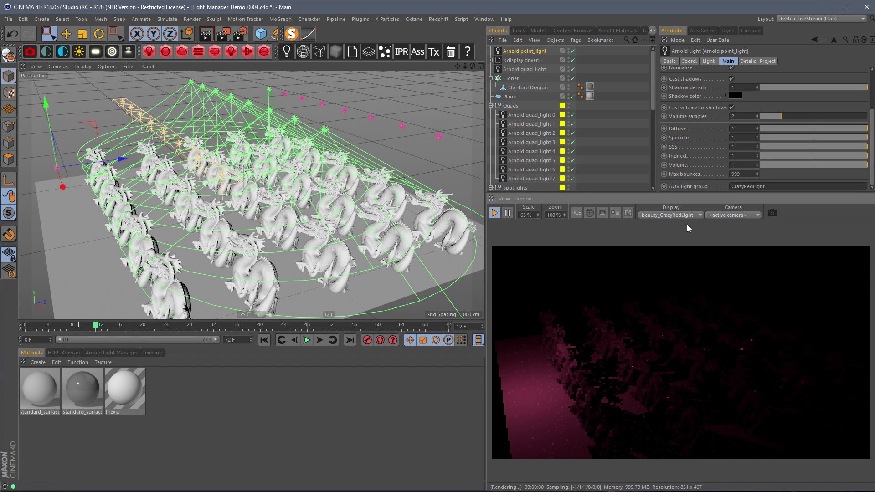
left_click(681, 214)
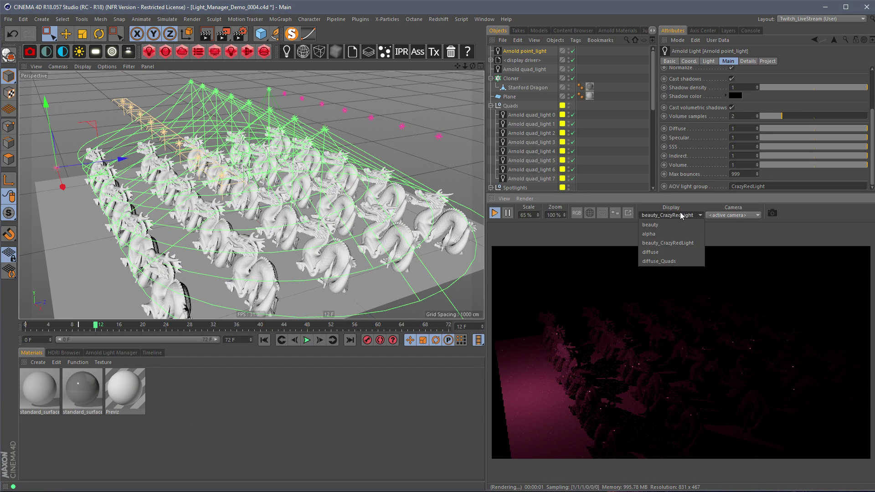
left_click(672, 253)
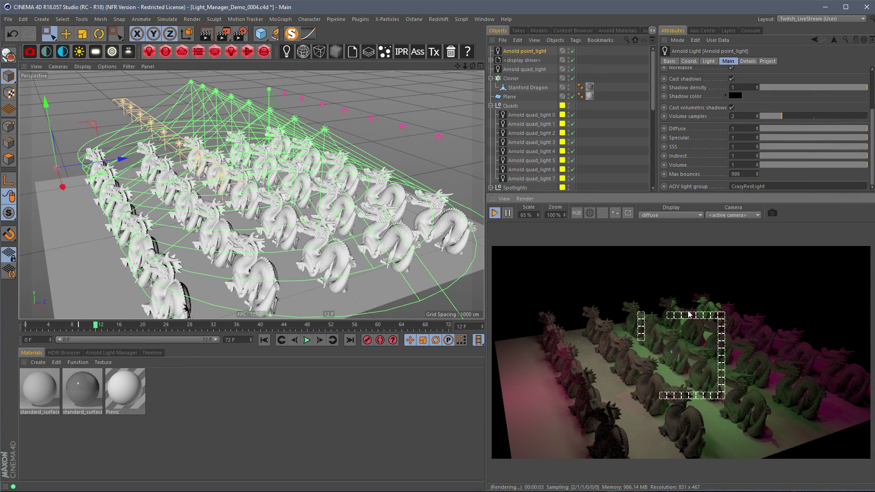
left_click(656, 216)
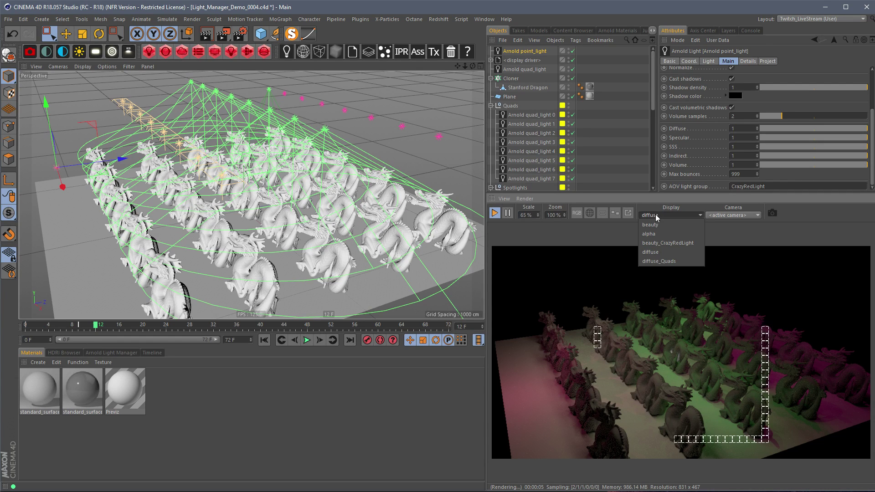
left_click(666, 261)
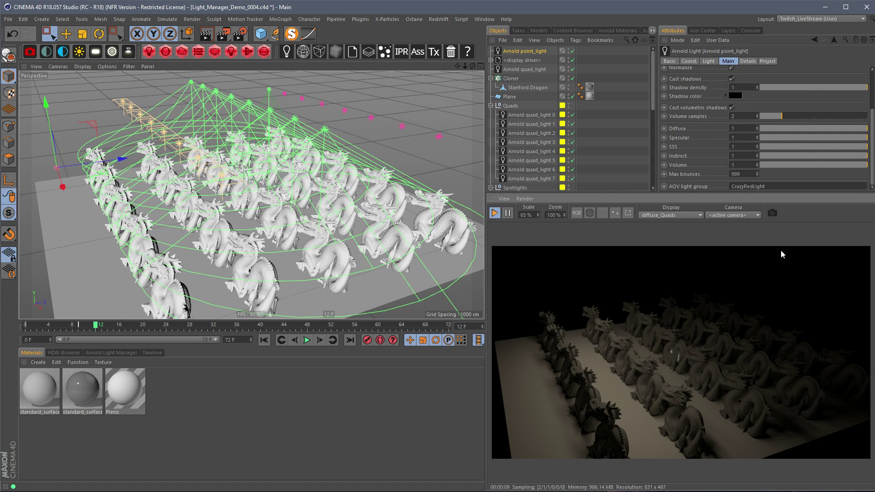
Switch to the open Light_Manager_Cat_Sculpt_0001.c4d project and start its Arnold preview render
left_click(483, 19)
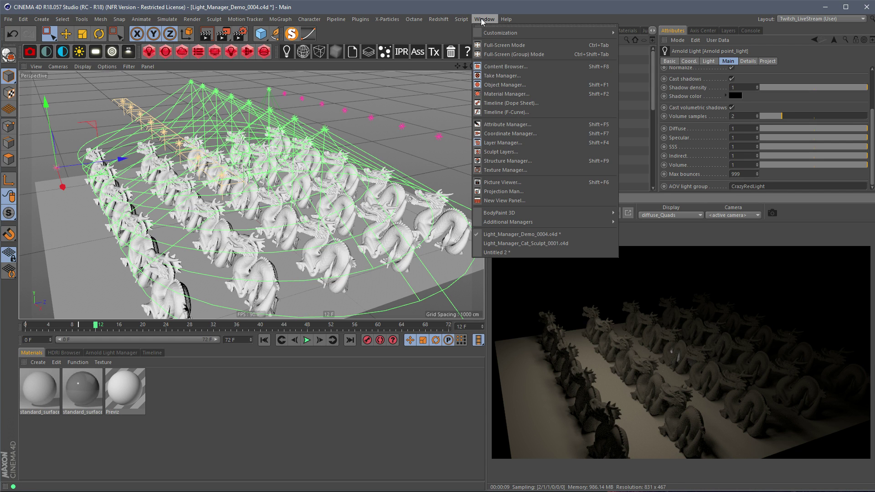
left_click(564, 244)
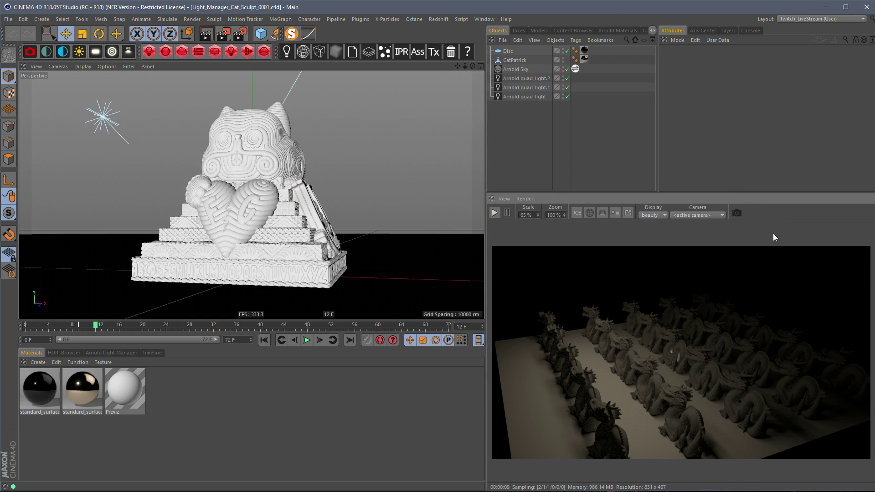
left_click(494, 213)
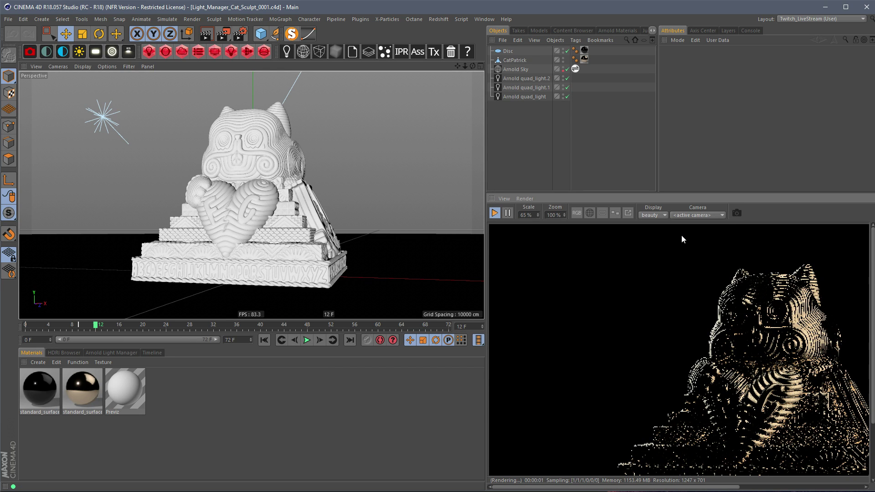
Try preview render scales of 50% and 40%, settle on 45%, and widen the preview area to fit the whole image
left_click_drag(534, 215, 503, 214)
type("50")
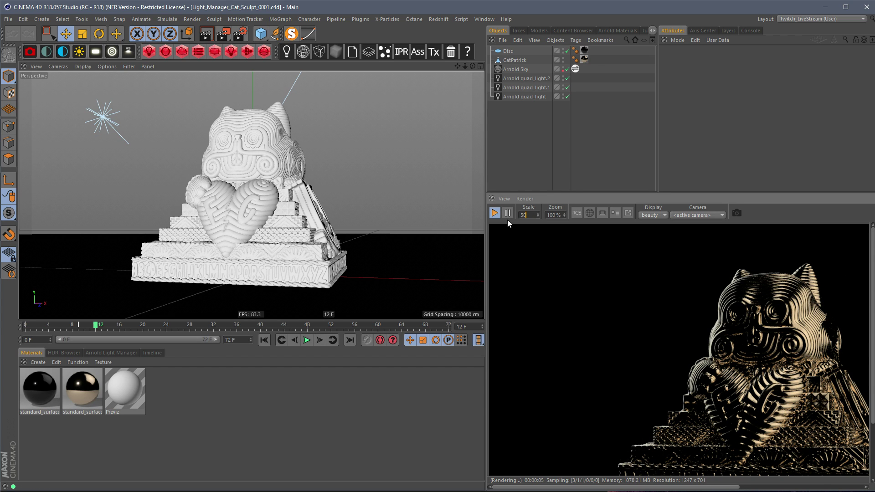
key("Return")
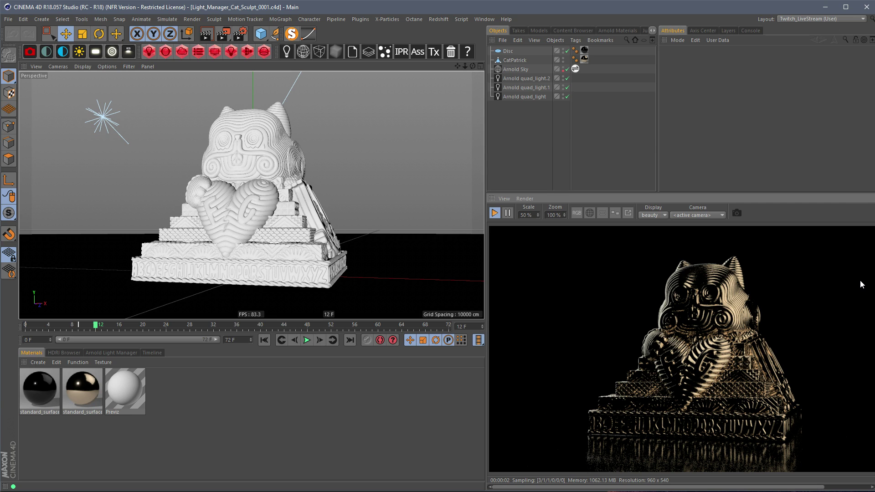
left_click(527, 215)
type("40")
key("Return")
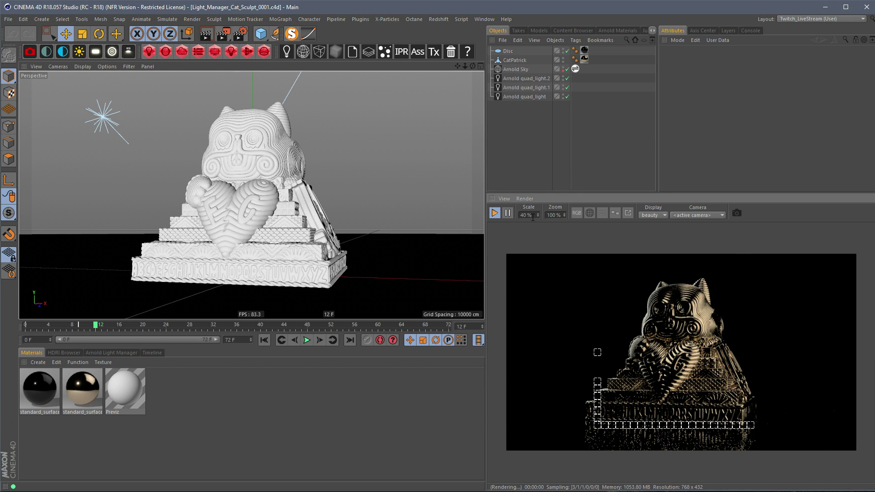
double_click(532, 215)
type("45")
key("Return")
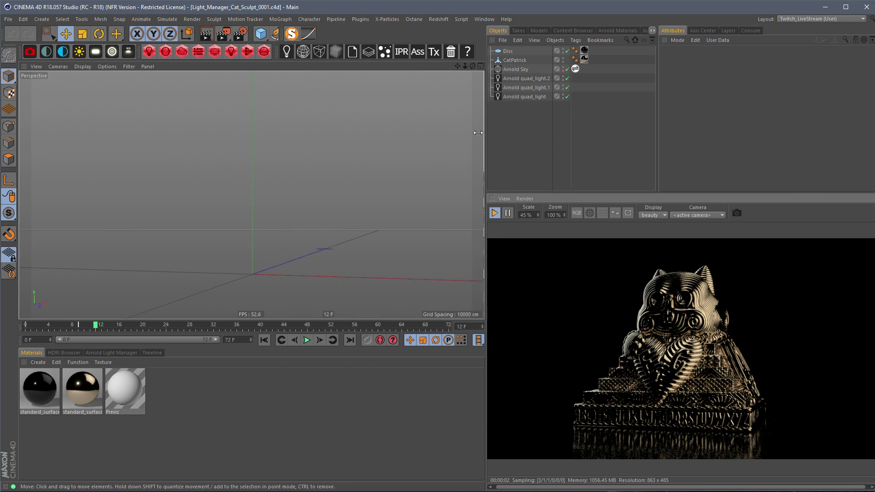
left_click_drag(486, 130, 462, 130)
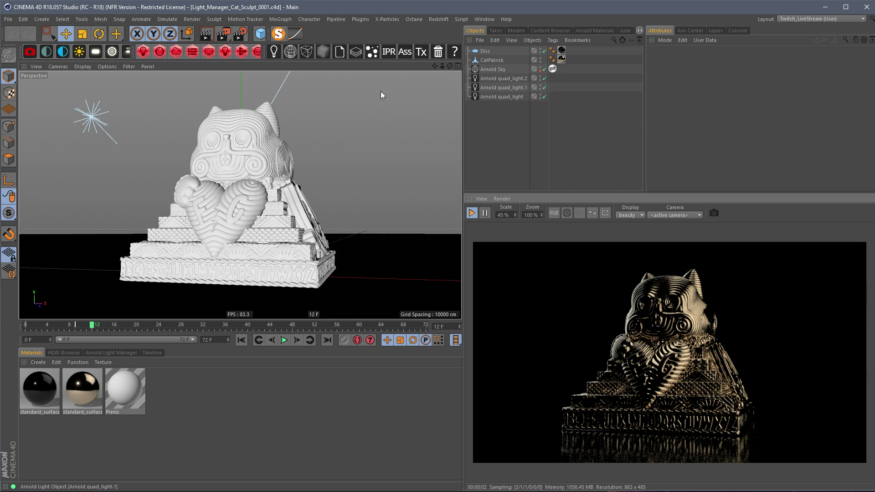
Check the settings of Arnold quad_light, deselect it, and show the Arnold Light Manager with an enlarged area for its light list
left_click(506, 96)
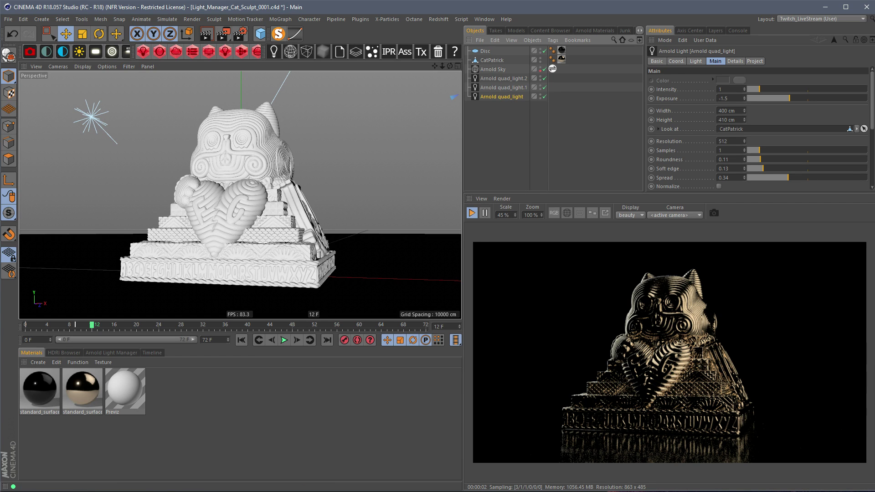
scroll(757, 127, "down", 5)
left_click(515, 132)
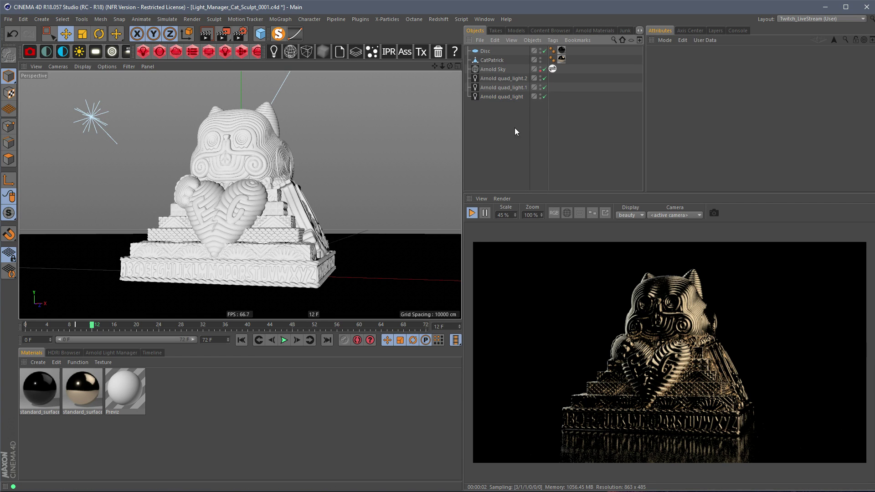
left_click(128, 352)
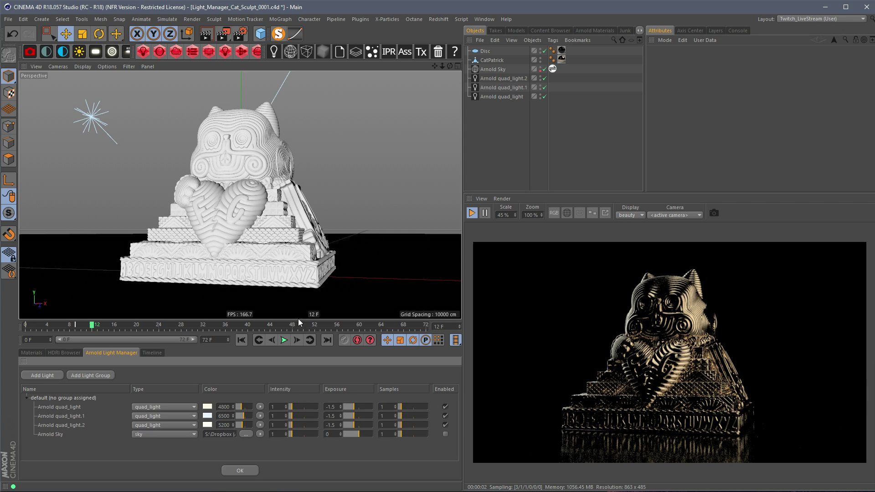
left_click_drag(391, 320, 391, 163)
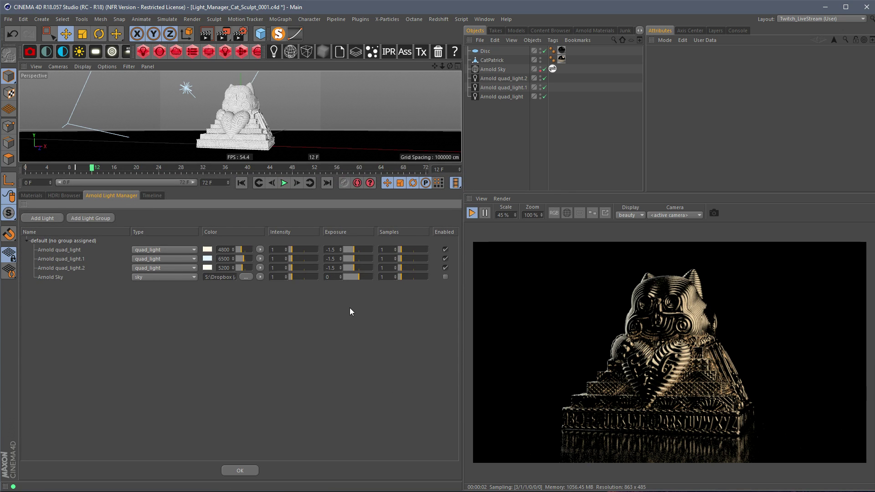
Preview each light's contribution alone by enabling only quad_light, quad_light.1, quad_light.2 and Arnold Sky in turn
left_click(447, 259)
left_click(446, 267)
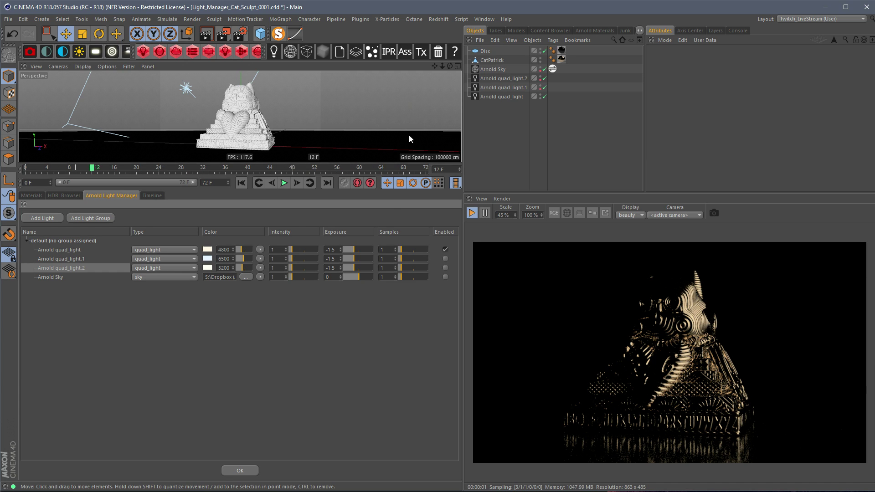
left_click(445, 250)
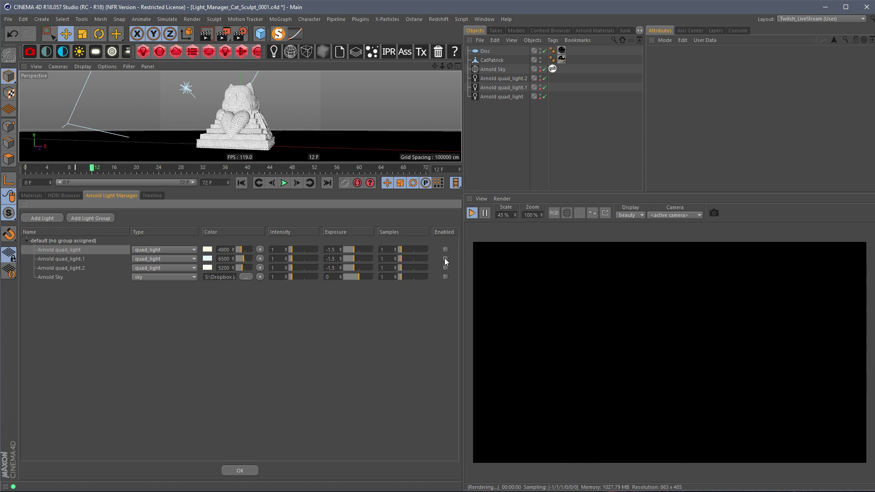
left_click(445, 258)
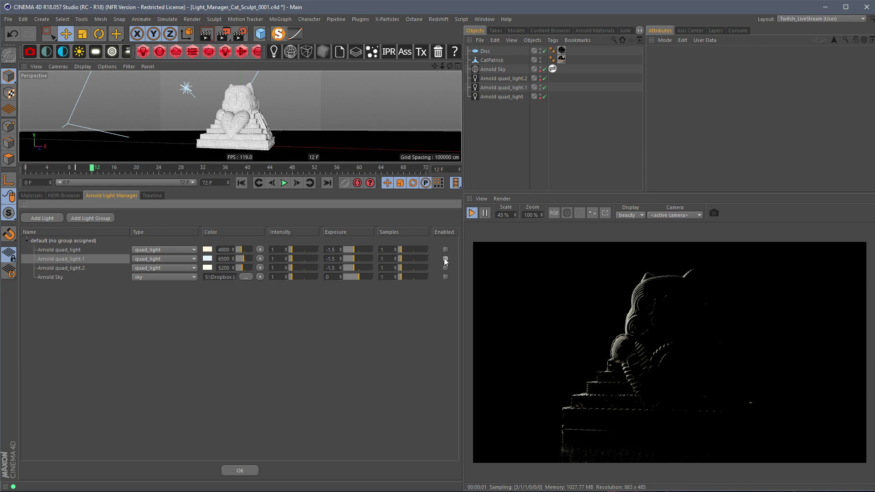
left_click(445, 258)
left_click(446, 268)
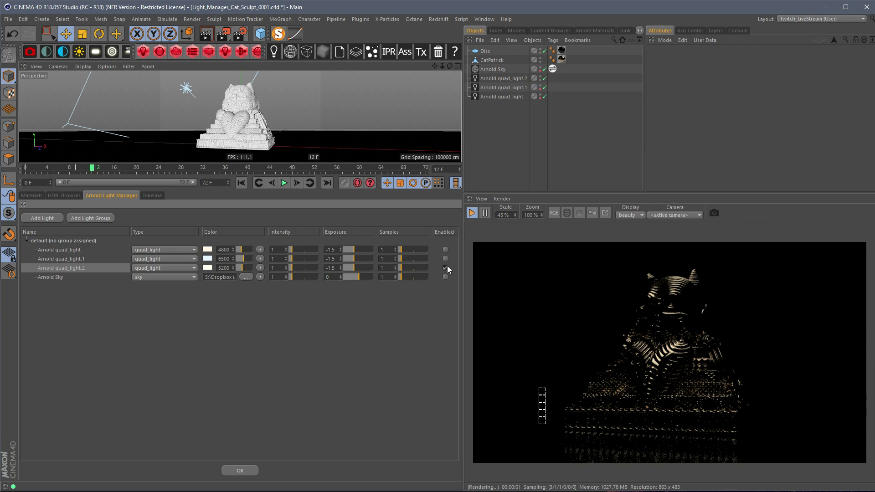
left_click(446, 268)
left_click(445, 277)
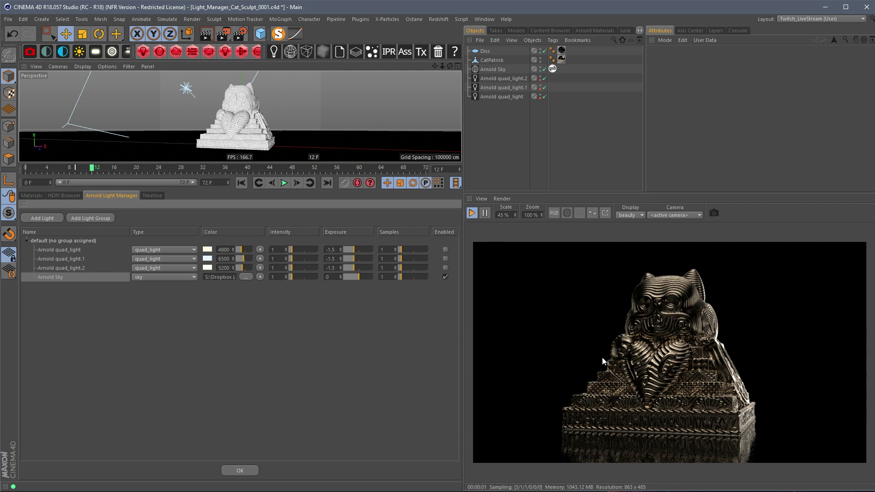
Disable Arnold Sky and add a new light group in the Arnold Light Manager
left_click(447, 277)
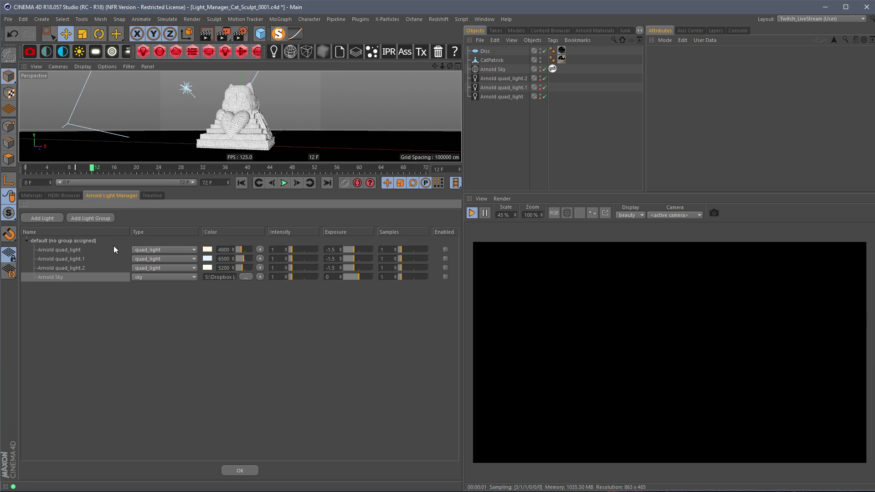
left_click(103, 220)
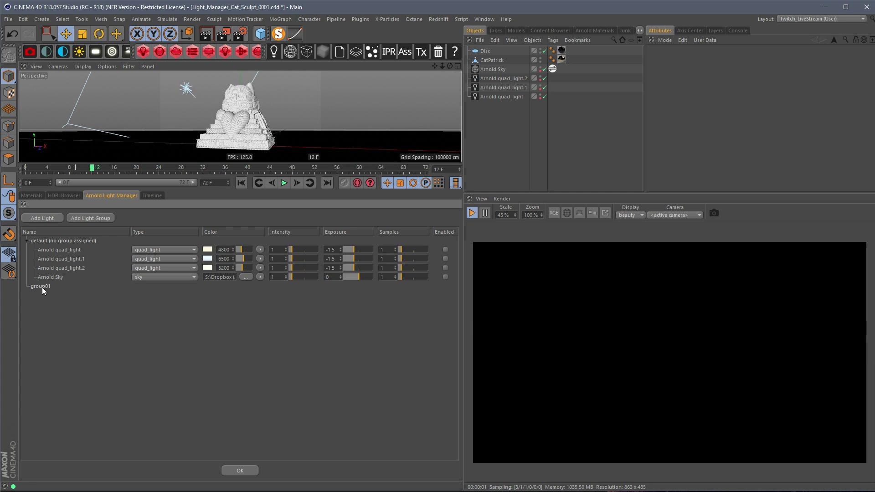
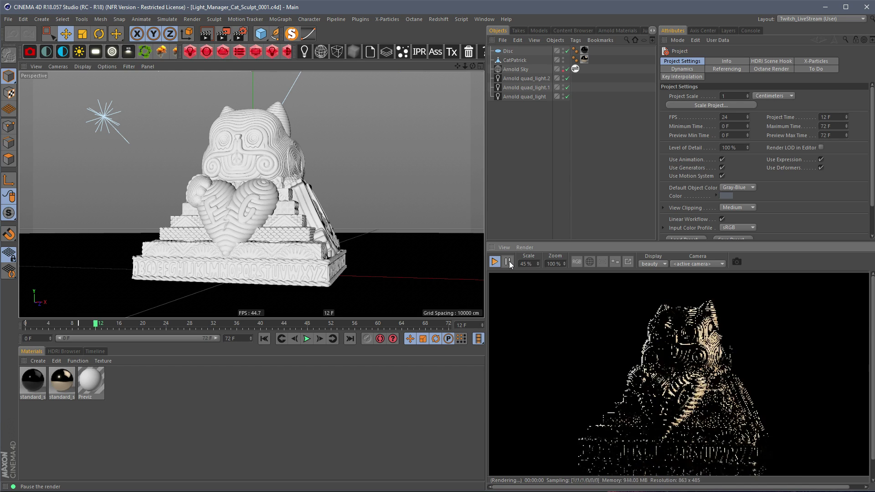
Open the Arnold Light Manager in its own window, review the cat scene's lights, and close it
left_click(312, 56)
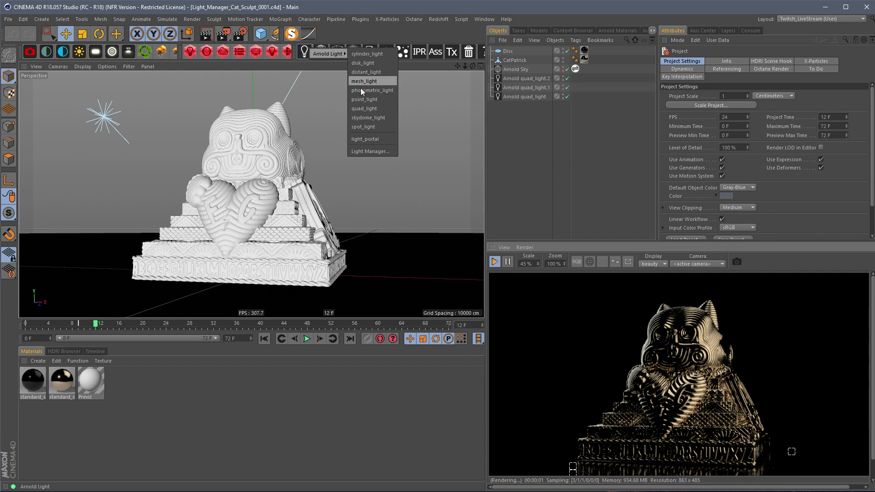
left_click(359, 153)
left_click_drag(370, 70, 331, 234)
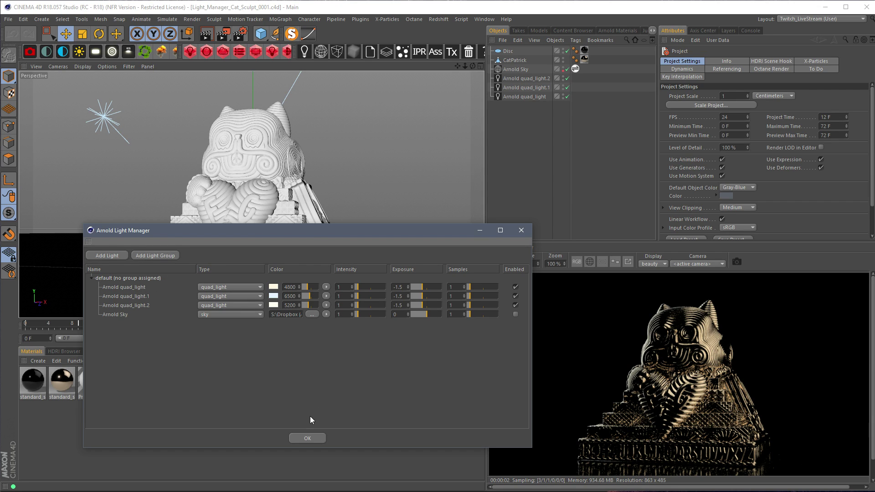
left_click(529, 231)
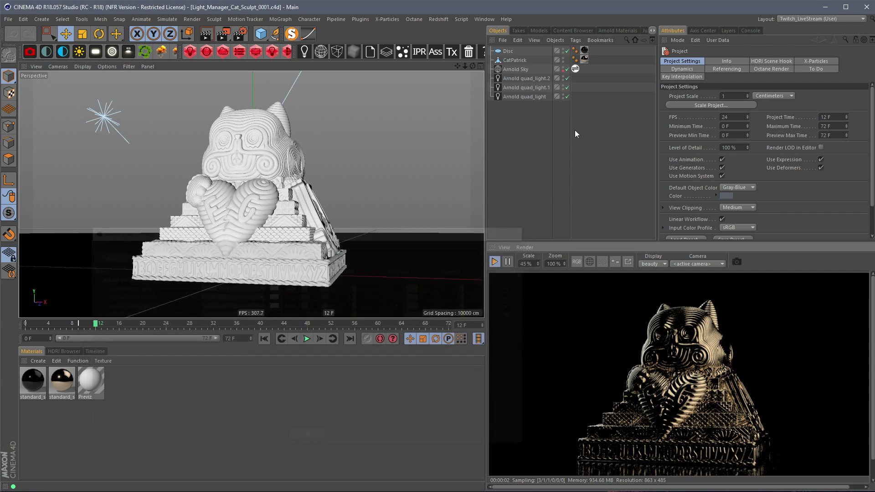
Disable Arnold Sky, quad_light.1 and quad_light.2, and assign Arnold quad_light to the AOV light group KeyLight
left_click(525, 96)
scroll(765, 183, "down", 3)
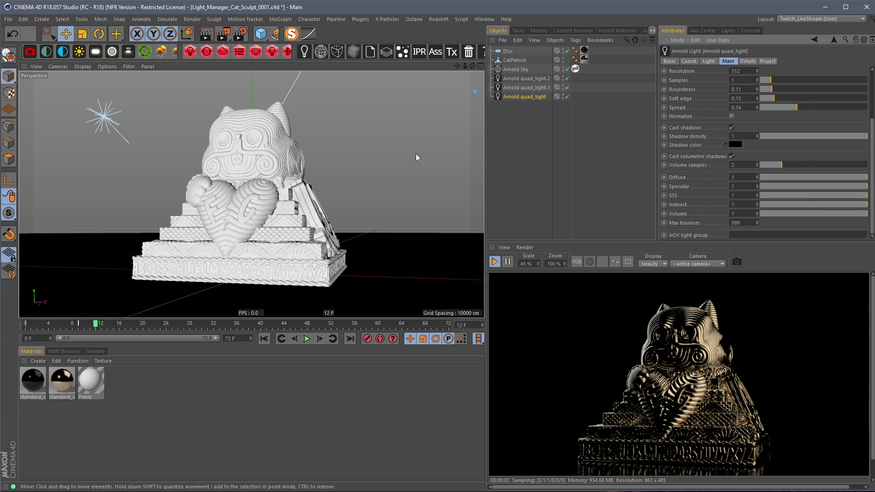
left_click_drag(567, 88, 568, 68)
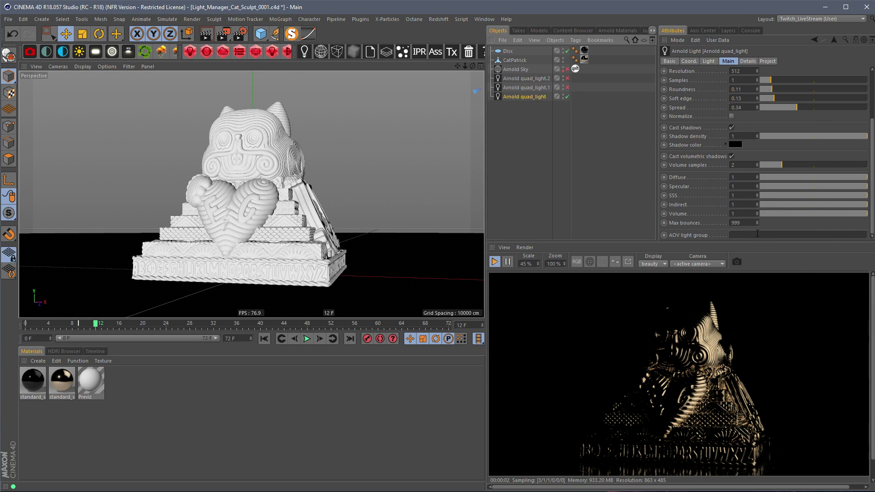
left_click(765, 233)
type("K")
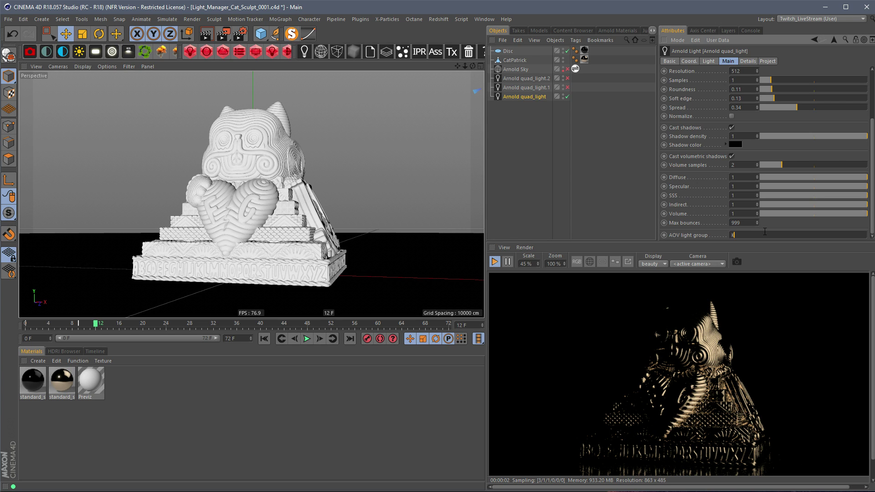
type("eyLight")
key("Return")
Select Arnold quad_light.1 and isolate it by enabling it and disabling Arnold quad_light
left_click(549, 88)
left_click(567, 87)
left_click(567, 96)
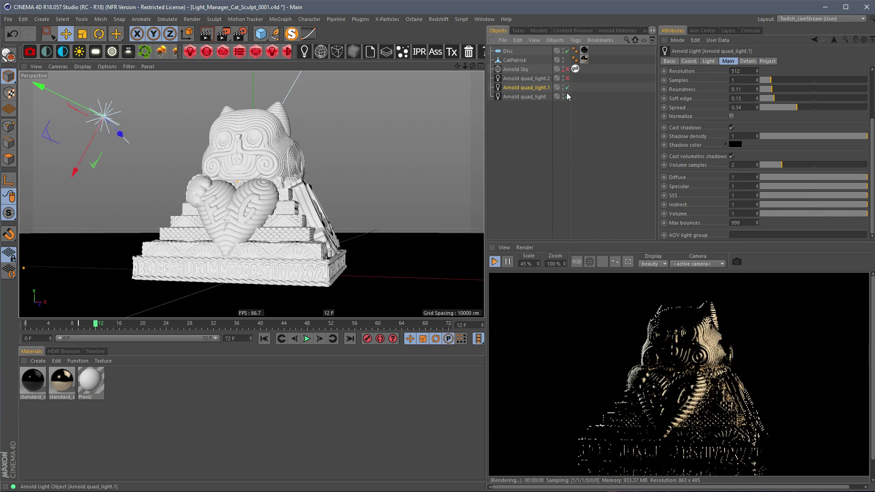
Assign Arnold quad_light.1 to an AOV light group named RimLight
left_click(744, 235)
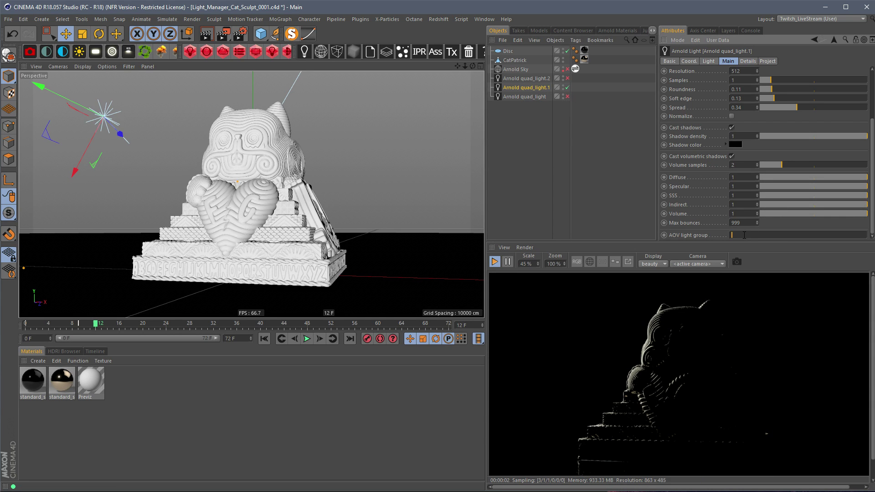
type("RimLight")
key("Return")
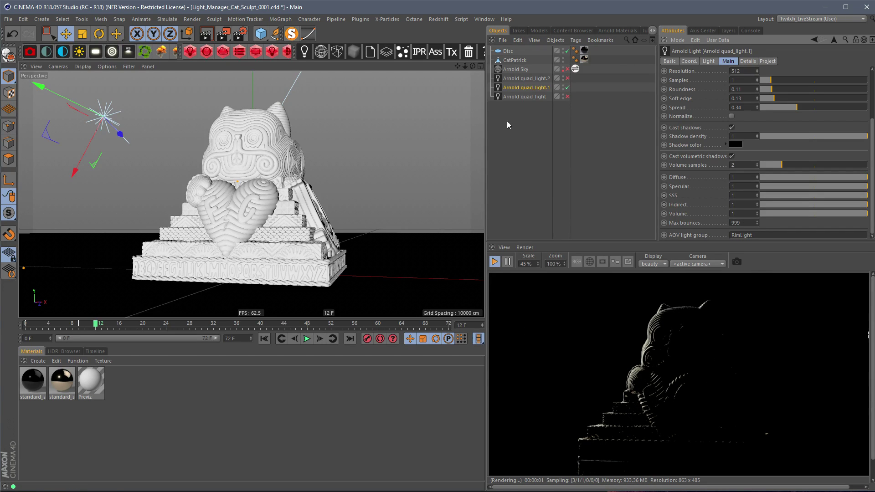
Disable Arnold quad_light.1, enable Arnold quad_light.2, and set the latter's AOV light group to TopFill
left_click(567, 87)
left_click(568, 78)
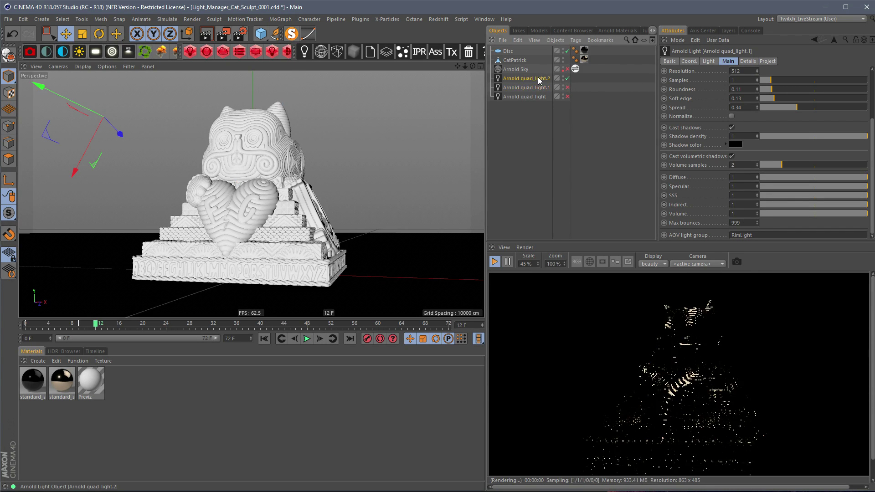
left_click(752, 237)
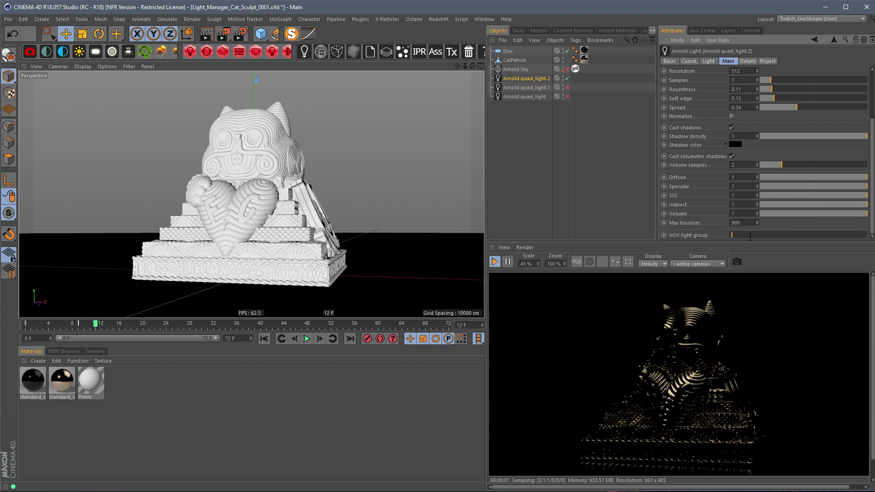
type("TopFill")
key("Return")
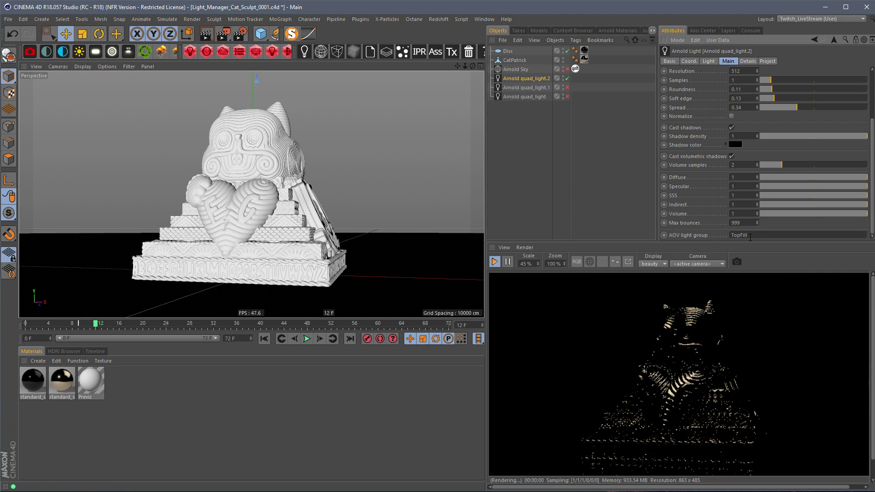
Set the Arnold Sky's AOV light group to HDRILink
left_click(516, 70)
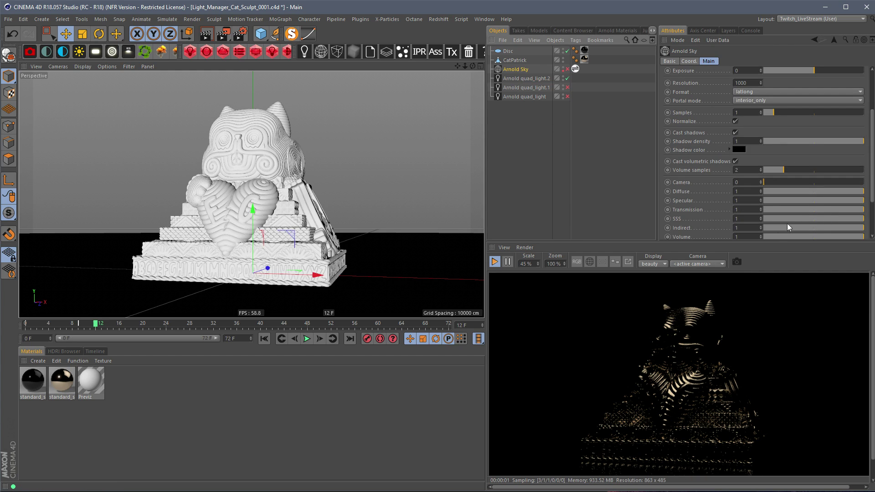
scroll(766, 173, "down", 3)
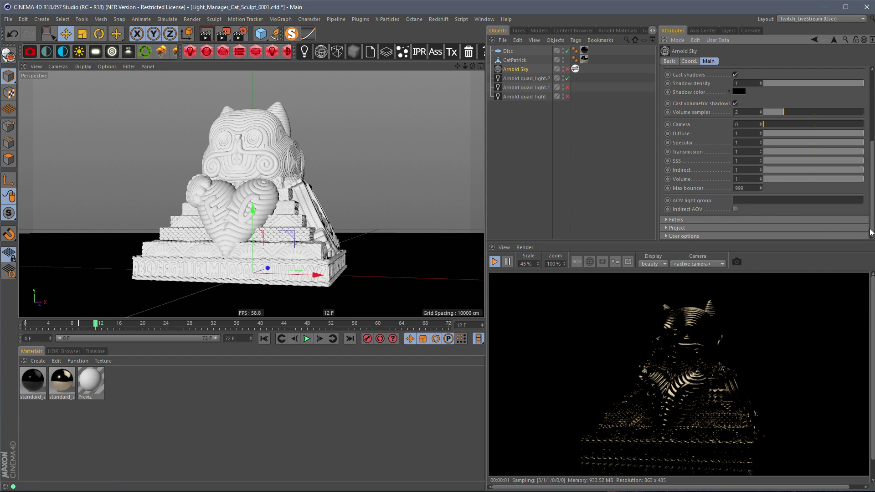
left_click(769, 198)
type("Sk")
key("BackSpace")
key("BackSpace")
type("HD")
key("BackSpace")
type("nk")
key("Return")
Enable the Arnold Sky and the remaining disabled quad lights so that all lights contribute to the render
left_click(567, 87)
left_click(567, 96)
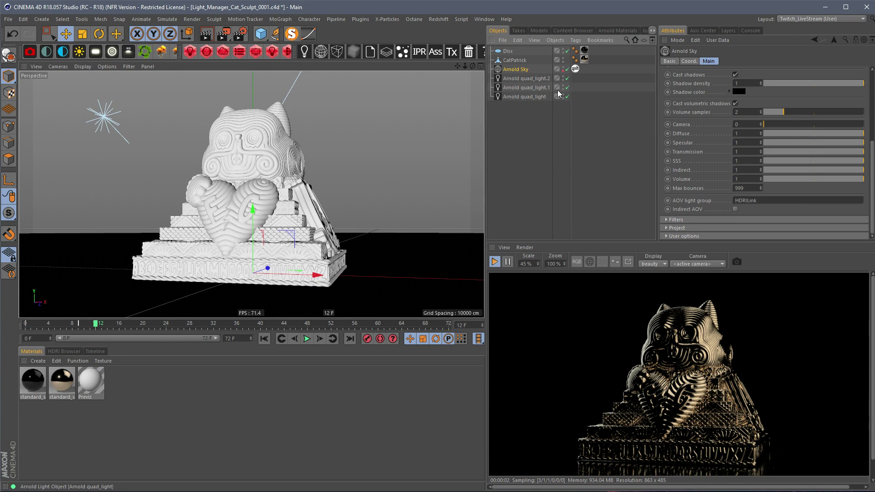
left_click(564, 71)
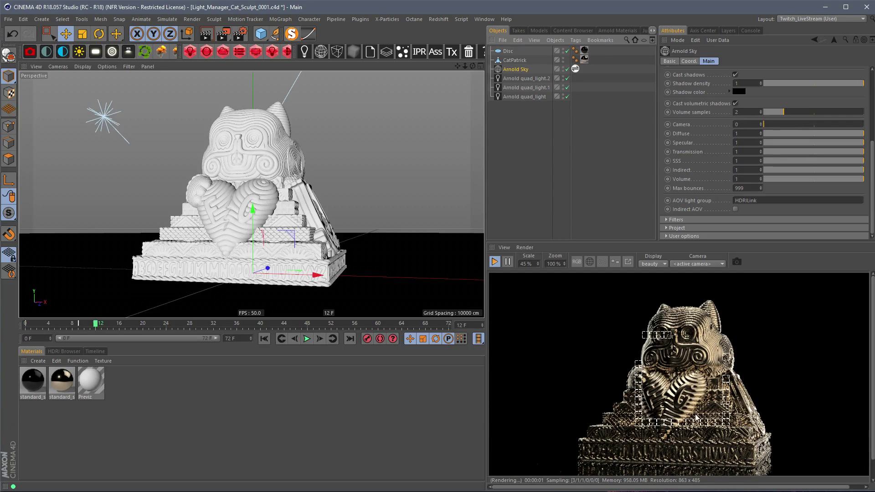
Enable AOV output and All light groups for the beauty AOV of the display driver in the Arnold render settings
left_click(241, 36)
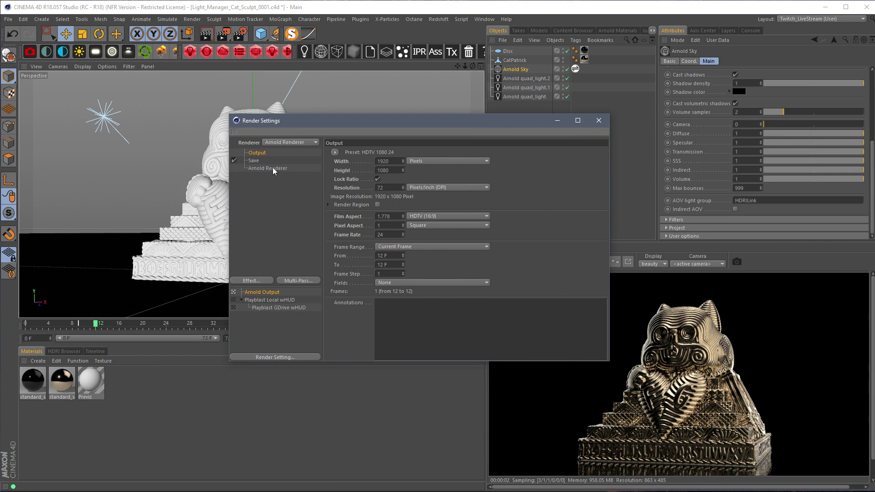
left_click(273, 168)
left_click(402, 154)
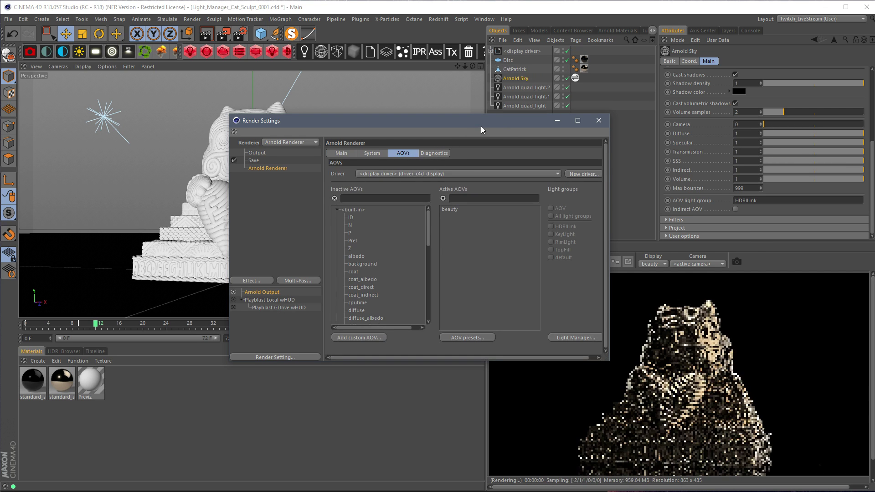
left_click_drag(481, 122, 419, 101)
left_click(390, 189)
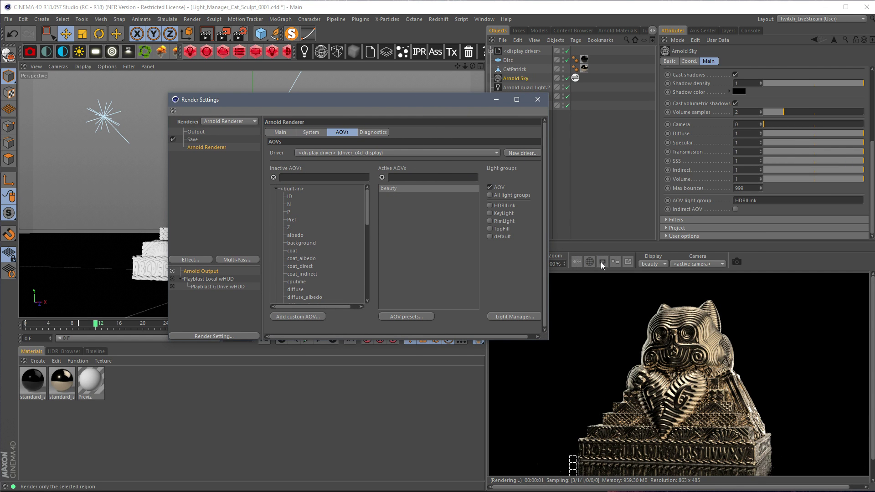
left_click(500, 194)
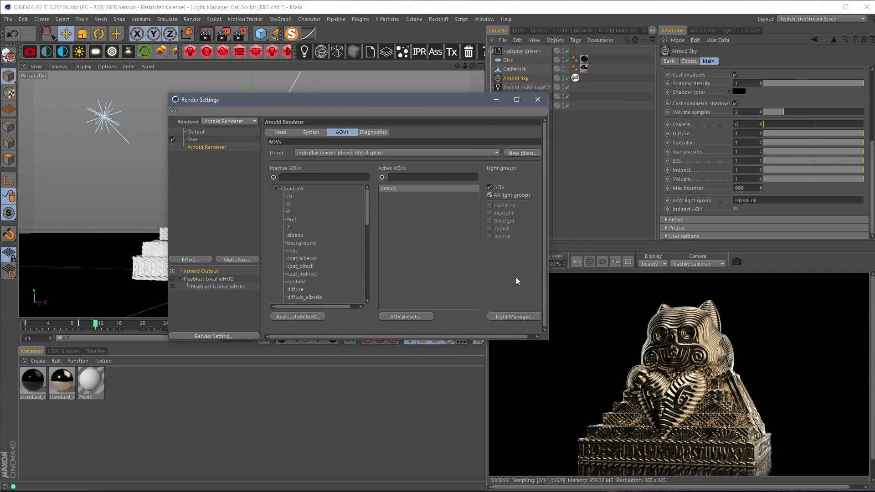
left_click(537, 100)
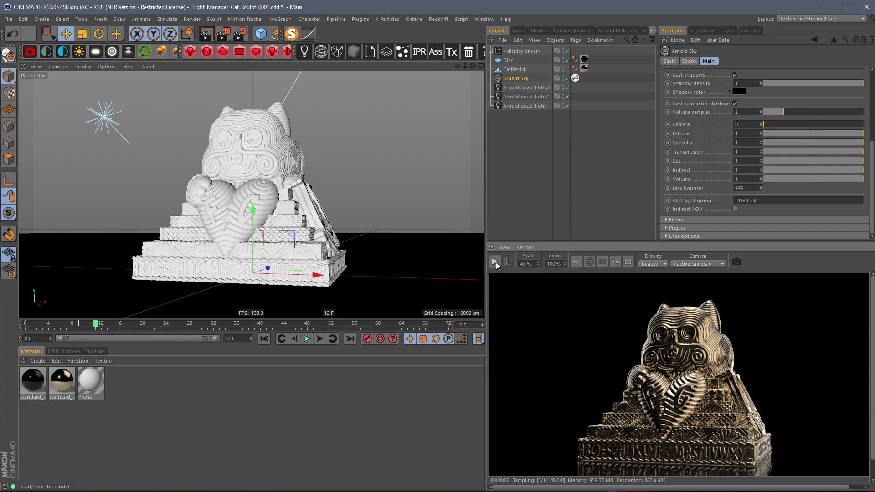
Examine the beauty AOVs for HDRILink, KeyLight, RimLight, TopFill and default in the live render, and return to the full beauty
left_click(654, 265)
left_click(663, 292)
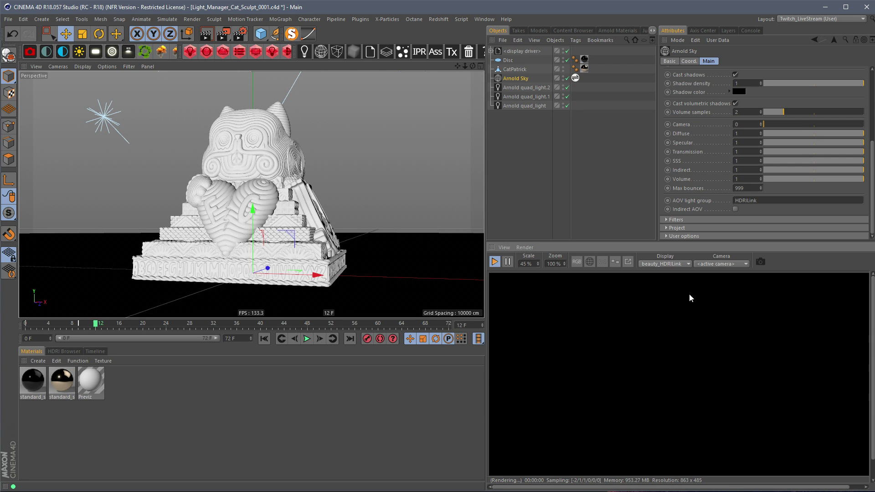
left_click(674, 264)
left_click(673, 301)
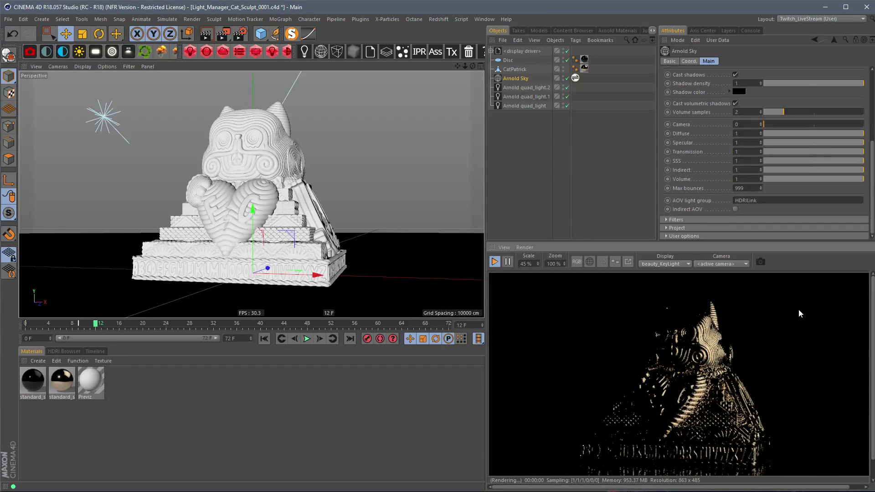
left_click(673, 265)
left_click(675, 310)
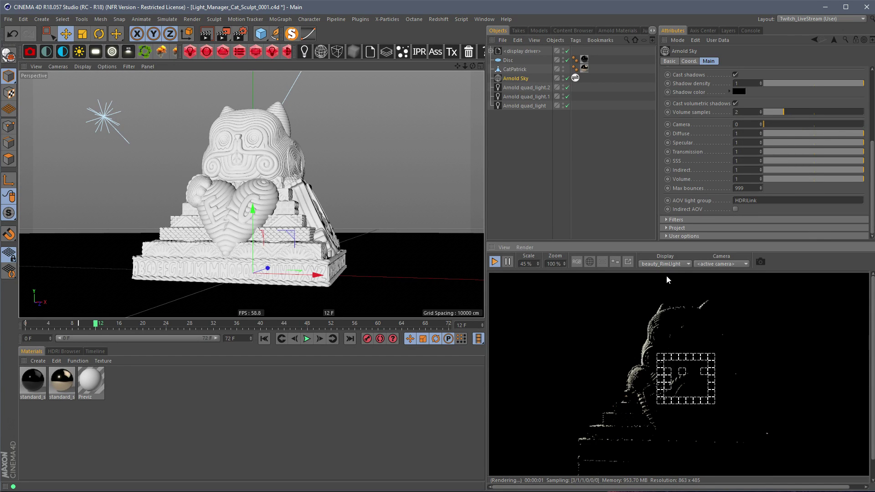
left_click(673, 264)
left_click(676, 319)
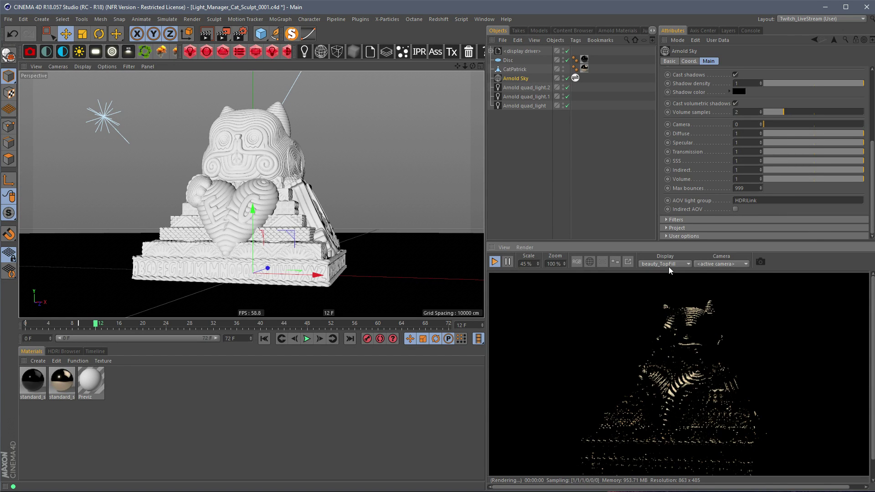
left_click(673, 264)
left_click(666, 328)
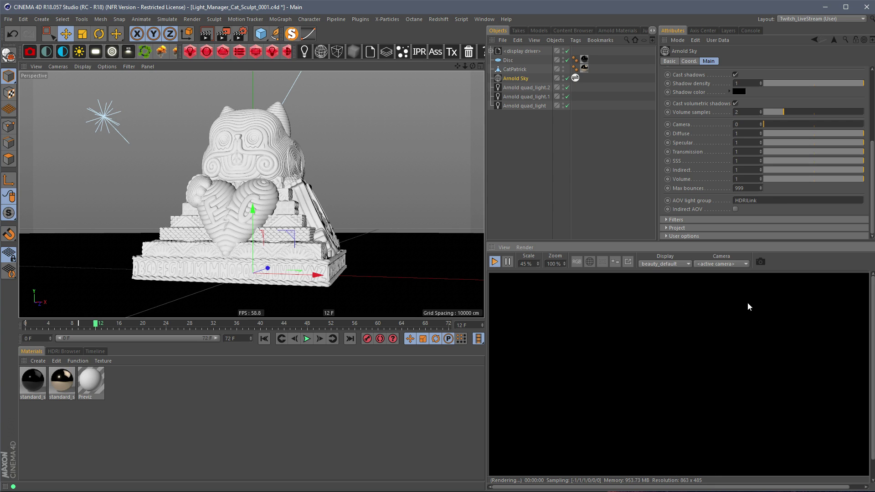
left_click(652, 265)
left_click(656, 274)
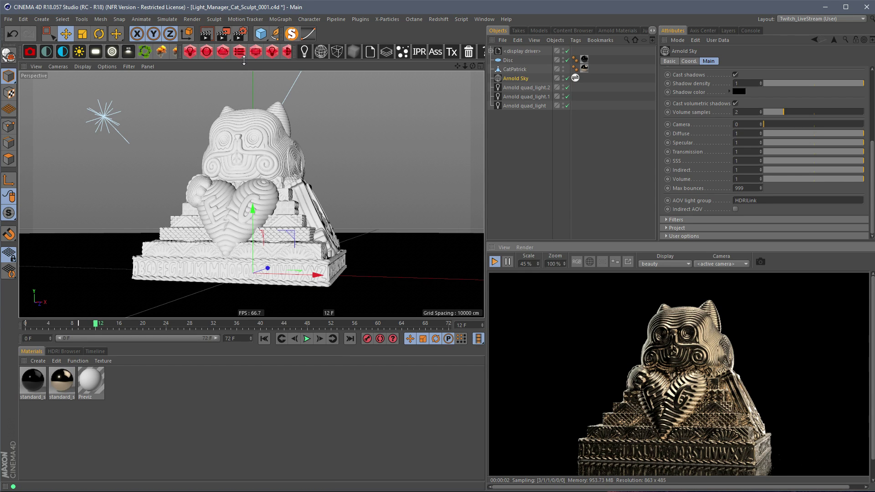
Review the render settings for saving the multi-pass image, including its file path and OpenEXR compression options
left_click(241, 33)
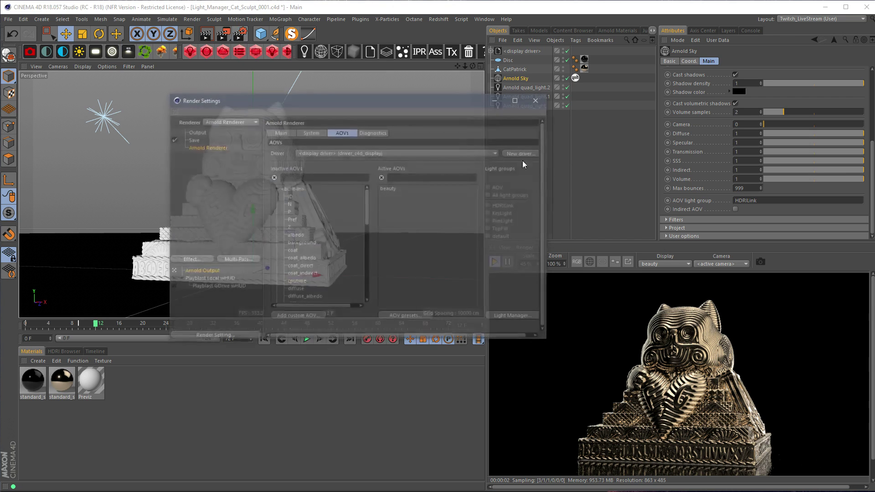
left_click(281, 158)
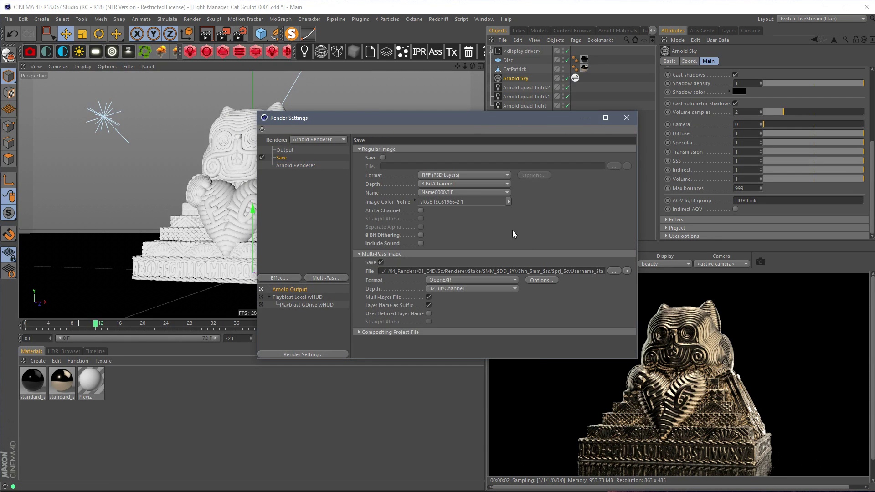
left_click_drag(467, 361, 458, 454)
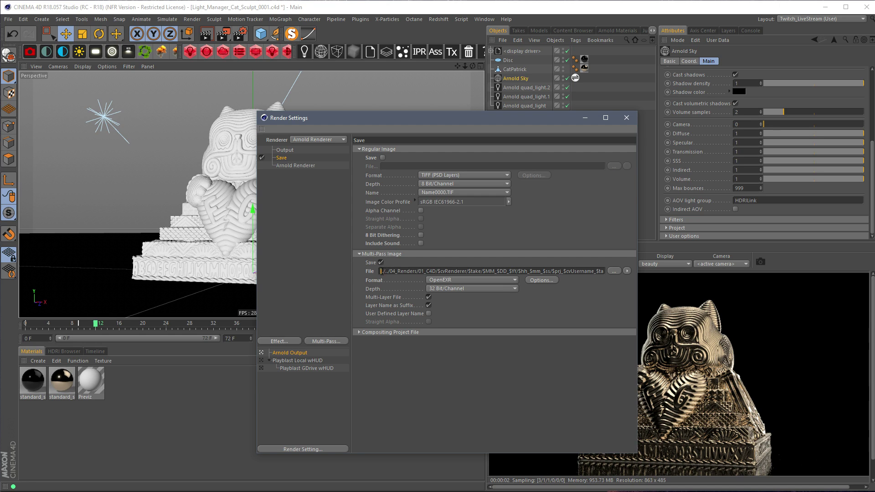
left_click_drag(382, 271, 603, 271)
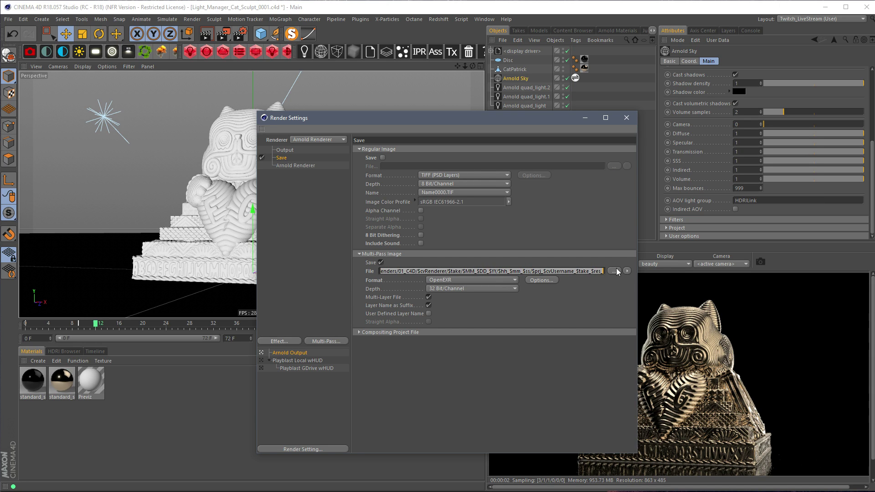
left_click(604, 292)
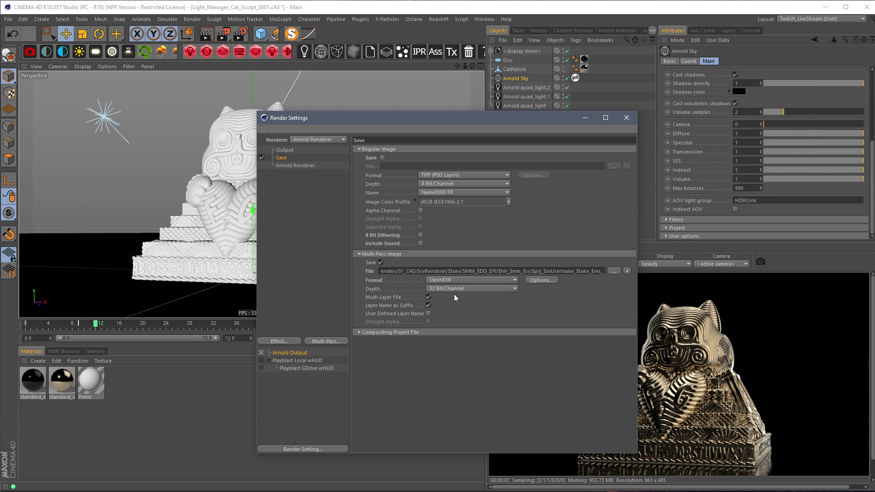
left_click(542, 280)
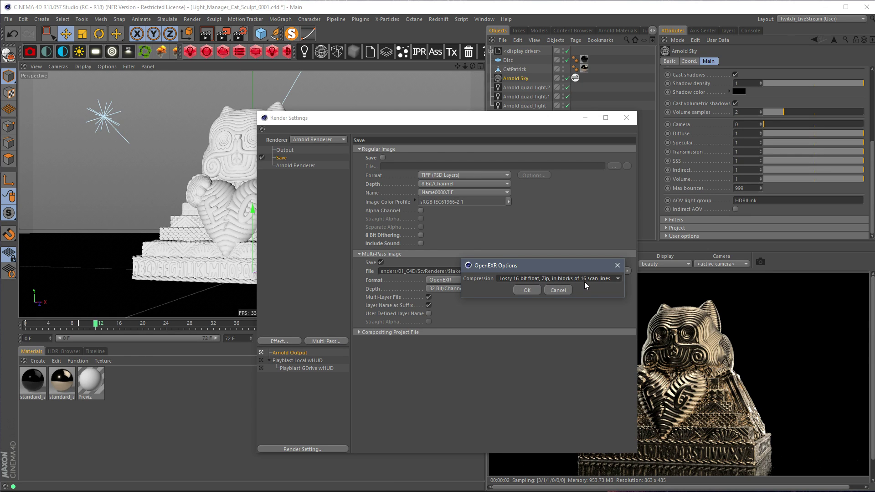
left_click(564, 292)
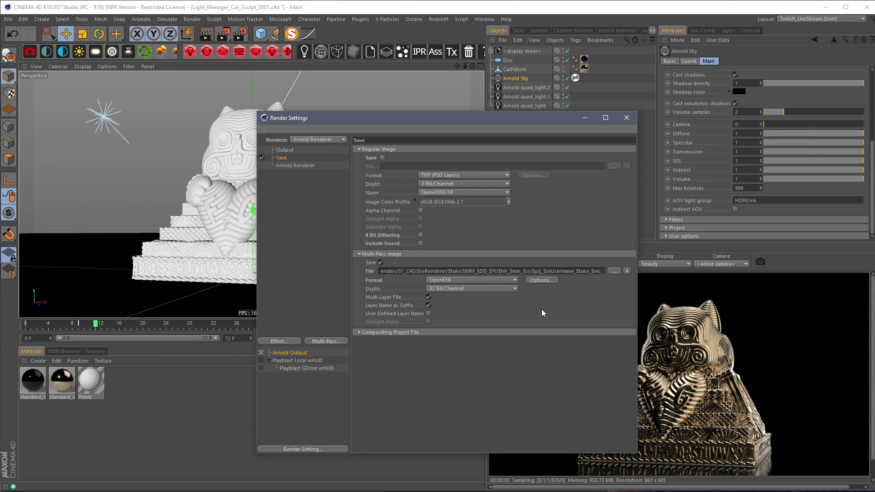
Render the current frame to the Picture Viewer, with its window resized and the whole image in view
left_click_drag(469, 118, 421, 108)
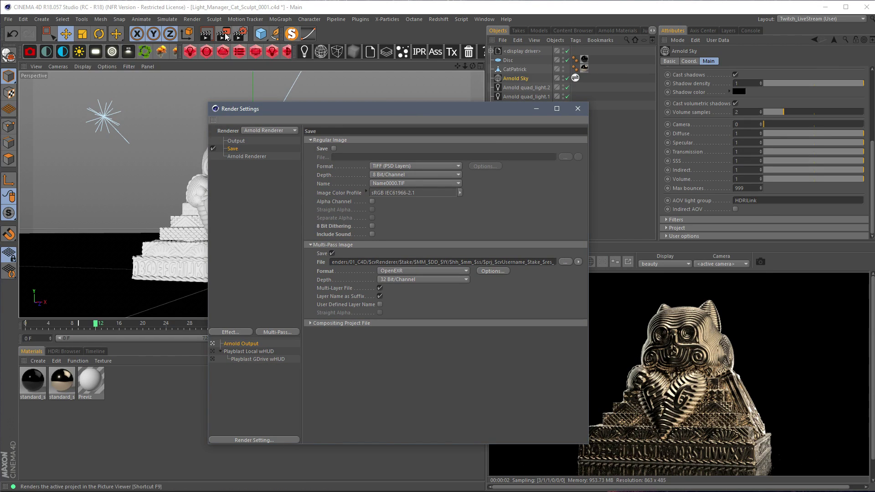
left_click(224, 35)
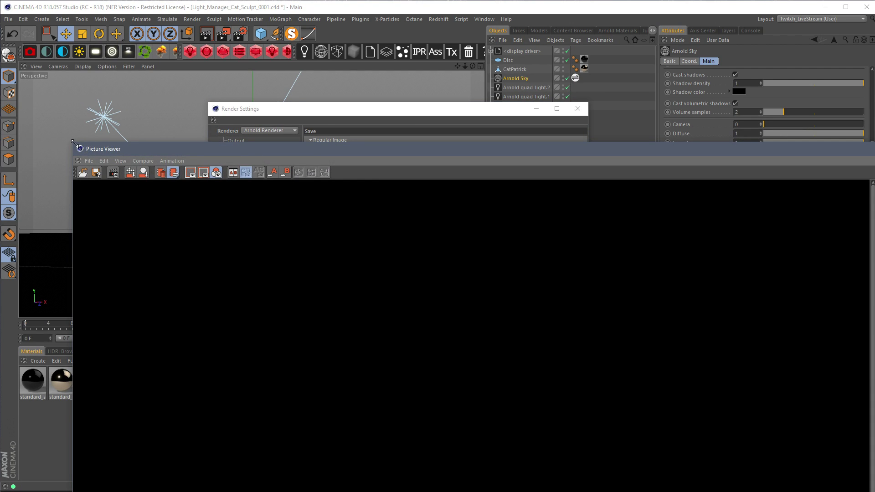
left_click_drag(75, 144, 334, 295)
left_click_drag(435, 306, 202, 67)
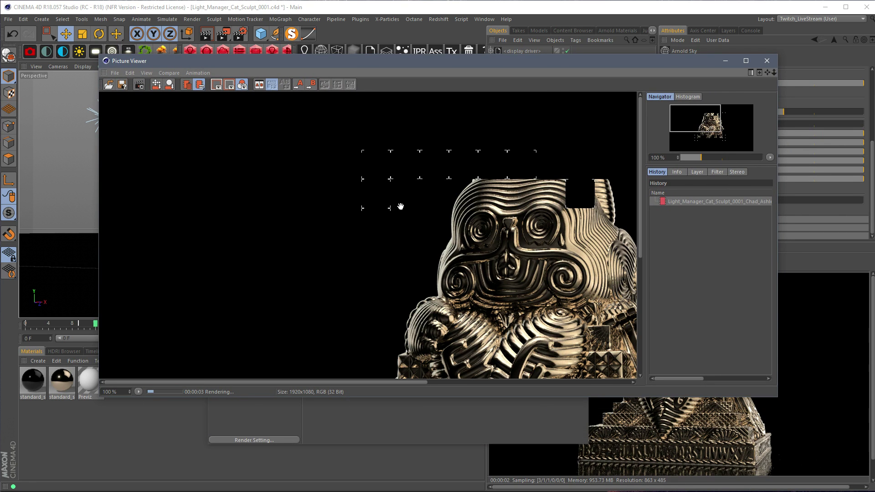
scroll(410, 221, "down", 1)
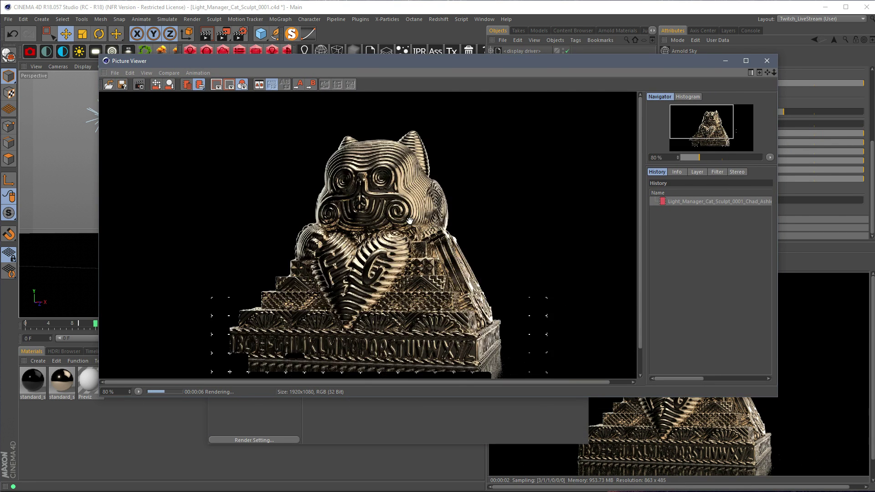
scroll(410, 221, "down", 2)
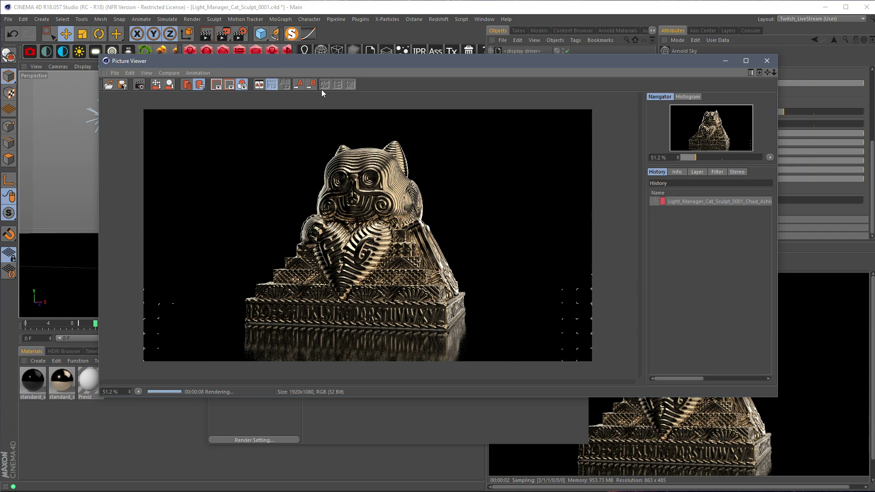
Inspect the rendered layers one at a time, from beauty_default through TopFill, RimLight and KeyLight to HDRILink
left_click(697, 175)
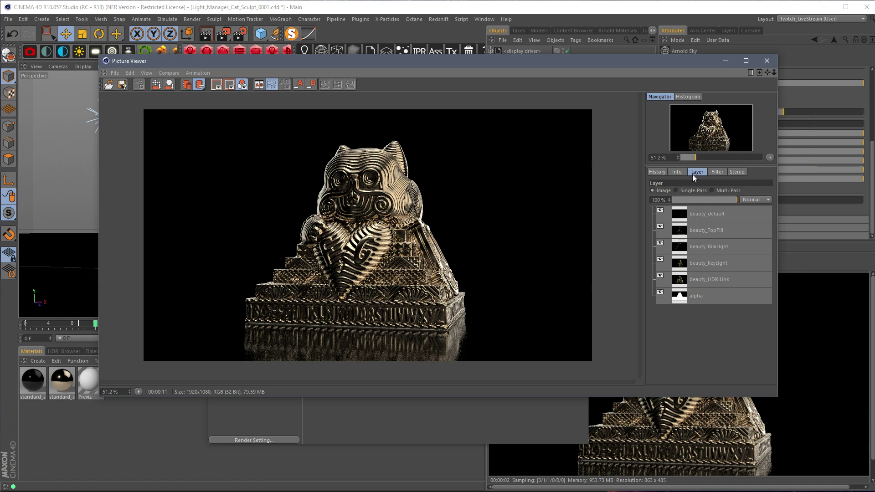
left_click(710, 217)
left_click(710, 232)
left_click(711, 253)
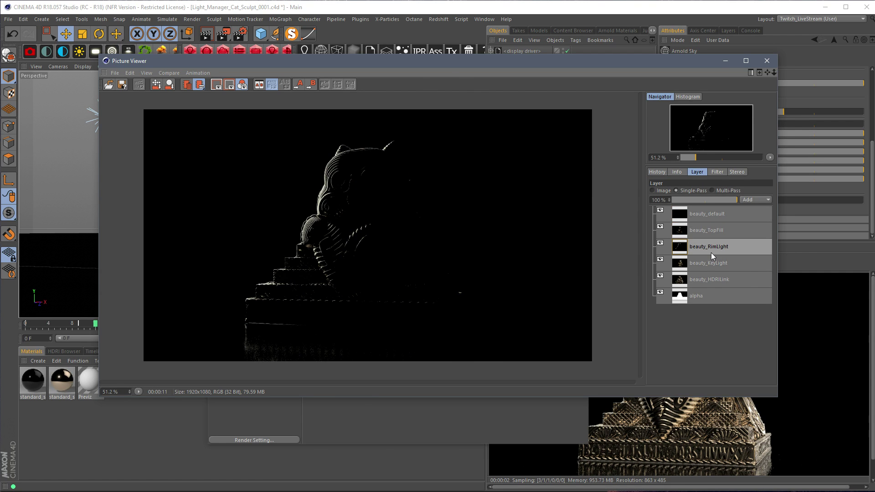
left_click(715, 267)
left_click(718, 280)
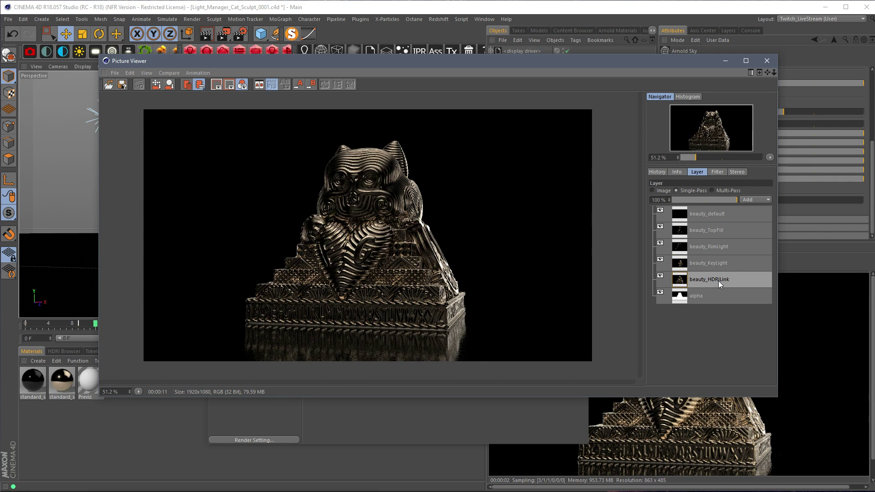
Compare the KeyLight, RimLight, TopFill and HDRILink beauty layers in the Picture Viewer
left_click(732, 263)
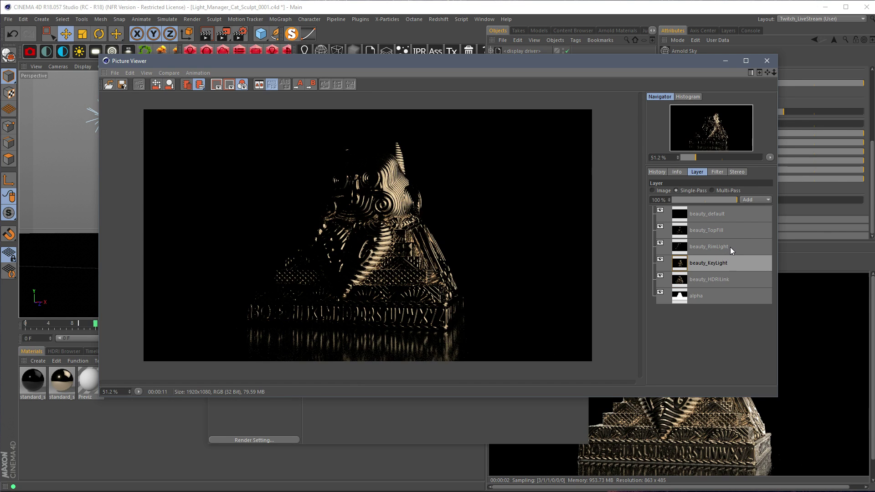
left_click(729, 244)
left_click(726, 230)
left_click(728, 280)
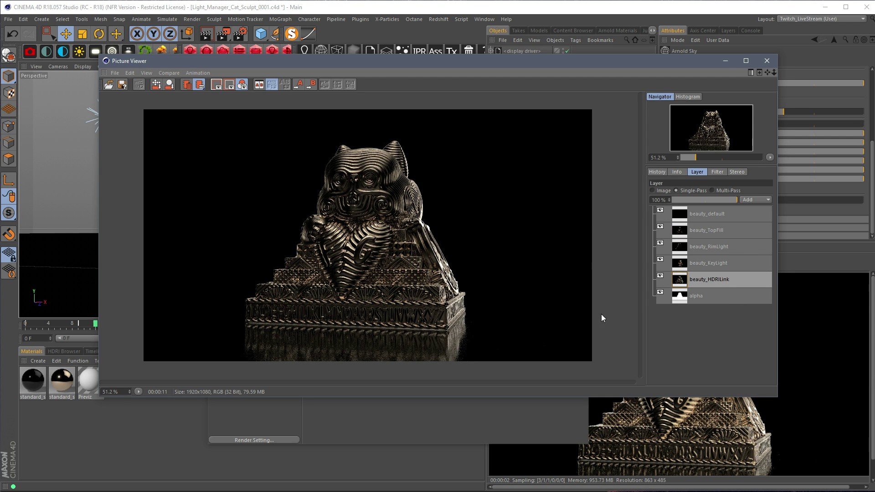
left_click_drag(608, 67, 602, 91)
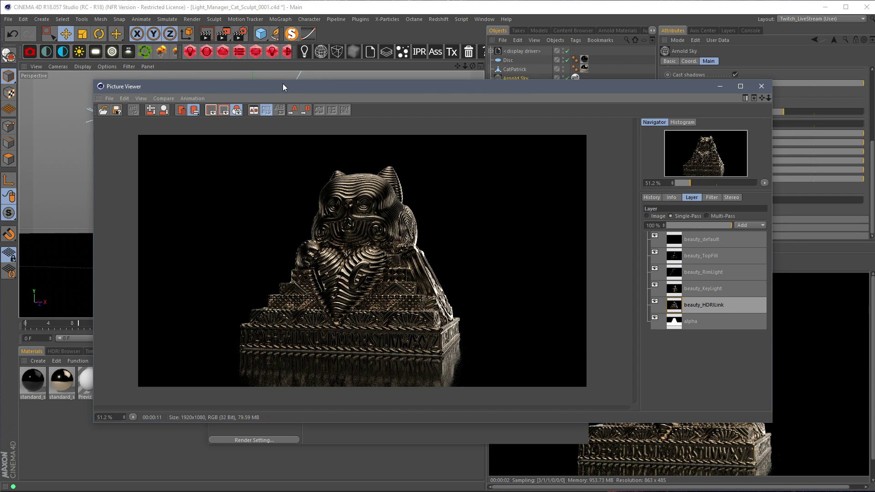
left_click_drag(282, 84, 313, 80)
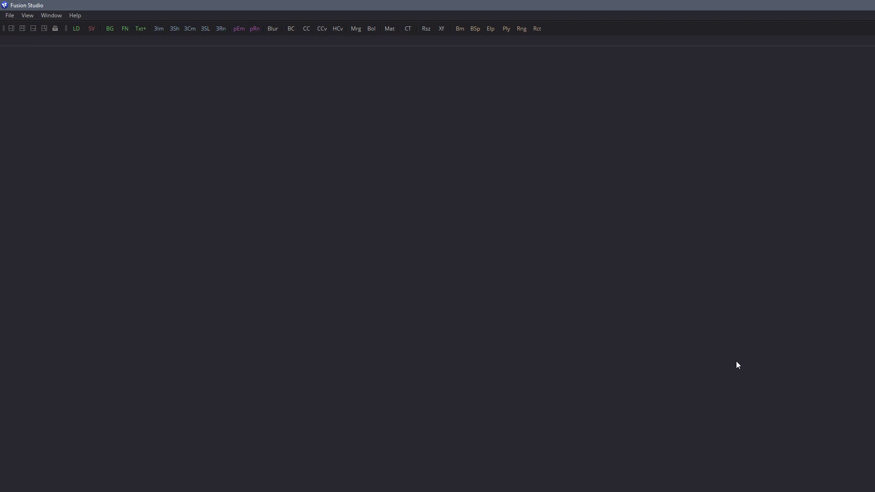
Switch to Fusion Studio and bring the file browser window over the empty composition
left_click_drag(617, 1, 440, 6)
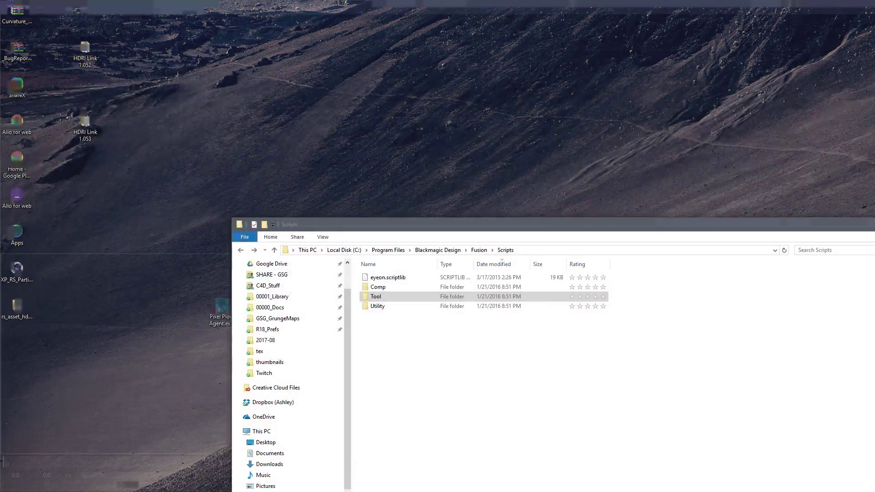
left_click_drag(363, 226, 874, 351)
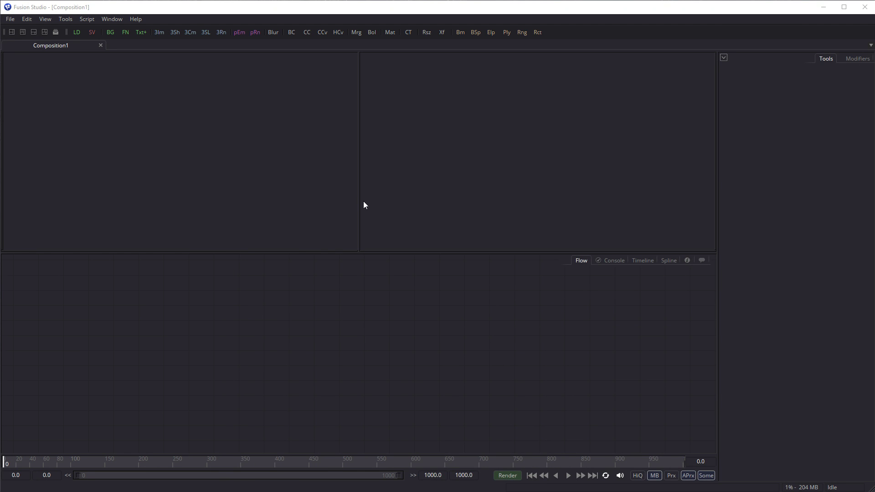
left_click_drag(669, 491, 616, 364)
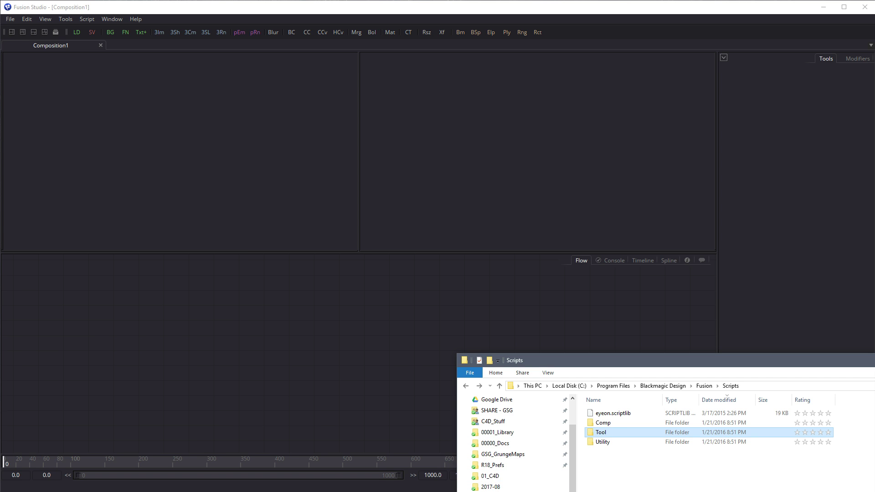
Browse from the Dropbox folder to Light_Manager_Arnold/04_Renders/01_C4D/Arnold_Renderer/Main
left_click(496, 491)
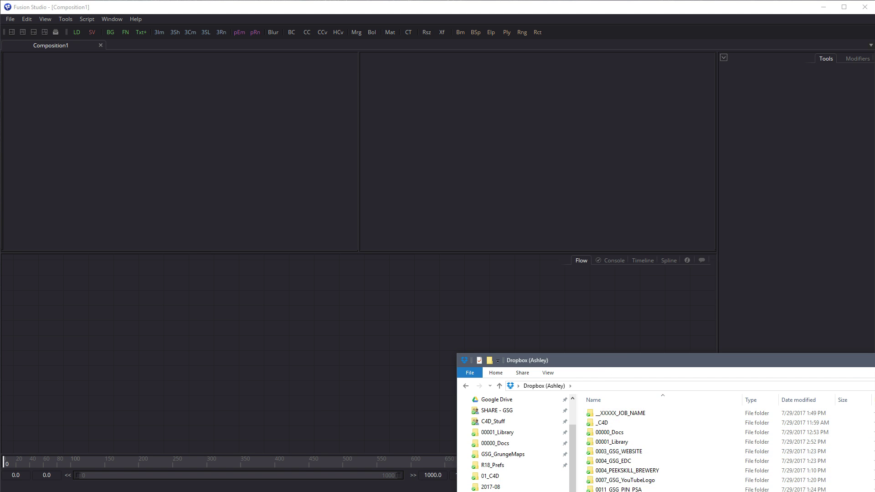
scroll(636, 491, "down", 8)
left_click_drag(659, 365, 617, 177)
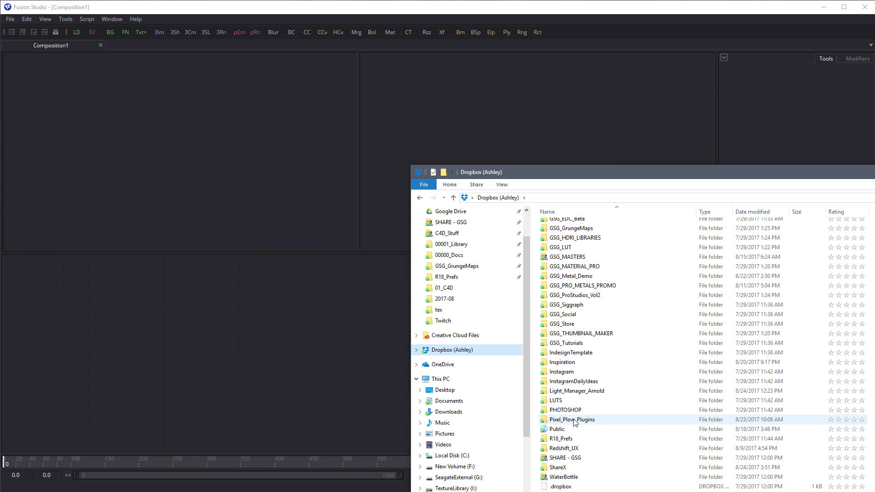
double_click(576, 391)
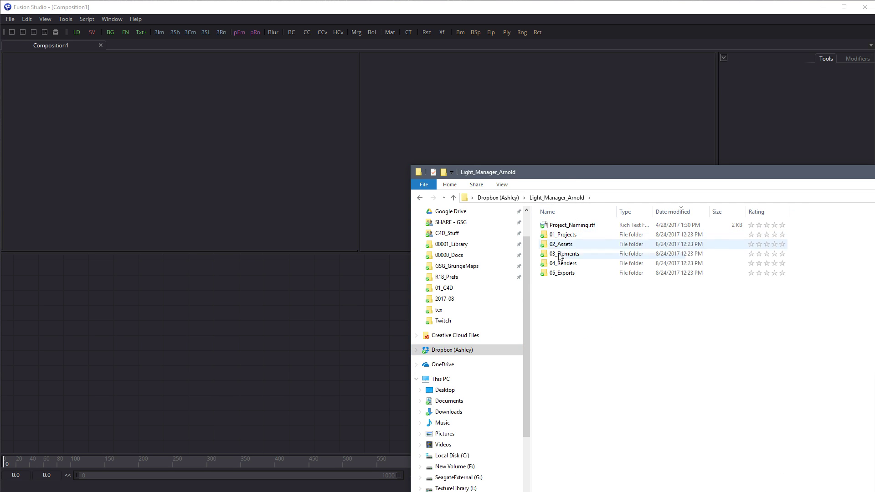
double_click(558, 225)
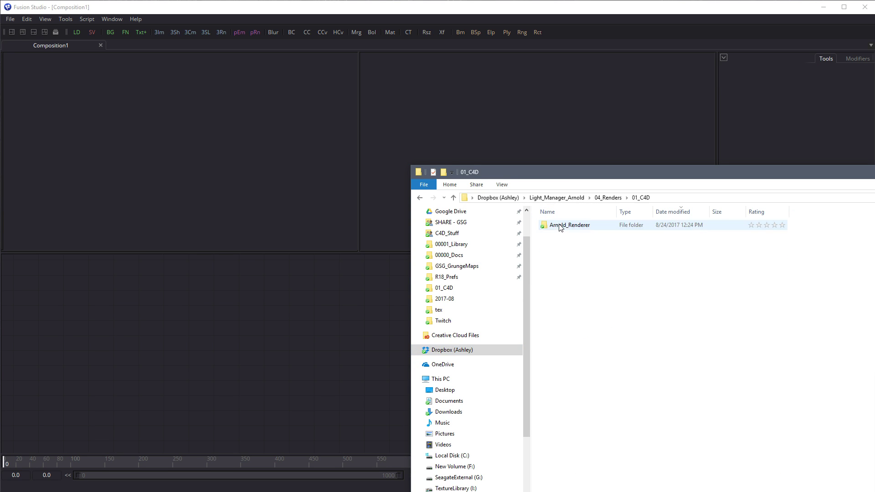
double_click(559, 226)
double_click(560, 225)
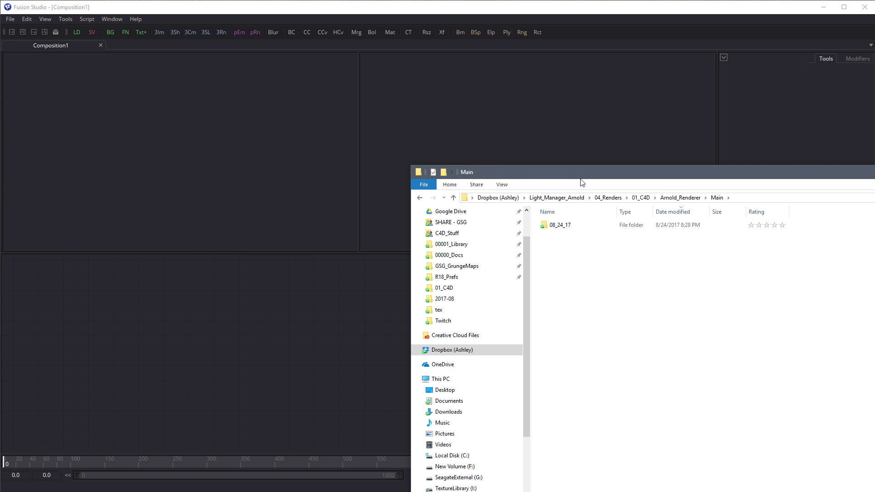
Open the 20_28_52 render folder inside 08_24_17, with the file browser's navigation pane narrowed and its whole window in view
left_click_drag(532, 280, 437, 280)
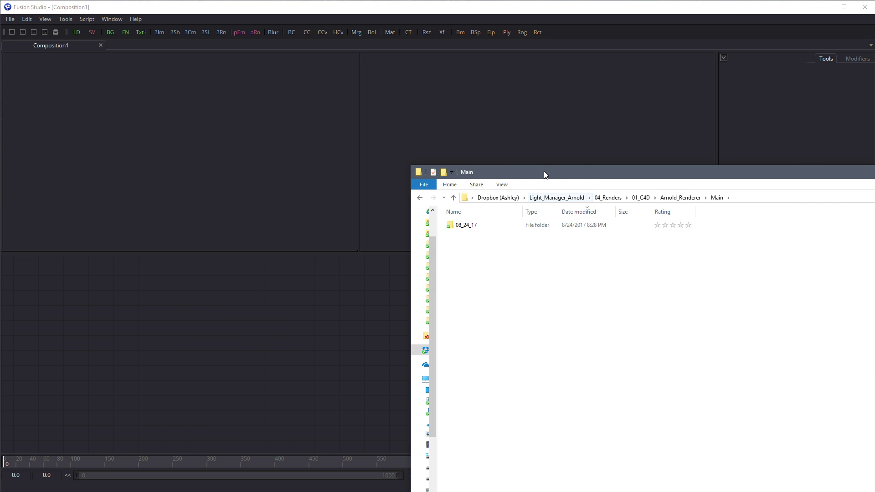
left_click_drag(545, 171, 411, 161)
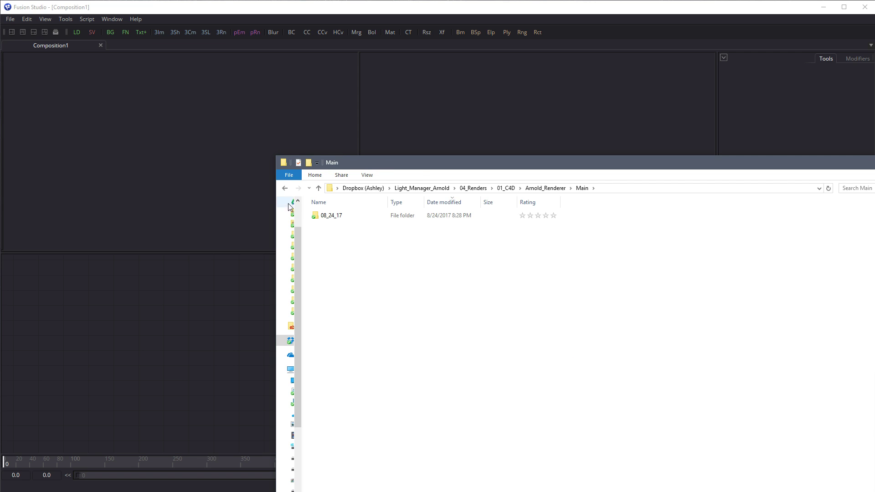
double_click(337, 217)
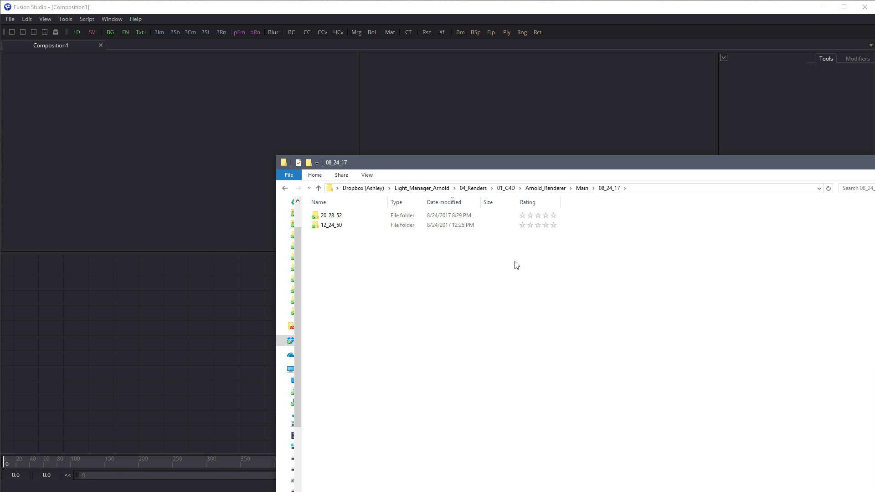
double_click(332, 216)
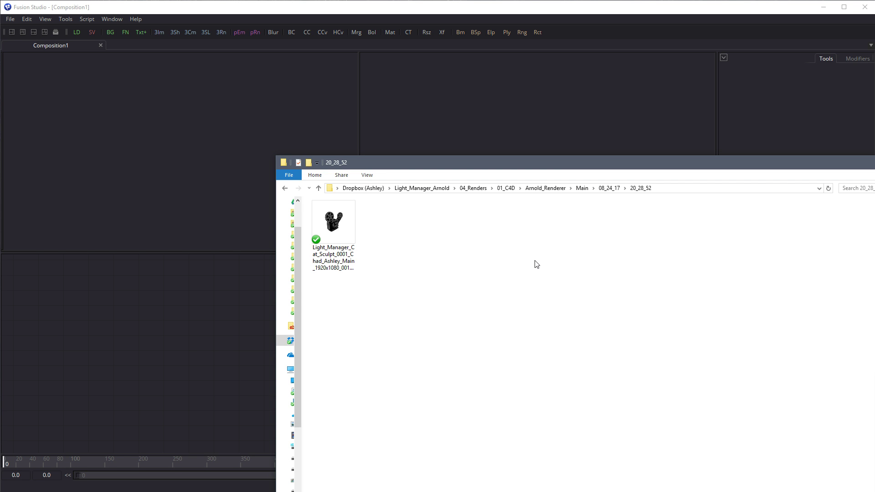
left_click_drag(690, 163, 564, 99)
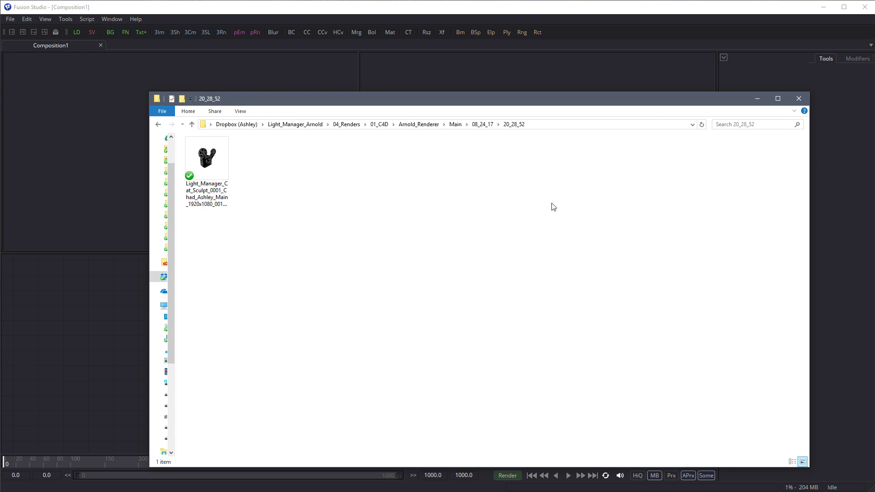
Load the rendered EXR into the flow and display it in a single viewer without the checkered background
left_click_drag(214, 159, 106, 341)
left_click_drag(78, 388, 195, 329)
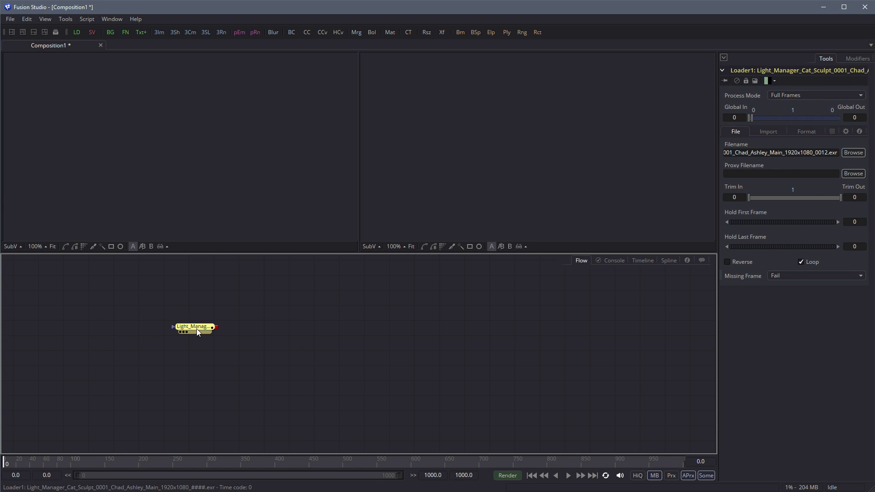
key("1")
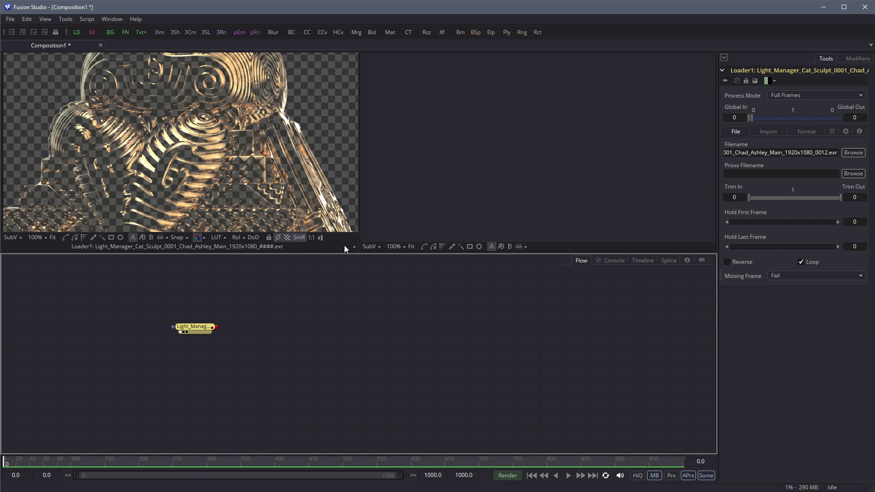
left_click(287, 237)
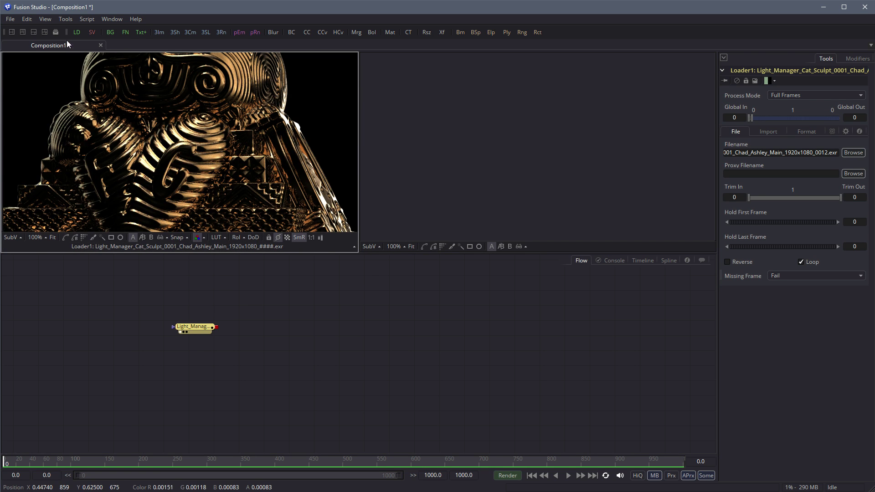
left_click(12, 32)
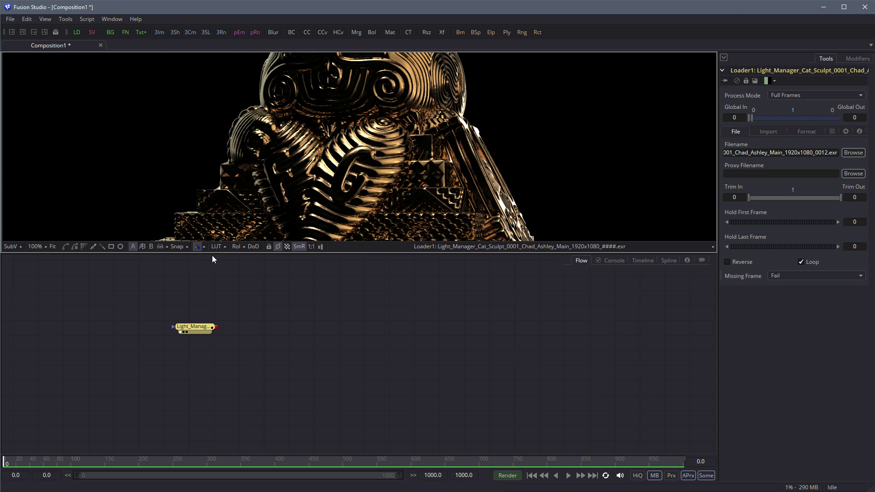
Set the color gamma of the viewer's Fusion View LUT to 2.2 and fit the image in the viewer
left_click(223, 248)
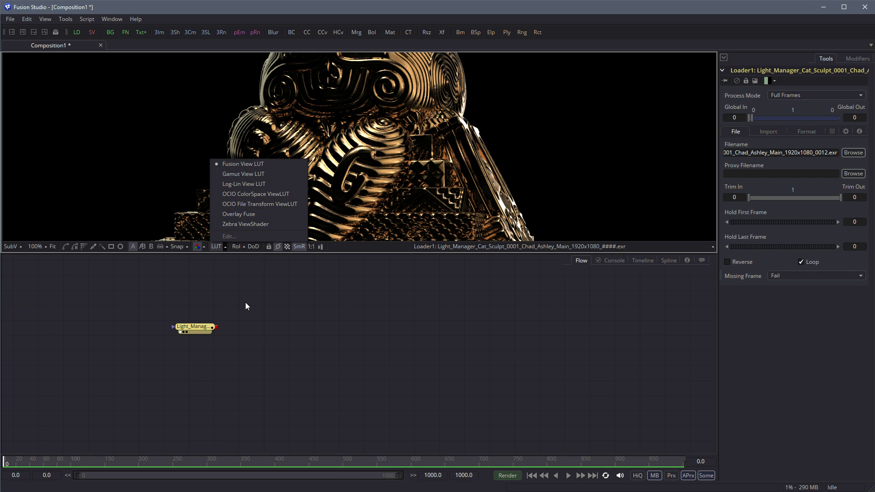
left_click(246, 306)
left_click(225, 247)
left_click(233, 237)
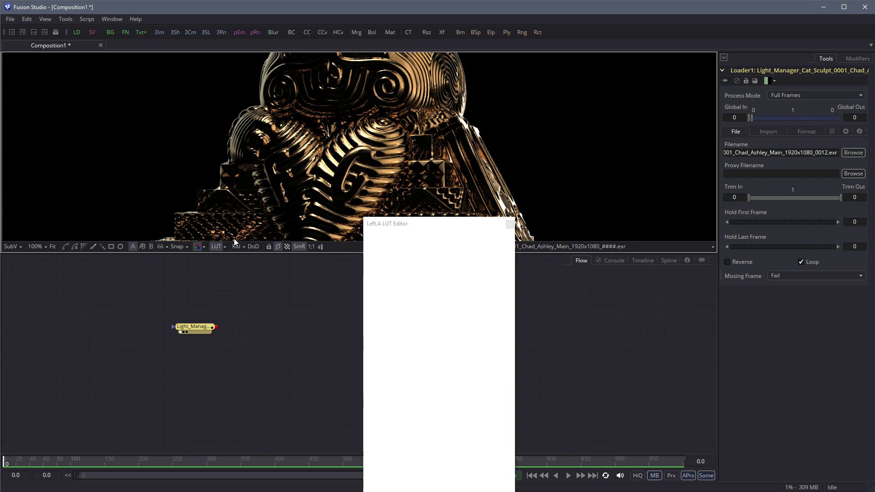
left_click(446, 464)
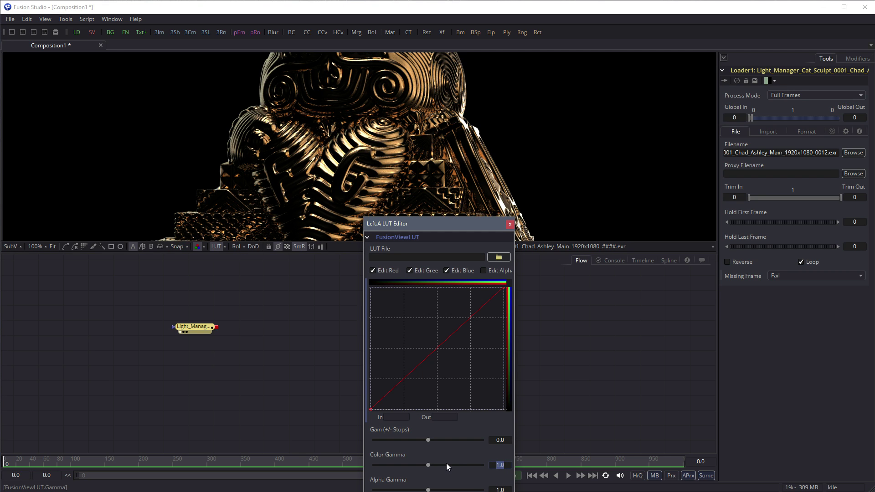
type("2.2")
key("Return")
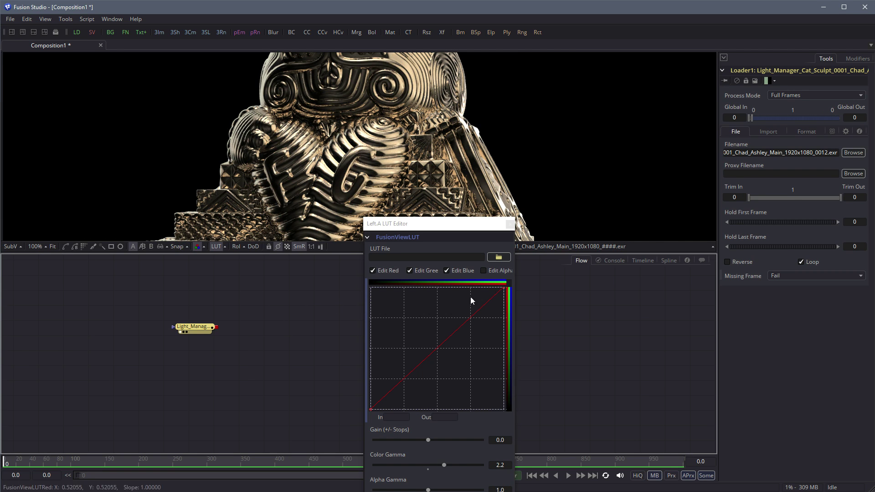
left_click(510, 224)
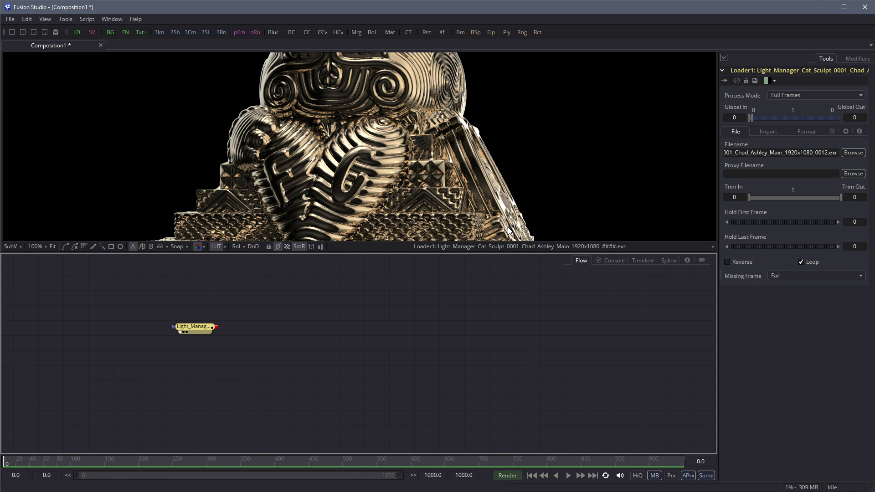
left_click(56, 248)
Examine the loader's OpenEXR channel assignments and the beauty channels available for Red
left_click_drag(195, 326, 194, 302)
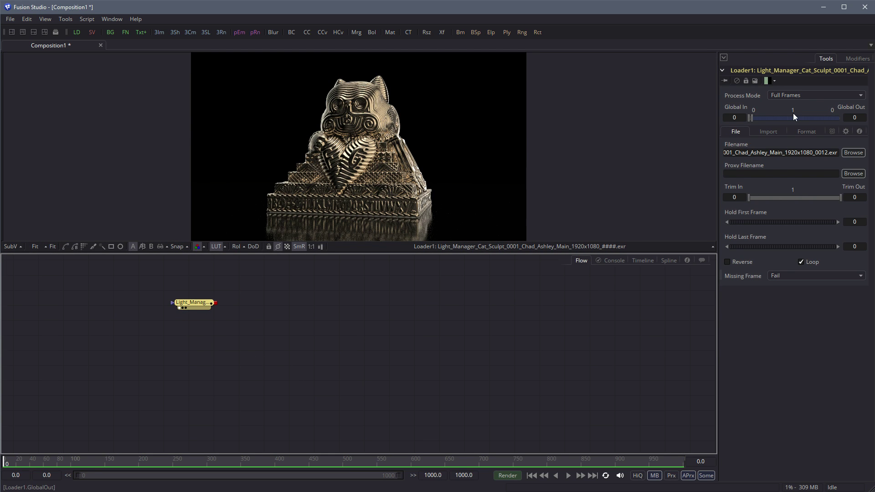
left_click(805, 131)
left_click(727, 157)
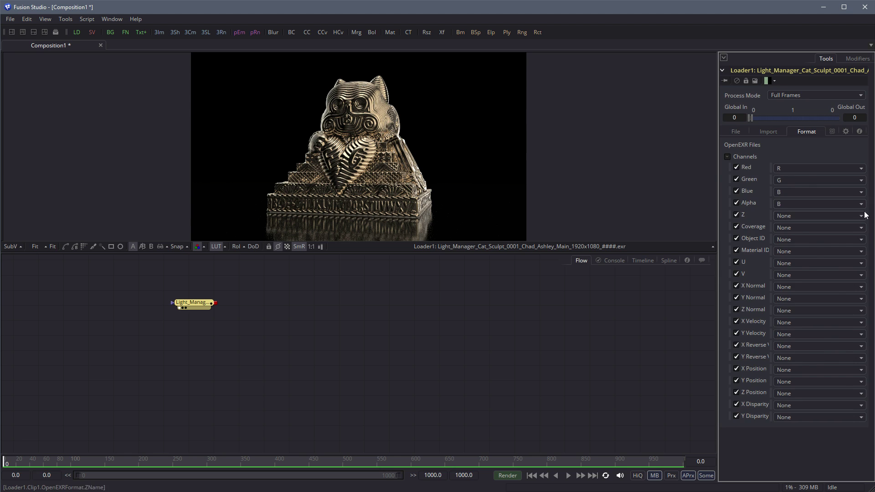
left_click(808, 167)
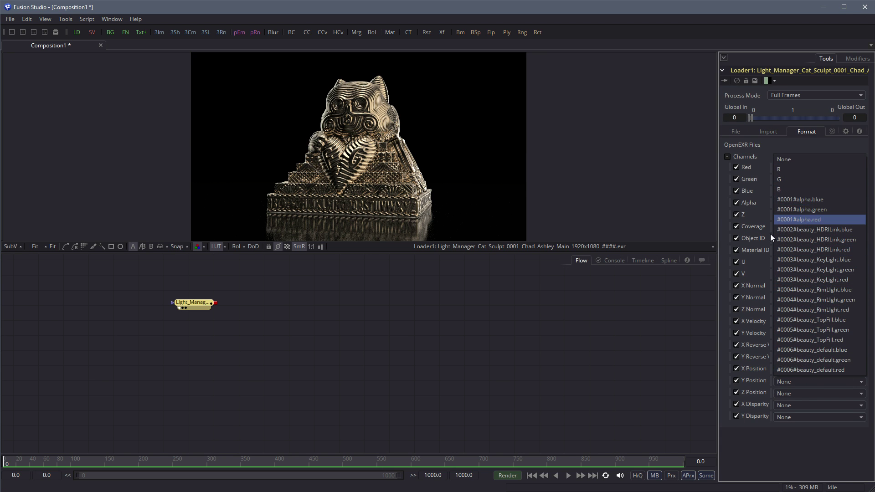
left_click(616, 375)
Move the loader node to the upper-left area of the flow and deselect it
left_click(128, 280)
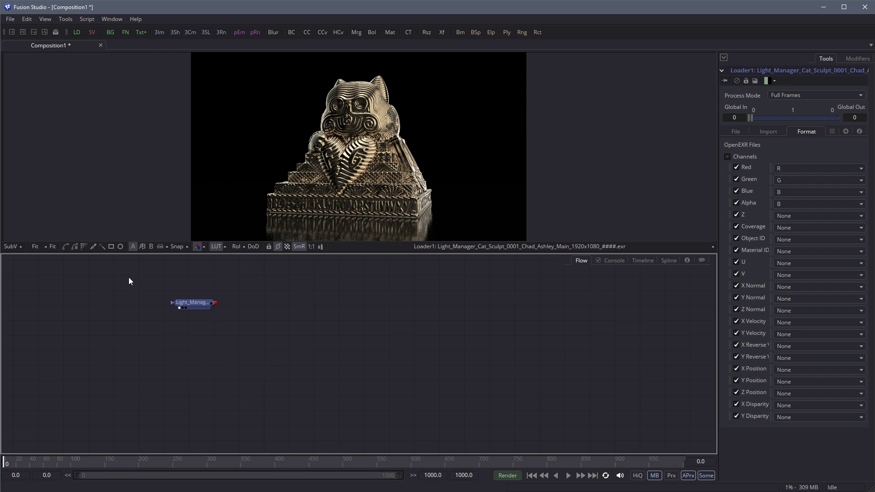
left_click_drag(200, 306, 118, 294)
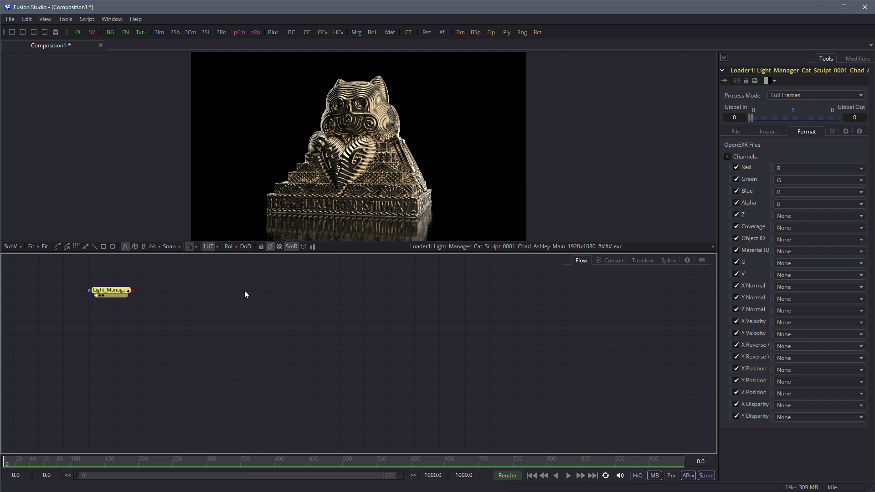
left_click_drag(176, 334, 64, 281)
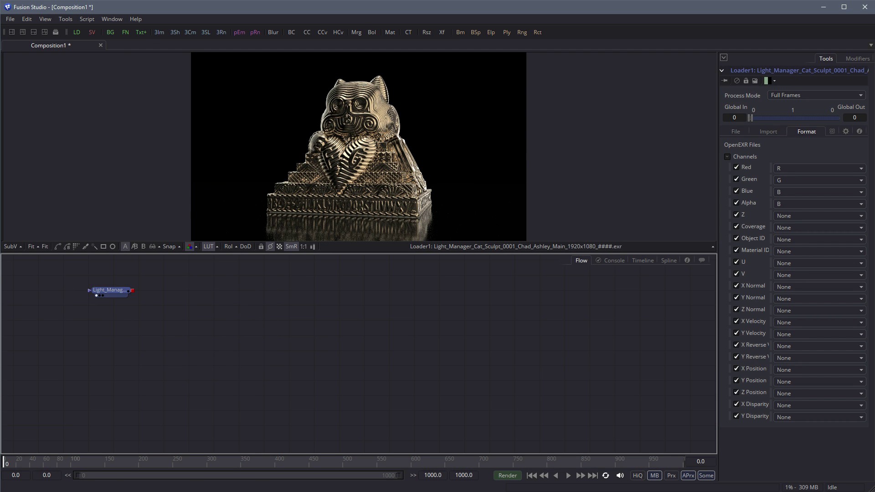
Run the hos_SplitEXR v1.8 script on the EXR loader with Vertical placement and a grid placement of 0
left_click(88, 20)
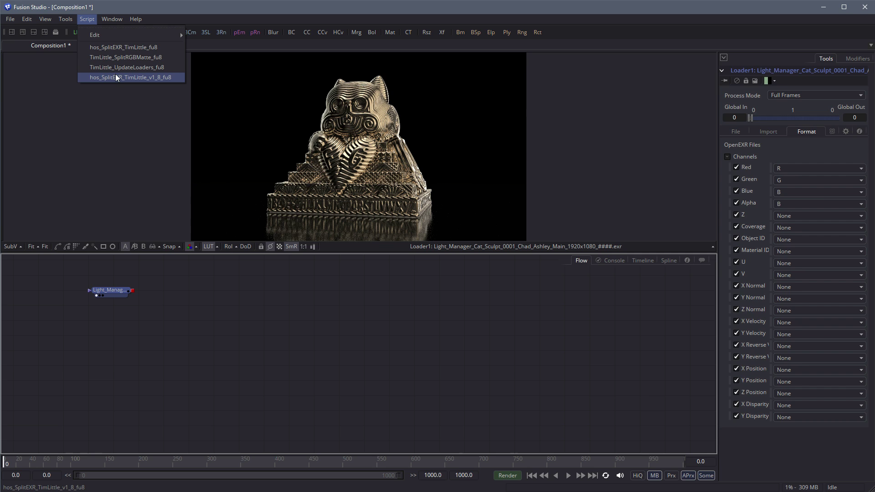
left_click(133, 81)
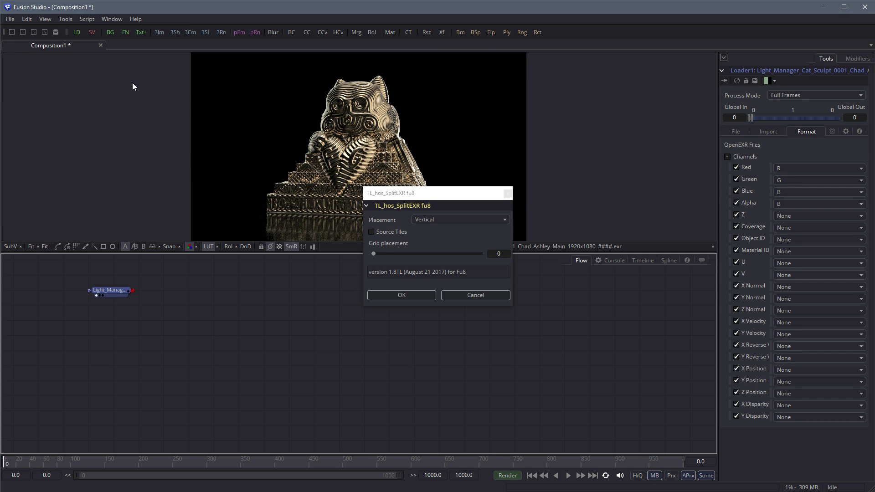
left_click_drag(439, 197, 327, 235)
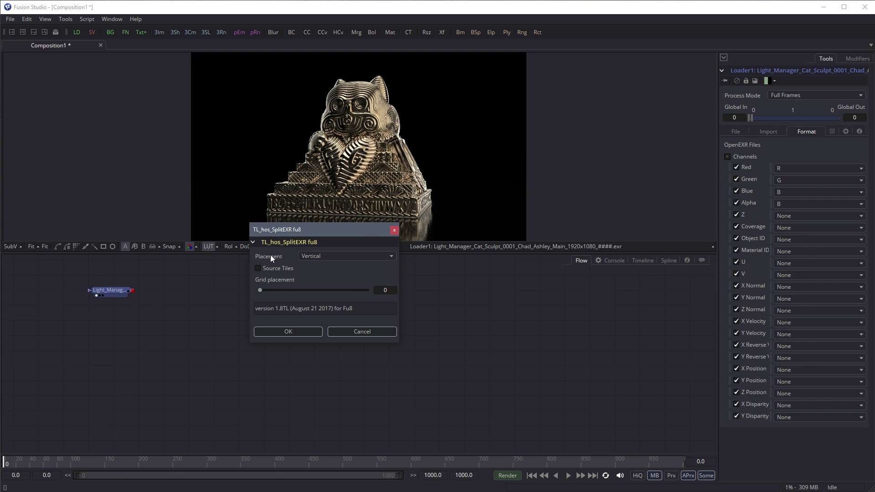
left_click(303, 332)
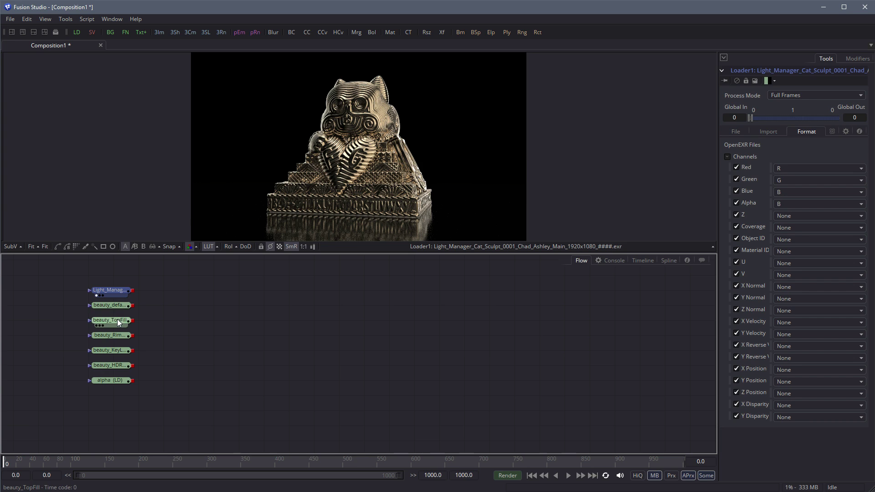
Examine the split passes in the viewer, including the default, TopFill, RimLight, KeyLight, HDRILink and alpha loaders
left_click_drag(273, 239, 273, 228)
left_click(109, 335)
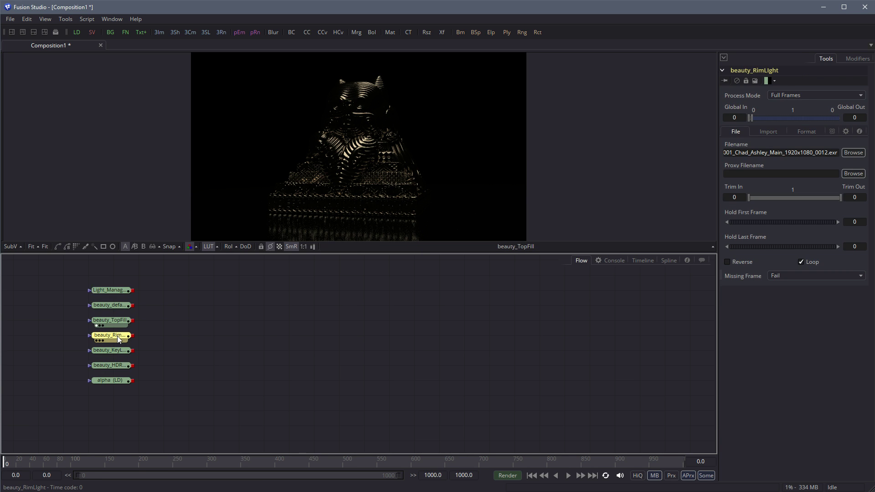
left_click_drag(113, 352, 286, 185)
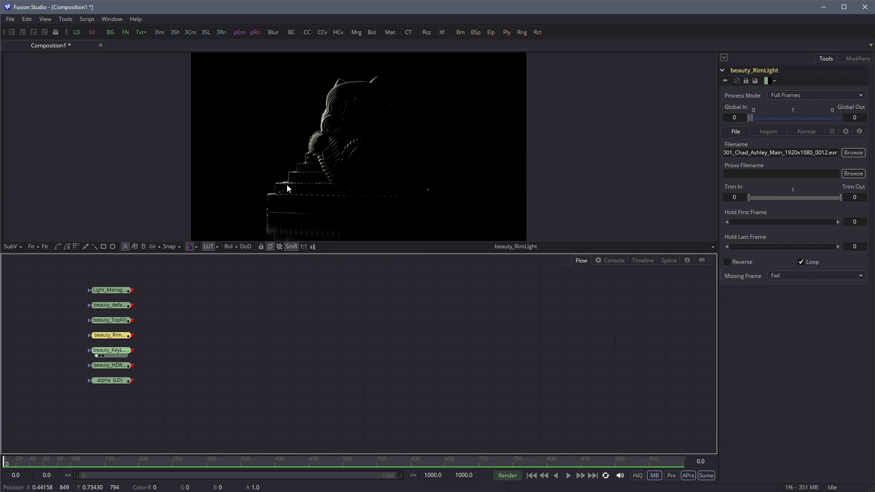
left_click_drag(119, 366, 301, 139)
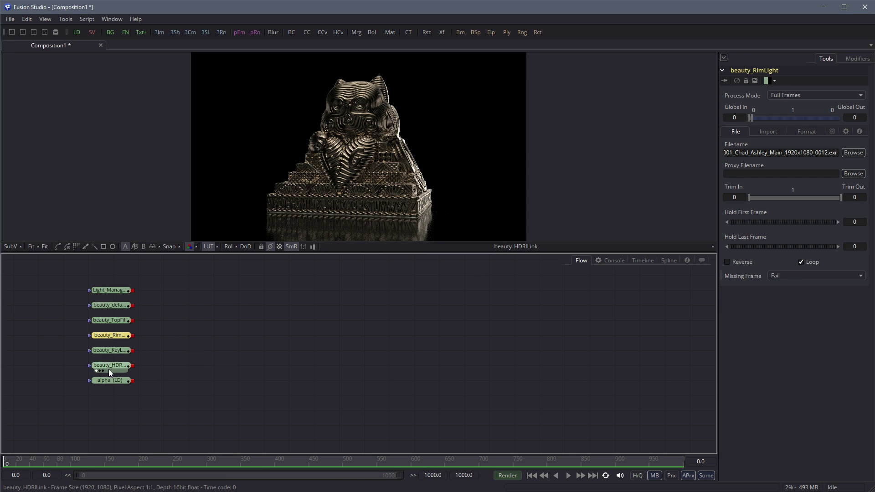
left_click_drag(117, 382, 311, 189)
left_click(273, 339)
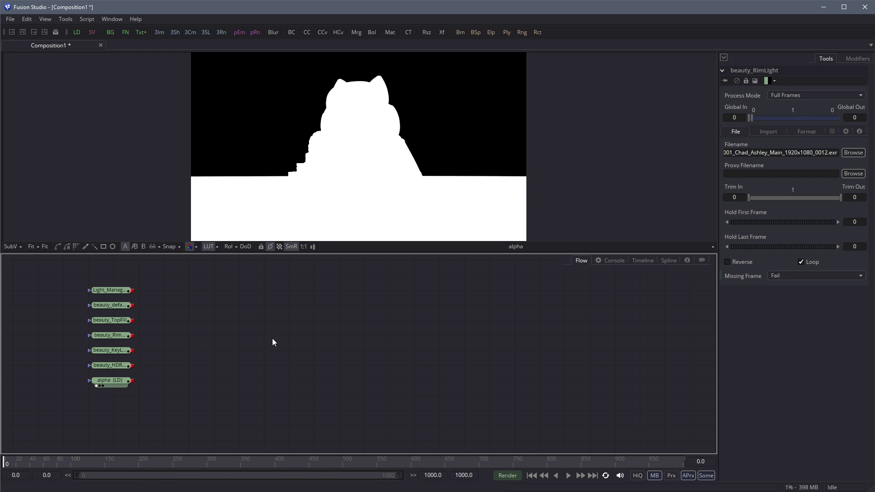
left_click_drag(120, 306, 246, 178)
left_click_drag(121, 321, 286, 155)
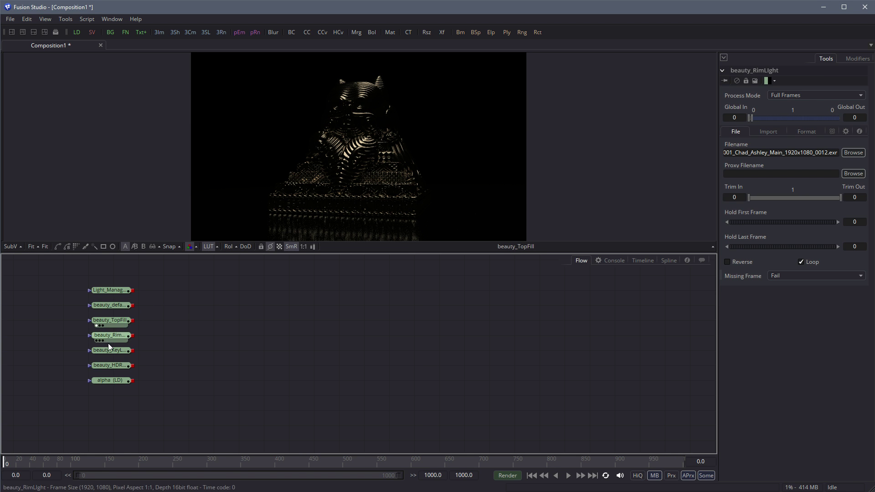
left_click_drag(119, 340, 358, 82)
left_click_drag(122, 352, 351, 119)
Merge the RimLight loader over the KeyLight loader in an open area of the flow and display the merge
left_click_drag(118, 352, 295, 347)
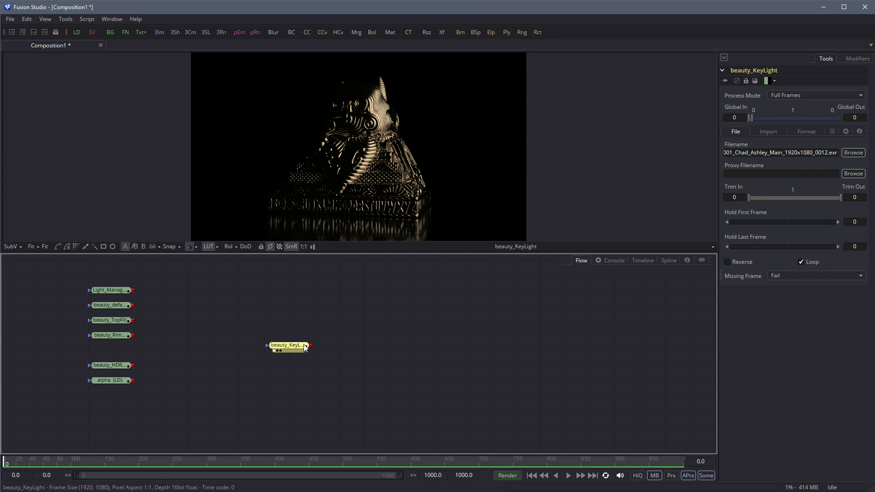
left_click_drag(111, 336, 310, 348)
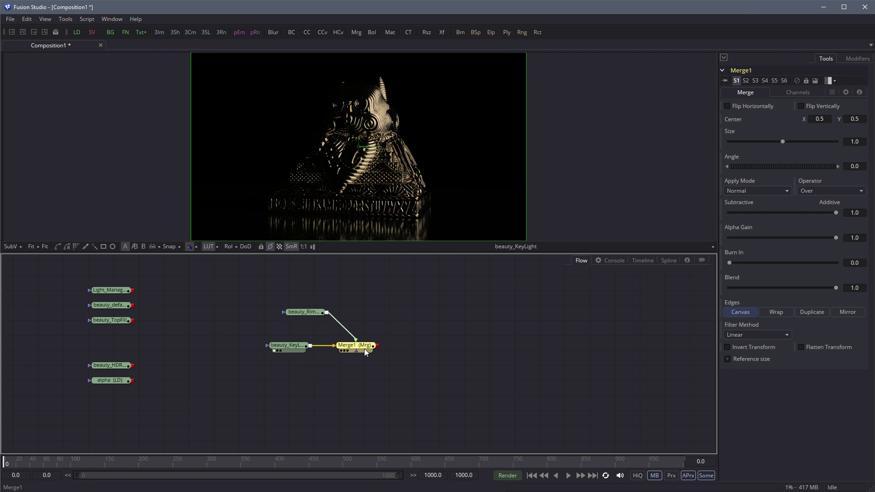
left_click_drag(365, 349, 369, 348)
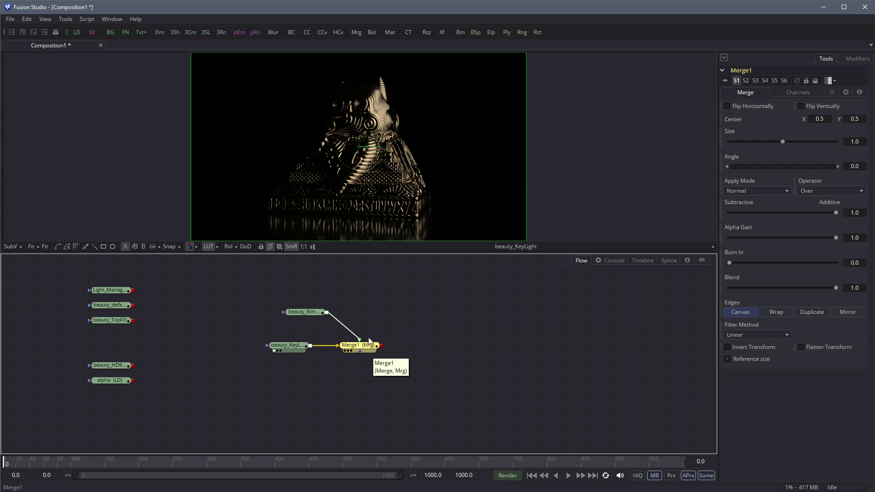
left_click_drag(312, 318, 345, 315)
left_click_drag(364, 345, 426, 210)
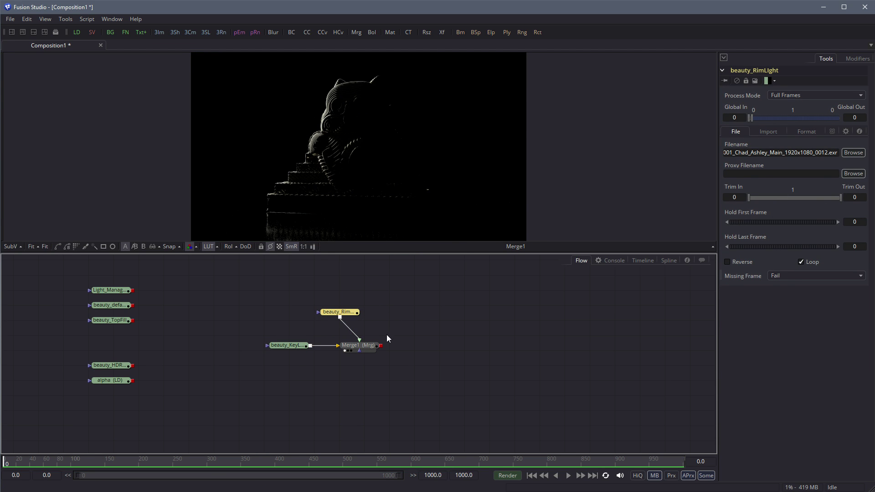
Set the Alpha Gain of the rim light merge to 0 and test its Subtractive/Additive balance
left_click(367, 346)
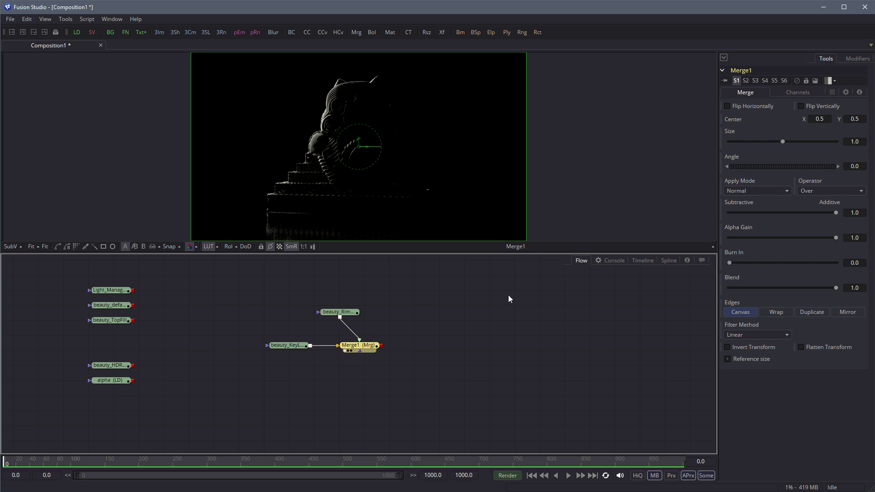
left_click(759, 191)
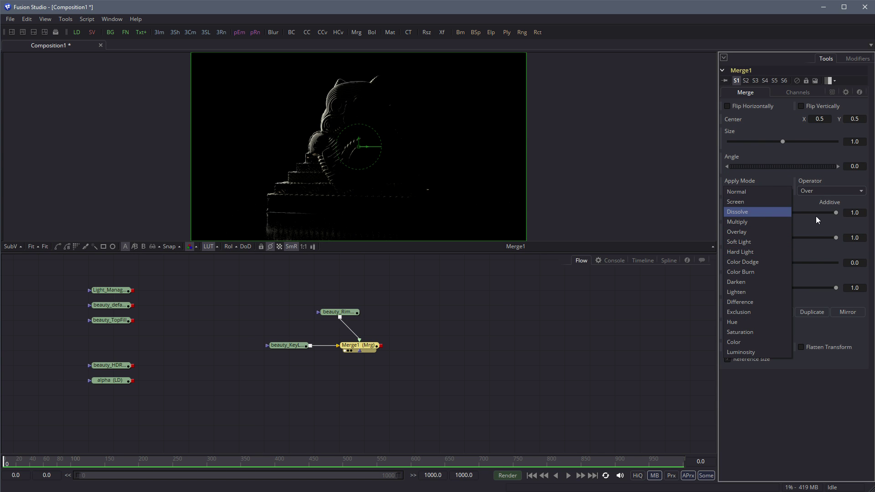
left_click(819, 220)
left_click_drag(705, 238, 690, 239)
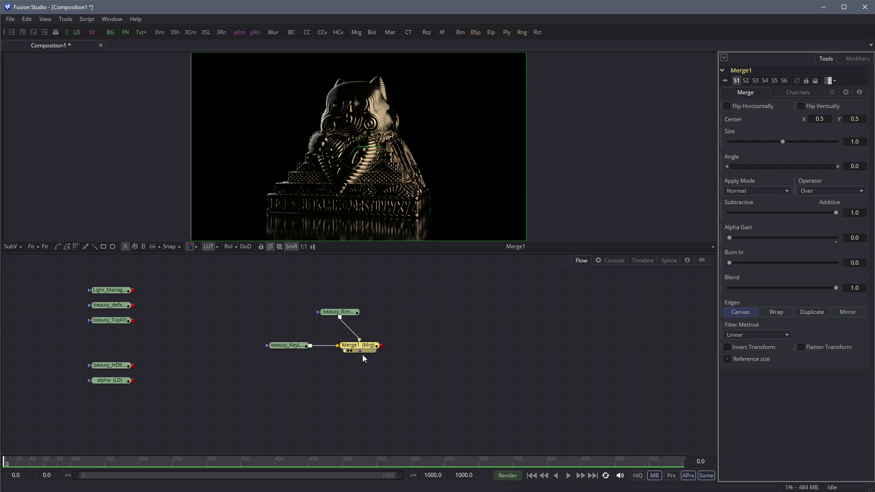
left_click_drag(360, 350, 375, 349)
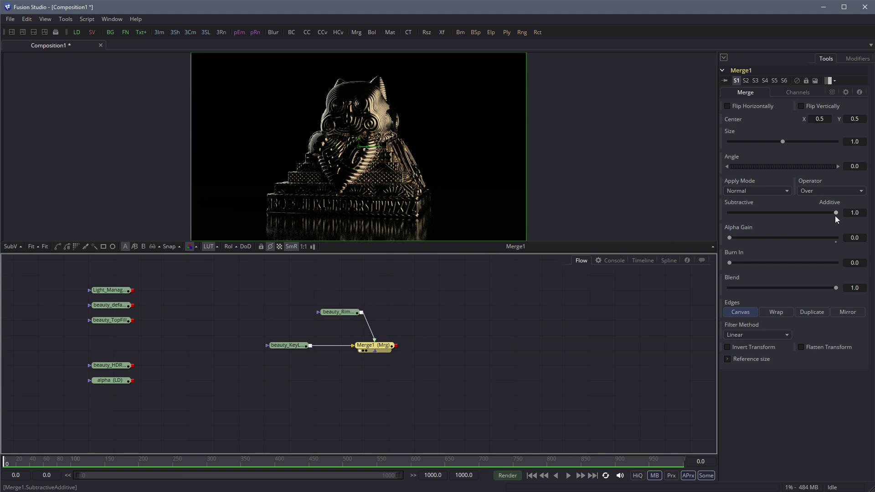
left_click_drag(835, 213, 798, 222)
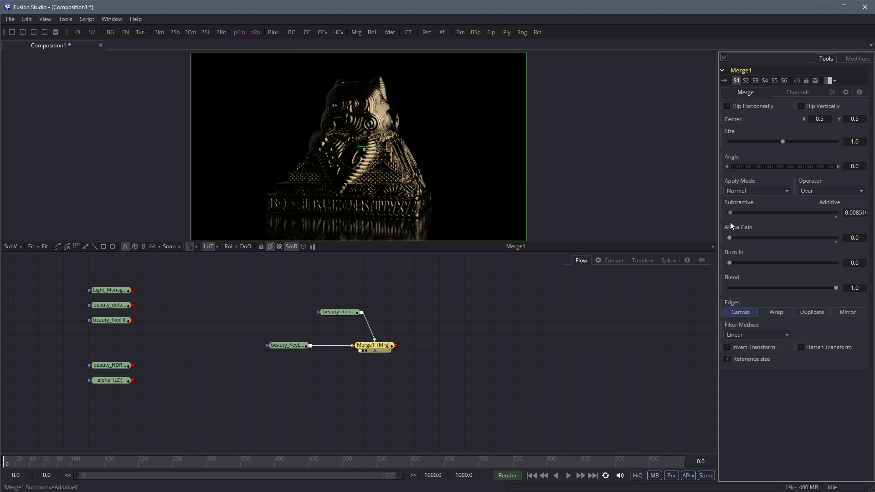
Insert a Color Corrector after the RimLight loader, tint it blue at about 0.56 strength, and check the merged result
left_click_drag(350, 315, 301, 300)
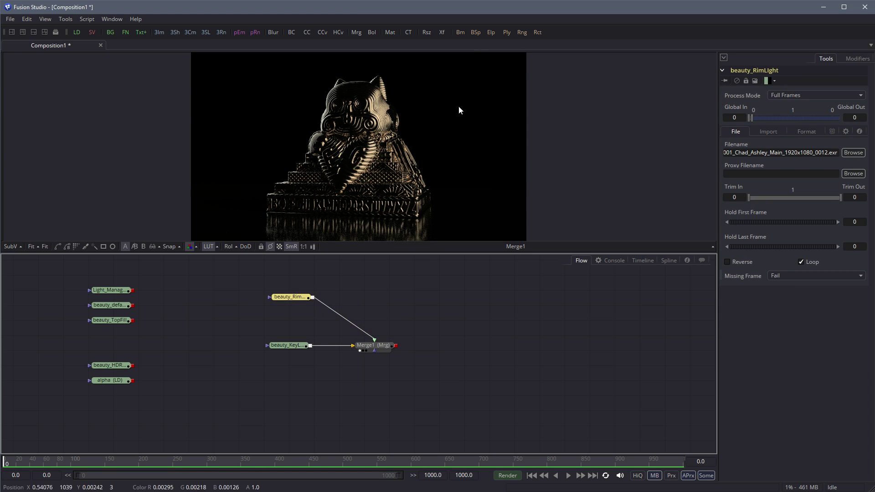
left_click(307, 32)
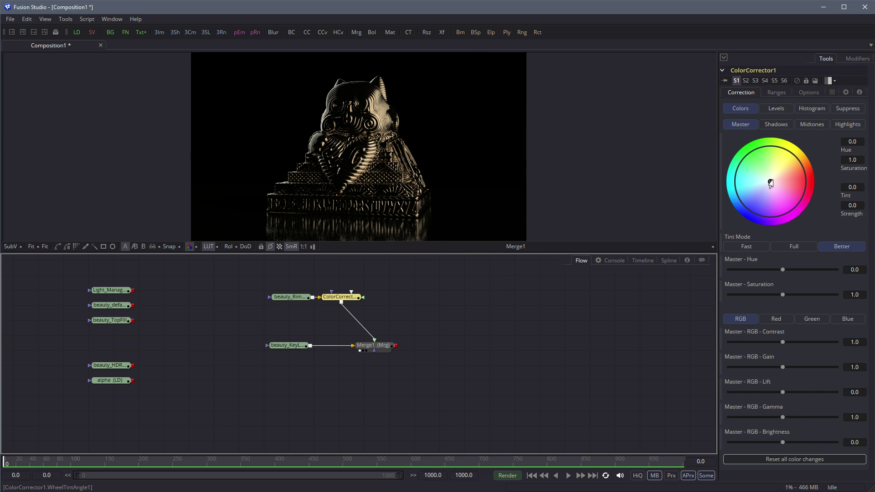
left_click_drag(771, 181, 750, 197)
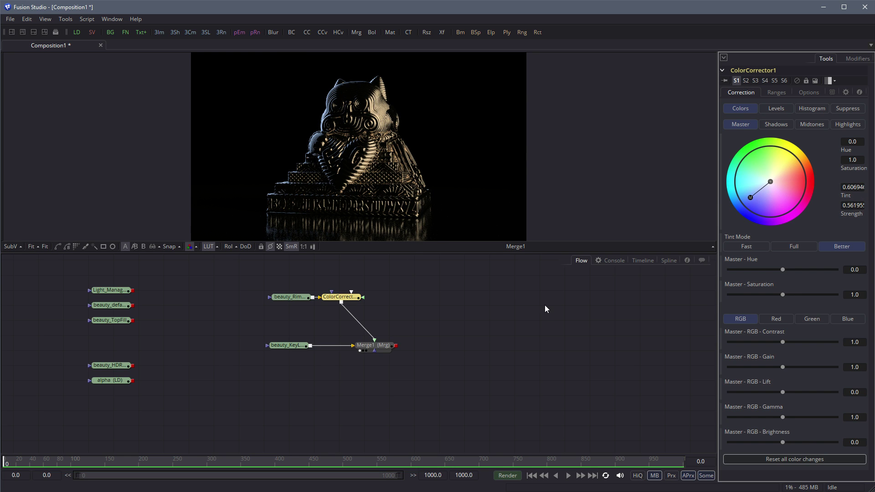
left_click(385, 346)
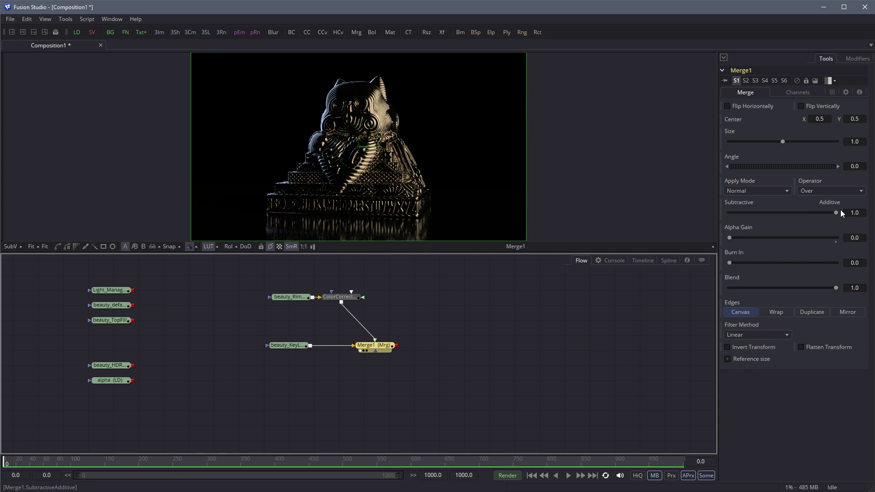
left_click_drag(835, 212, 874, 226)
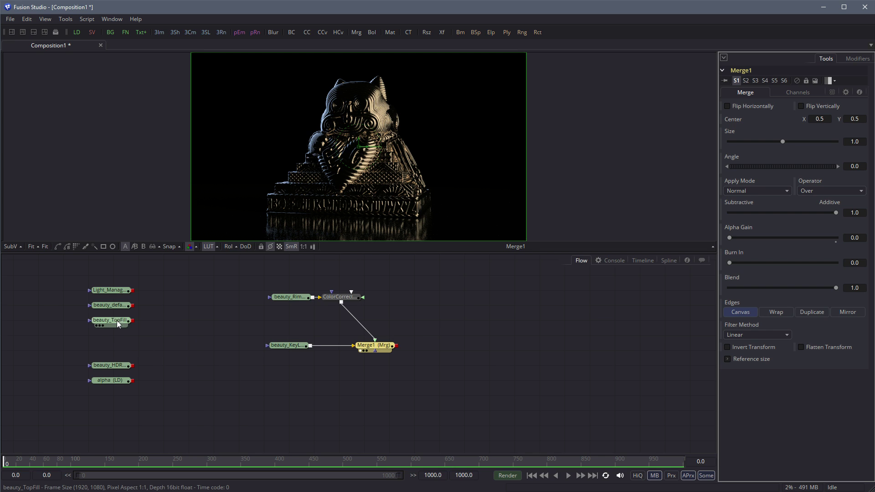
Merge the TopFill loader over Merge1, display the new merge, and set its Alpha Gain to 0
left_click_drag(120, 321, 397, 351)
left_click(441, 300)
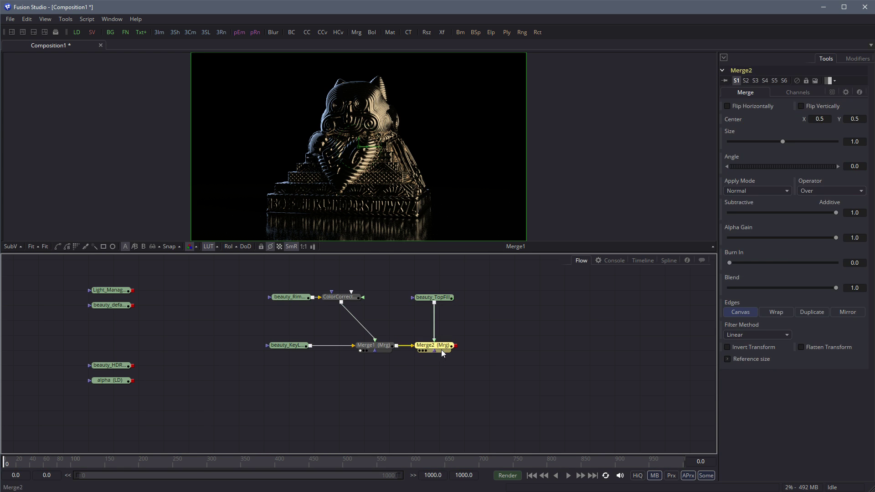
left_click_drag(836, 237, 695, 233)
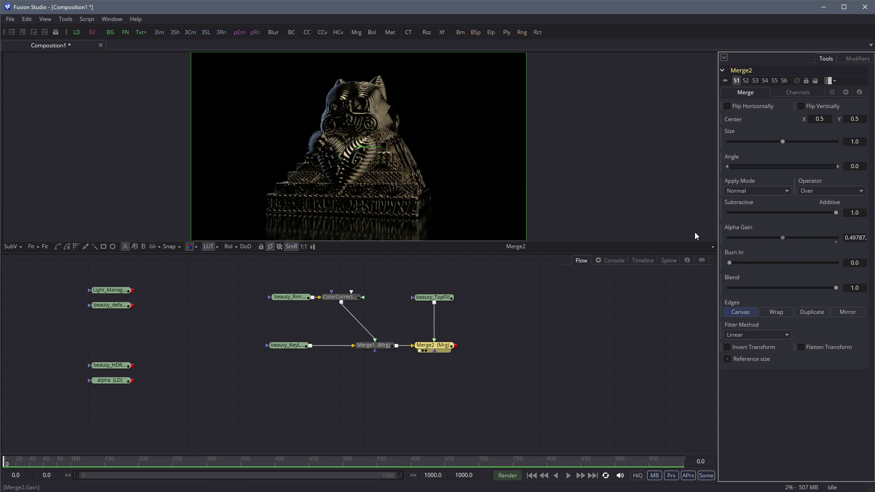
Merge the HDRILink loader over Merge2, display the new merge, and set its Alpha Gain to 0
left_click_drag(125, 367, 455, 348)
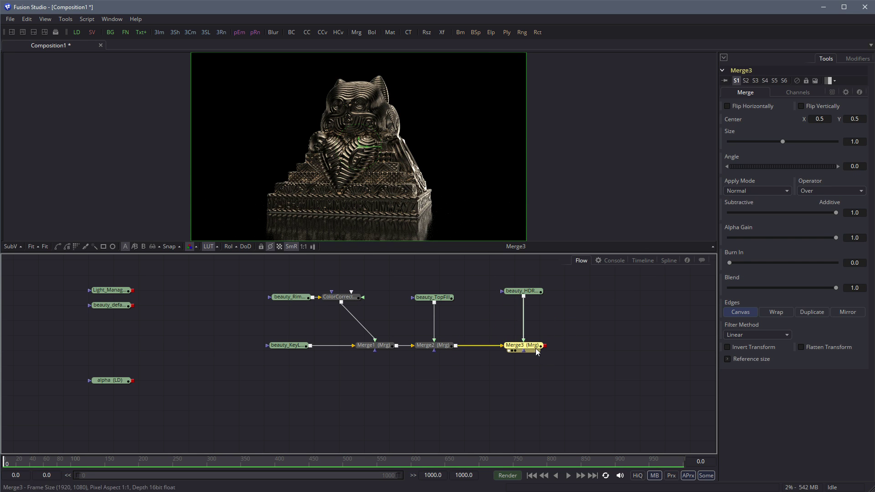
left_click_drag(532, 350, 526, 348)
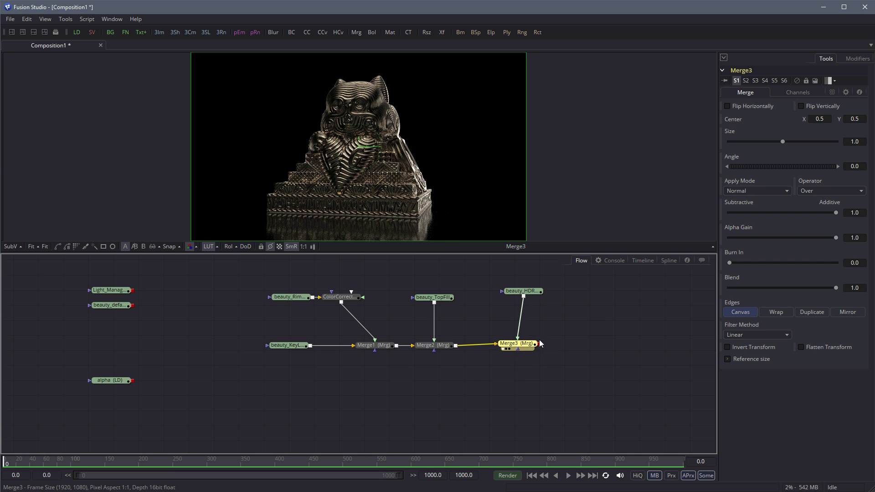
left_click_drag(829, 238, 730, 238)
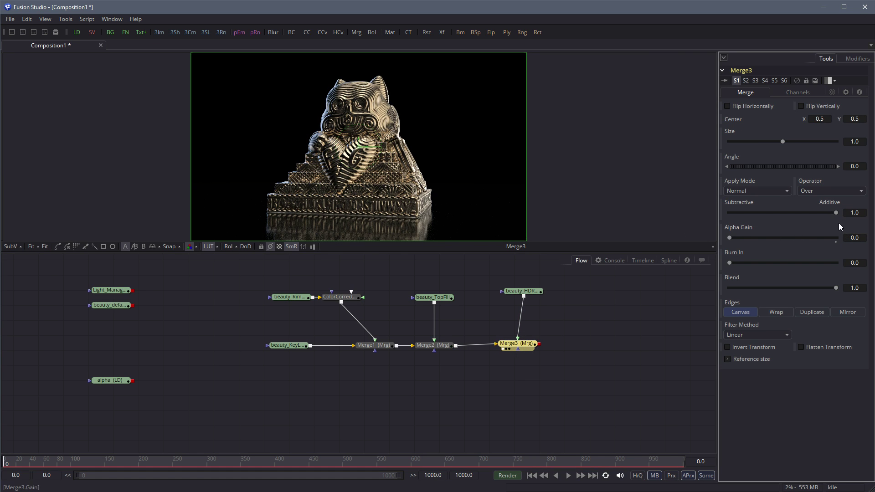
Reduce the Subtractive/Additive value to about 0.07 on the HDRI merge and about 0.30 on the top fill merge
left_click_drag(835, 212, 737, 213)
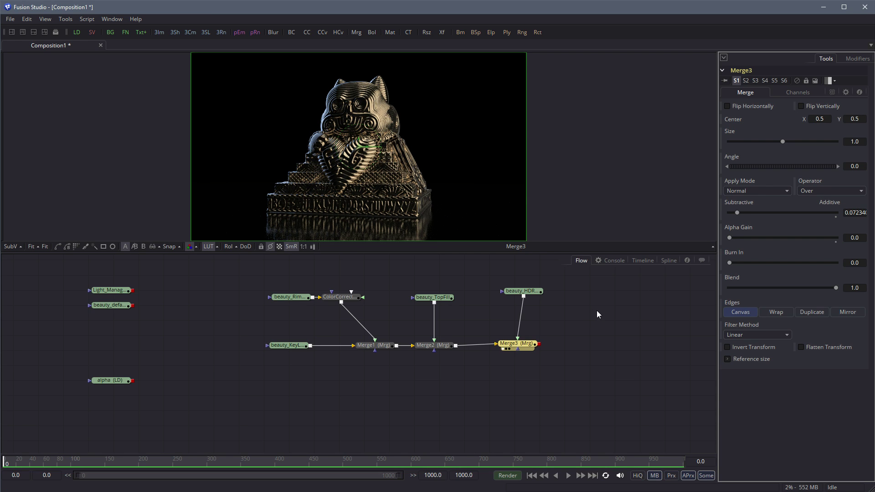
left_click(445, 346)
left_click_drag(837, 213, 762, 214)
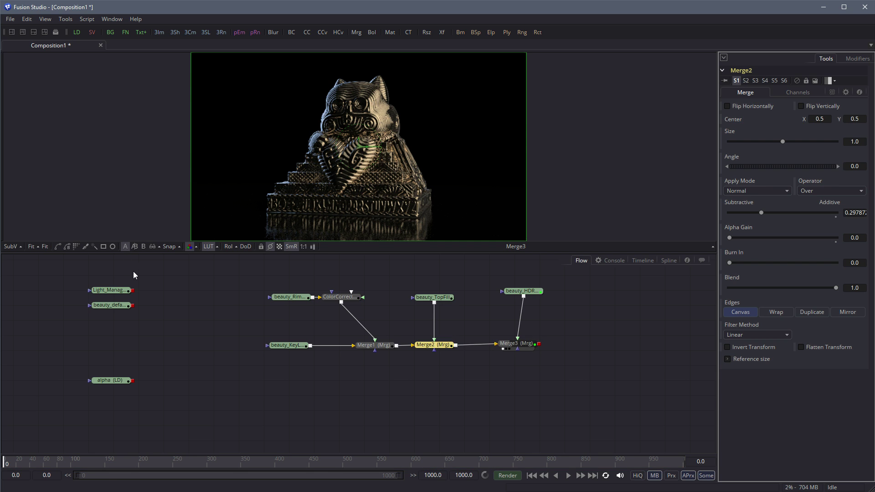
Enlarge the viewer area and align the HDRILink loader and the rim light Color Corrector above their merges
left_click_drag(147, 254, 150, 347)
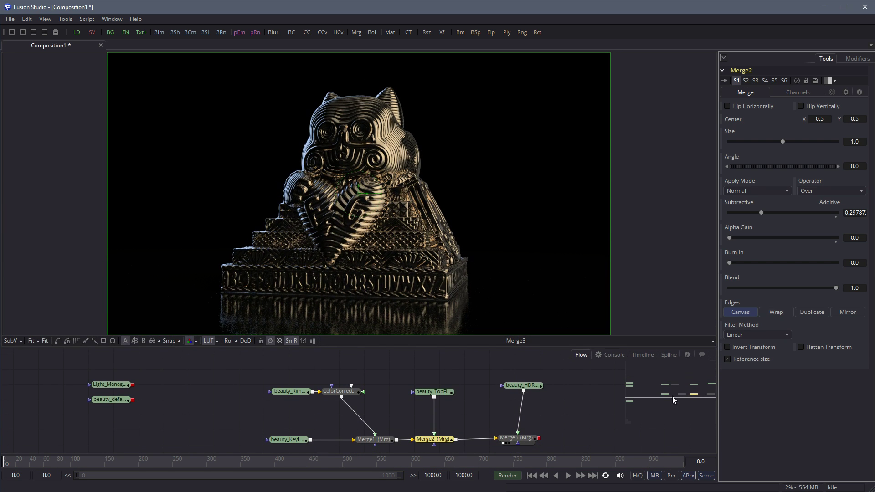
middle_click_drag(549, 409, 489, 398)
left_click(459, 378)
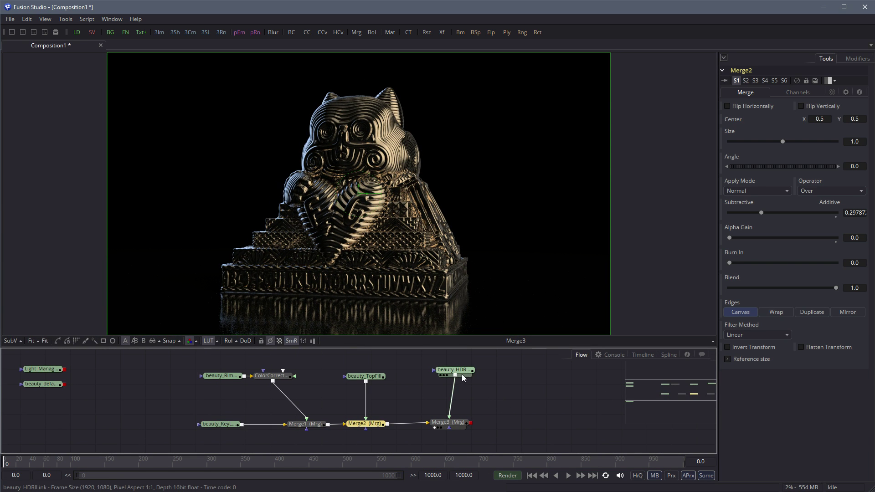
left_click_drag(455, 383, 461, 385)
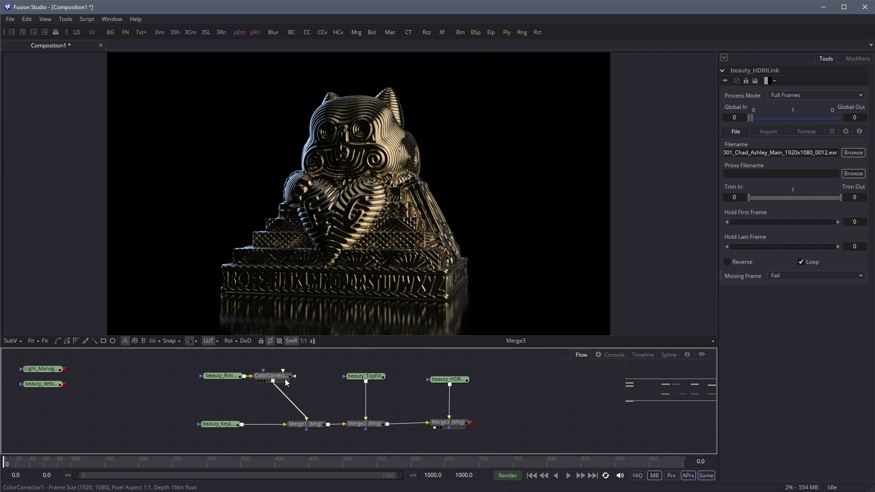
left_click_drag(283, 381, 316, 382)
left_click_drag(546, 413, 544, 407)
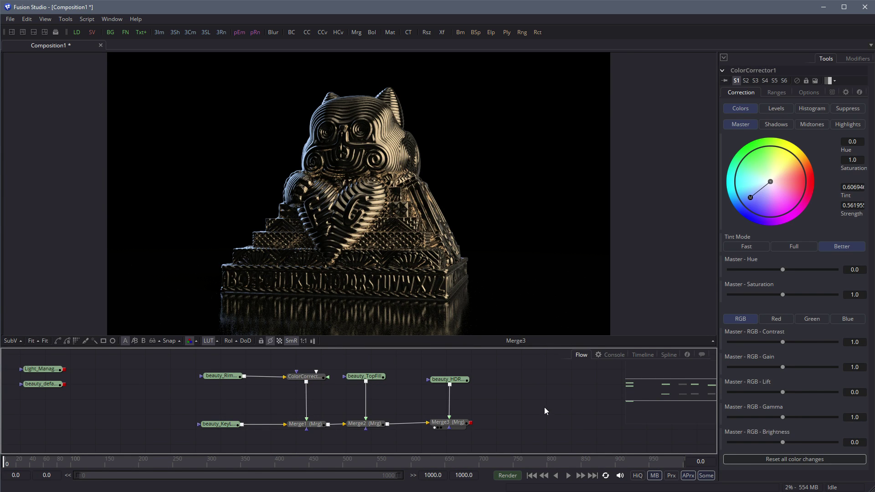
Insert a Color Corrector between the TopFill loader and its merge
left_click(376, 377)
left_click(306, 32)
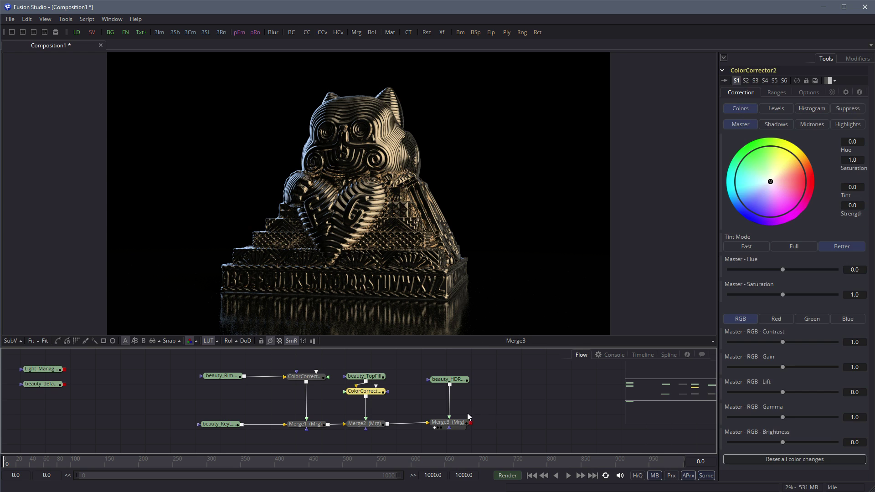
Tint the TopFill Color Corrector's master colour toward cool blue, with Tint about -0.42 and Strength about 0.31
left_click_drag(378, 399, 378, 403)
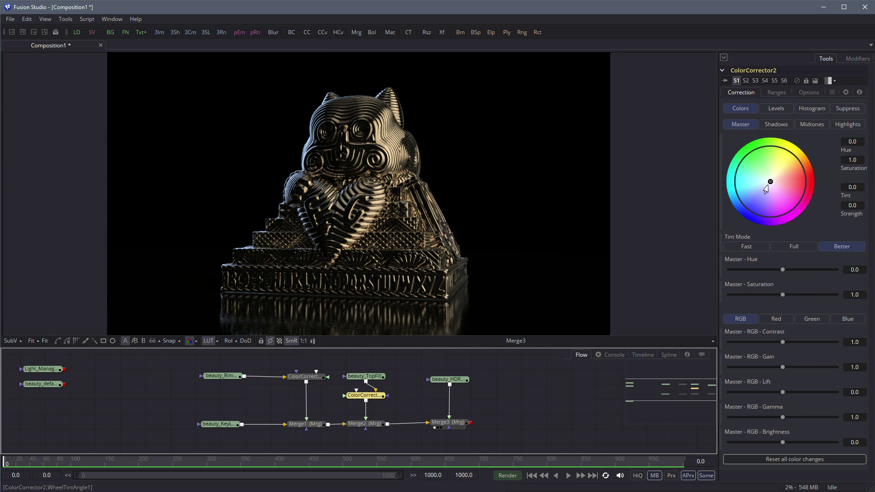
left_click_drag(770, 181, 753, 190)
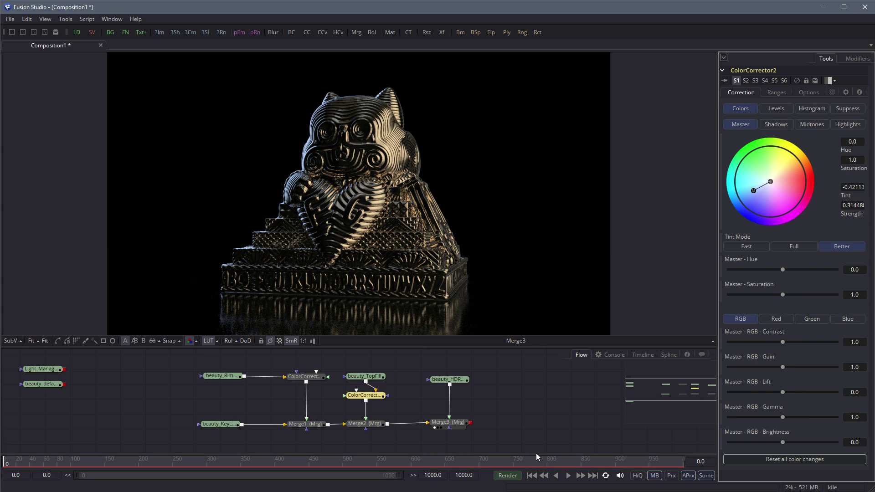
left_click(536, 423)
View the beauty_default and original Light_Manager loaders, then display Merge3 again to compare the original render with the comp
middle_click_drag(68, 395, 233, 406)
left_click_drag(216, 397, 345, 239)
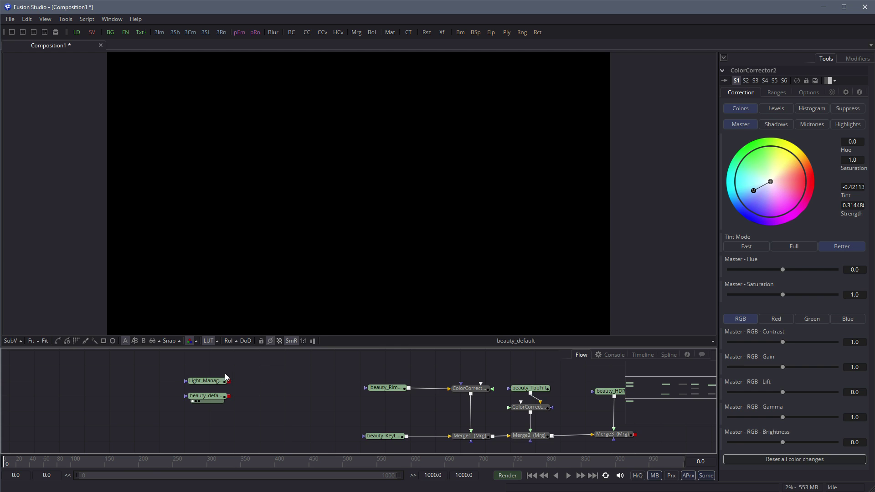
middle_click_drag(255, 383, 242, 321)
middle_click_drag(328, 393, 280, 439)
middle_click_drag(230, 390, 242, 405)
left_click_drag(169, 389, 280, 229)
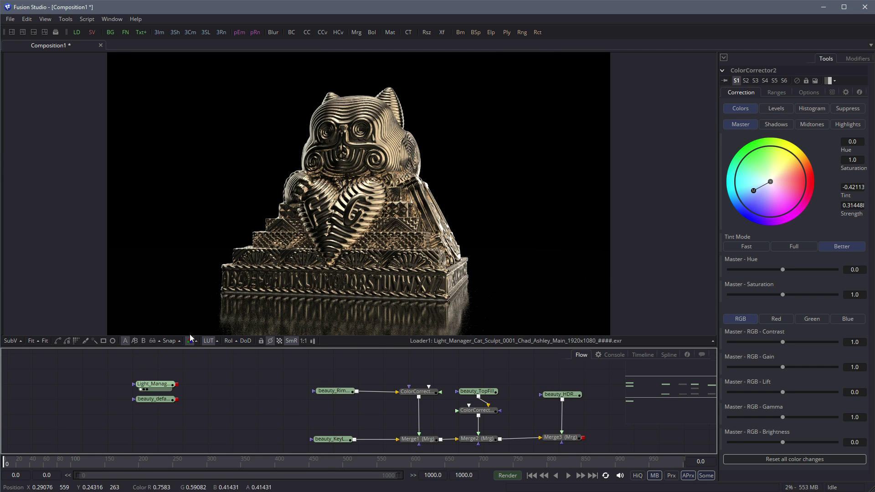
mouse_move(572, 393)
middle_mouse_down()
mouse_move(523, 380)
mouse_move(444, 379)
middle_mouse_up()
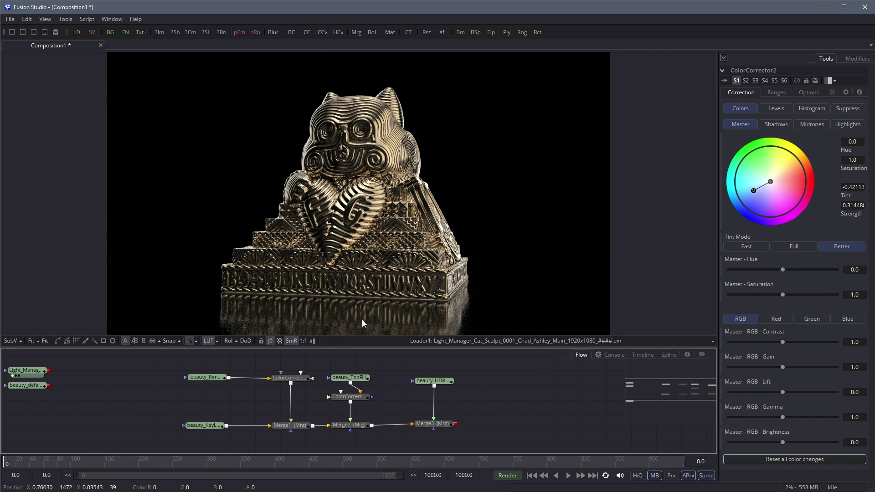
middle_click_drag(78, 395, 103, 395)
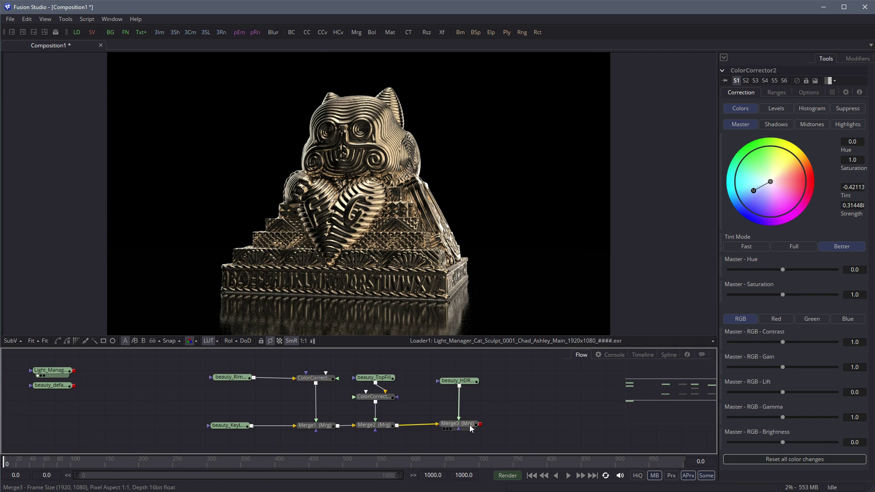
left_click_drag(471, 425, 542, 211)
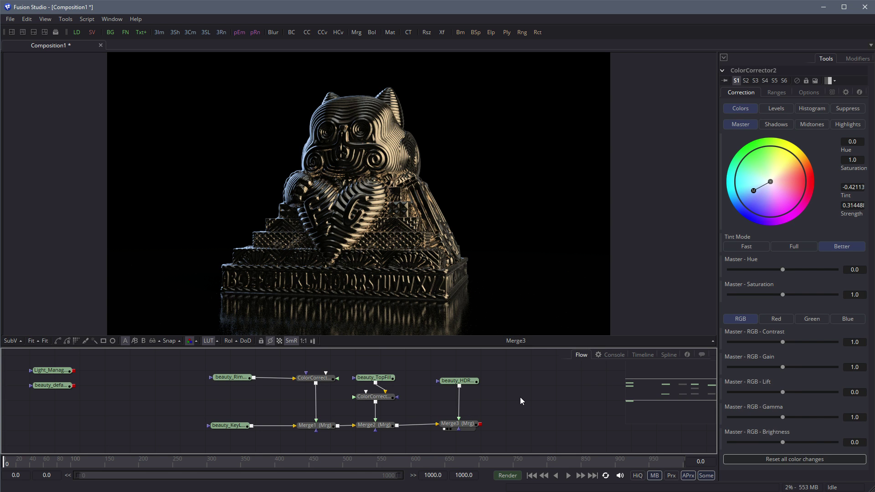
Switch to Cinema 4D, close the Picture Viewer and show the Arnold Renderer page of the render settings
left_click(824, 8)
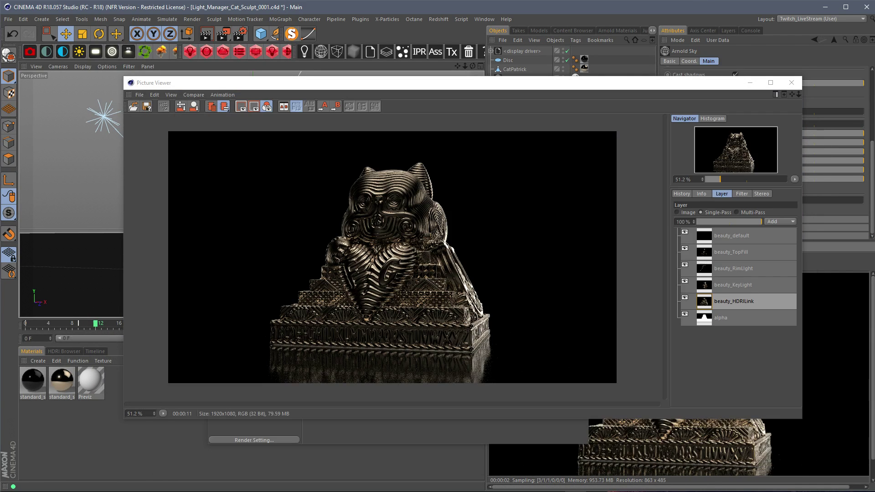
left_click(791, 83)
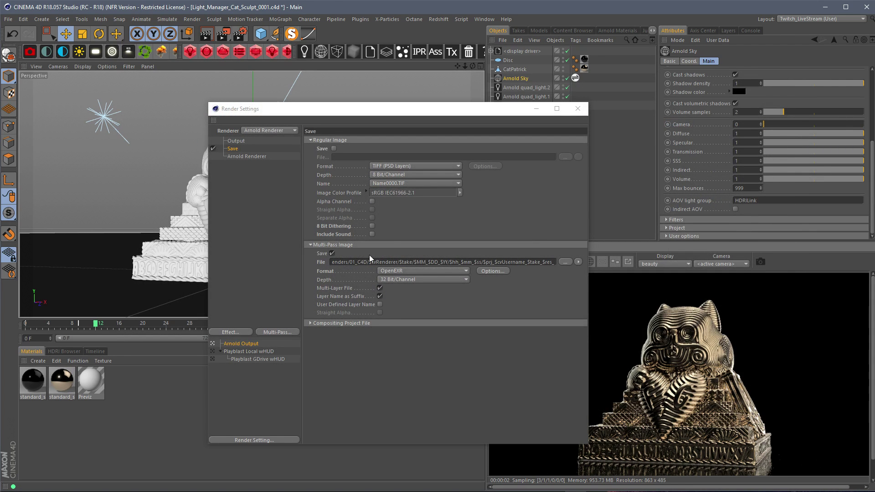
left_click_drag(418, 117, 319, 89)
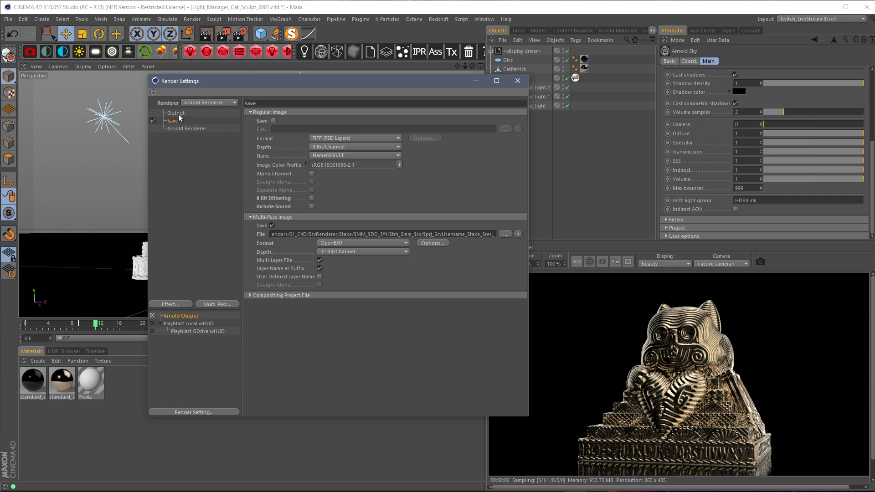
left_click(195, 129)
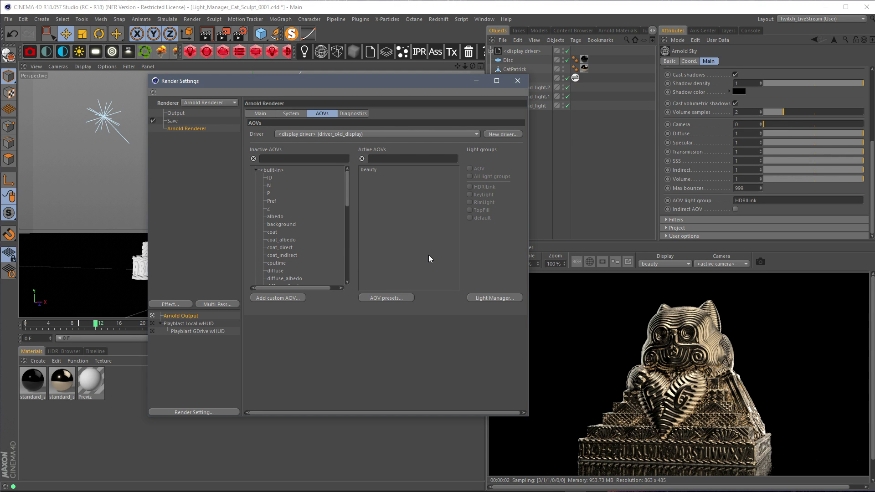
Add an aov_write_rgb shader to the AOV shaders in the Arnold renderer's advanced main settings
left_click_drag(309, 83, 360, 94)
left_click(307, 117)
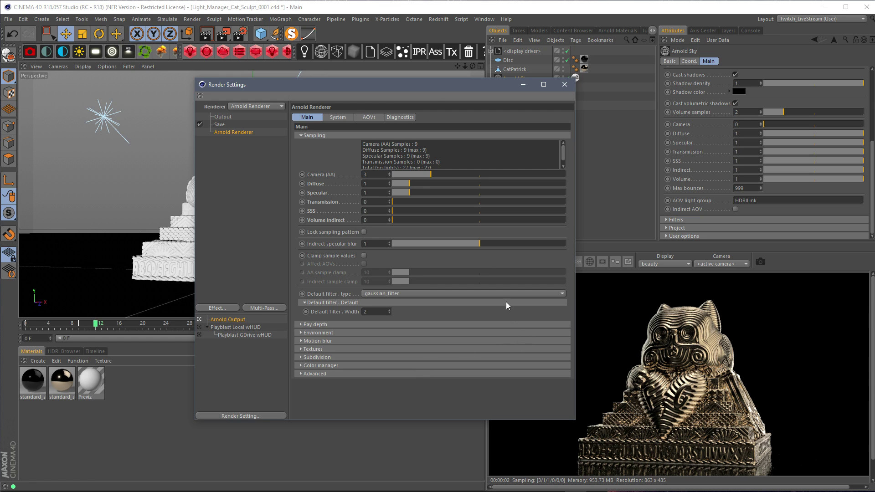
left_click_drag(438, 85, 409, 50)
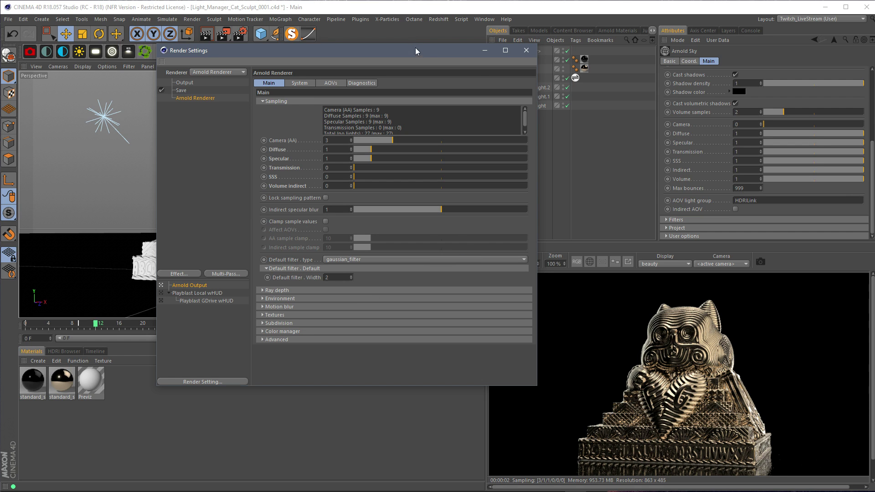
mouse_move(426, 55)
left_mouse_down()
mouse_move(378, 79)
mouse_move(430, 71)
left_mouse_up()
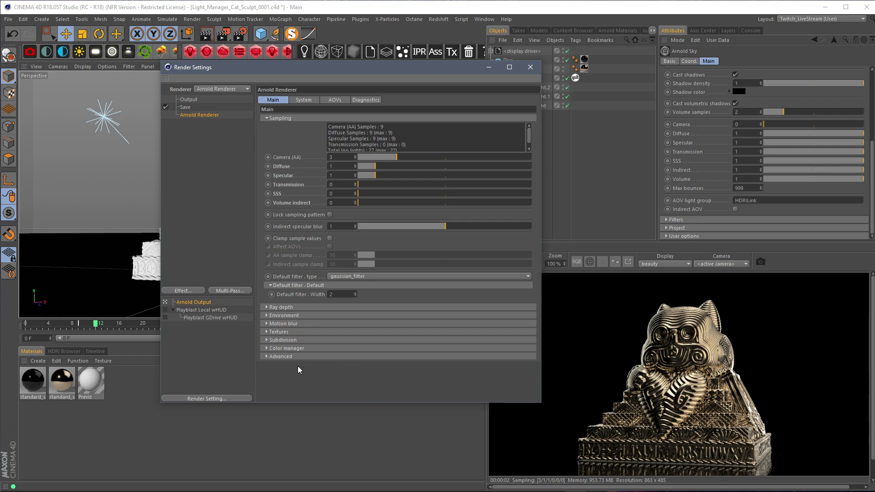
left_click(283, 358)
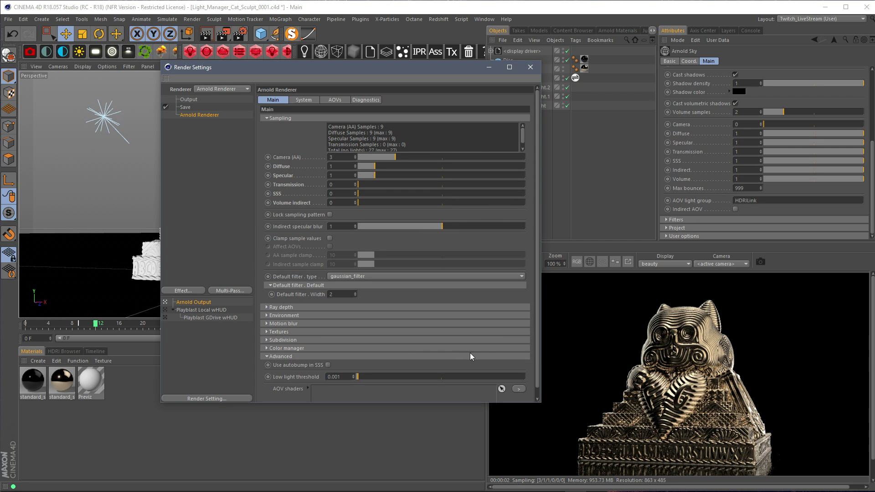
left_click_drag(536, 326, 539, 370)
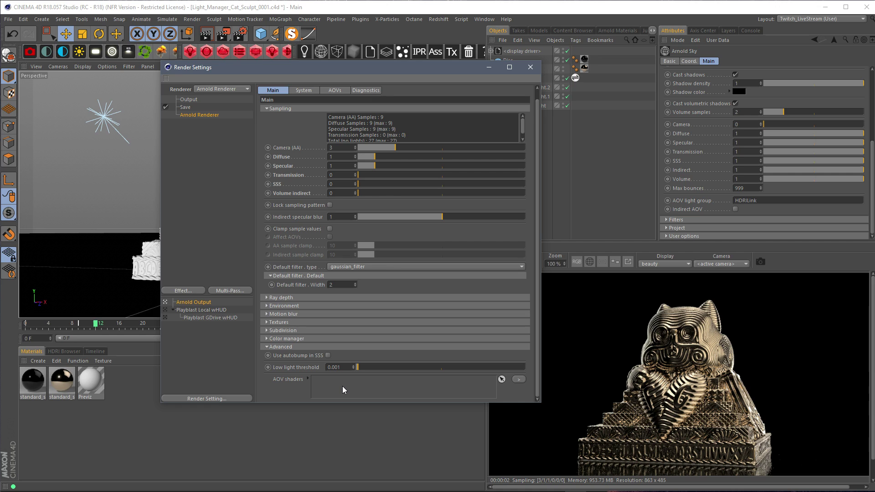
left_click(518, 379)
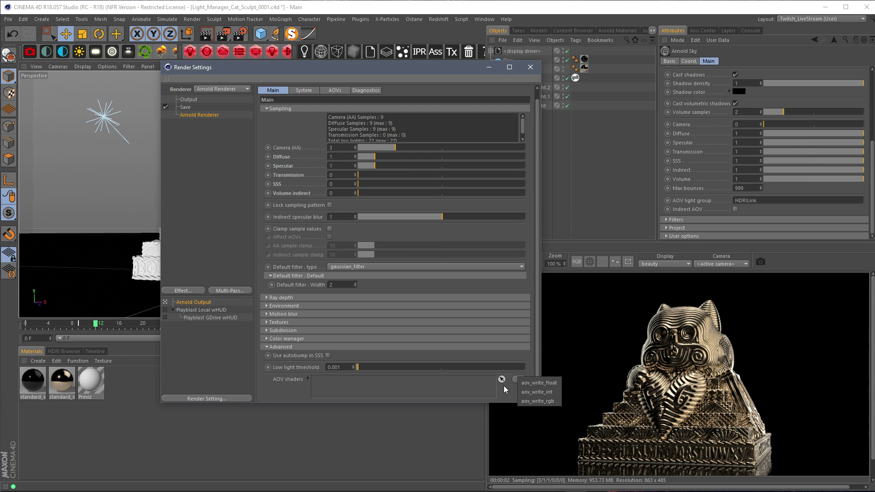
left_click(537, 401)
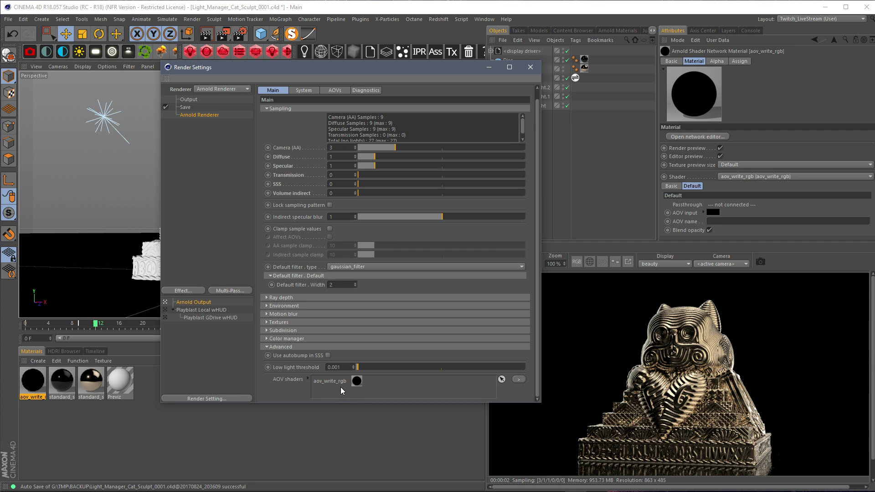
Open the aov_write_rgb material's shader network and add an ambient_occlusion shader to it
double_click(34, 393)
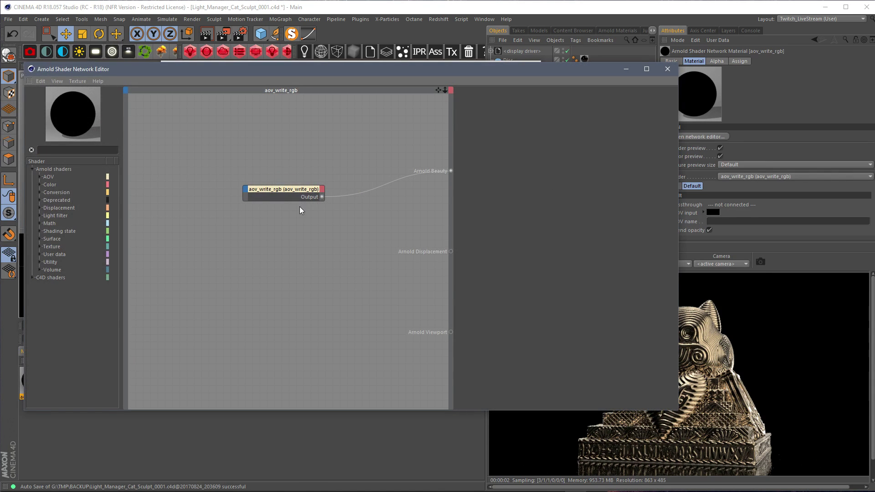
left_click_drag(291, 194, 314, 199)
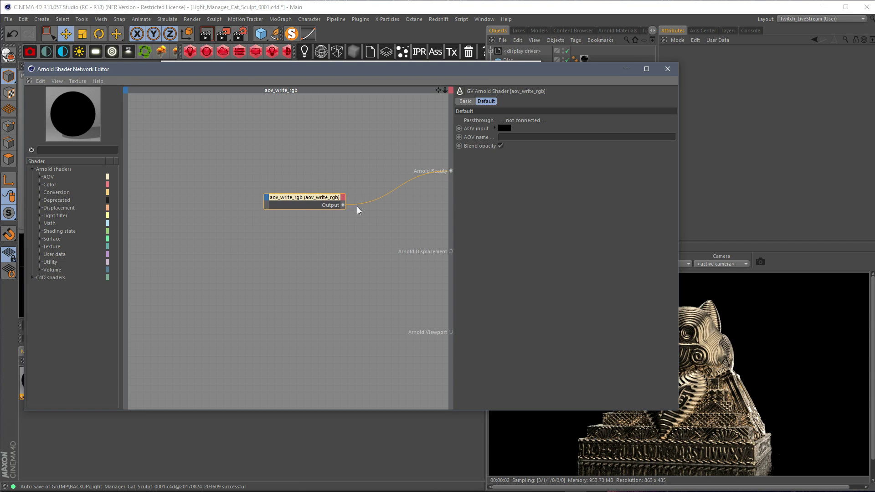
left_click(250, 169)
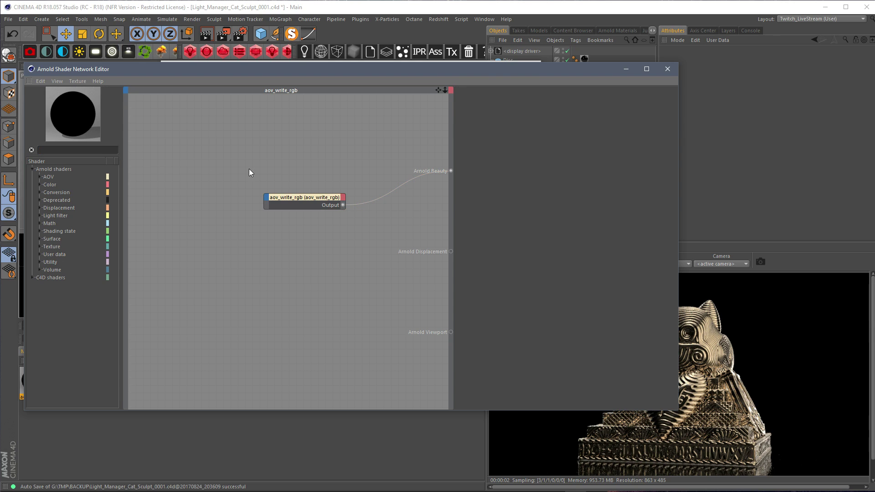
key("Tab")
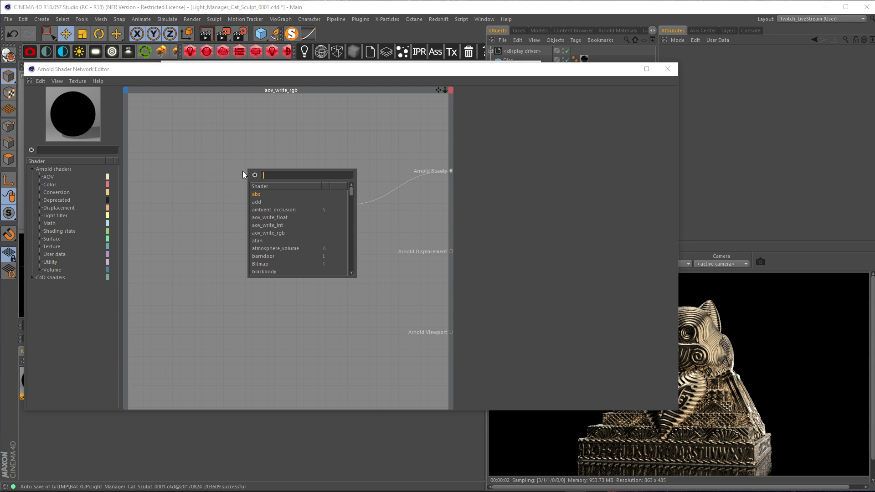
type("amb")
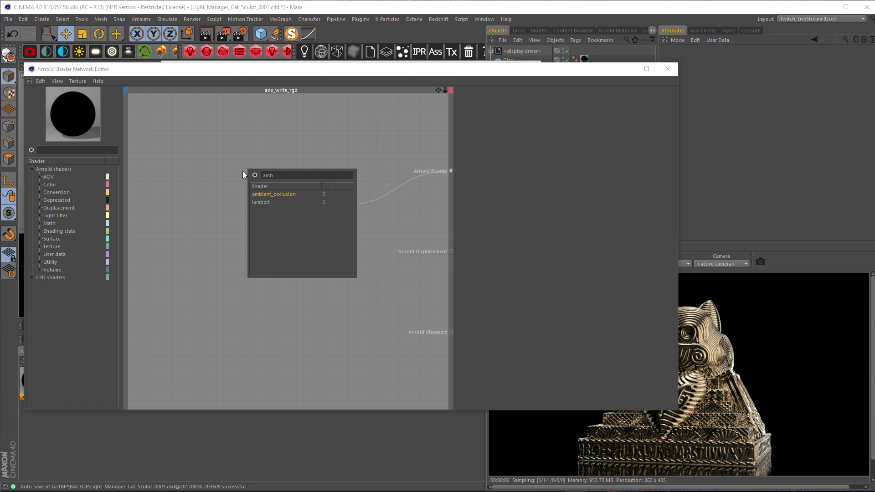
left_click(282, 194)
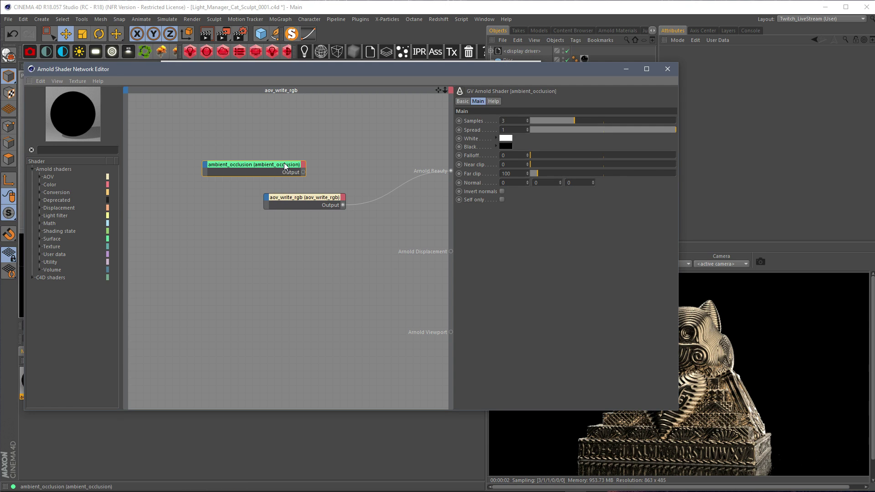
Connect ambient_occlusion to the AOV input of aov_write_rgb, name its AOV AO and close the shader network
left_click_drag(283, 165, 274, 206)
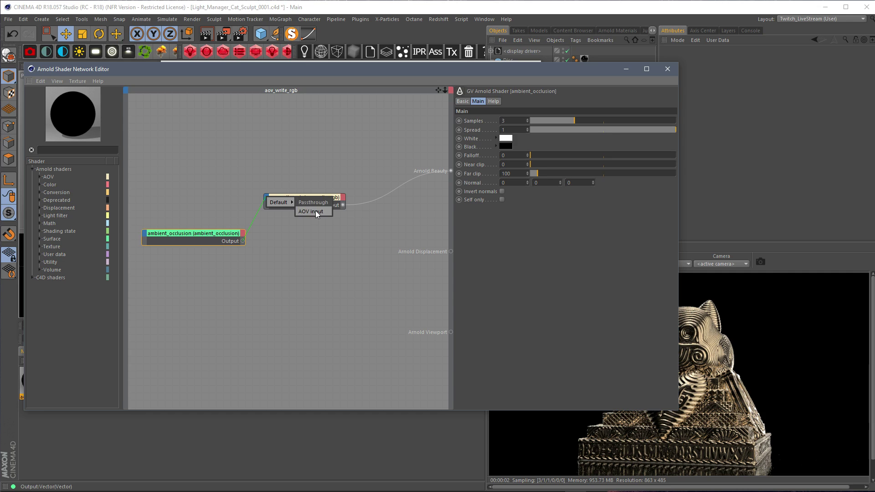
left_click(316, 210)
left_click_drag(216, 236, 220, 242)
left_click(324, 199)
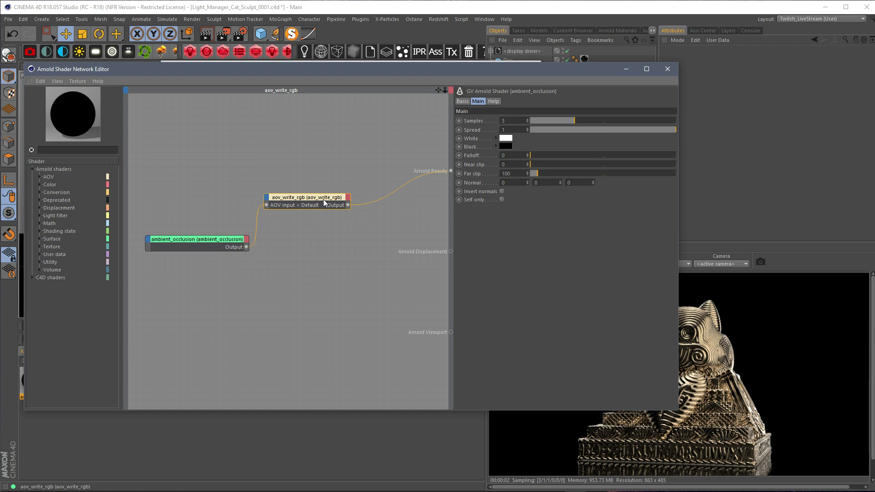
left_click(527, 130)
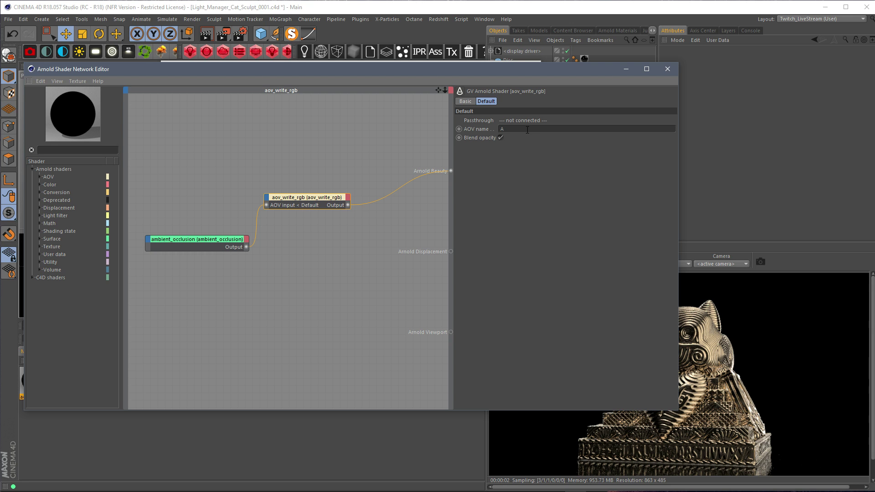
left_click(668, 69)
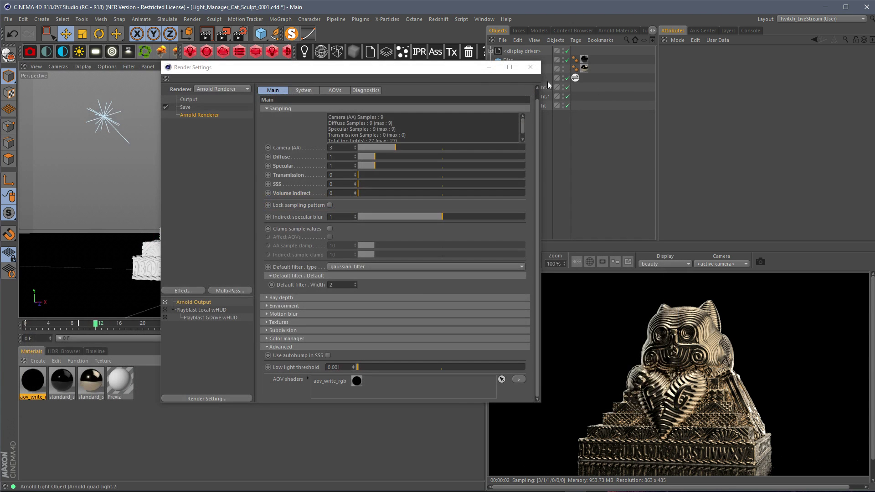
Add a custom AOV named AO with the RGBA data type to the display driver's active AOVs
left_click(342, 91)
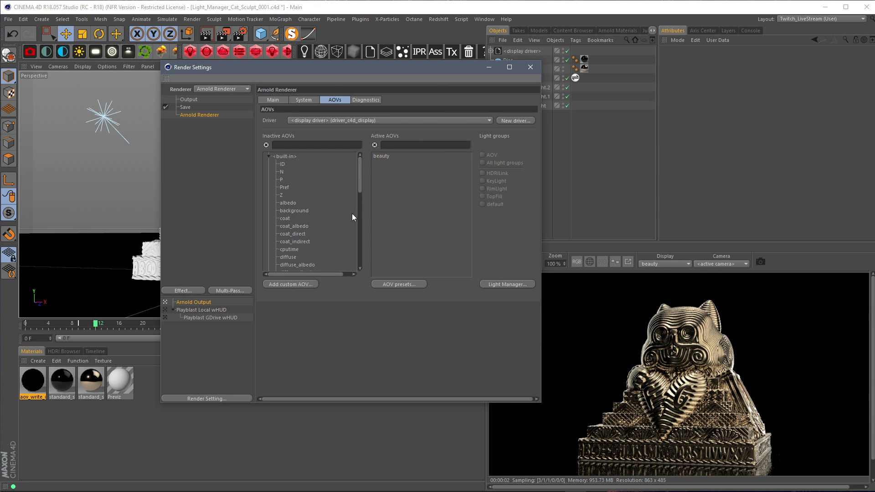
left_click_drag(358, 174, 373, 157)
left_click(292, 285)
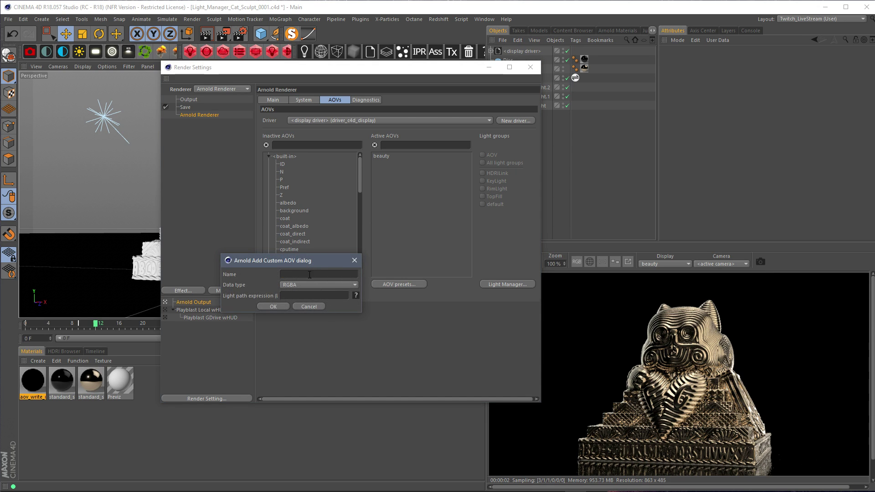
left_click_drag(314, 266, 445, 277)
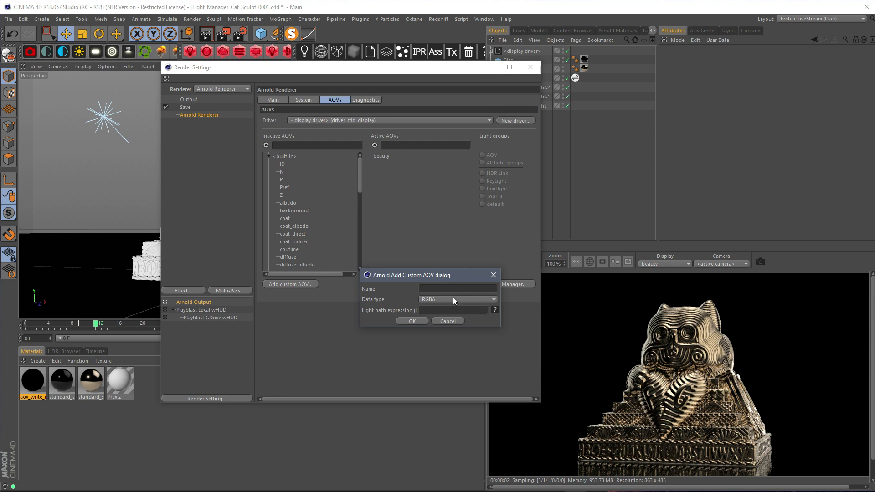
type("AO")
key("Return")
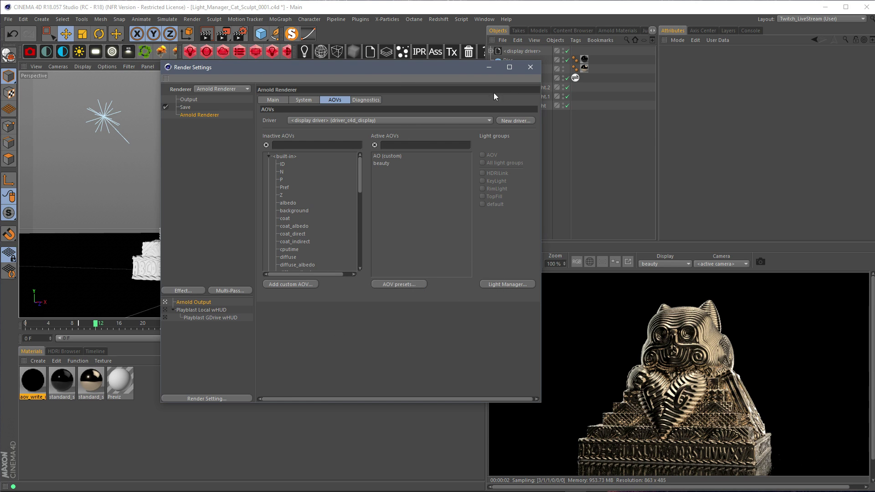
Close the render settings, start the interactive Arnold render and display its AO AOV
left_click(530, 67)
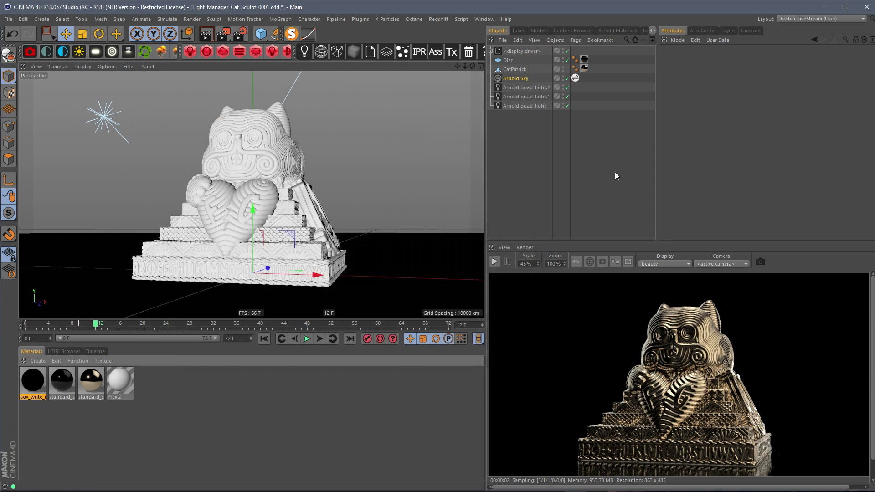
left_click(496, 262)
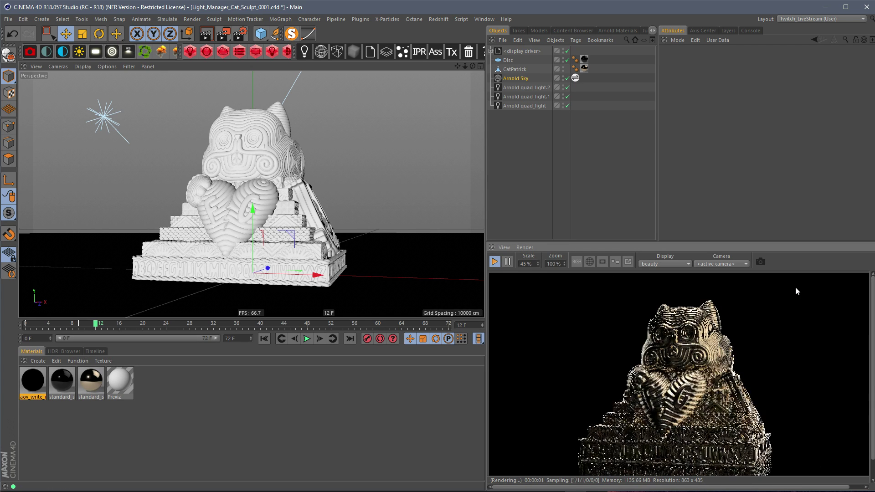
left_click(668, 264)
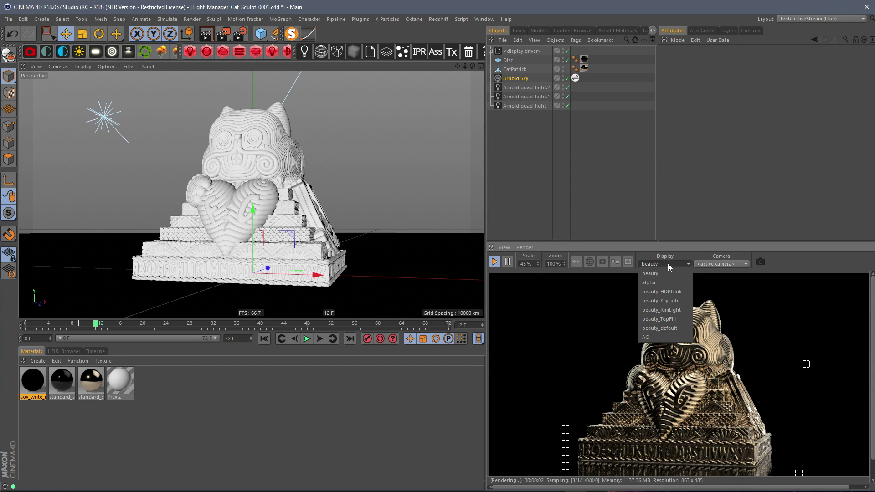
left_click(675, 337)
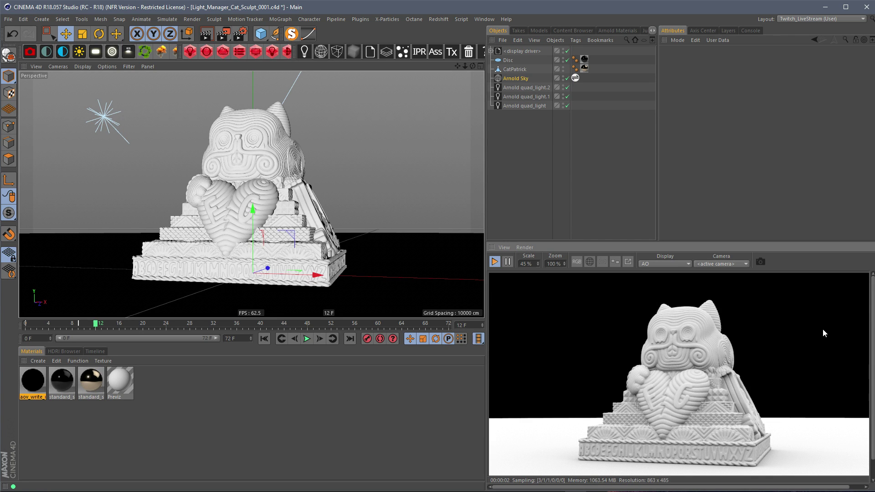
Add a second aov_write_rgb shader to the AOV shaders in the Arnold renderer's advanced main settings
left_click(240, 33)
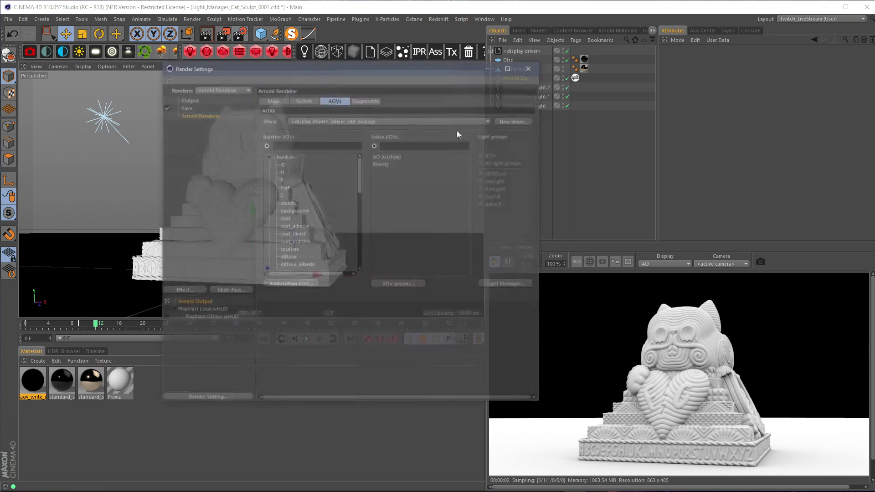
left_click_drag(401, 67, 479, 83)
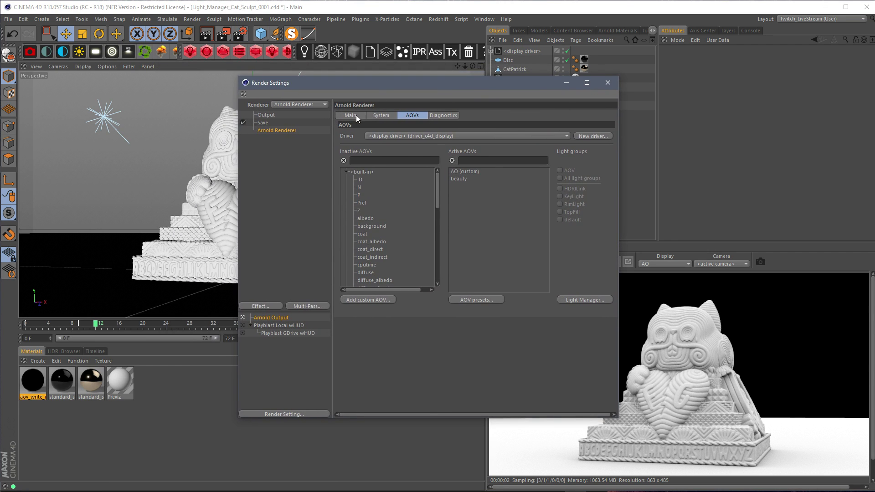
left_click(356, 114)
scroll(616, 370, "down", 1)
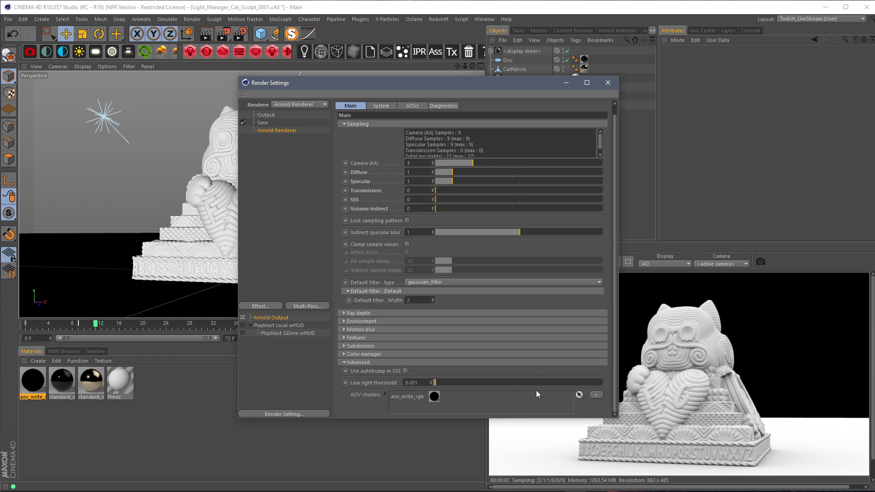
left_click(596, 395)
left_click(620, 418)
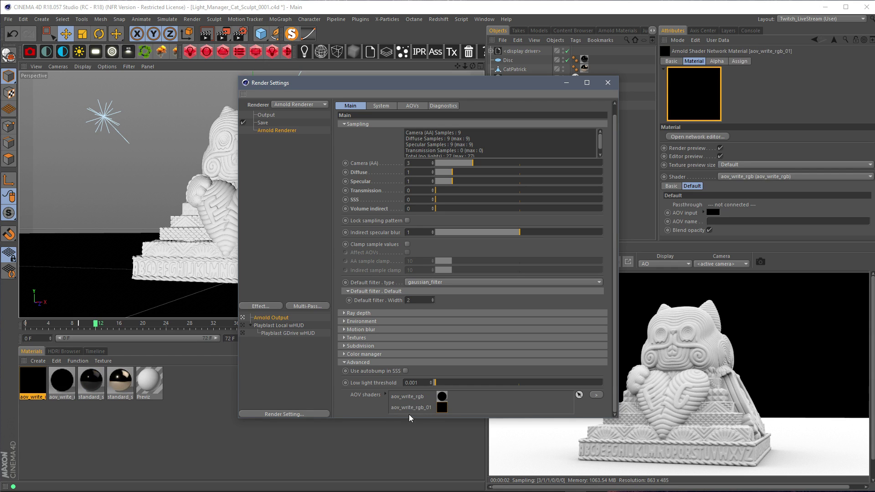
Open the new aov_write_rgb material's shader network and add a facing_ratio shader to it
double_click(33, 383)
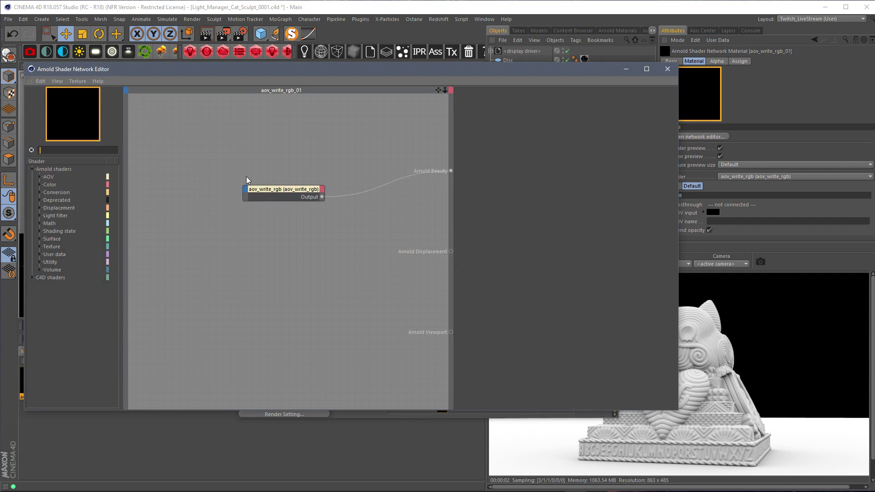
left_click(61, 150)
type("fre")
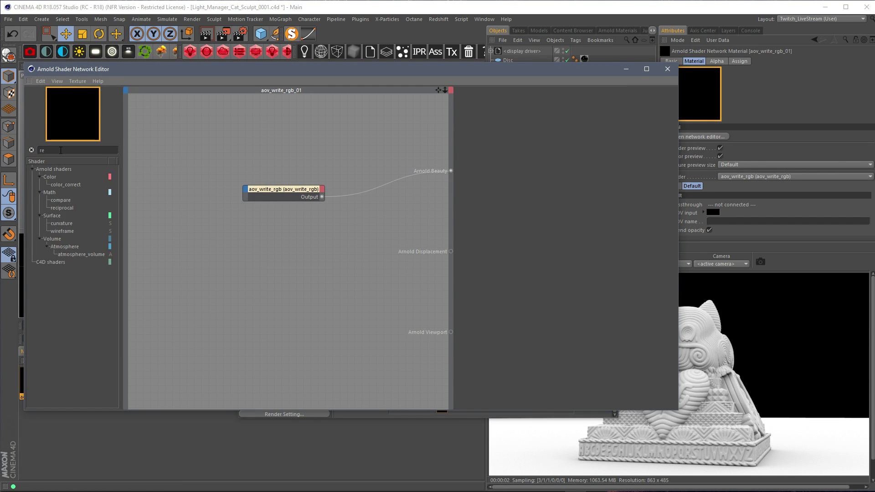
key("BackSpace")
key("BackSpace")
key("BackSpace")
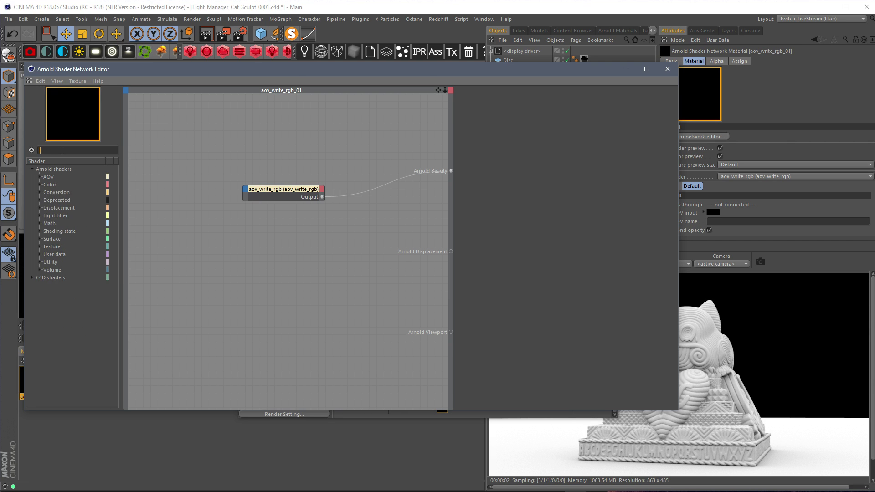
type("ind")
key("BackSpace")
key("BackSpace")
key("BackSpace")
type("fa")
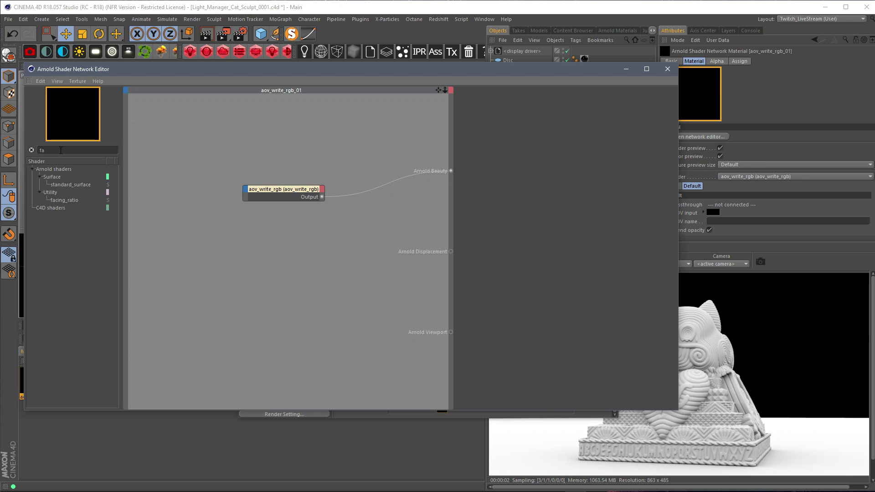
left_click_drag(67, 201, 248, 193)
Connect facing_ratio to the AOV input of aov_write_rgb, name its AOV Fresnel, copy that name and close the shader network
left_click(295, 198)
left_click(294, 190)
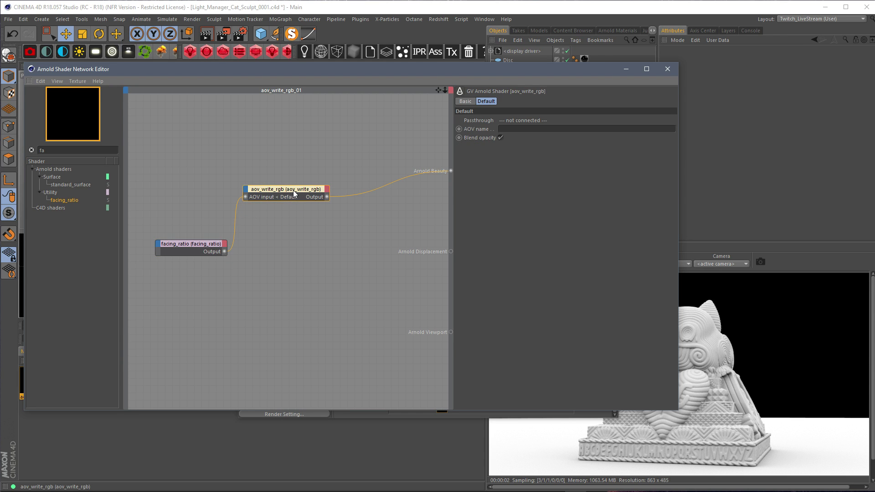
left_click(515, 130)
type("Fresnel")
key("Return")
key("ctrl+c")
left_click(667, 69)
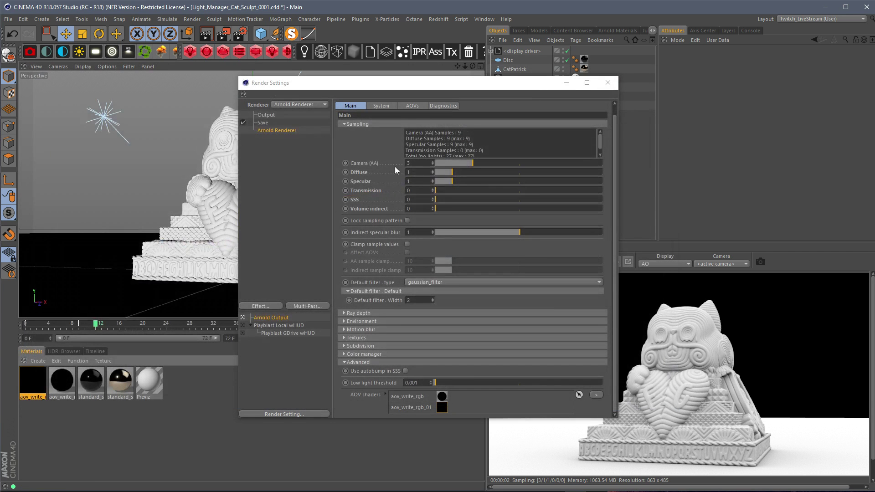
Add a custom AOV named Fresnel with the RGBA data type to the display driver and close the render settings
left_click(400, 106)
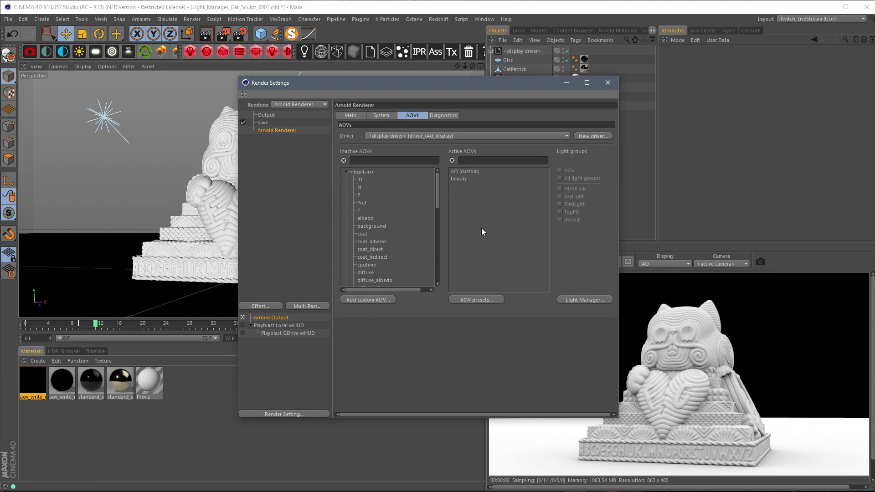
left_click(368, 300)
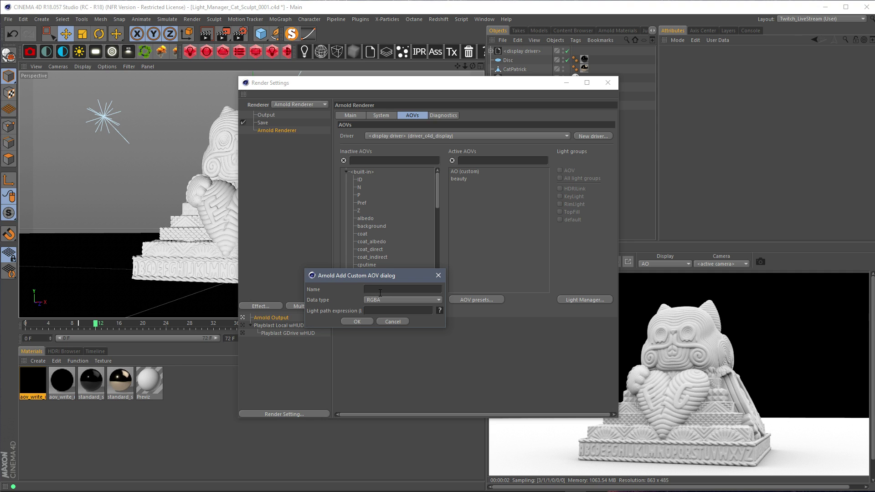
key("ctrl+v")
left_click(358, 322)
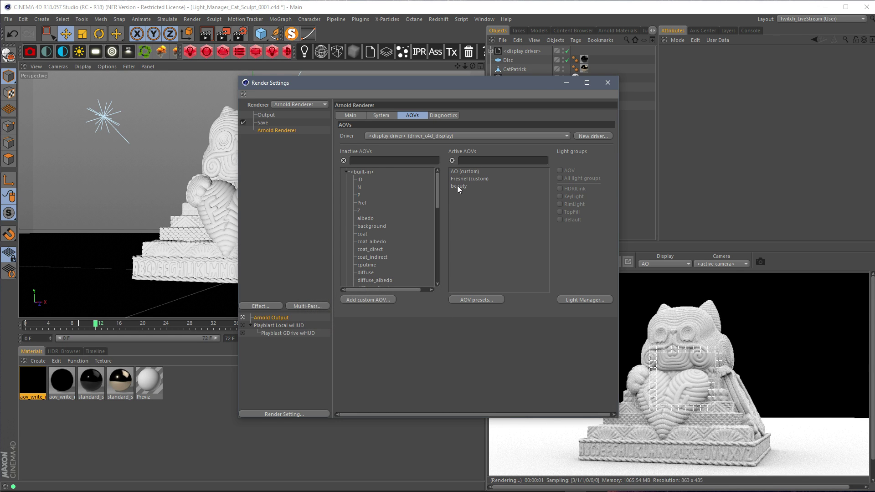
left_click(608, 83)
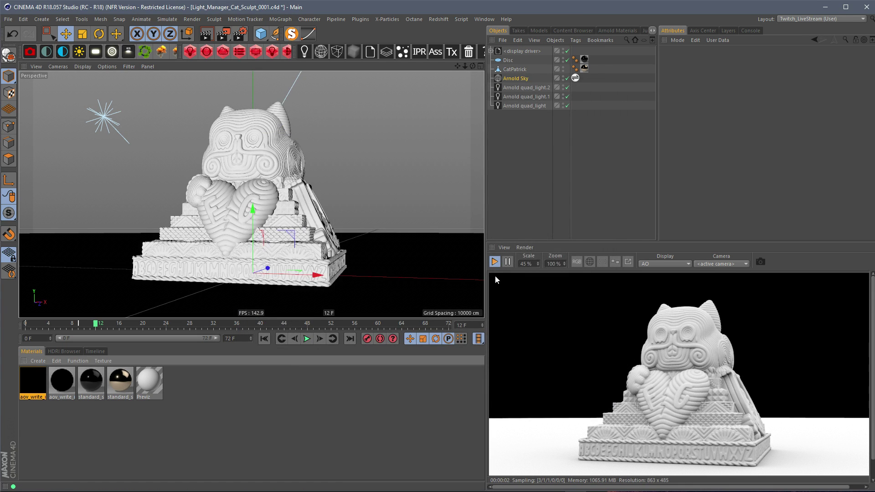
Refresh the interactive Arnold render and display its Fresnel AOV
left_click(496, 262)
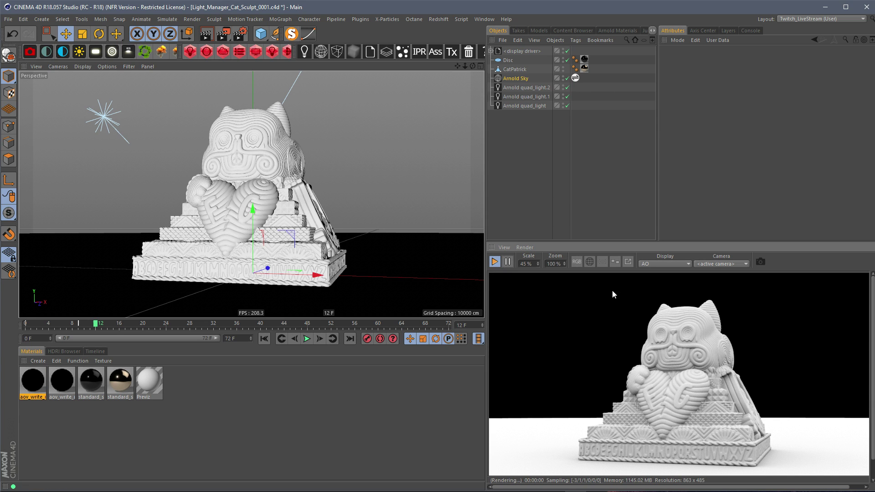
left_click(654, 264)
left_click(650, 345)
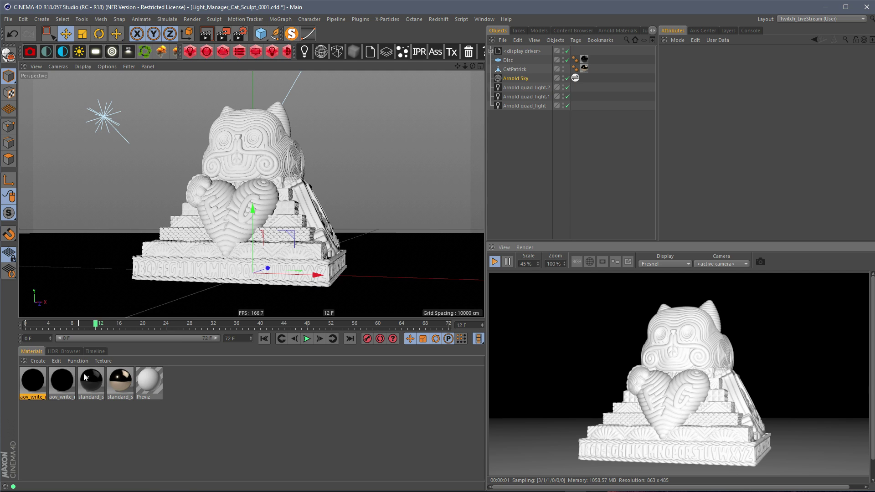
Invert the Fresnel material's facing_ratio shader, set its gain to about 0.26 and bias to about 0.58, and close the network
double_click(34, 382)
left_click(196, 242)
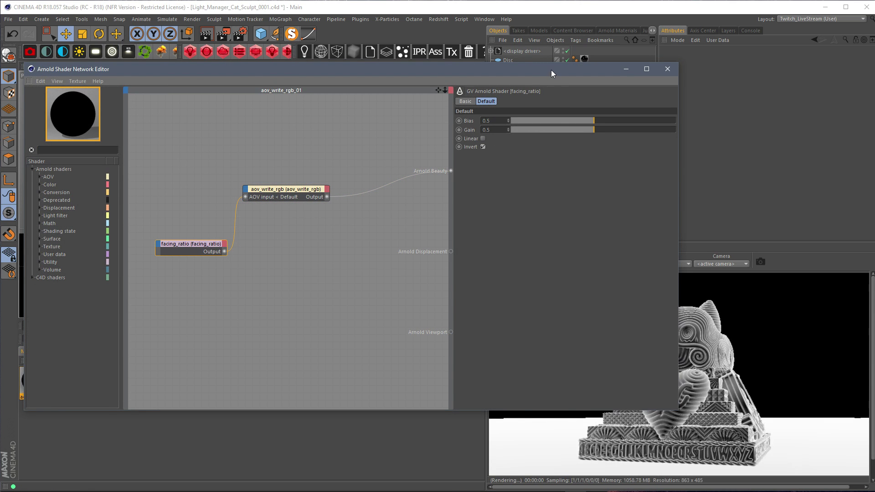
left_click_drag(551, 70, 484, 68)
mouse_move(520, 118)
left_mouse_down()
mouse_move(485, 119)
mouse_move(542, 127)
mouse_move(452, 118)
mouse_move(534, 118)
left_mouse_up()
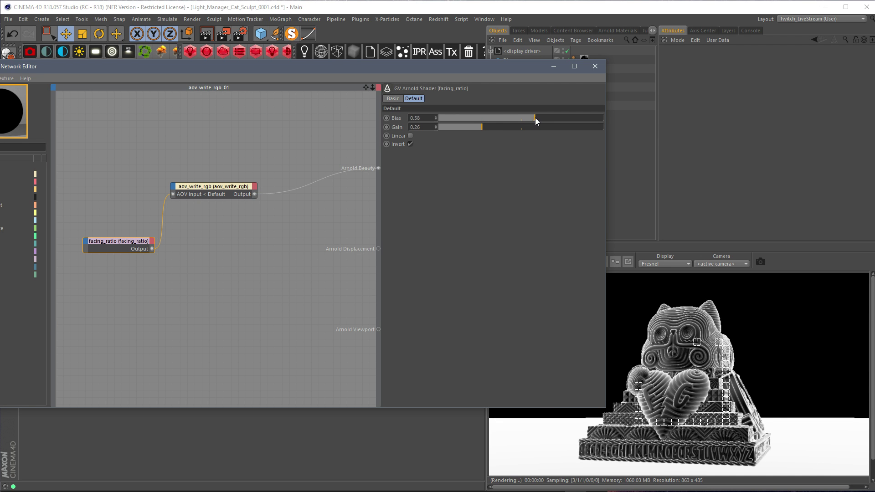
left_click(595, 66)
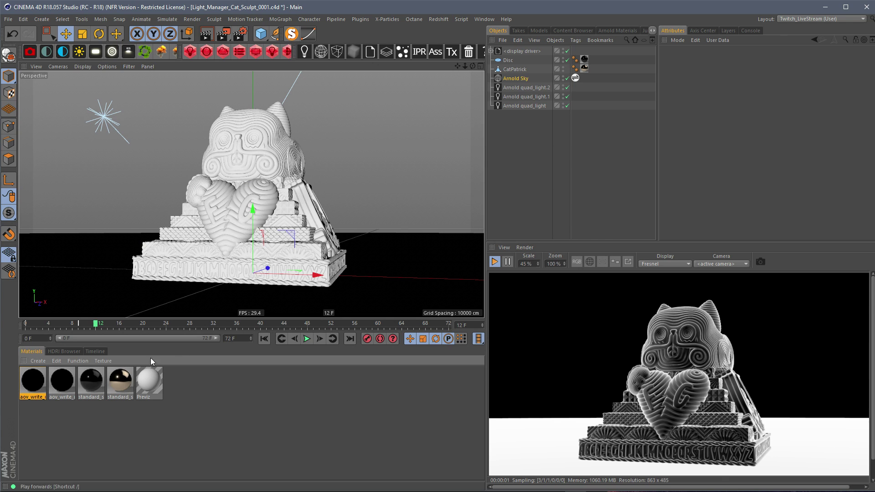
Review both AOV shaders in the Arnold renderer's advanced main settings, enlarging the window to fit the list, and close the settings
left_click(240, 33)
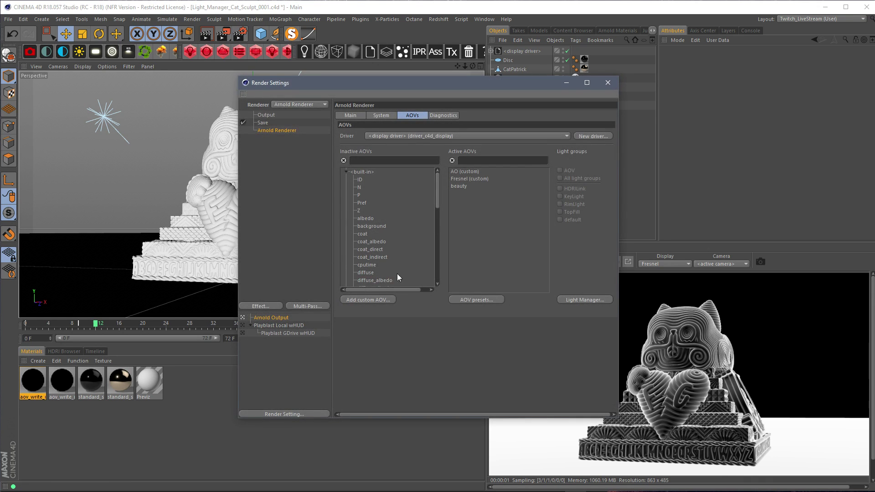
left_click(349, 115)
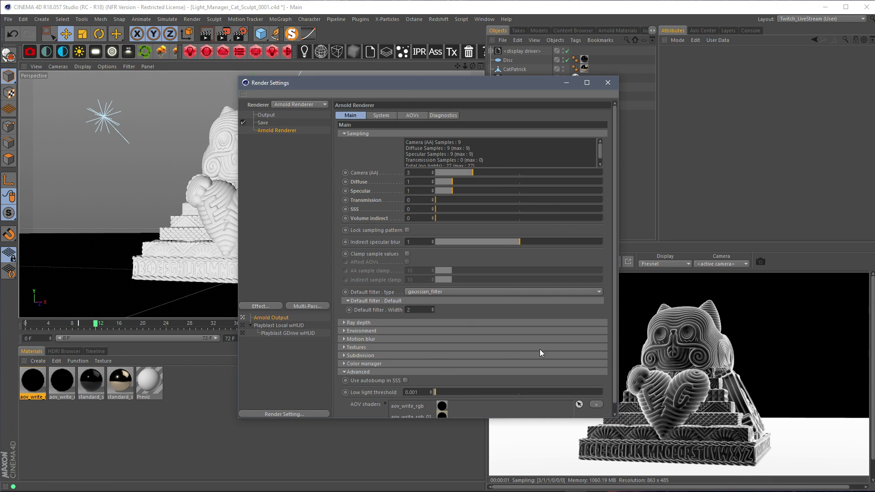
scroll(612, 321, "down", 1)
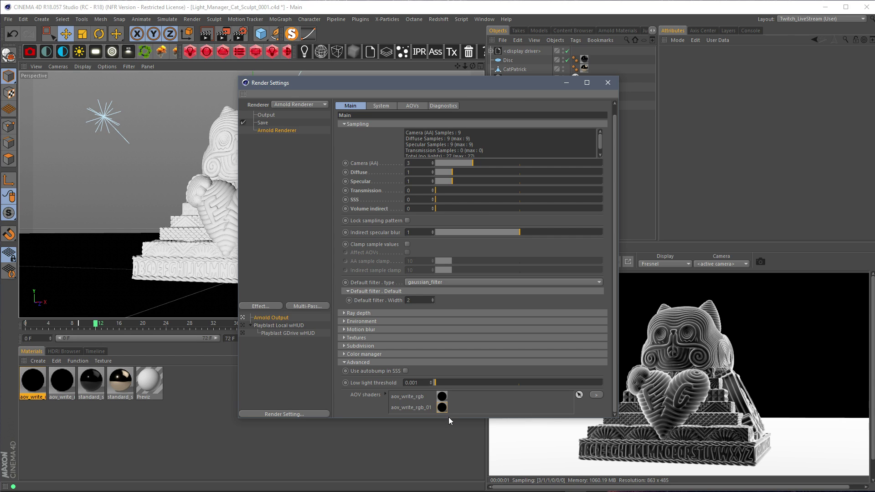
left_click_drag(438, 417, 437, 441)
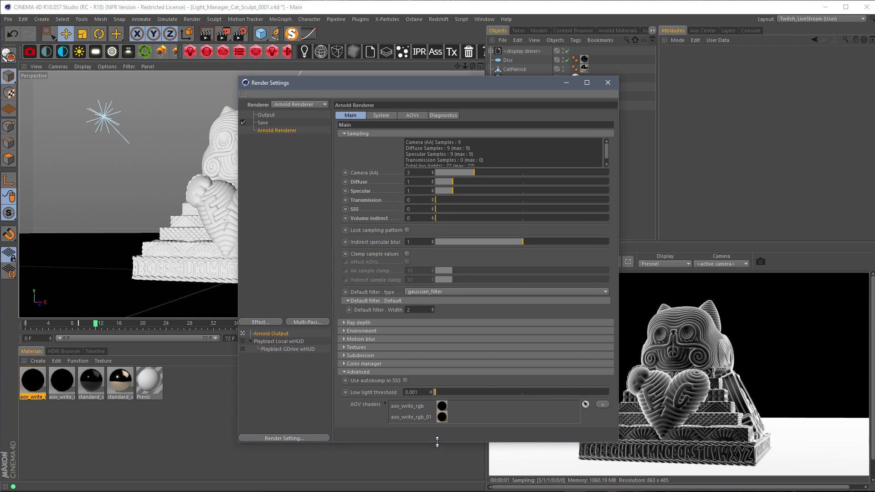
left_click_drag(478, 82, 412, 41)
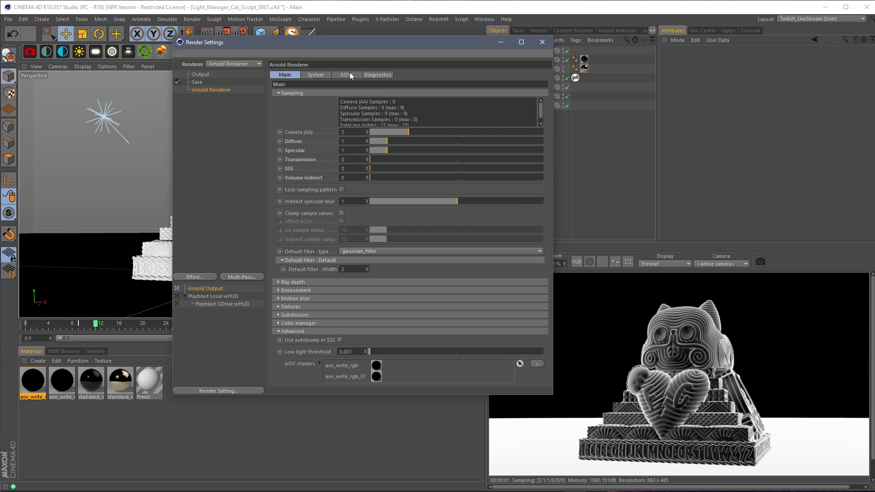
left_click_drag(361, 43, 386, 59)
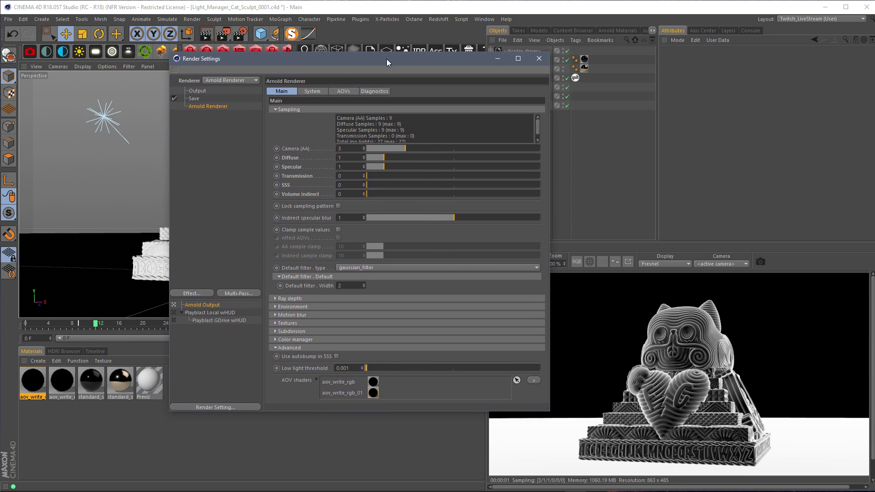
mouse_move(339, 412)
left_mouse_down()
mouse_move(337, 462)
mouse_move(328, 413)
mouse_move(339, 413)
left_mouse_up()
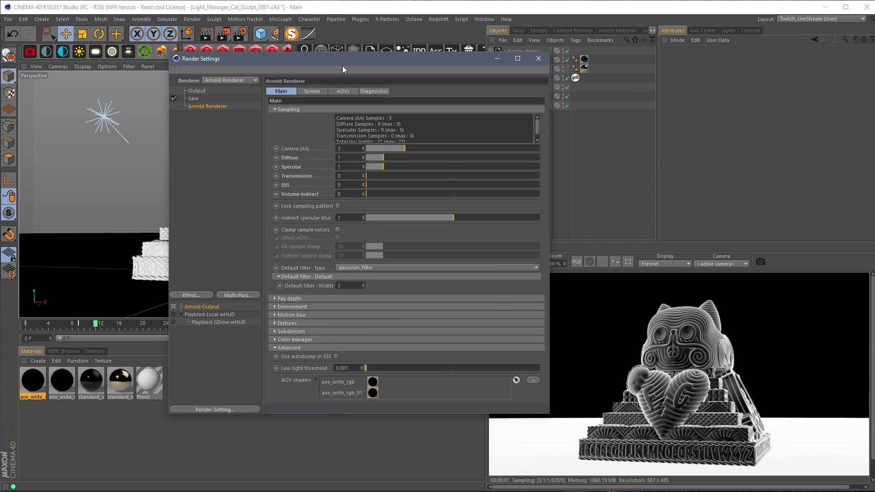
left_click_drag(342, 59, 422, 85)
left_click(620, 85)
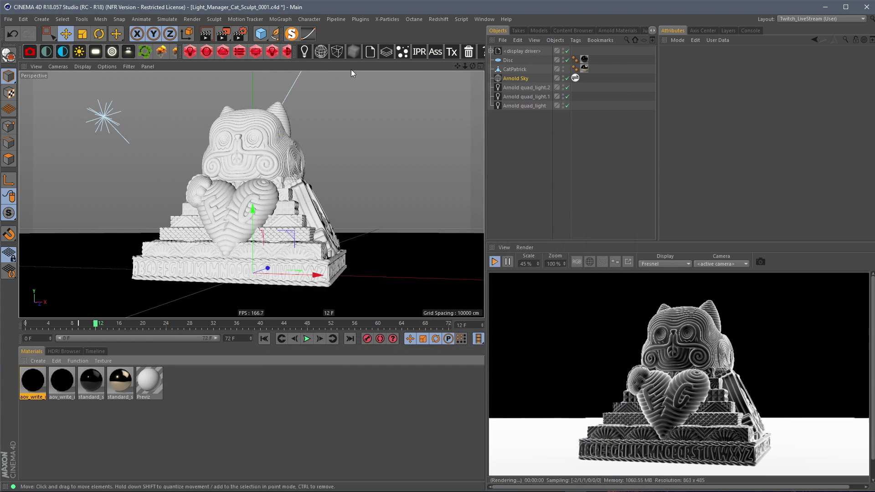
Review the light groups in the Arnold Light Manager and the display driver's active AOVs in the render settings
left_click(304, 52)
mouse_move(307, 52)
left_click(371, 152)
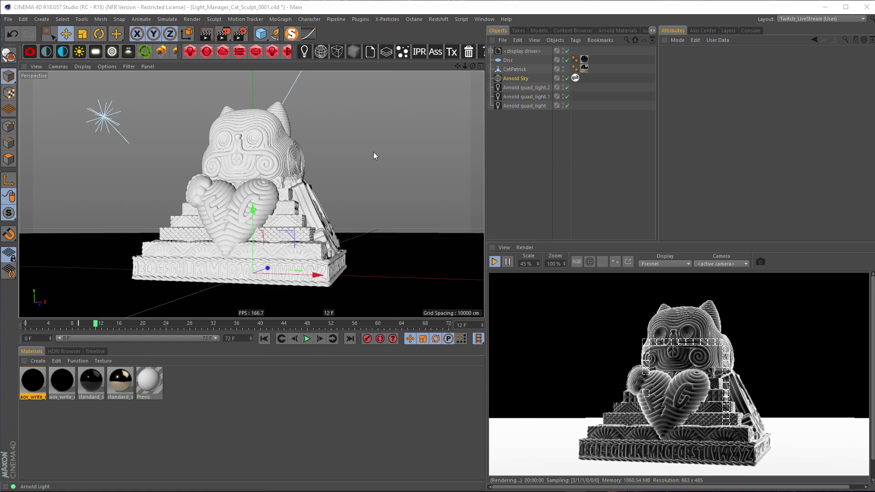
left_click_drag(378, 227, 381, 106)
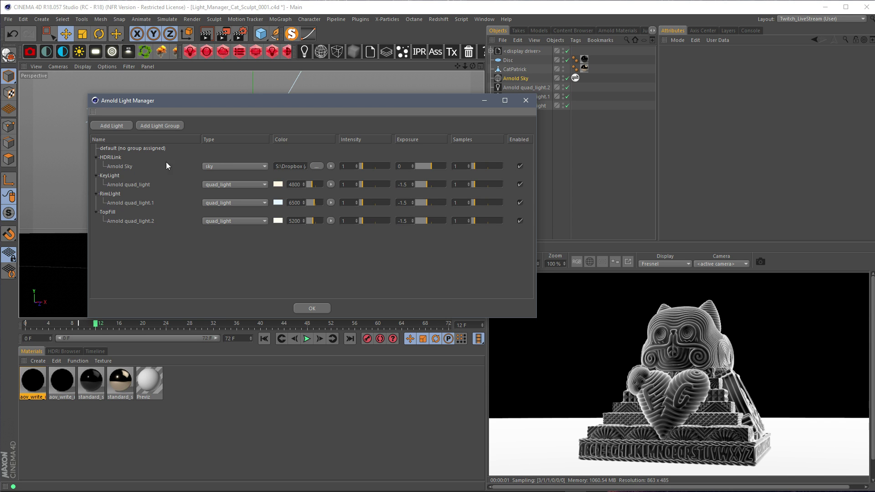
left_click_drag(345, 106, 304, 105)
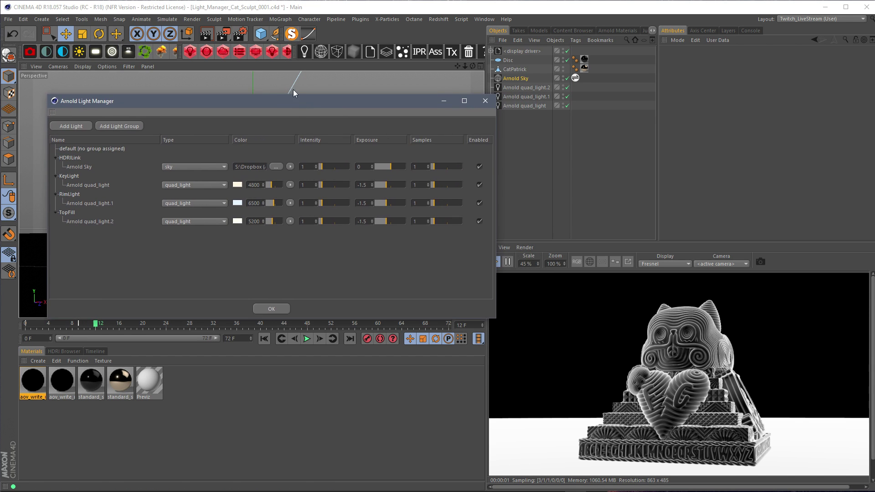
left_click(240, 34)
left_click(424, 117)
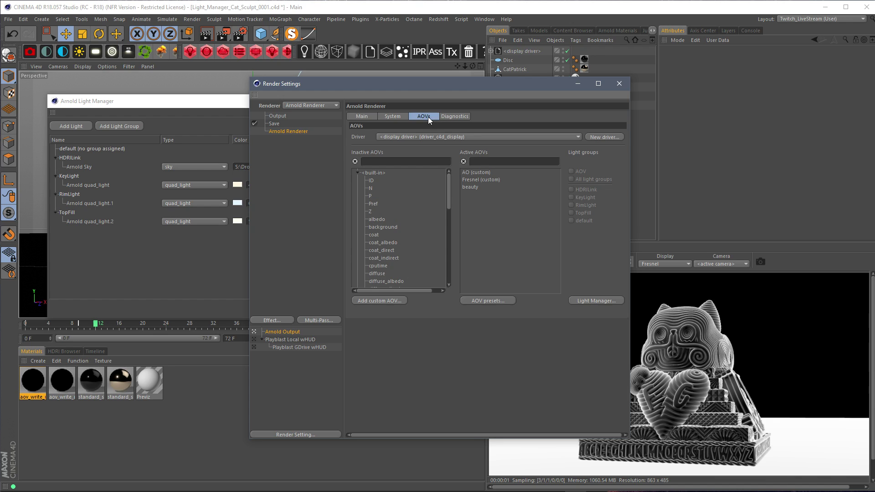
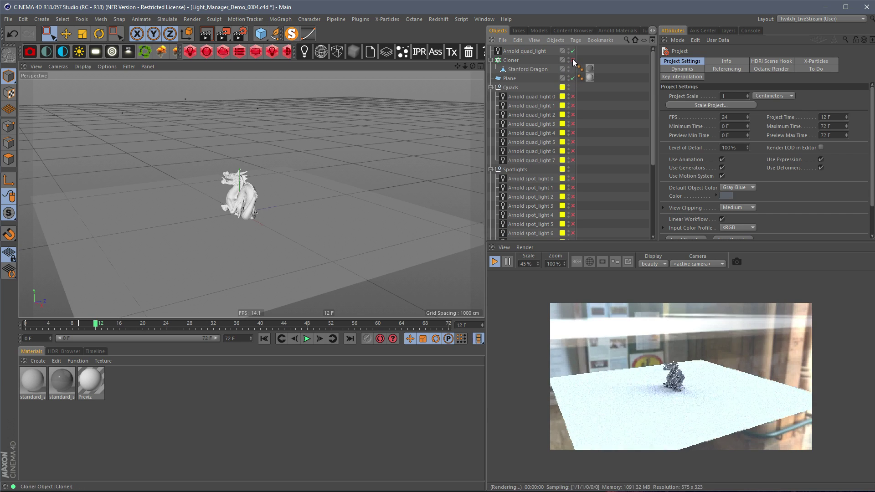
Enable the Cloner holding the Stanford Dragon and disable Arnold Sky.1 in the HDRI Link group
left_click(573, 60)
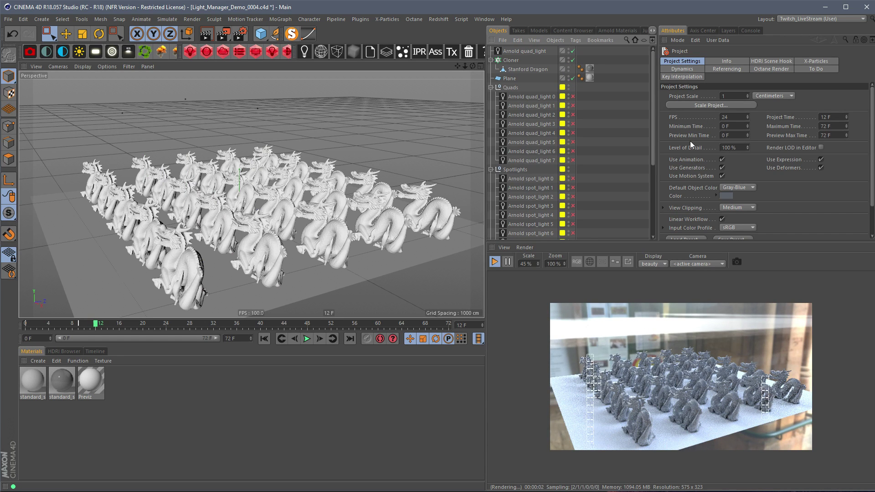
left_click(652, 216)
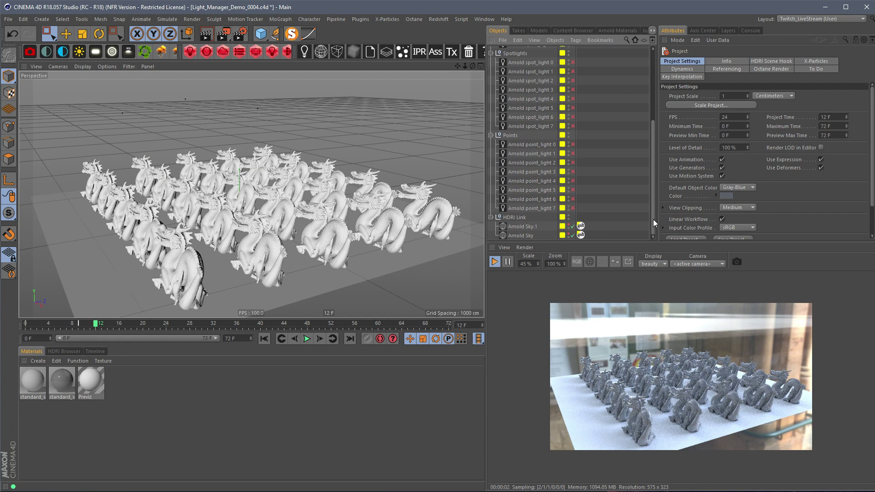
left_click(573, 227)
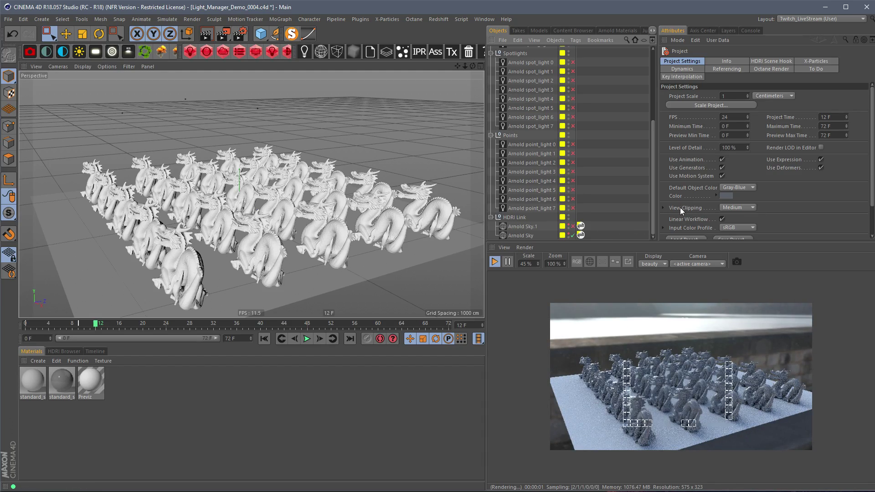
scroll(223, 179, "up", 5)
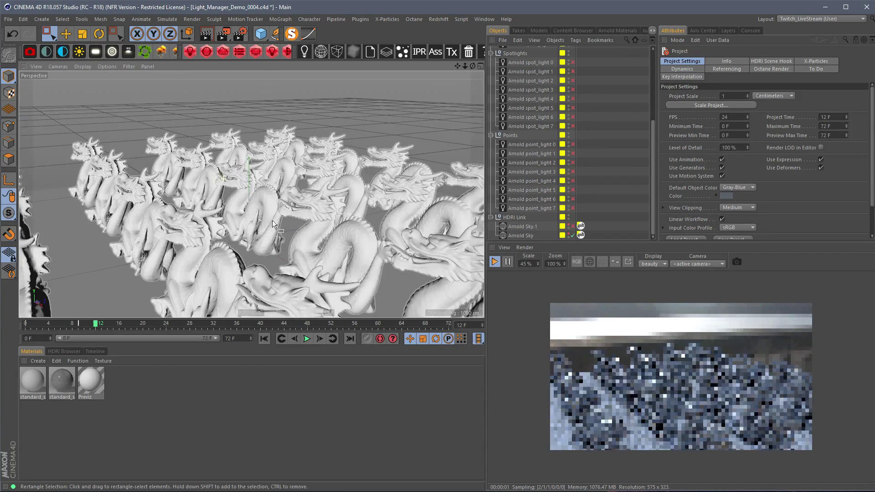
scroll(272, 191, "up", 2)
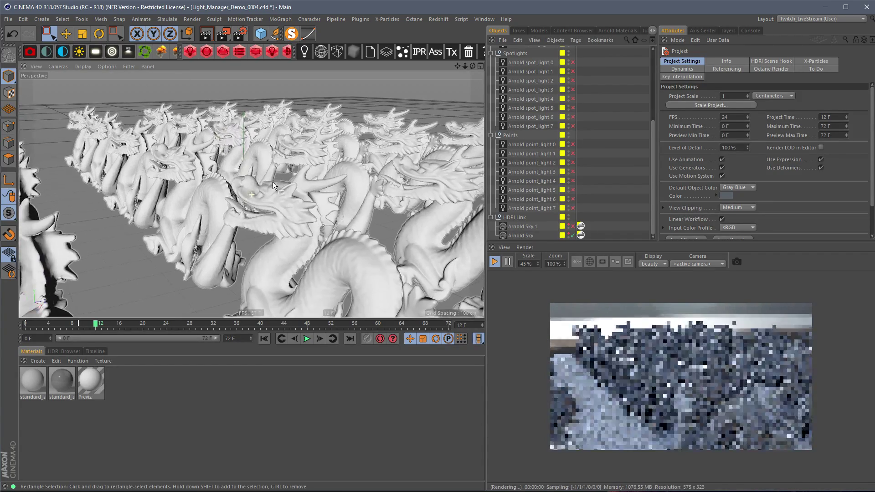
scroll(273, 184, "down", 2)
scroll(306, 182, "down", 2)
scroll(300, 189, "down", 1)
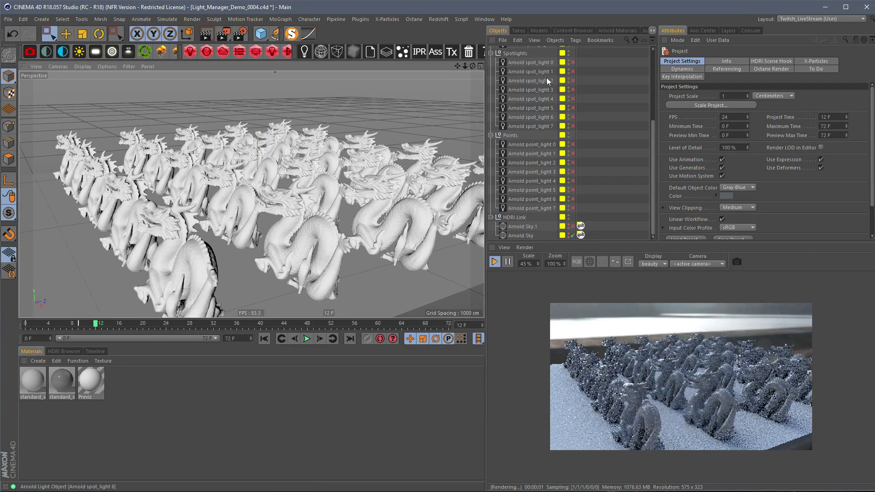
left_click_drag(654, 138, 649, 55)
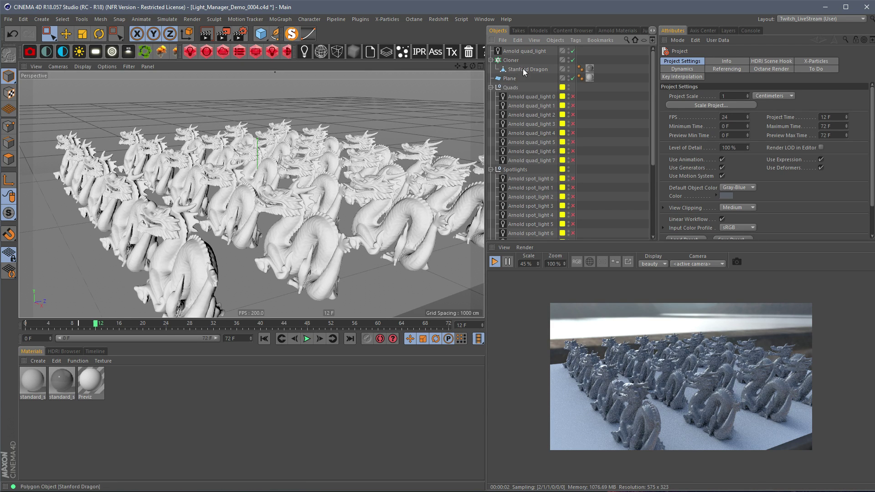
Create an Arnold standard_surface material and assign it to the Stanford Dragon in place of its current material
left_click(511, 61)
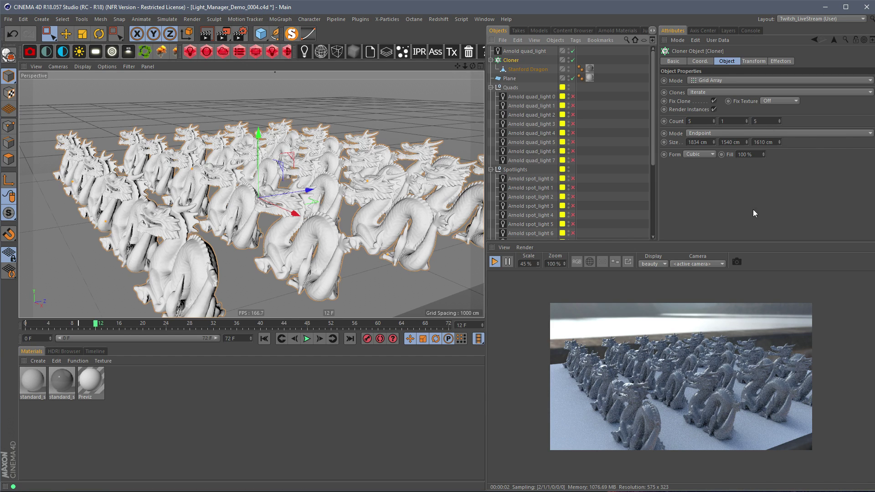
left_click(38, 361)
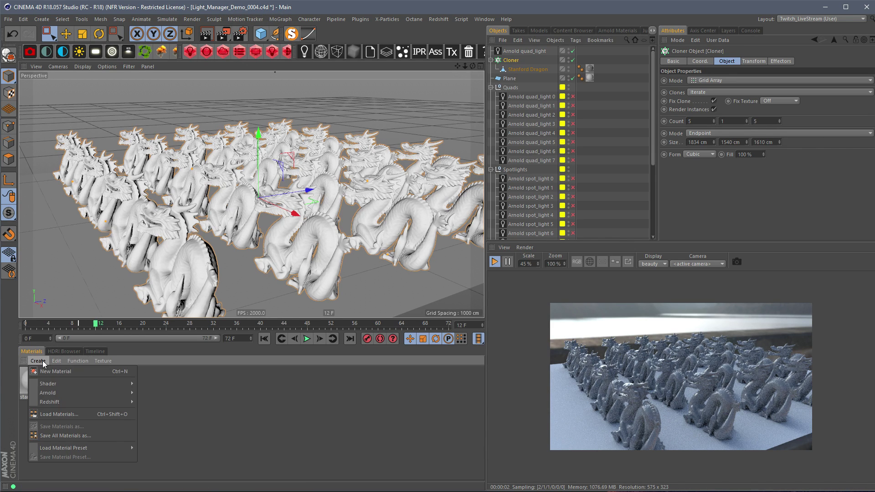
mouse_move(53, 392)
mouse_move(166, 401)
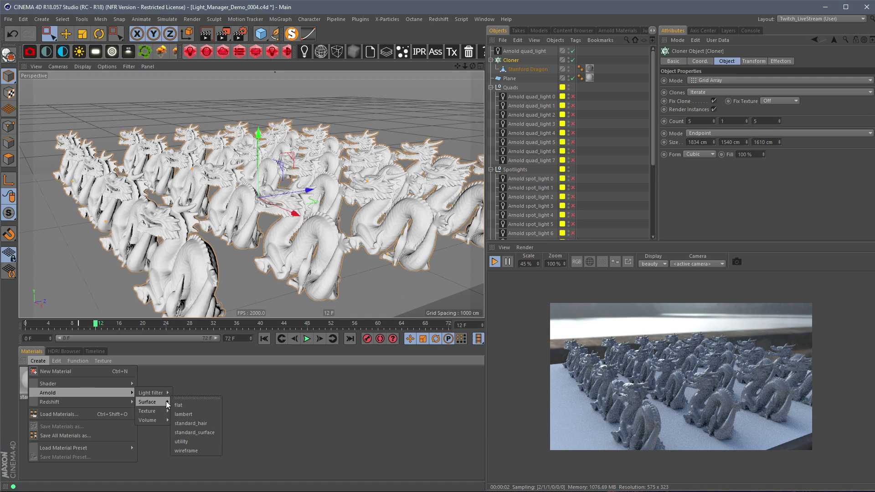
left_click(196, 434)
left_click_drag(600, 9, 590, 68)
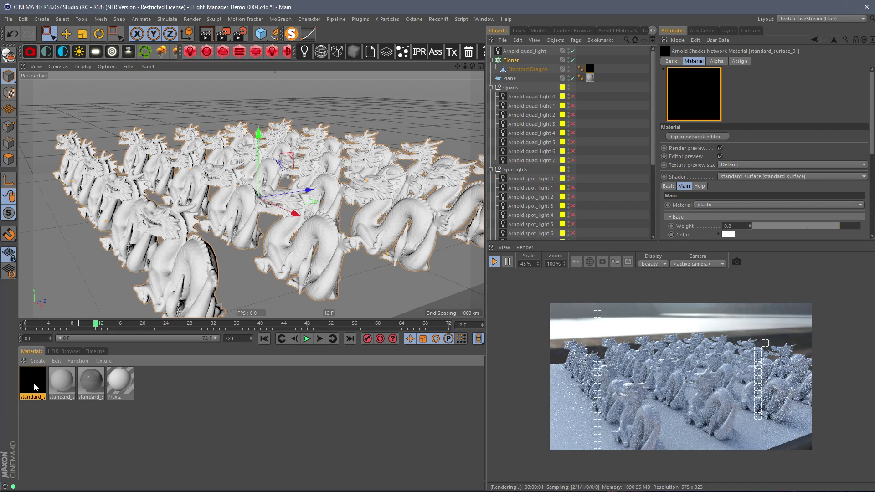
Open the new material's shader network, fit the editor window beside the render and reposition the standard_surface node
double_click(45, 393)
left_click_drag(233, 69, 253, 66)
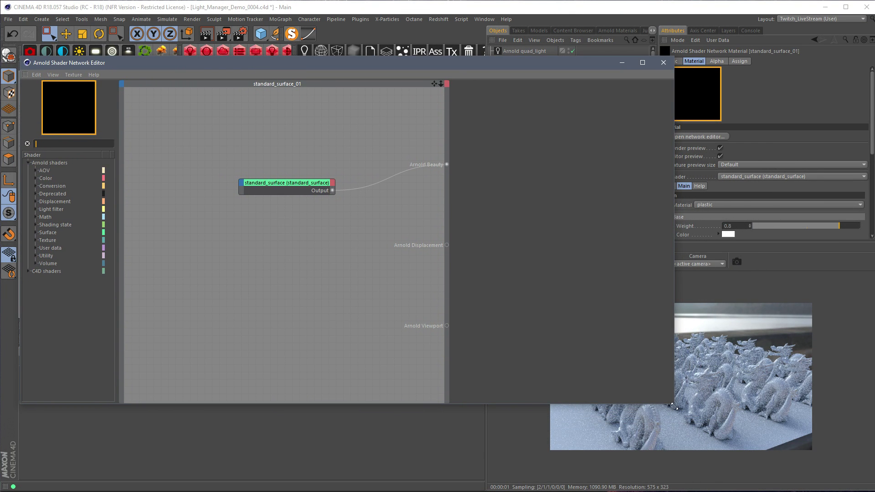
left_click_drag(674, 404, 557, 462)
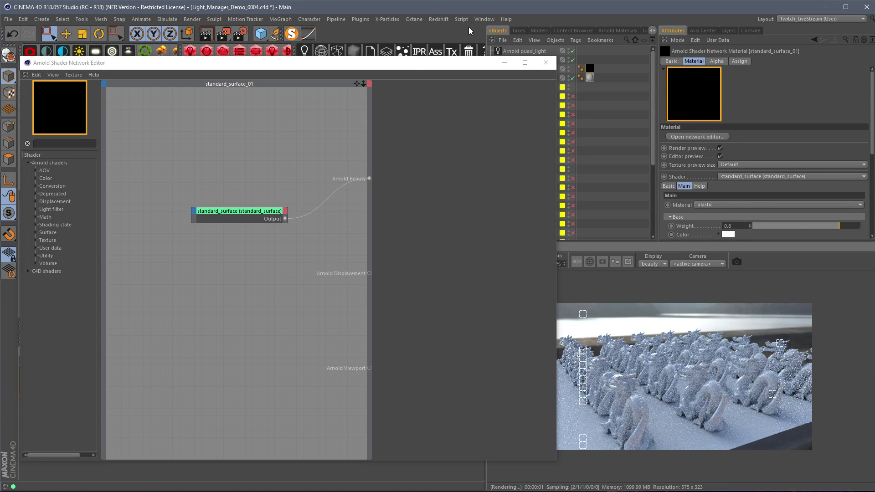
left_click_drag(247, 211, 244, 134)
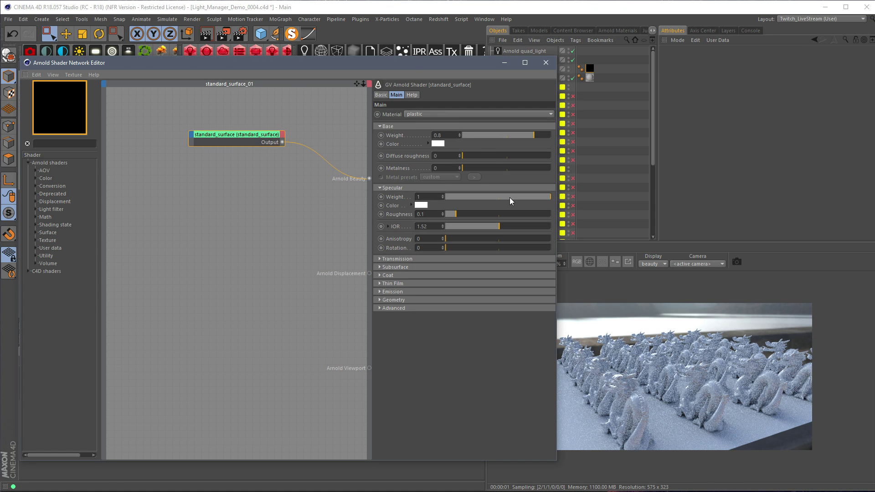
mouse_move(409, 61)
left_mouse_down()
mouse_move(401, 34)
mouse_move(409, 48)
left_mouse_up()
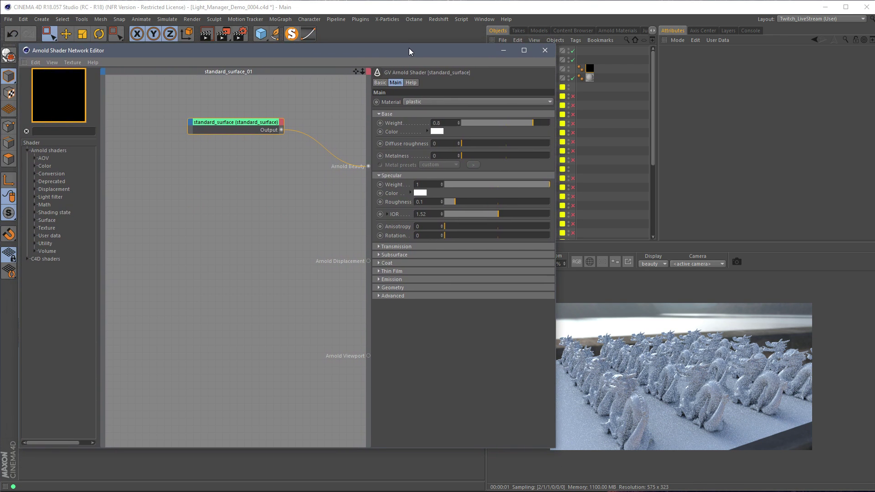
left_click_drag(255, 128, 255, 164)
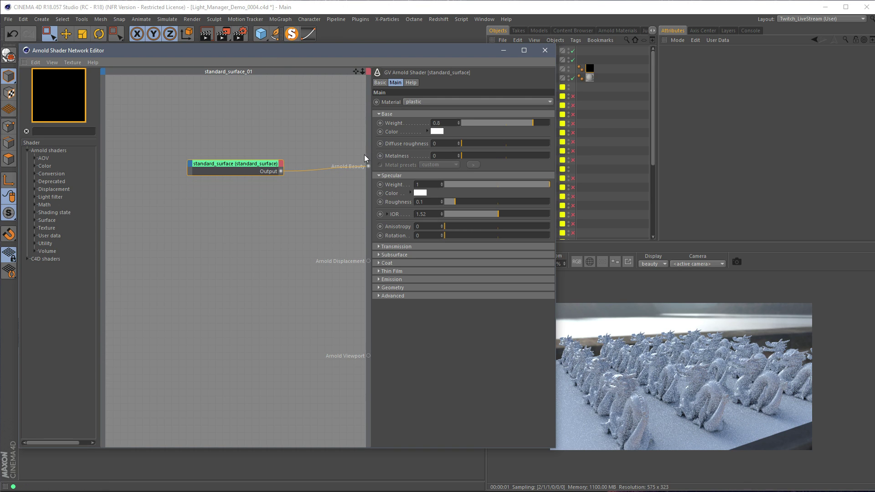
left_click_drag(236, 169, 221, 198)
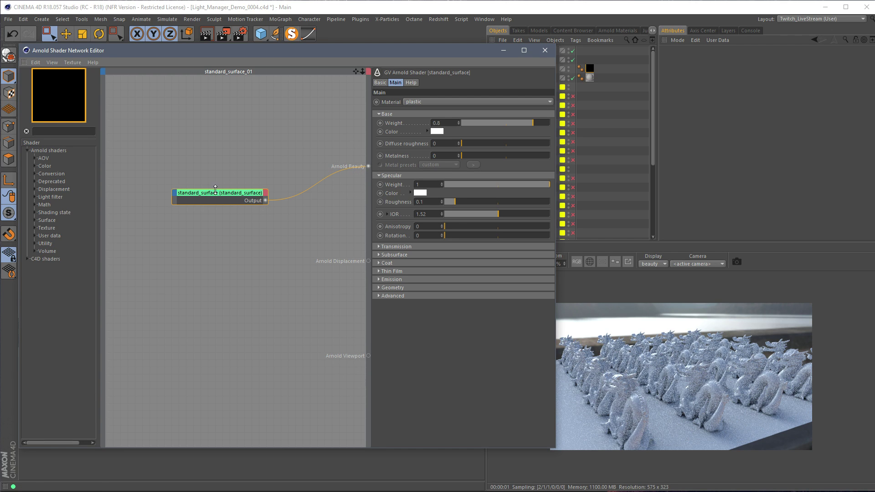
mouse_move(215, 189)
left_mouse_down()
mouse_move(212, 182)
mouse_move(207, 190)
left_mouse_up()
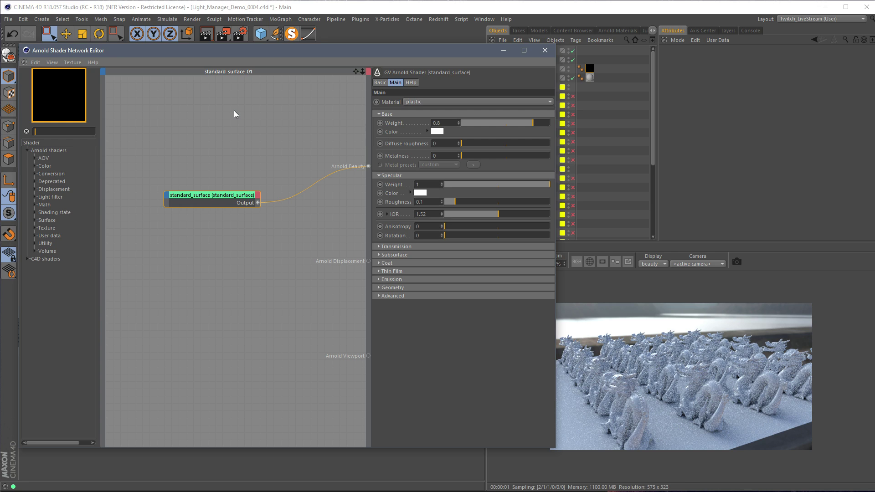
Find the utility shader and add it as a node to the standard_surface_01 network
type("ut")
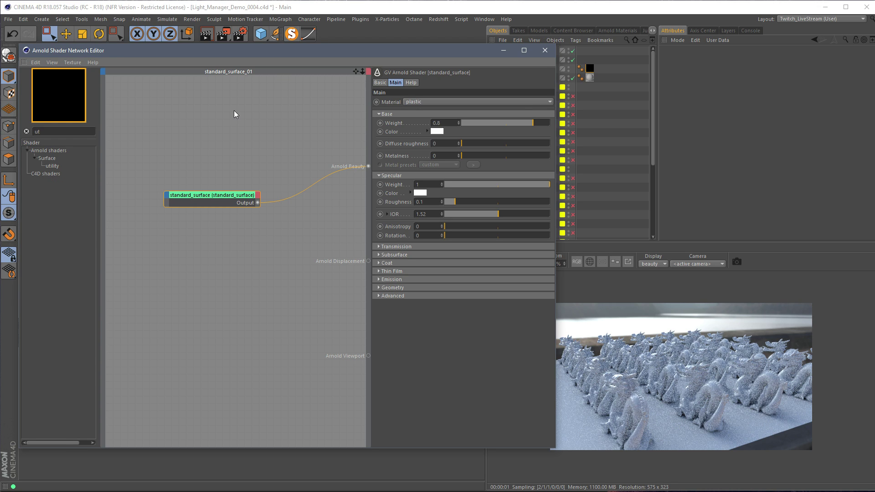
type("il")
left_click(221, 154)
key("Tab")
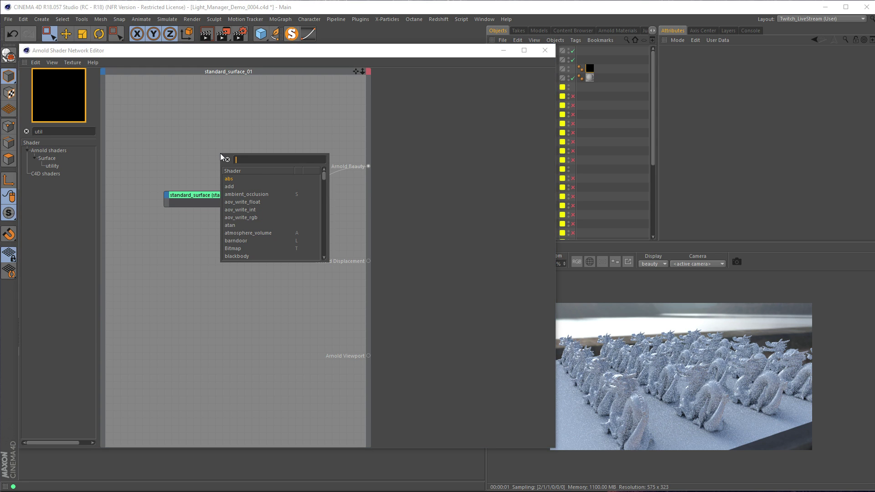
type("ust")
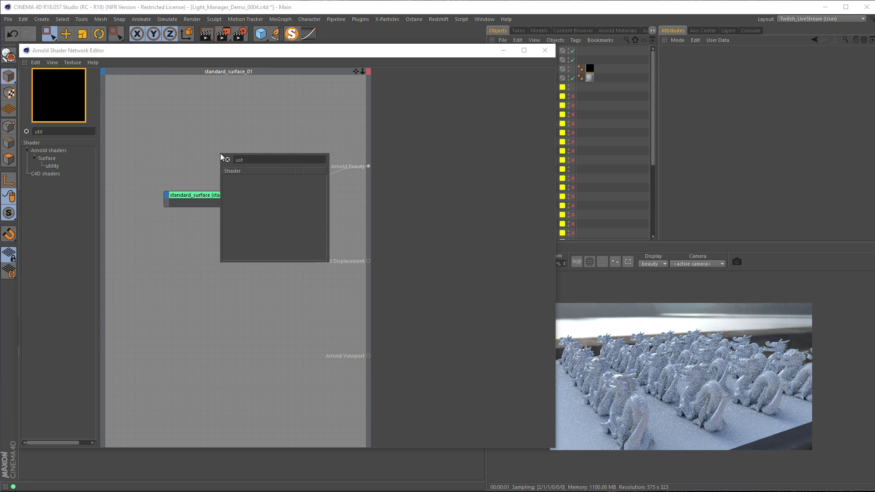
key("BackSpace")
key("BackSpace")
type("t")
key("Return")
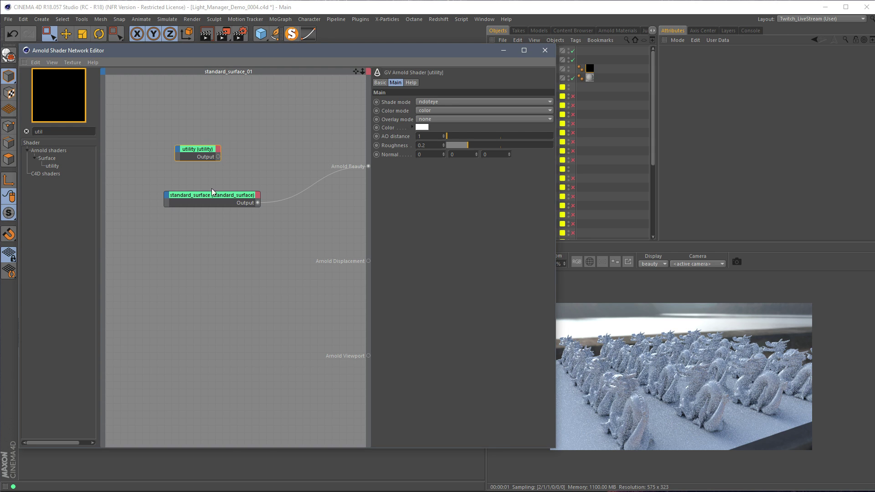
Place the utility node below standard_surface and connect its output to Arnold Beauty
left_click_drag(199, 158, 227, 241)
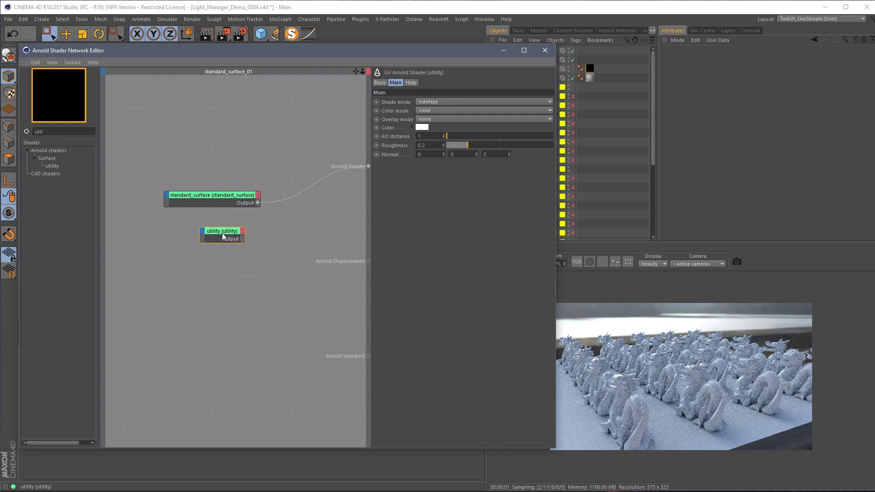
right_click(259, 224)
left_click(274, 233)
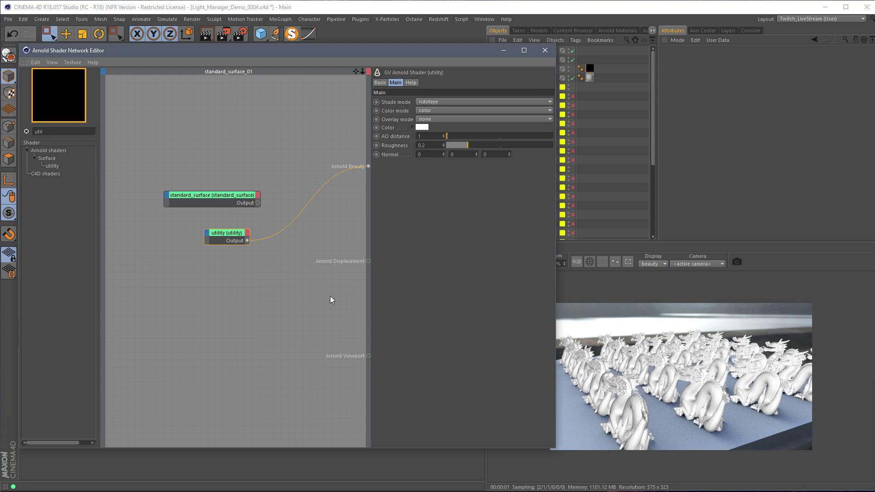
Set the utility shader's shade mode to flat, and test its color as red at 80% saturation before restoring white
left_click(437, 102)
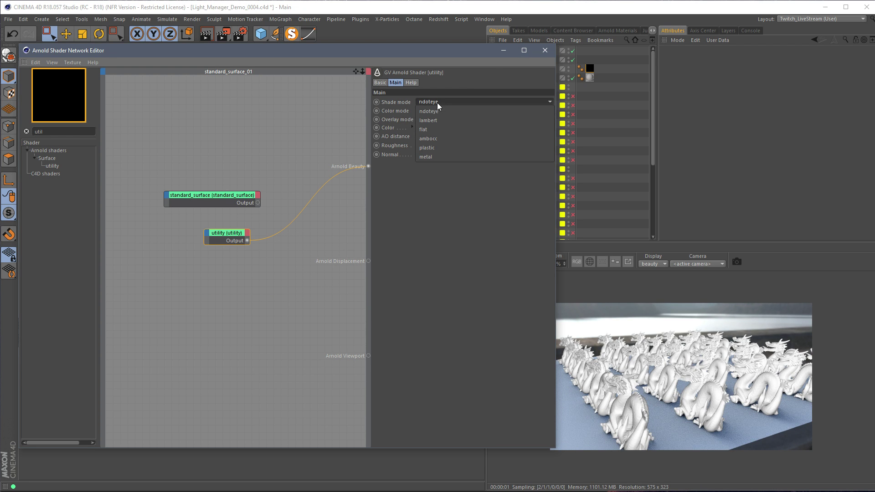
left_click(431, 127)
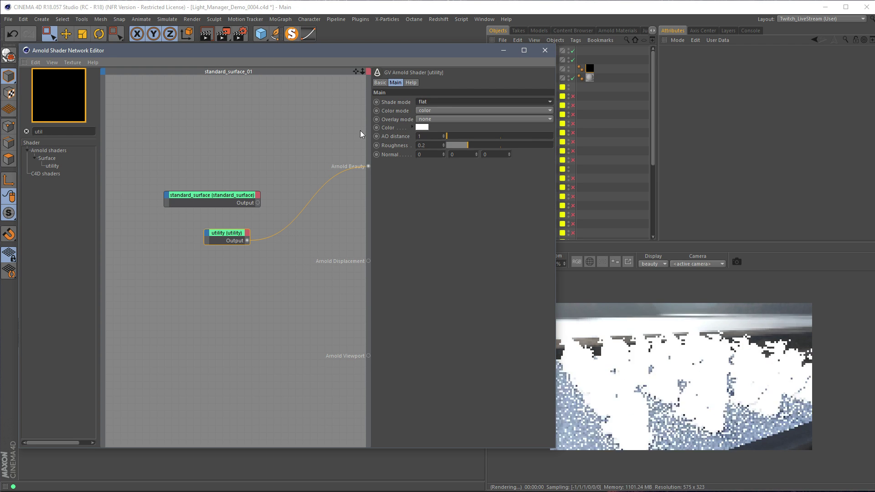
left_click(412, 127)
left_click(516, 159)
left_click_drag(526, 167, 555, 170)
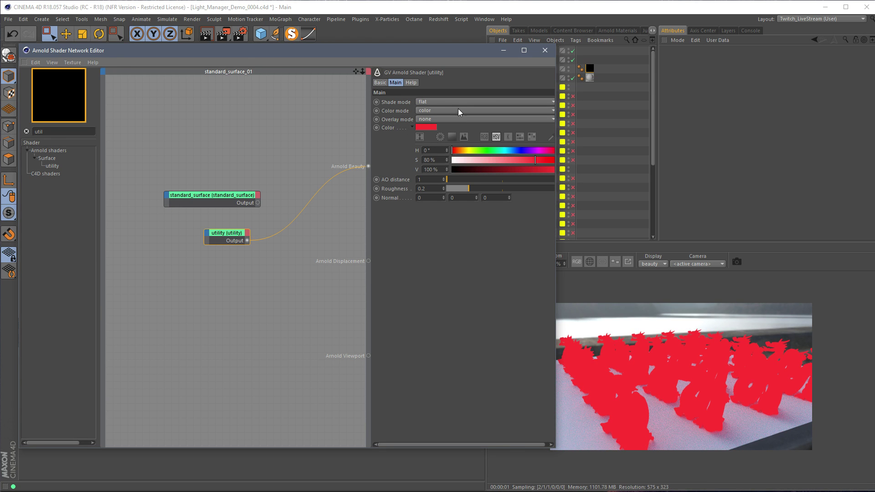
left_click(465, 163)
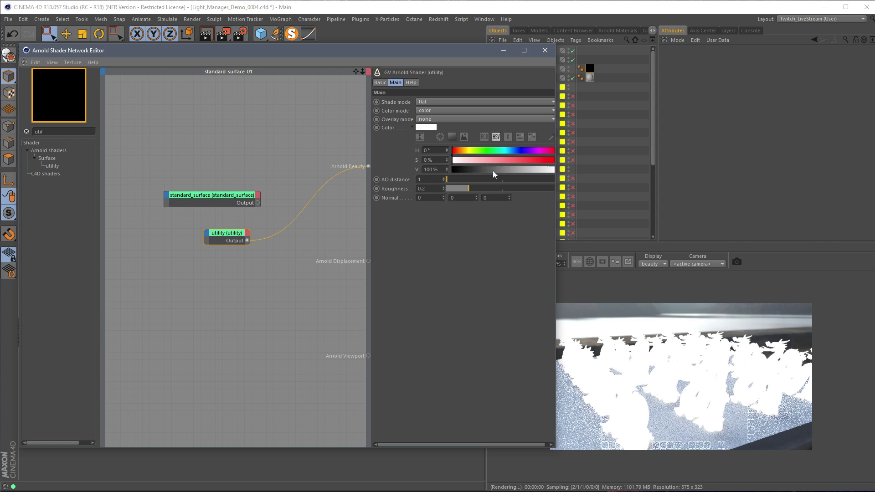
Set the utility shader's color mode to object and feed its output into standard_surface's base color, with standard_surface driving Arnold Beauty
left_click(425, 112)
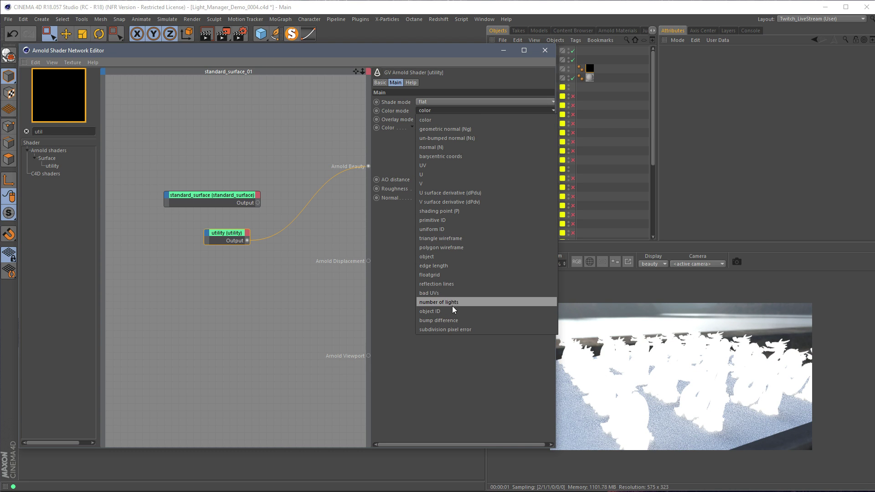
left_click(449, 256)
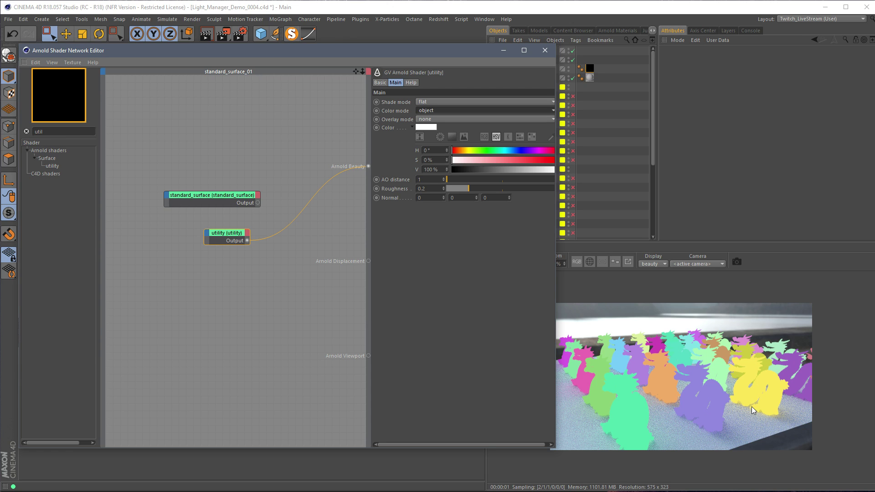
left_click_drag(246, 243, 368, 166)
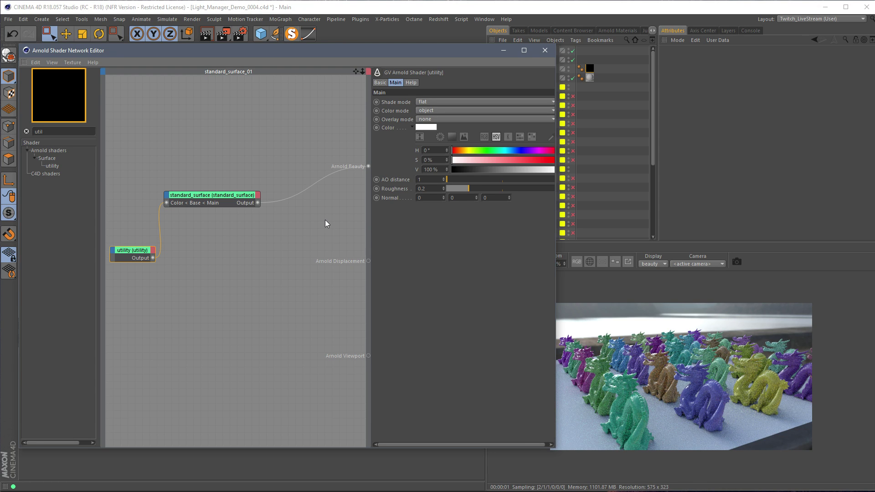
Arrange the utility and standard_surface nodes in a clear chain leading to Arnold Beauty
left_click(191, 197)
left_click_drag(217, 197, 246, 197)
left_click_drag(132, 258, 158, 242)
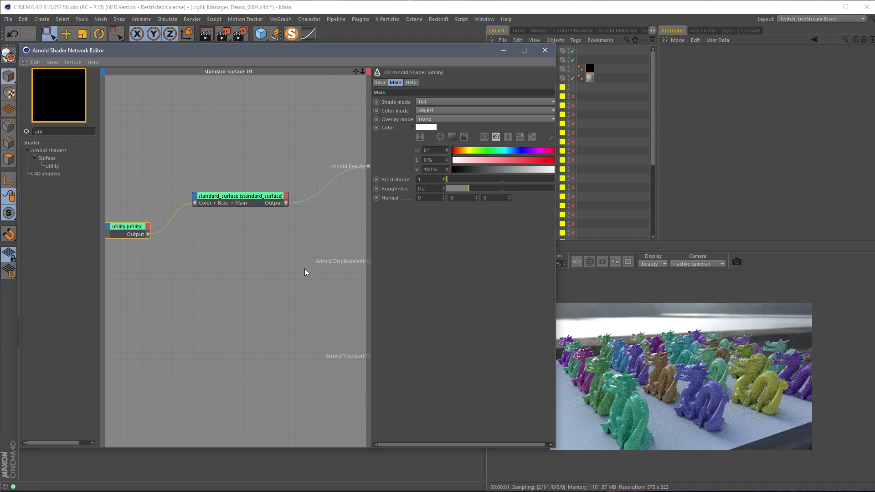
left_click_drag(230, 204, 250, 189)
left_click(186, 250)
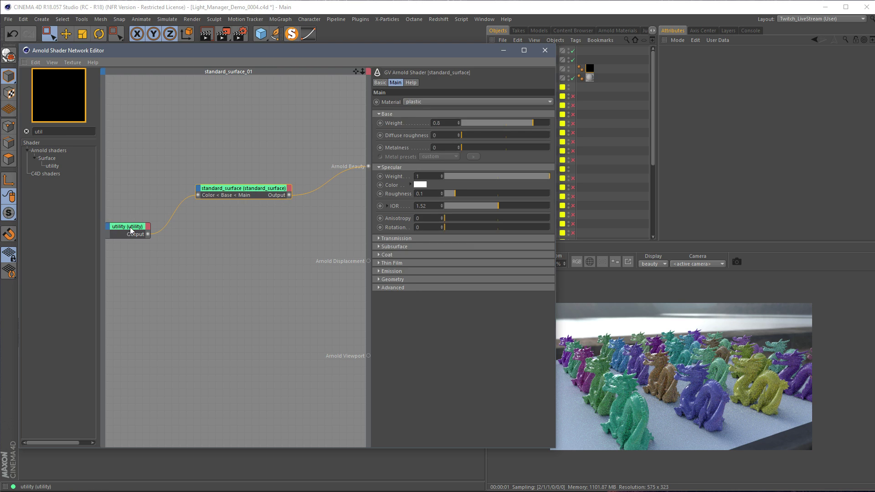
left_click_drag(131, 230, 156, 227)
Add a color_jitter shader node below standard_surface and expand its object and face settings
left_click(59, 132)
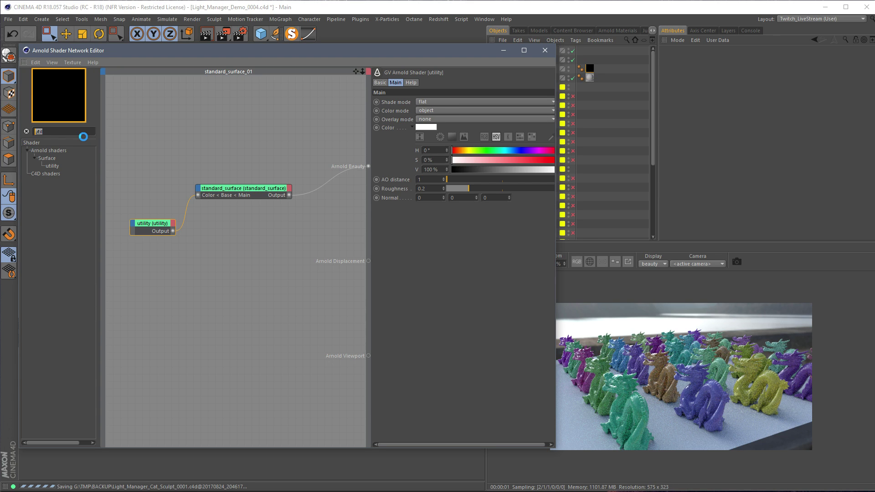
type("jit")
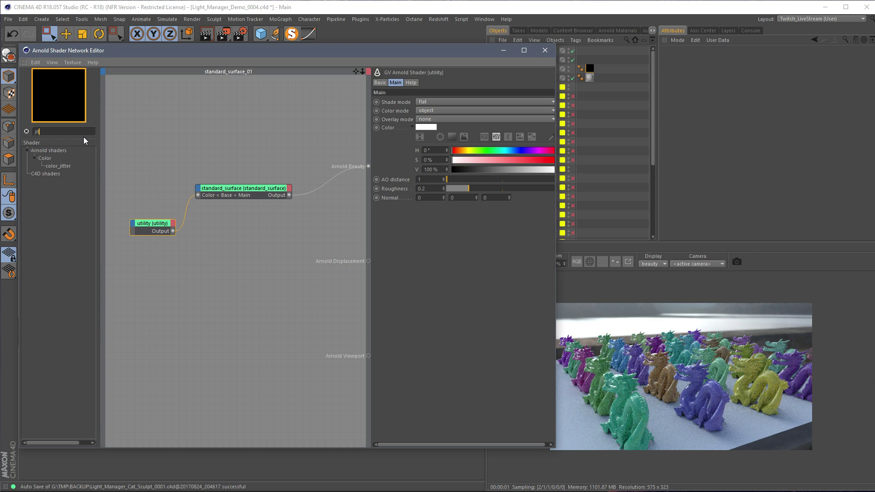
type("ter")
left_click_drag(57, 166, 196, 268)
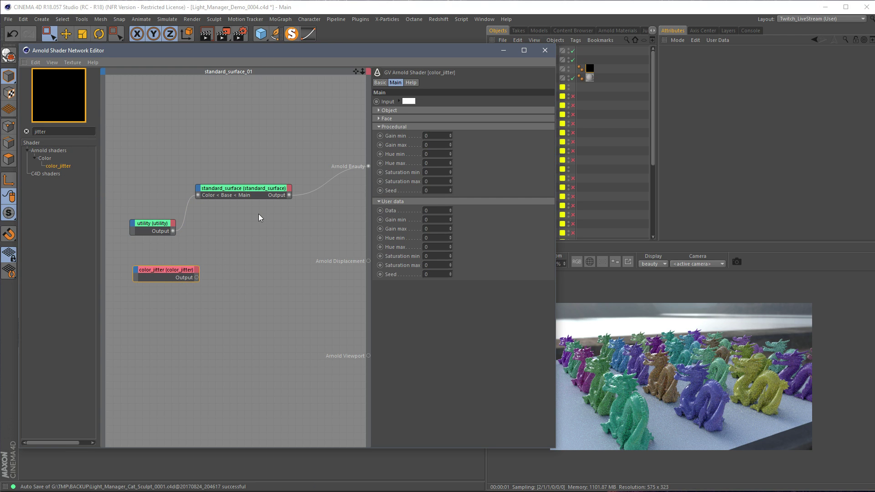
left_click(391, 118)
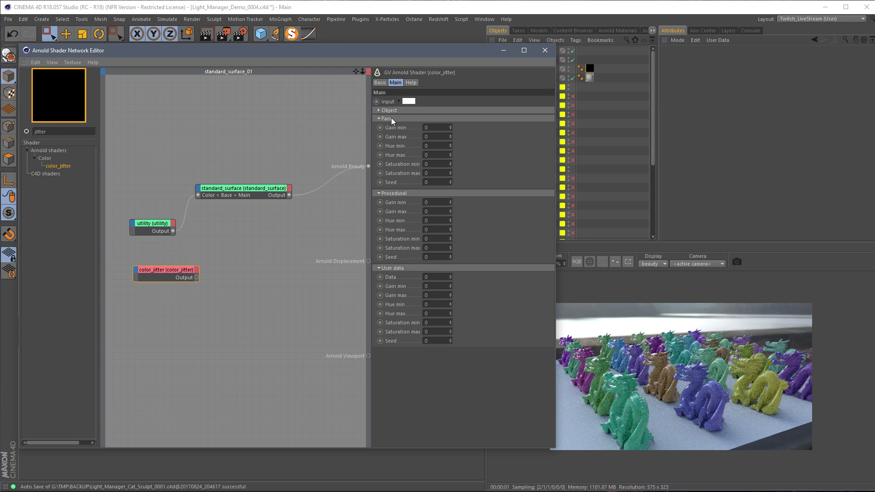
left_click(395, 111)
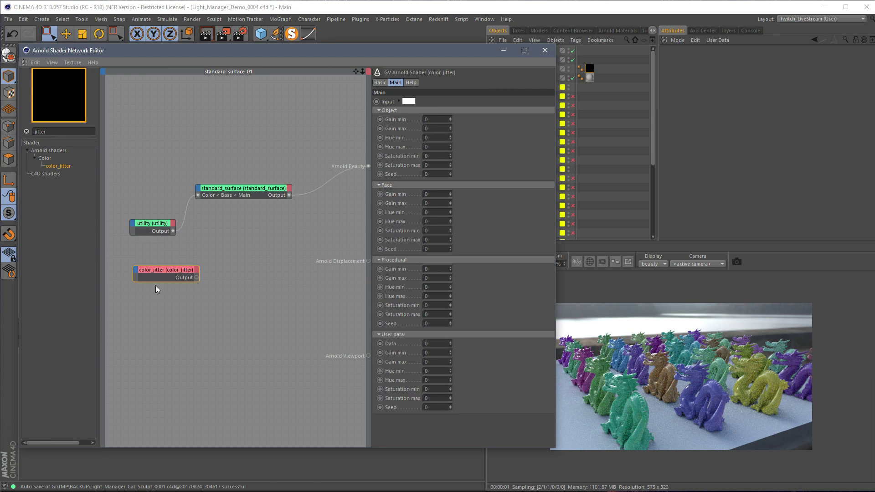
left_click_drag(154, 271, 206, 267)
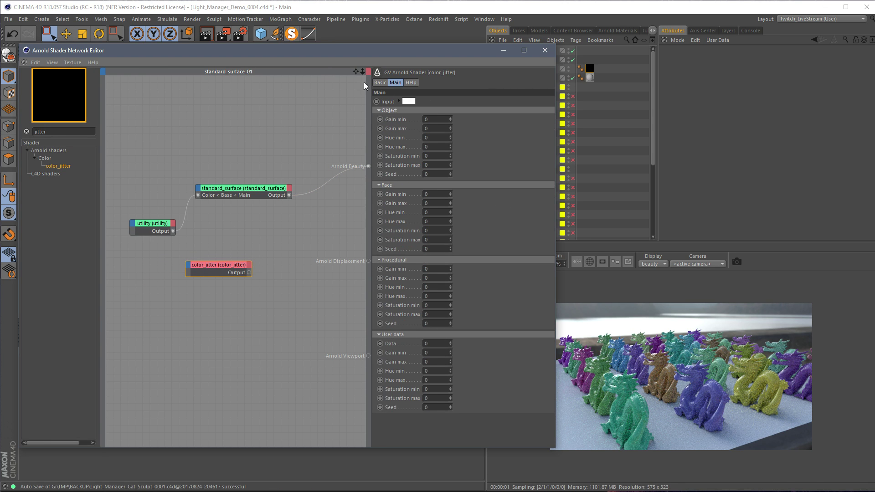
Connect color_jitter's output to Arnold Beauty and set its input color to red at 100% saturation
key("alt+w")
key("d")
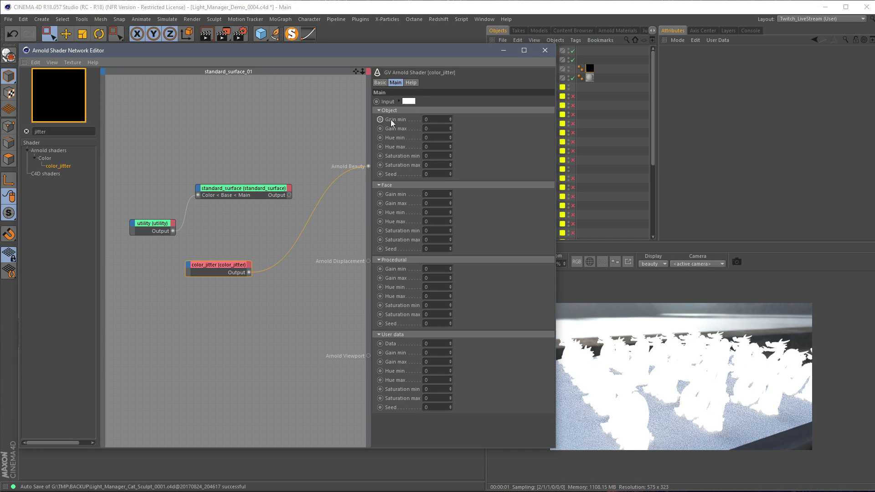
left_click(399, 101)
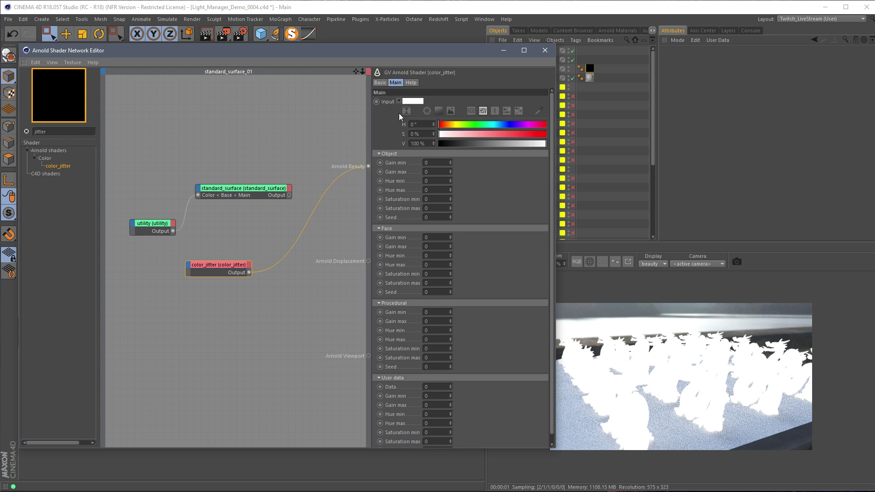
left_click(504, 134)
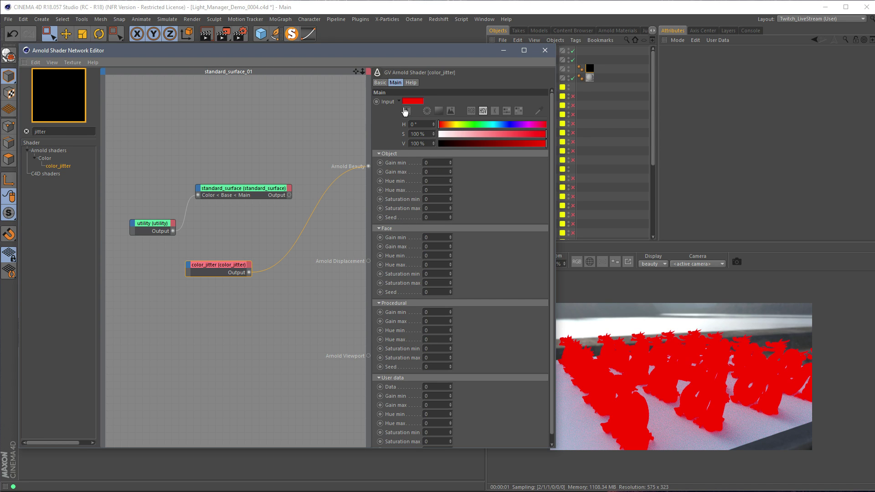
Set color_jitter's object gain range to -1 minimum and 1 maximum, and nudge the node closer to standard_surface
left_click(428, 163)
key("Return")
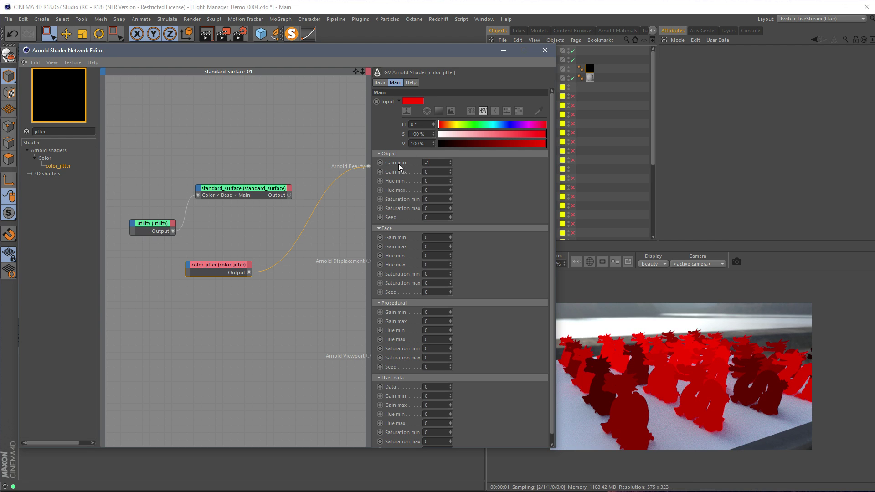
left_click(433, 172)
key("Return")
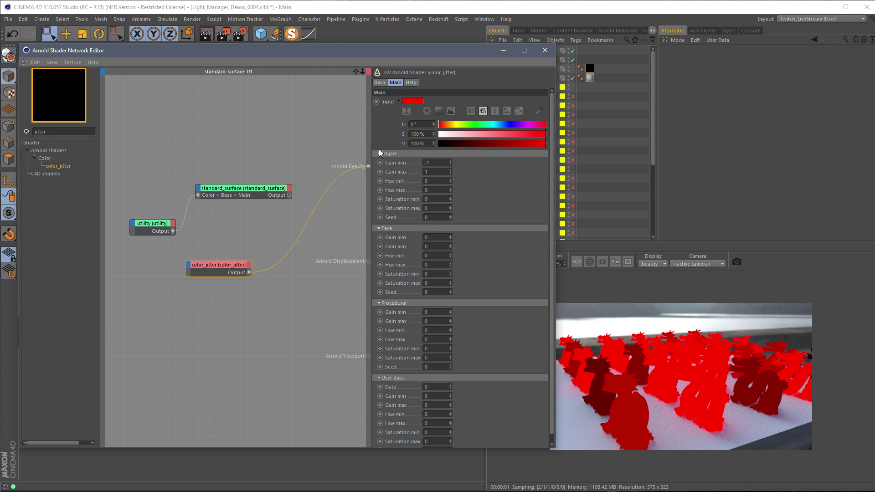
left_click_drag(220, 264, 231, 258)
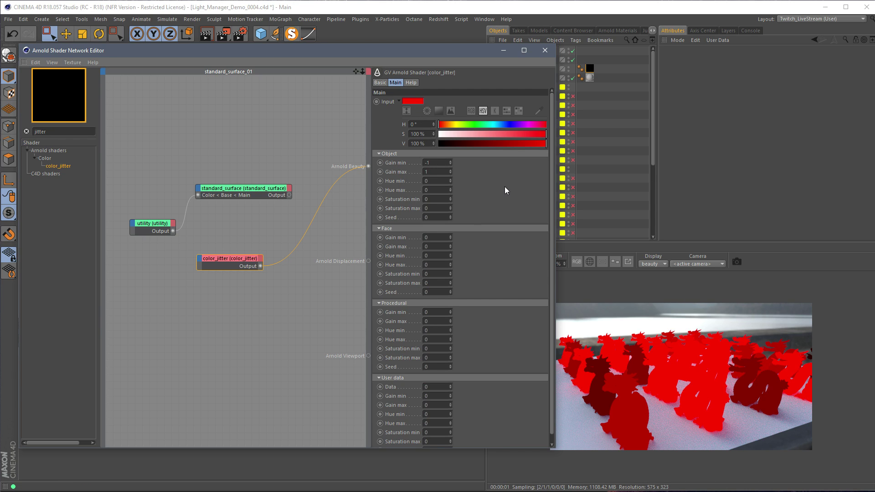
Try an object hue range of -1 to 1 on color_jitter
left_click(437, 181)
type("-1")
key("Return")
left_click(432, 191)
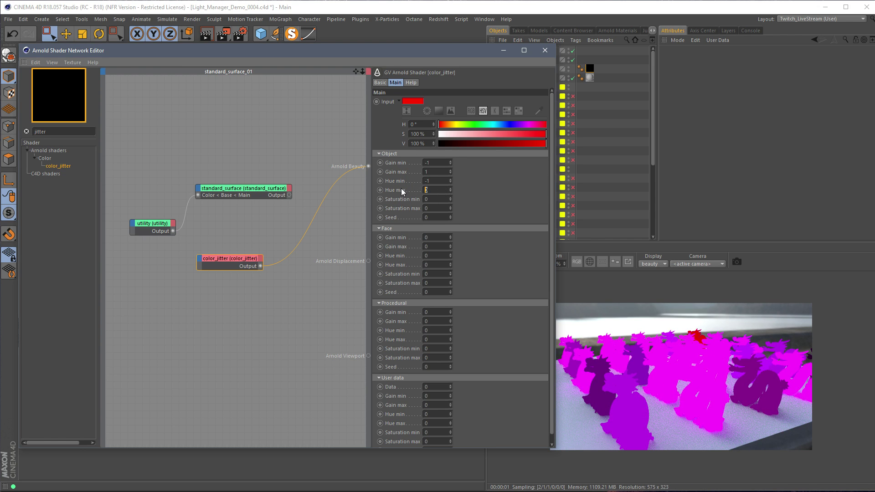
type("1")
key("Return")
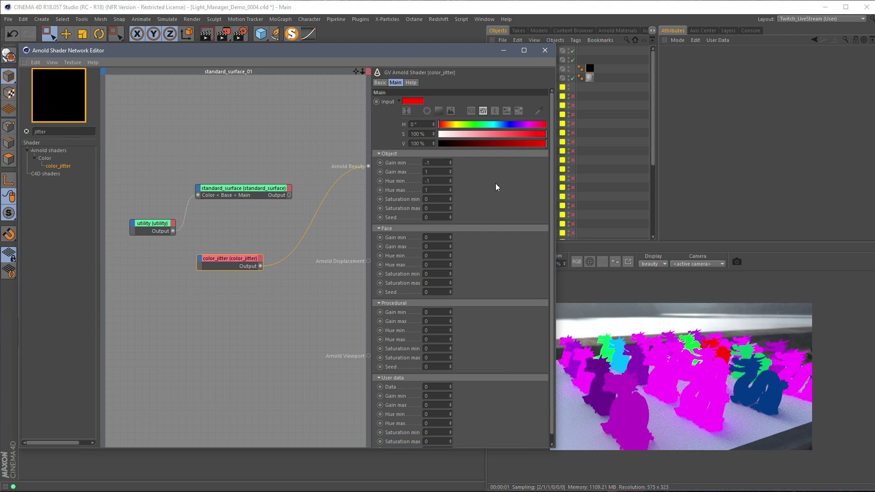
Reset color_jitter's object hue minimum and maximum to 0
left_click(432, 180)
left_click_drag(440, 192, 401, 193)
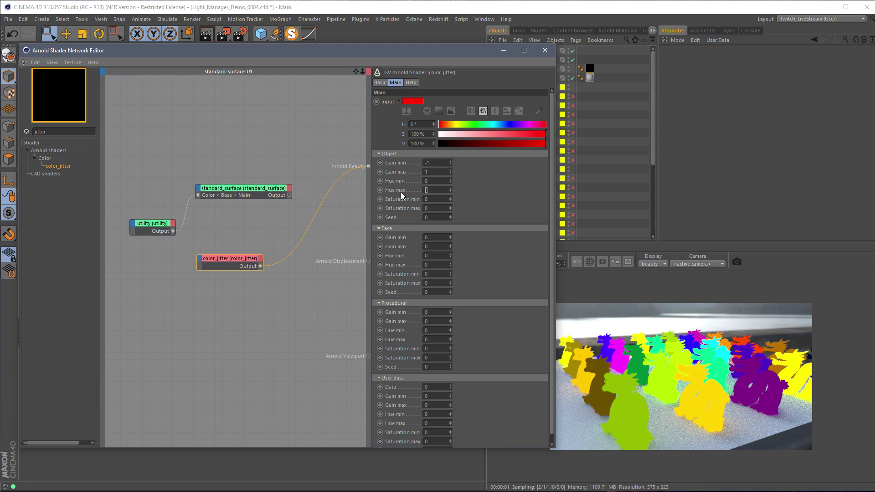
type("0")
key("Return")
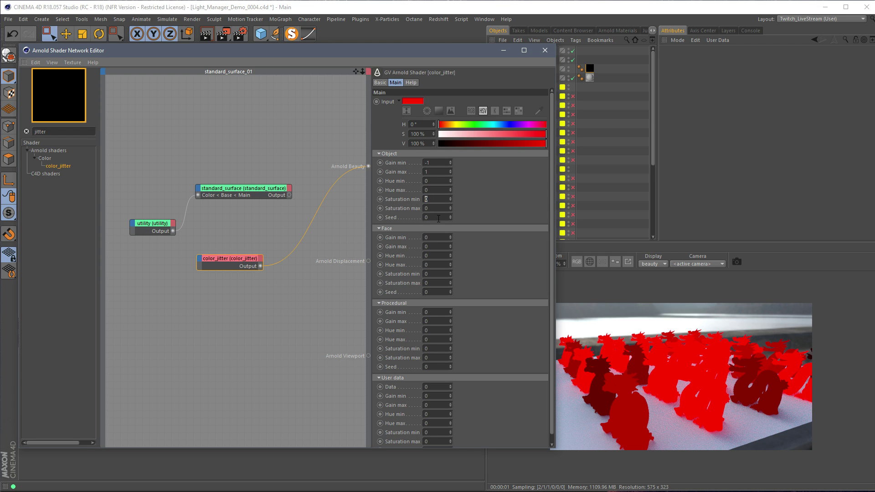
Set color_jitter's object saturation minimum to -0.5 and route its output through standard_surface's base color to Arnold Beauty
type("-.5")
key("Return")
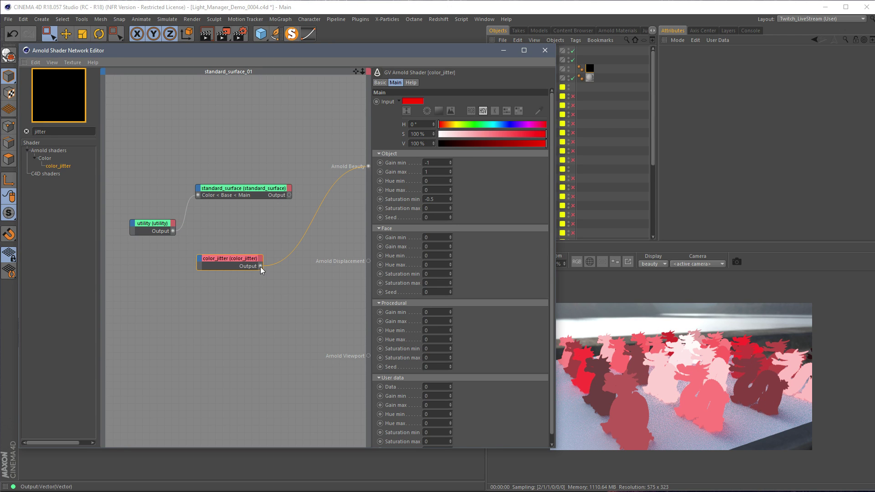
left_click_drag(260, 266, 201, 197)
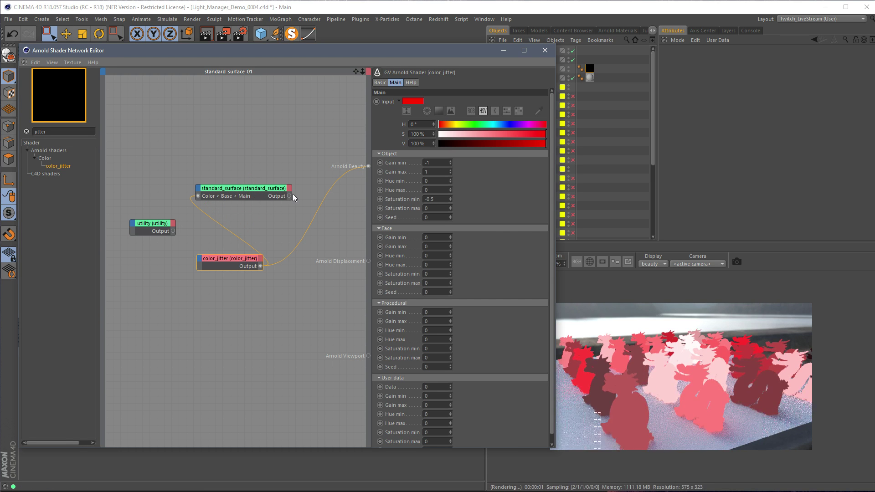
left_click_drag(290, 196, 369, 167)
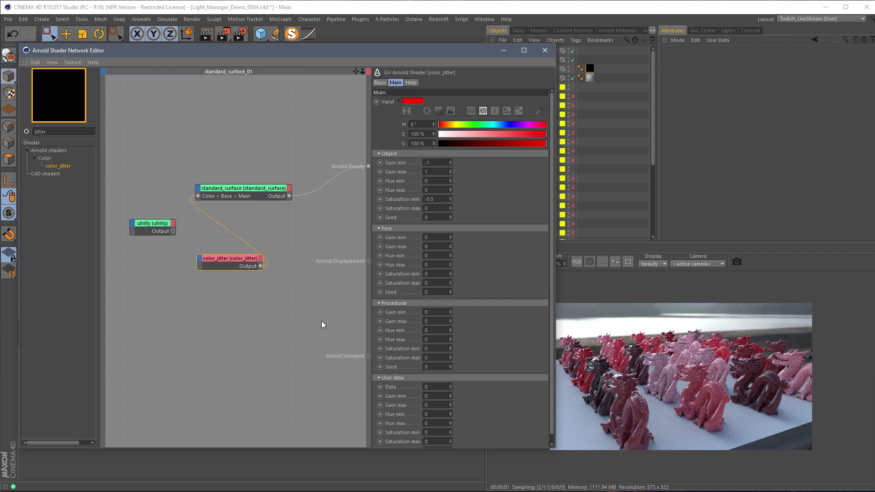
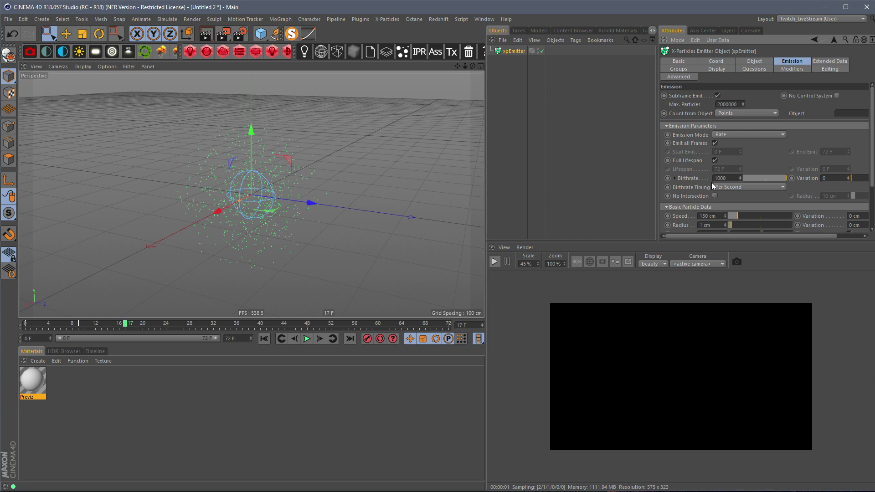
Turn off emission on all frames for xpEmitter and set its end of emission to frame 30
left_click(715, 143)
type("30")
key("Return")
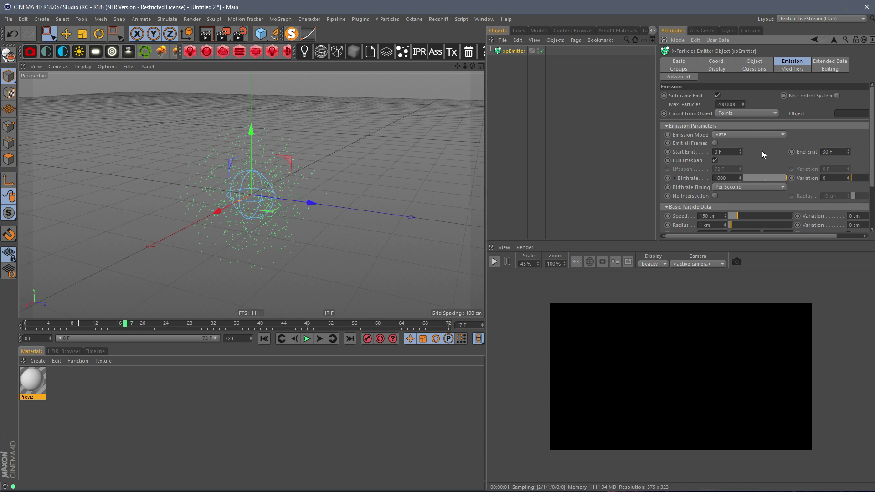
Play the animation from the first frame to preview the limited particle emission
left_click(264, 339)
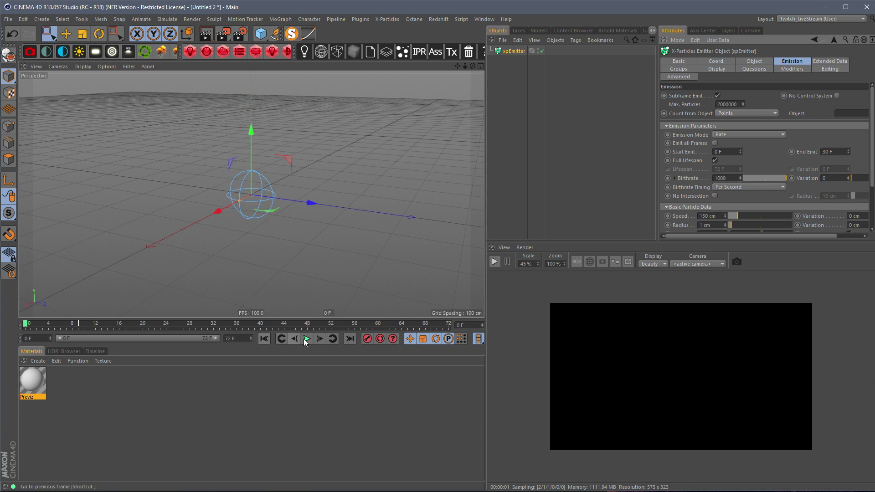
left_click(306, 339)
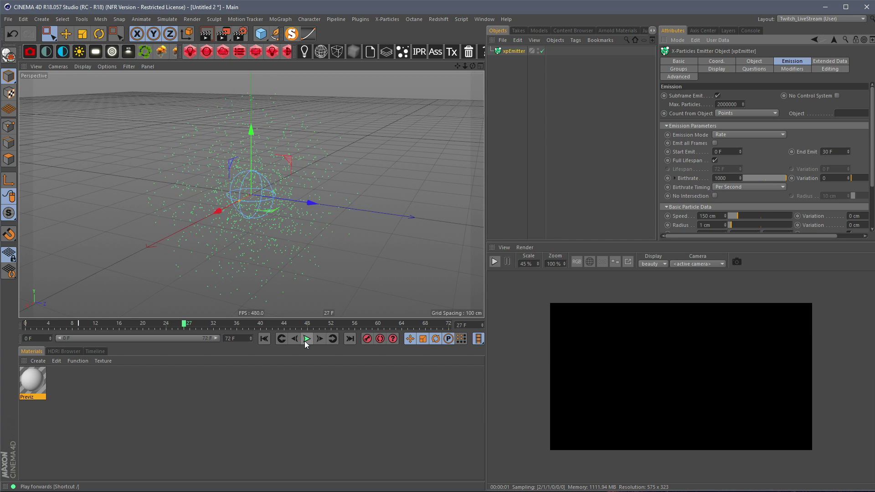
left_click(264, 339)
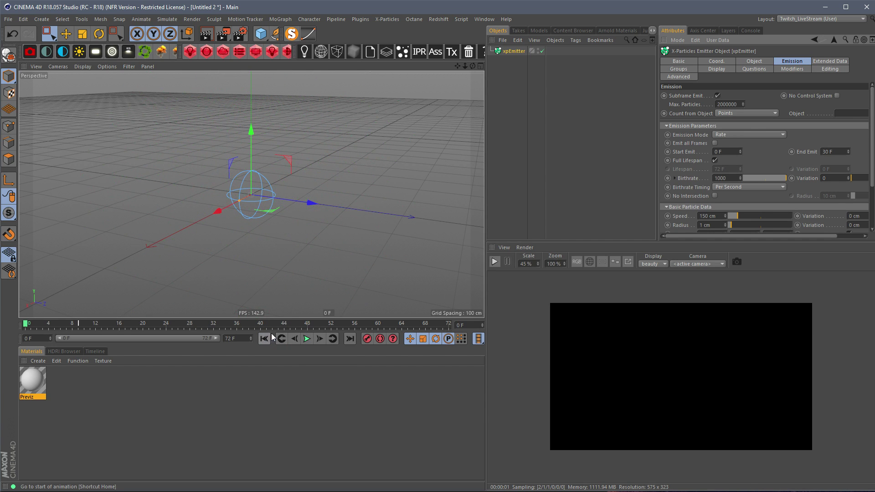
left_click(307, 340)
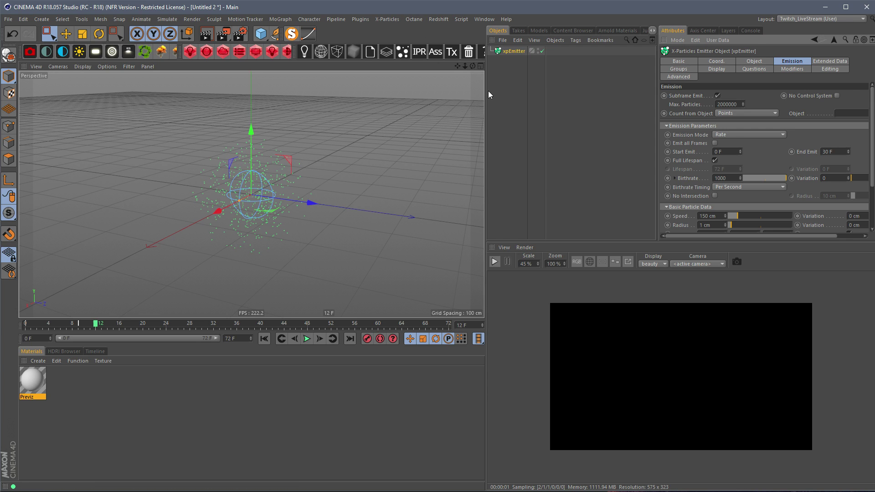
Add an xpTurbulence modifier to the scene and set its noise type to Curl
key("shift+c")
type("xp")
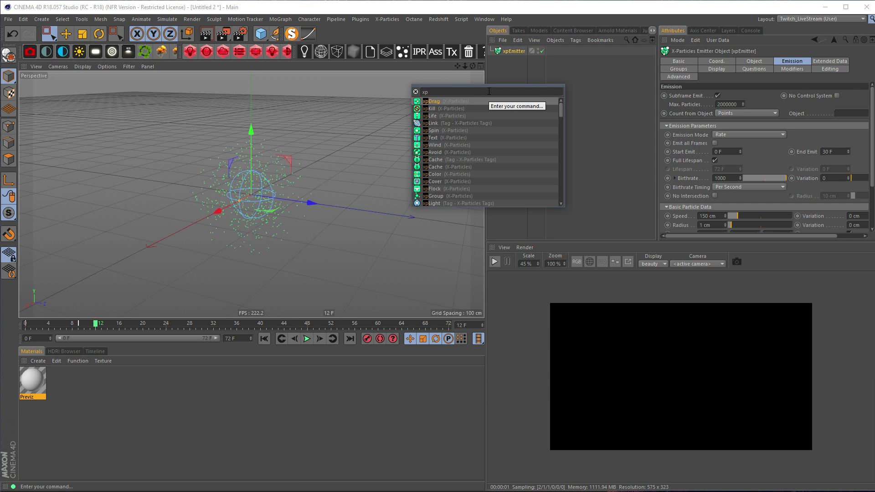
scroll(479, 157, "down", 3)
scroll(478, 160, "down", 8)
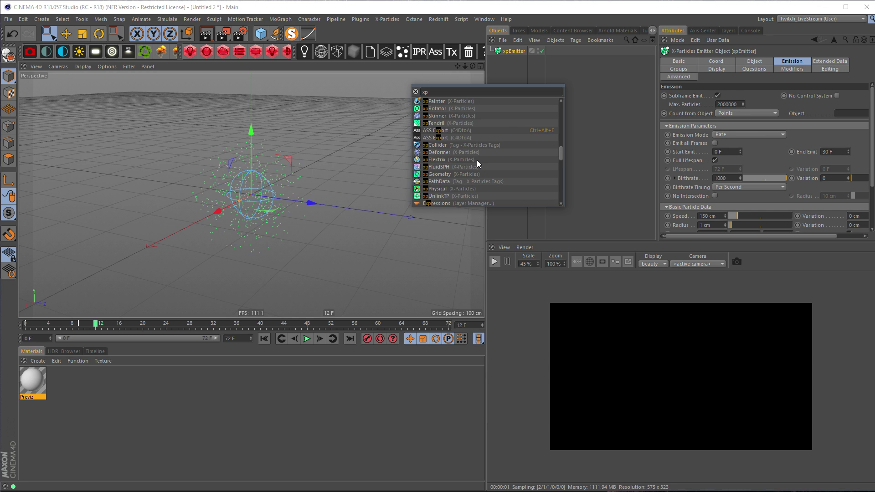
scroll(457, 145, "up", 5)
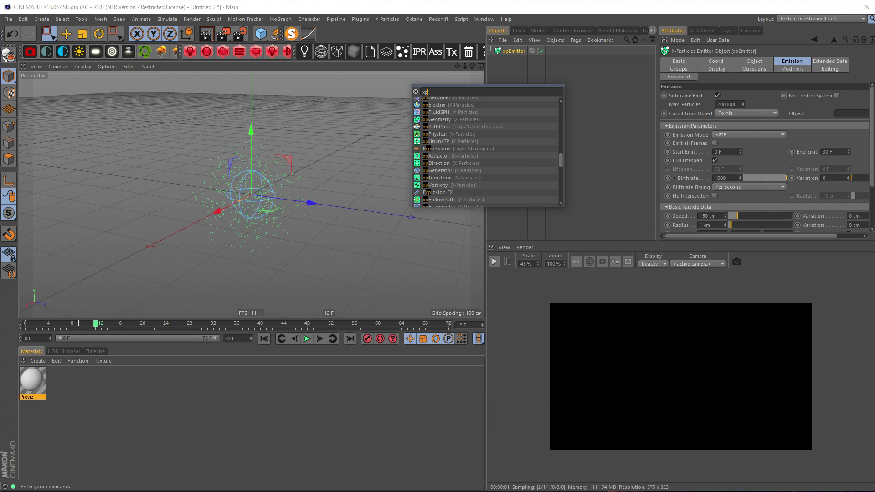
type("turb")
key("Return")
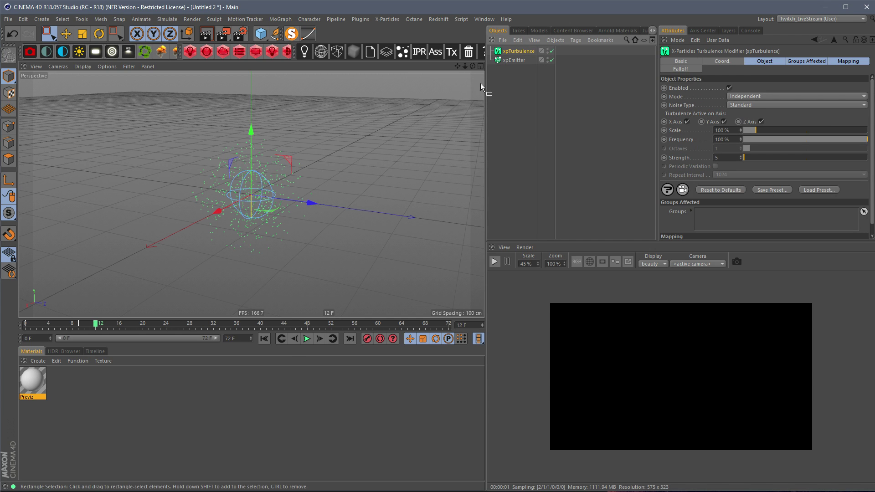
left_click(749, 104)
left_click(744, 134)
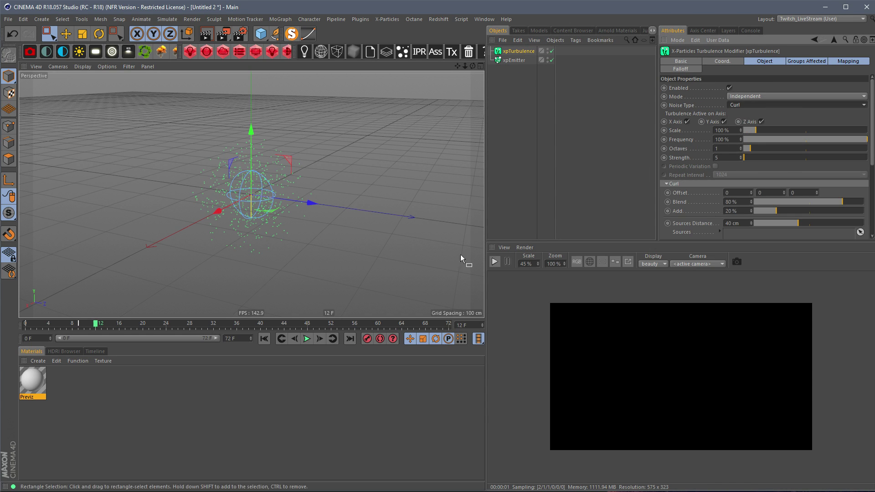
Replay the animation from the first frame to frame 16 and inspect the turbulent particles up close
left_click(264, 338)
left_click(306, 338)
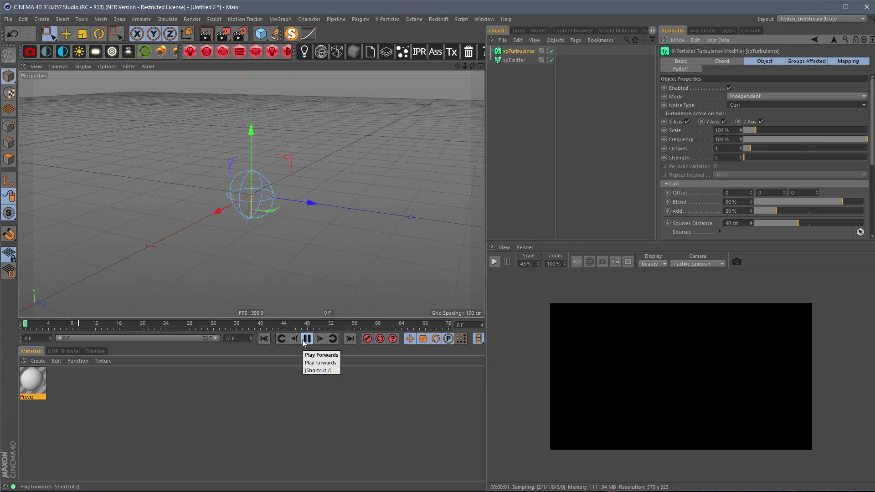
left_click(305, 341)
scroll(263, 223, "up", 4)
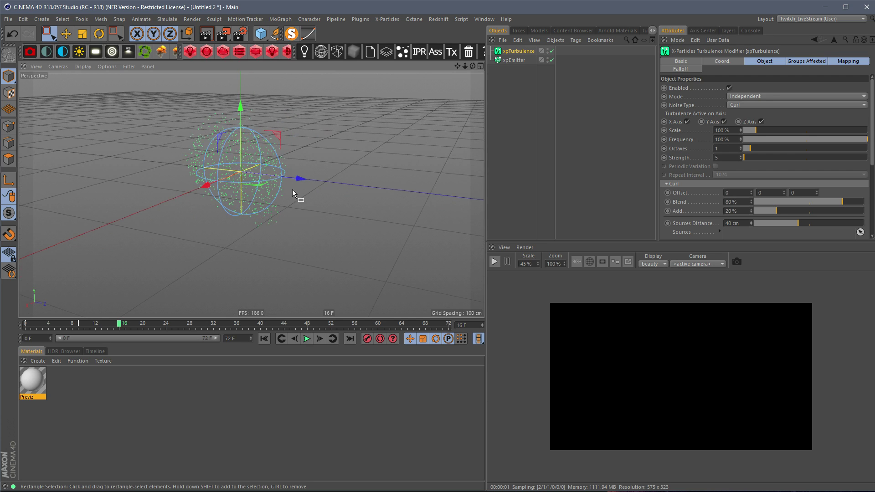
middle_click_drag(292, 190, 317, 210, "alt")
Add an xpTrail object linked to xpEmitter and play the animation to preview the particle trails
left_click(507, 61)
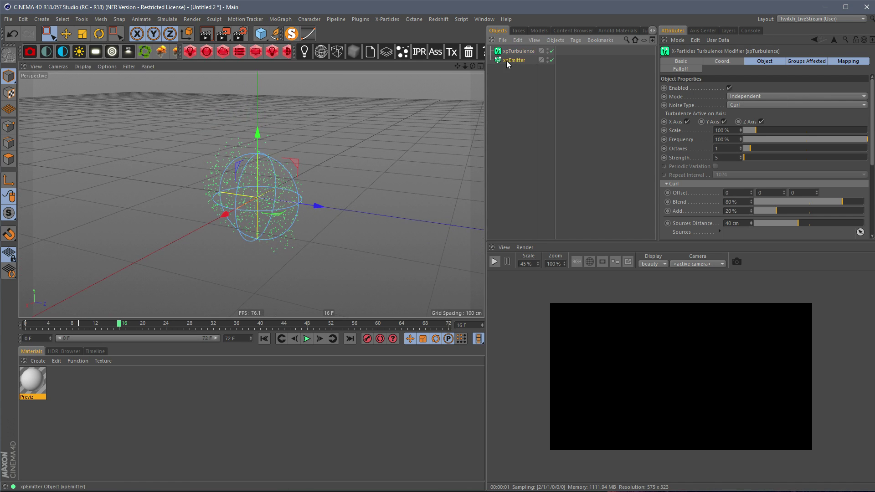
left_click(437, 19)
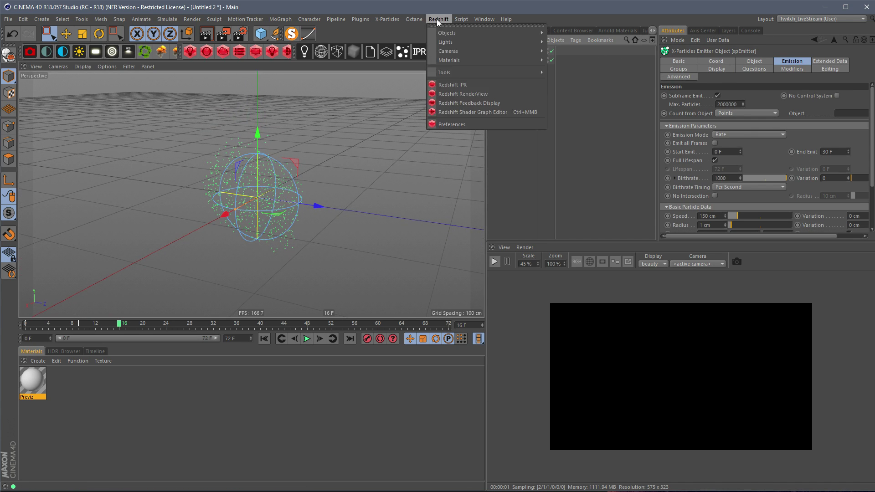
mouse_move(387, 19)
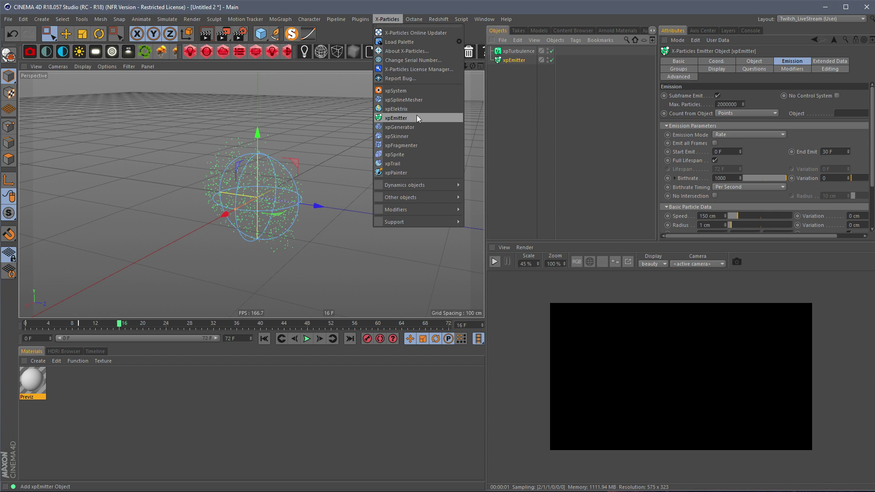
left_click(412, 164)
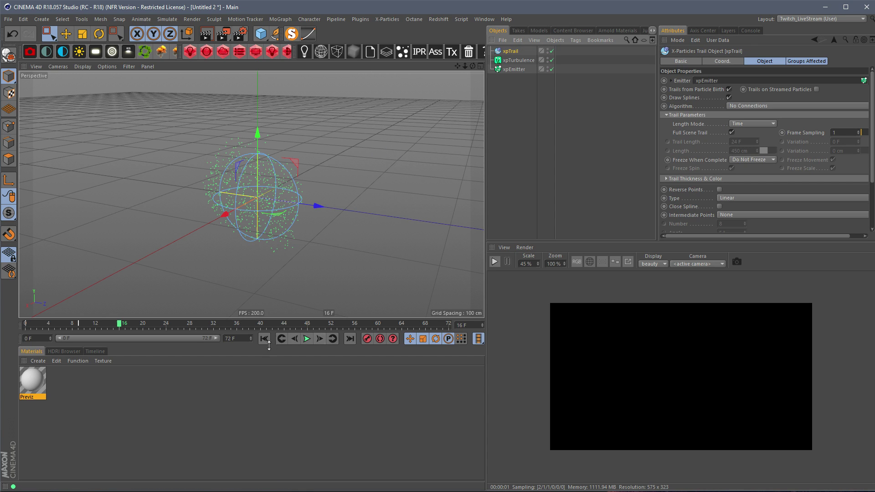
left_click(307, 339)
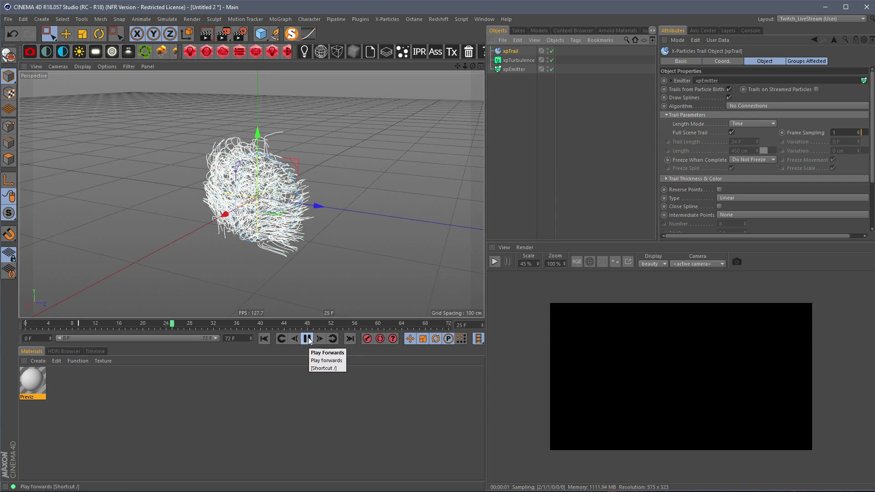
left_click(307, 340)
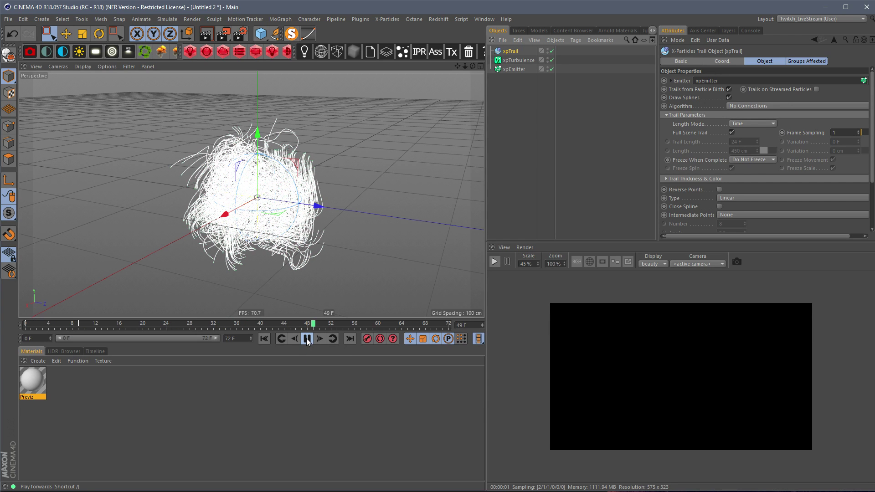
Set xpEmitter's birthrate to 300 and replay the animation from the first frame
left_click(518, 70)
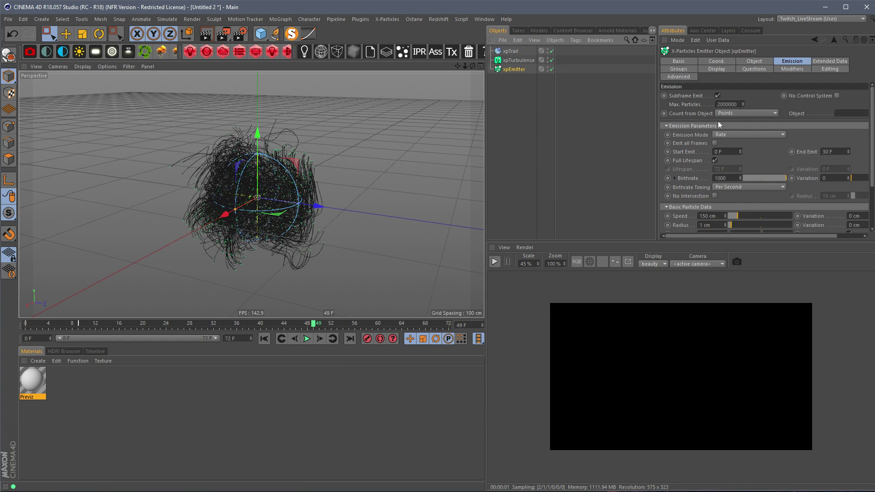
left_click_drag(728, 178, 682, 179)
type("300")
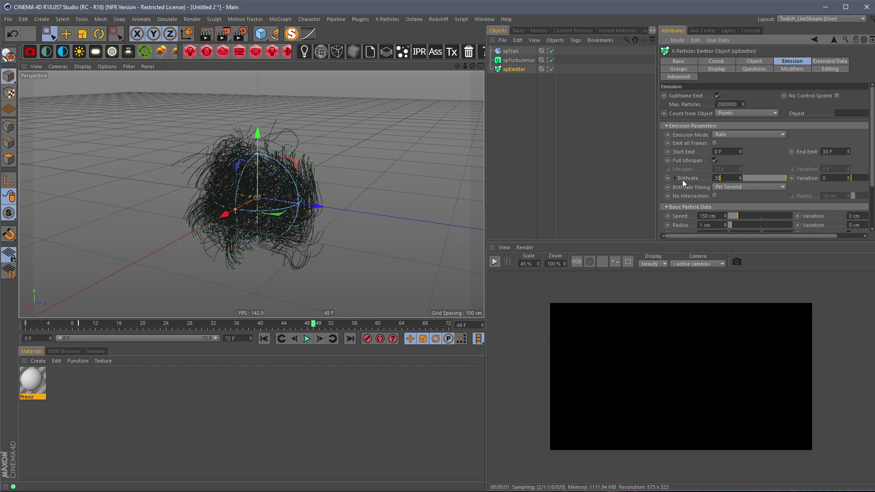
key("Return")
left_click(264, 339)
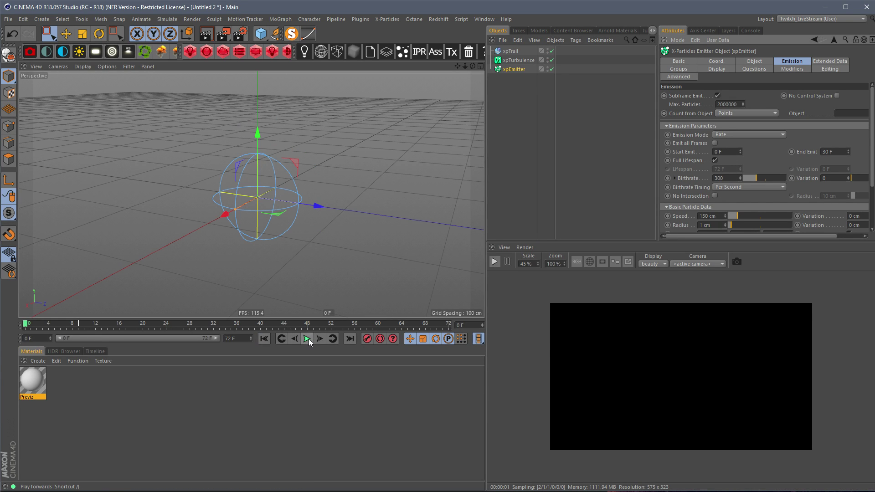
left_click(307, 340)
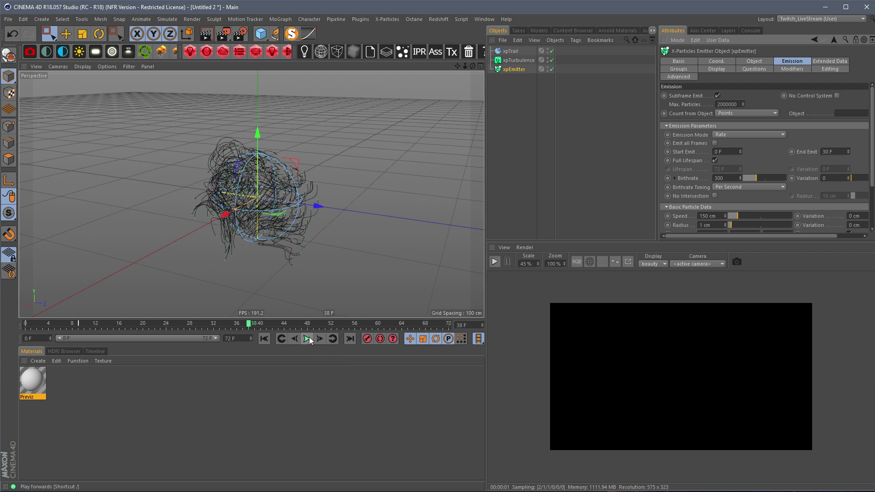
Set xpEmitter's particle speed to 250 cm with a variation of 120 cm
type("250")
key("Return")
left_click_drag(866, 209, 845, 216)
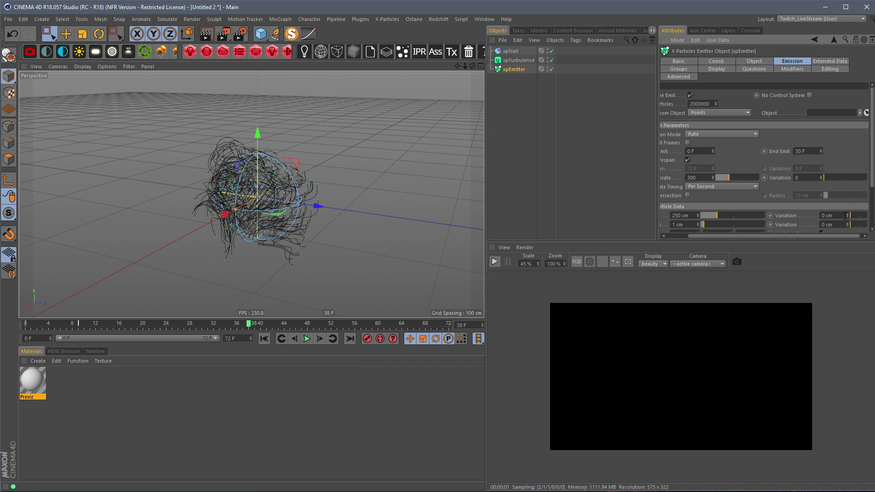
type("120")
key("Return")
Replay the animation from the first frame, inspect the trails from a lower angle, and replay it to frame 70
left_click(264, 338)
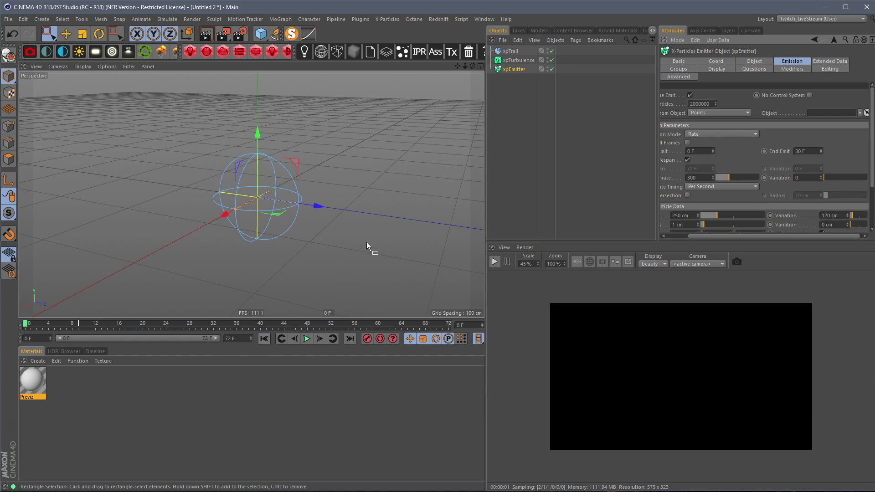
left_click(310, 340)
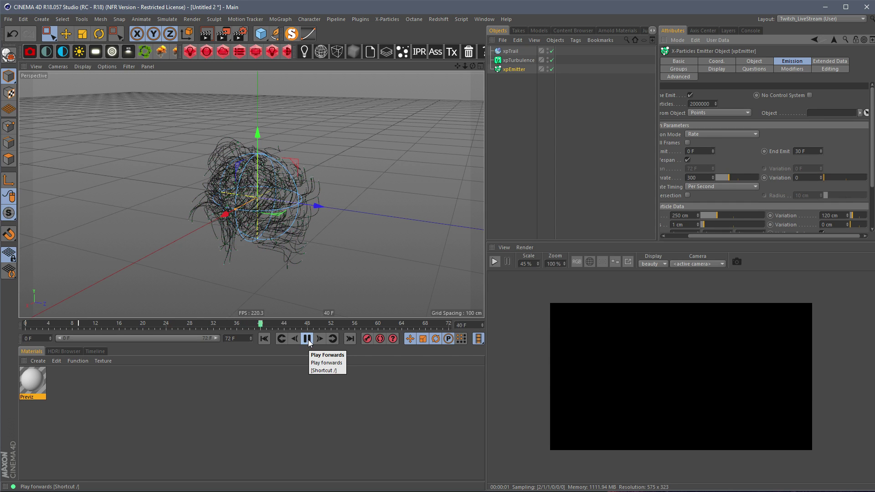
left_click(308, 340)
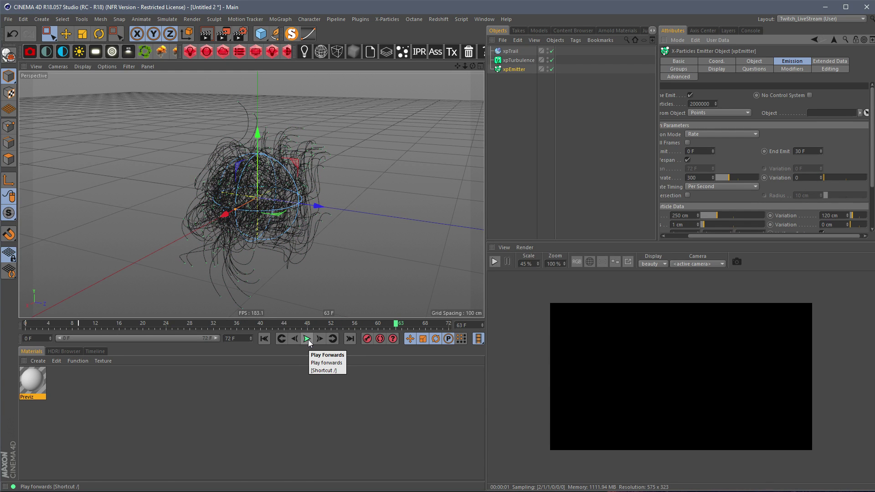
left_click_drag(290, 146, 273, 161, "alt")
middle_click_drag(278, 188, 276, 191, "alt")
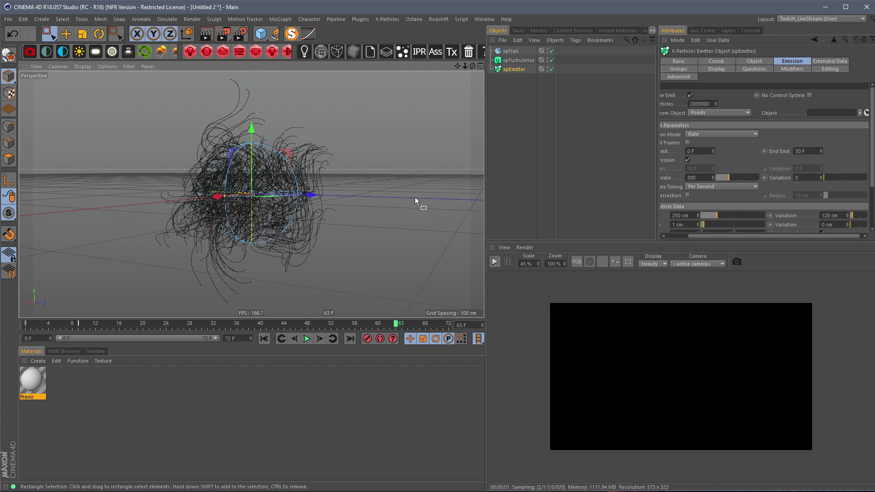
left_click(264, 339)
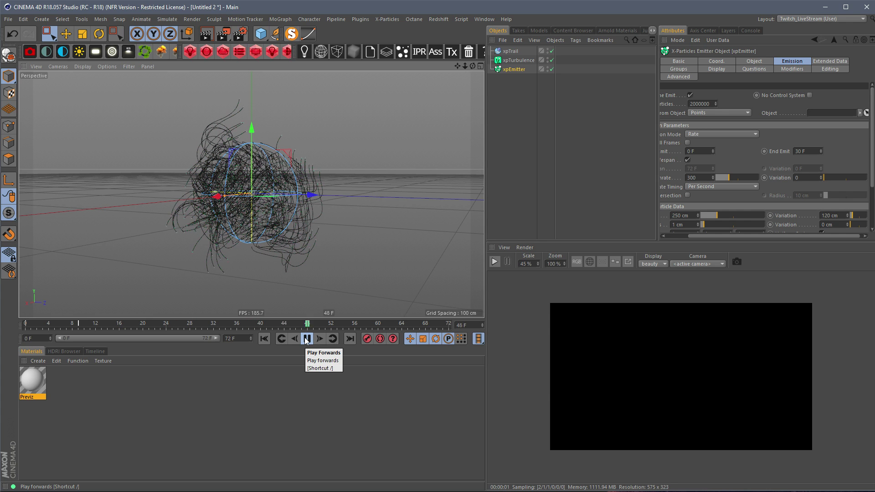
left_click(306, 340)
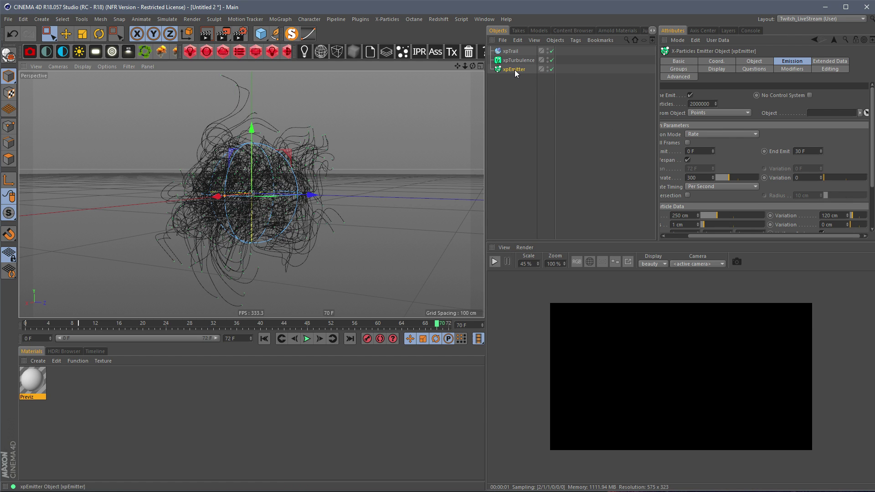
Add an Arnold Parameters tag to both xpEmitter and xpTrail
left_click(576, 41)
mouse_move(625, 72)
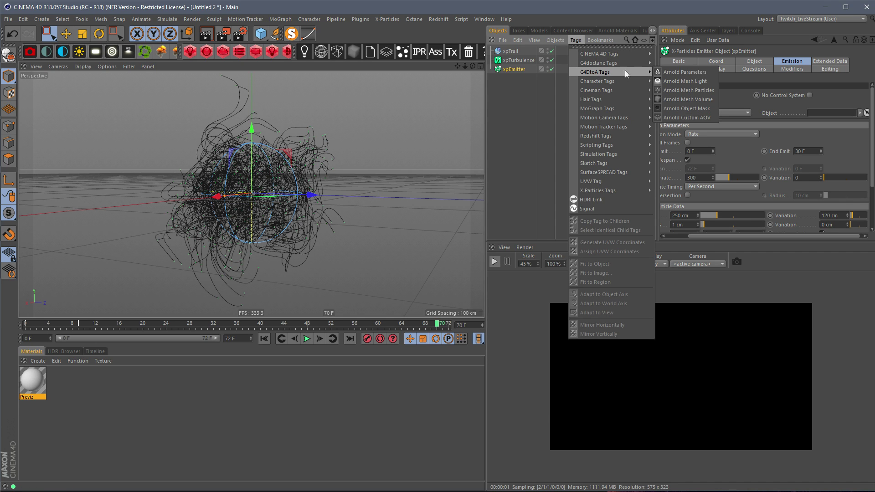
left_click(684, 71)
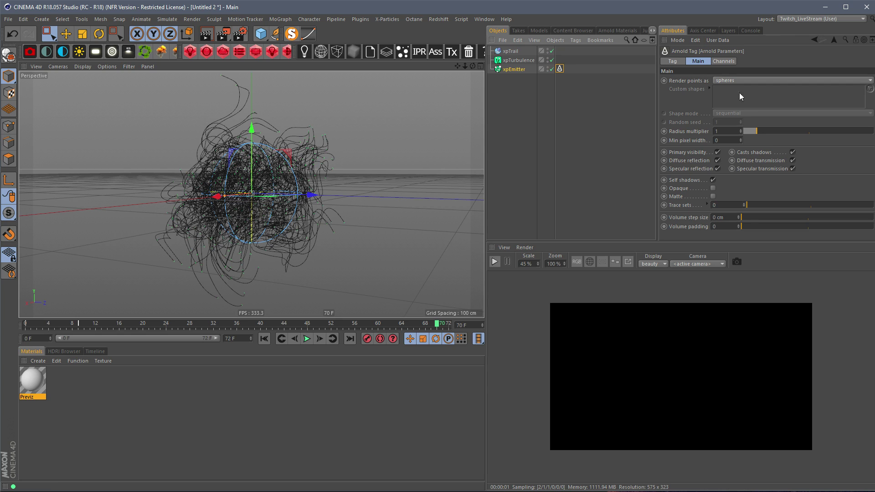
left_click(509, 50)
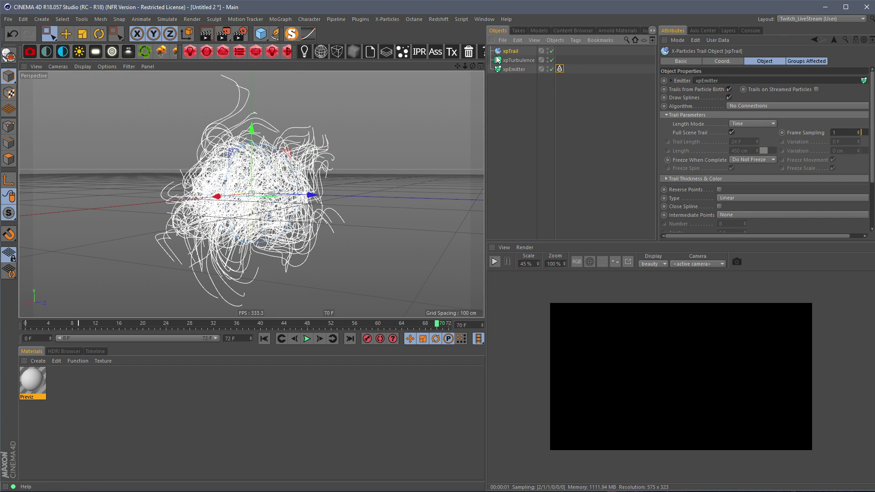
left_click(576, 40)
mouse_move(595, 72)
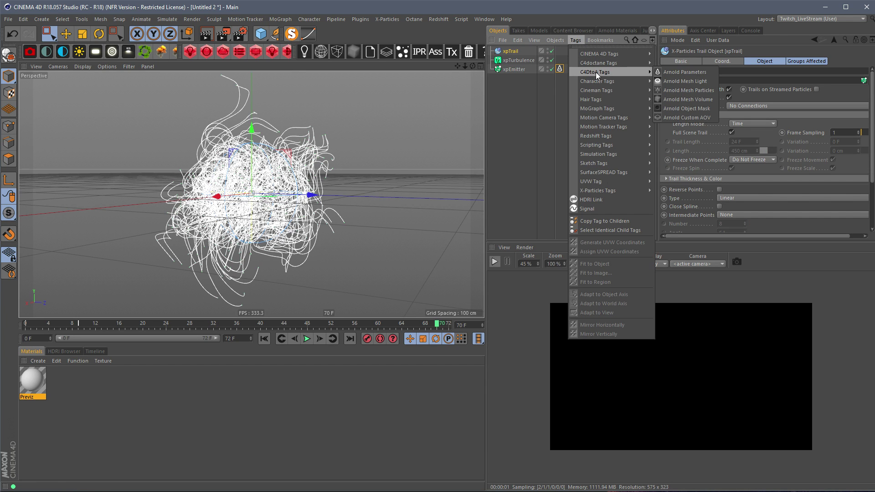
left_click(669, 73)
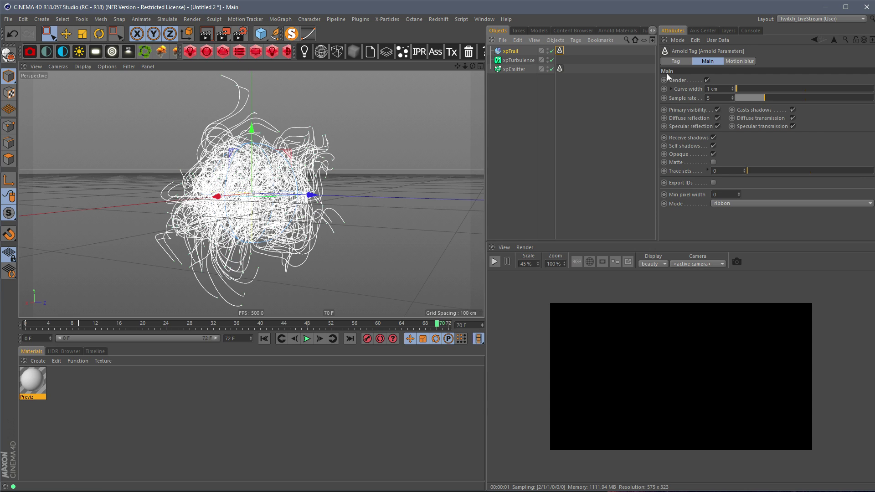
Start the Arnold interactive render and add an Arnold Sky with its camera contribution set to 0
left_click(494, 261)
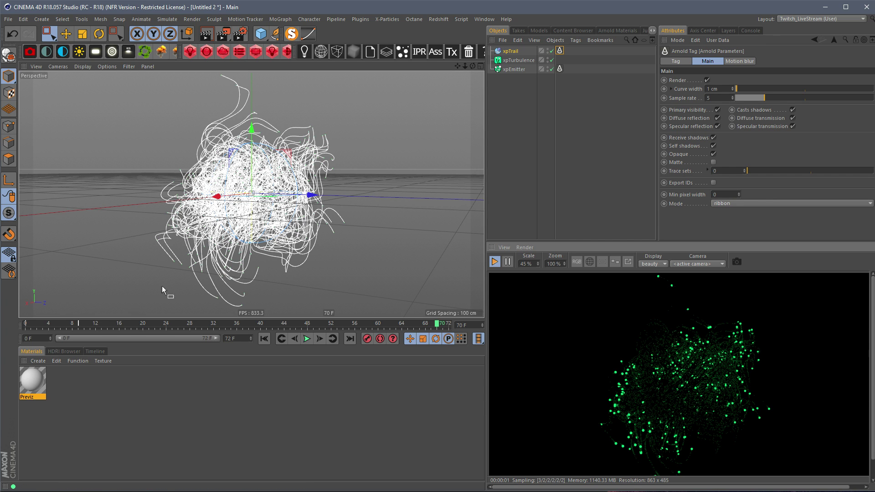
left_click(321, 57)
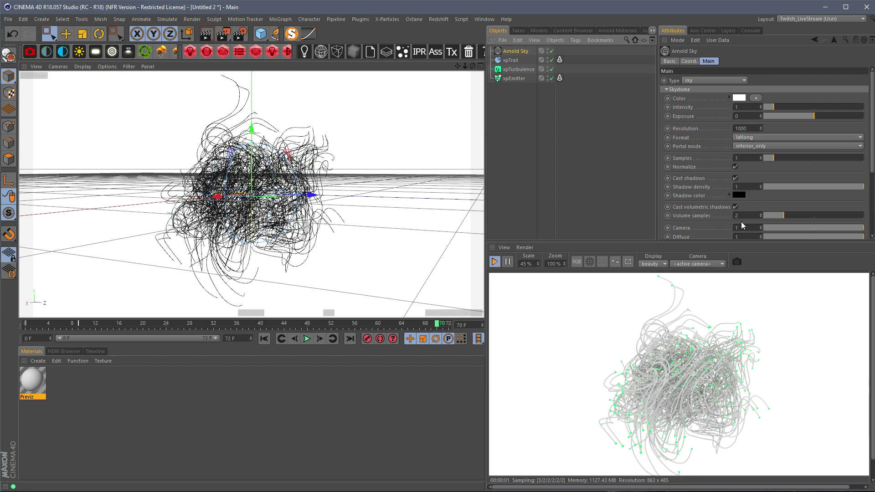
left_click_drag(741, 228, 671, 240)
type("0")
key("Return")
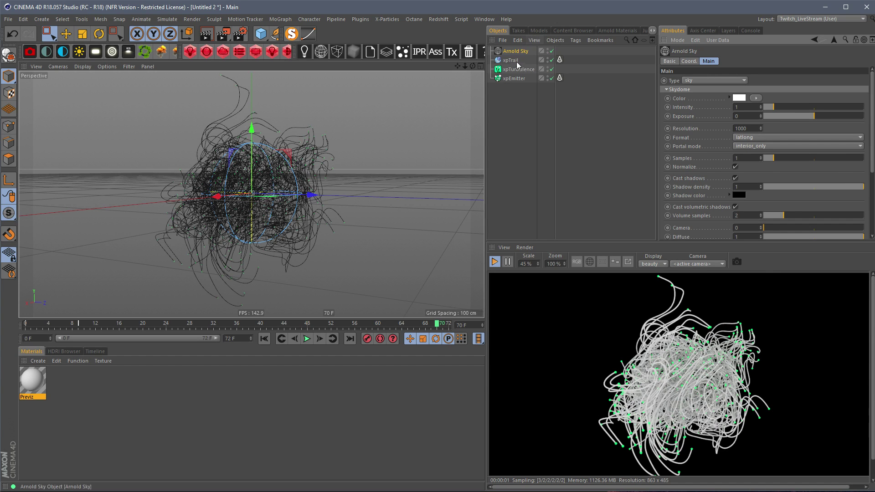
Set the curve mode to thick and the curve width to 0.5 cm in xpTrail's Arnold tag
left_click(559, 59)
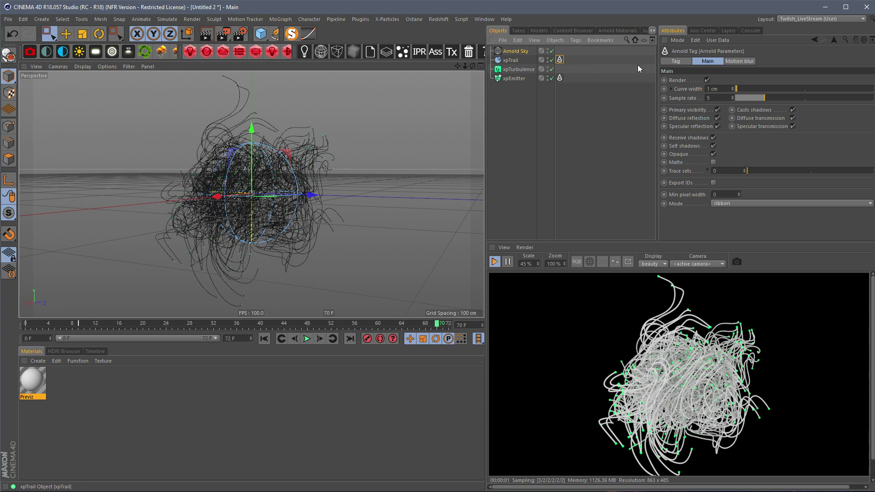
left_click(735, 203)
left_click(734, 222)
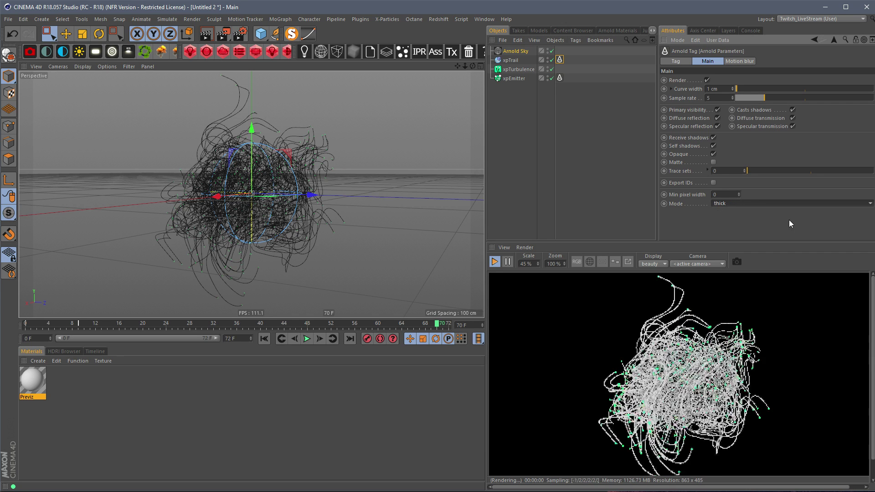
left_click(722, 88)
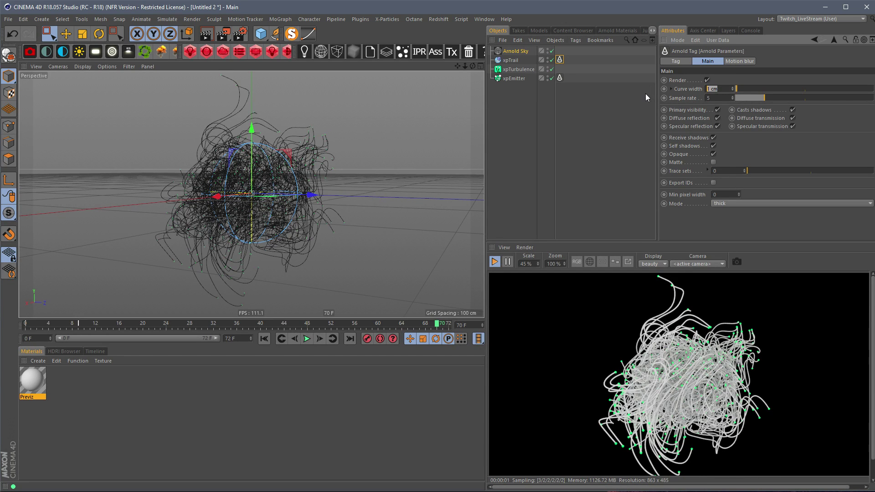
type("0.5")
key("Return")
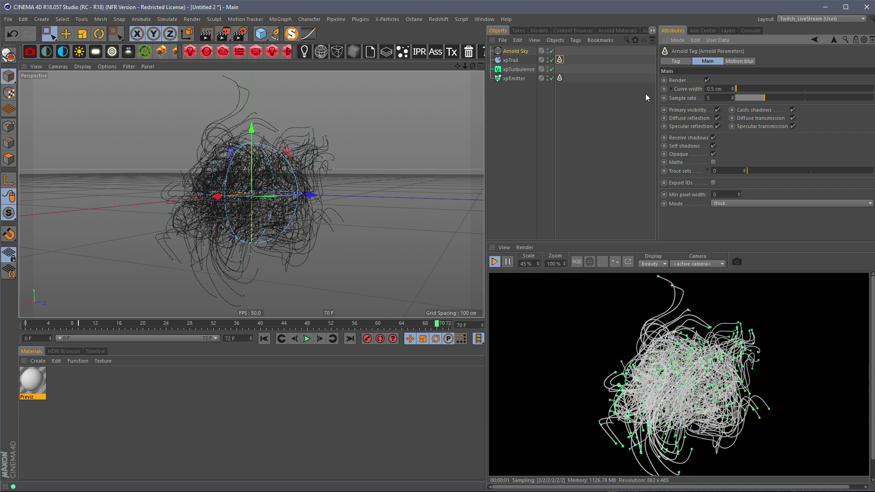
Try a radius multiplier of 10 in xpEmitter's Arnold tag and set it back to 1
left_click(560, 78)
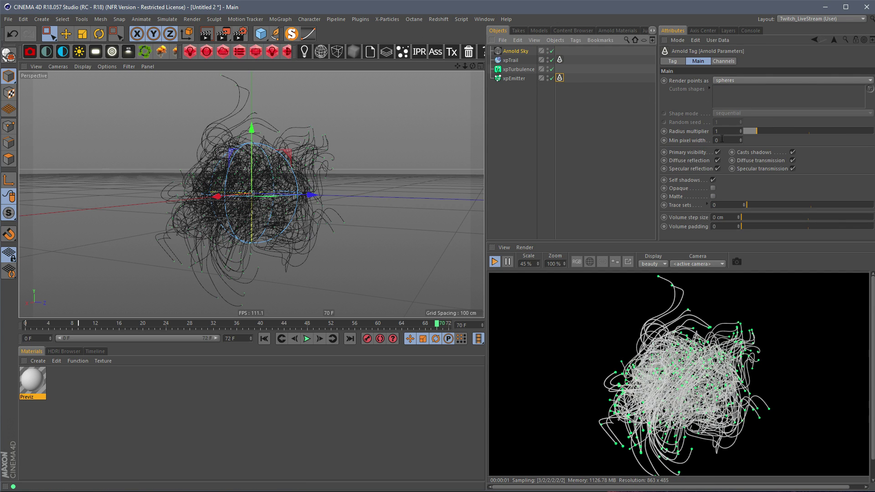
left_click_drag(722, 132, 685, 134)
type("10")
key("Return")
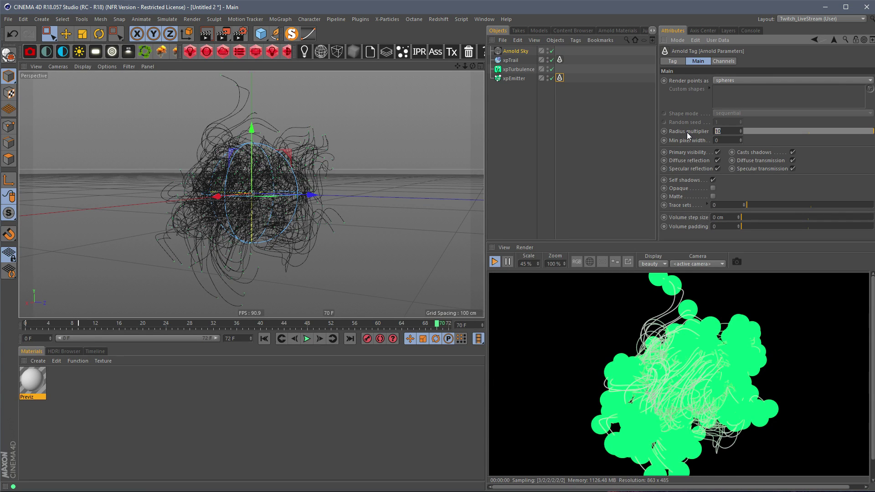
type("1")
key("Return")
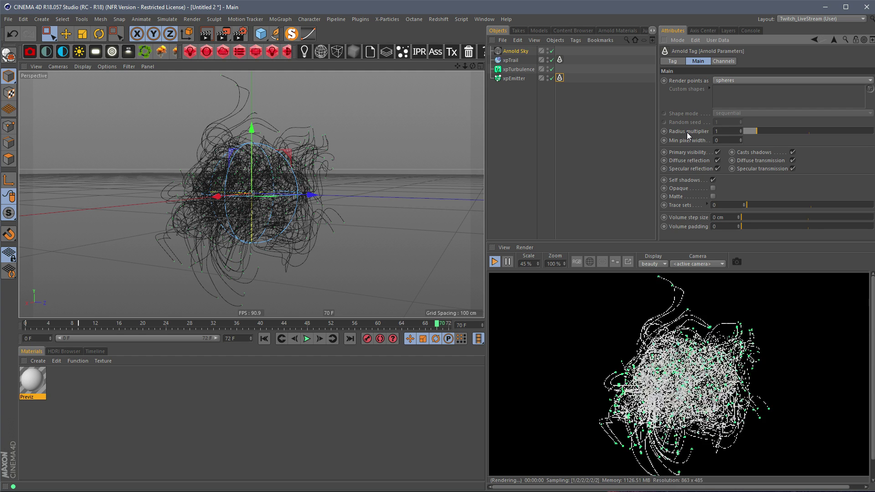